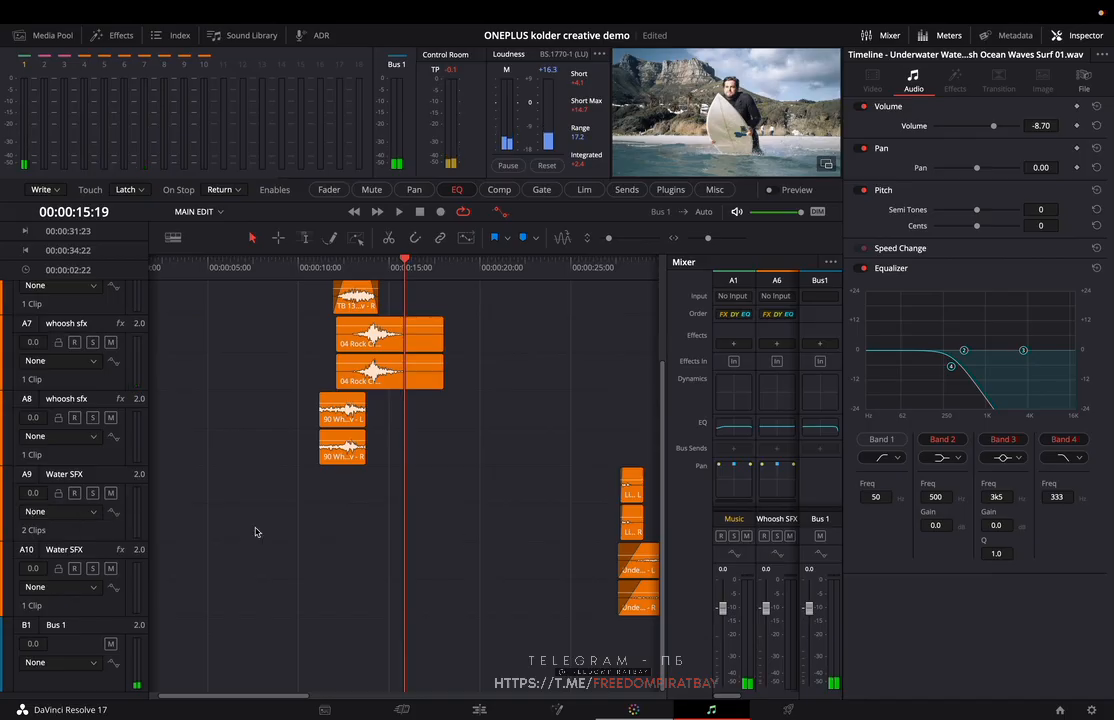
- Play the timeline up to 00:00:17:10, open the Sound Library and search it for "ocean"
{"action": "key", "text": "space"}
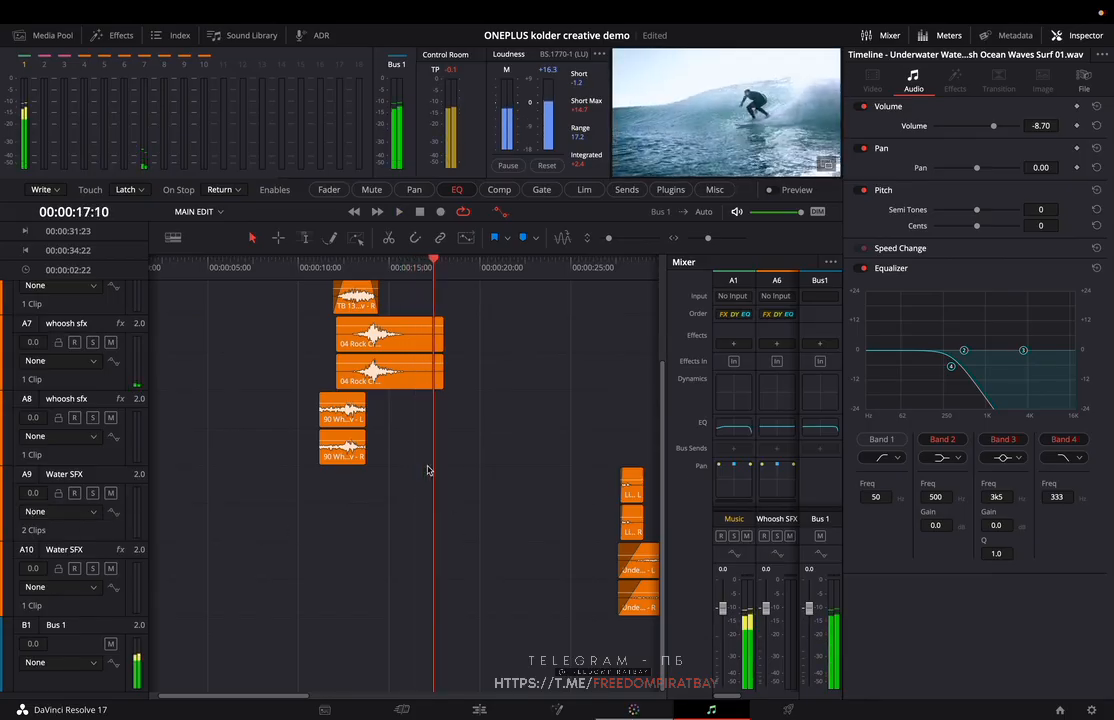
{"action": "left_click", "coordinate": [243, 35]}
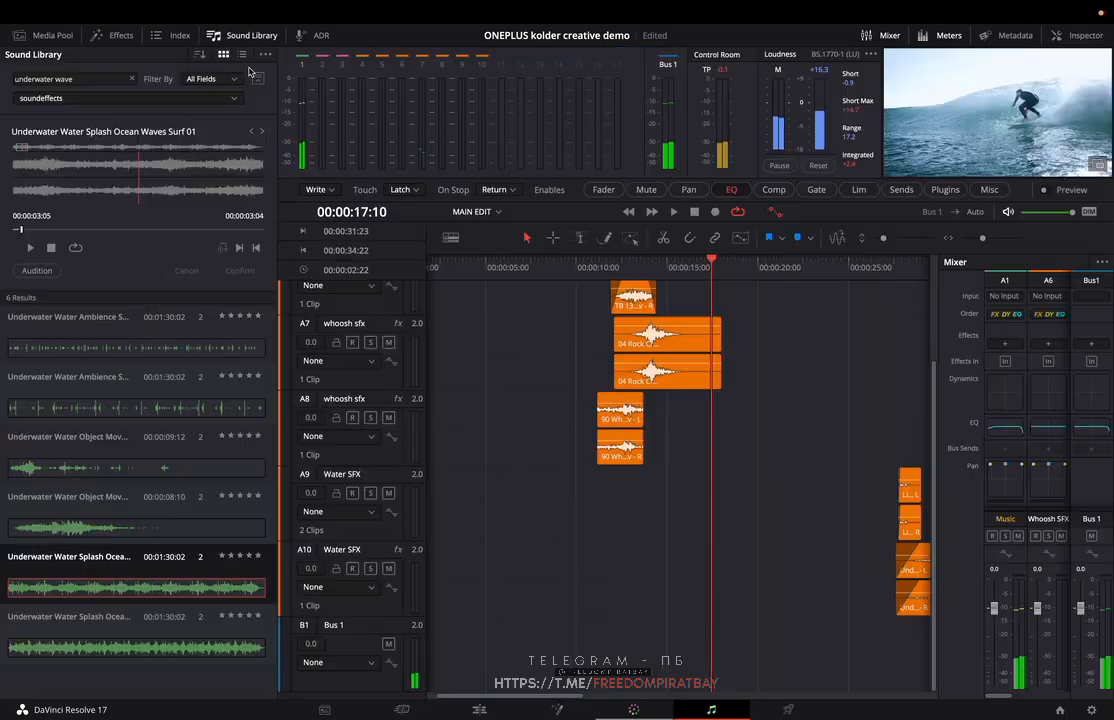
{"action": "left_click", "coordinate": [94, 80]}
{"action": "type", "text": "ocean"}
{"action": "key", "text": "Return"}
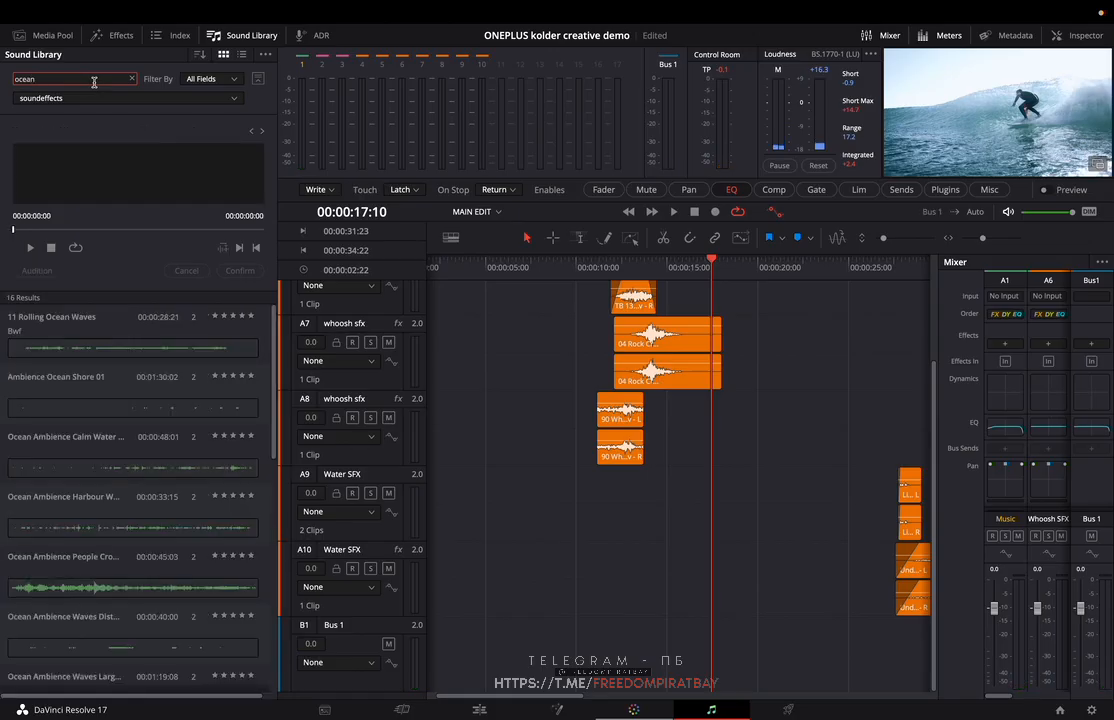
- Audition the 11 Rolling Ocean Waves and Ocean Ambience People Crowd Kids Playing sounds at different points
{"action": "left_click", "coordinate": [110, 347]}
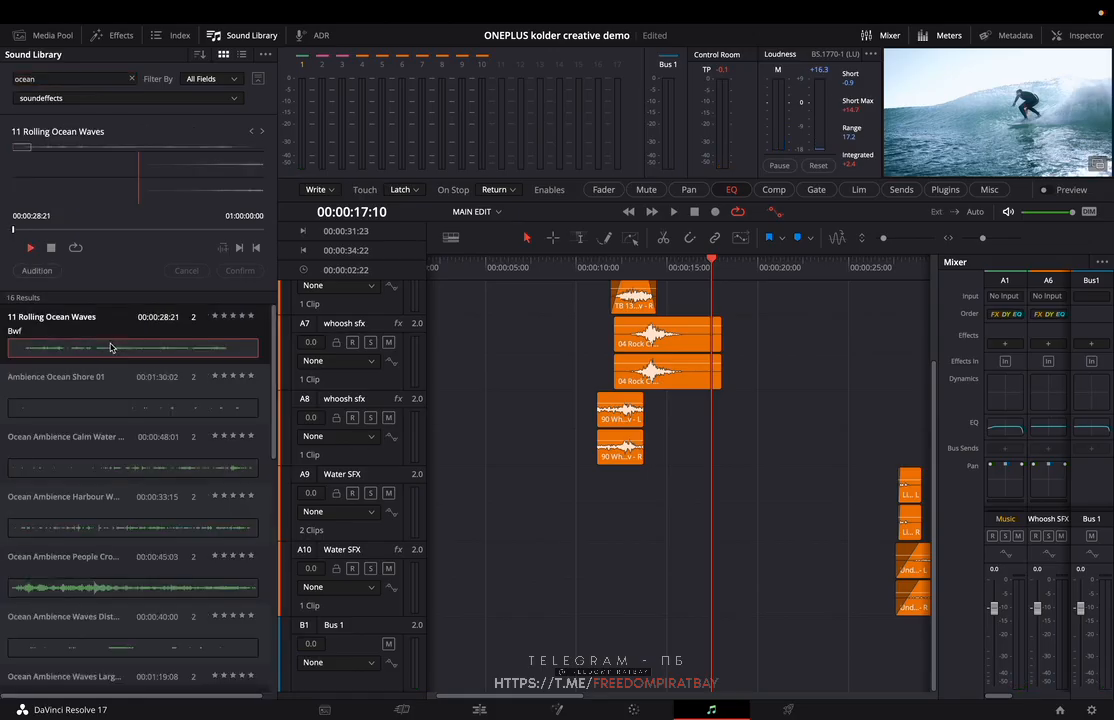
{"action": "left_click", "coordinate": [138, 230]}
{"action": "left_click", "coordinate": [86, 231]}
{"action": "left_click", "coordinate": [116, 588]}
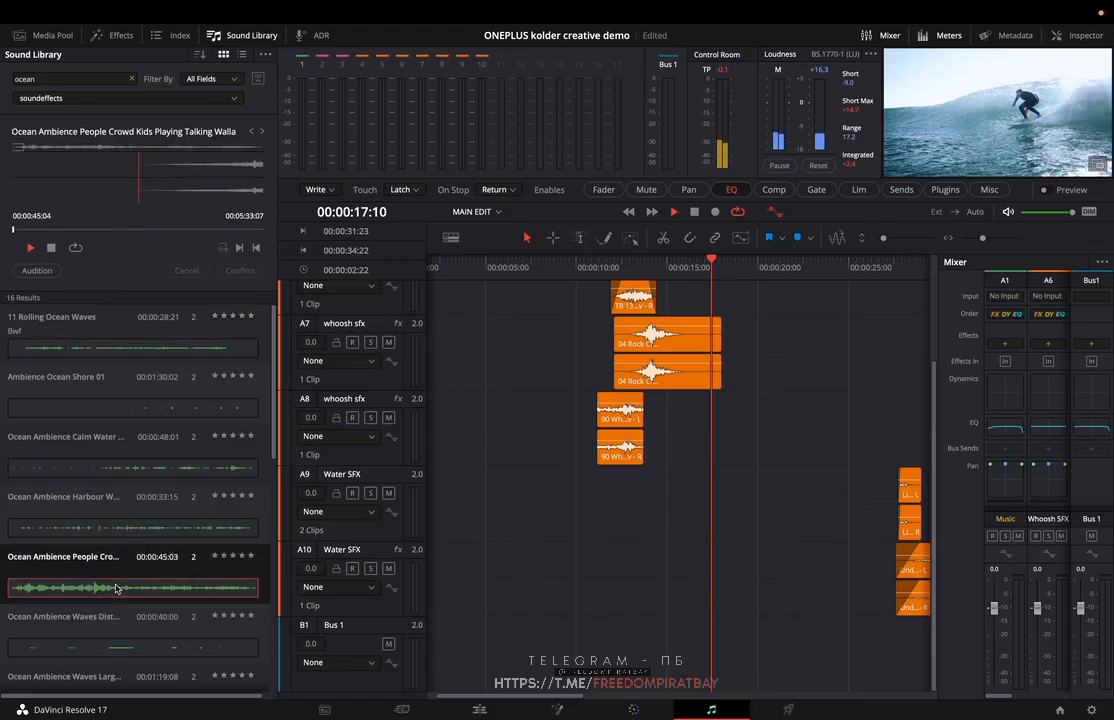
{"action": "left_click", "coordinate": [100, 230]}
{"action": "scroll", "coordinate": [113, 470], "scroll_direction": "down", "scroll_amount": 4}
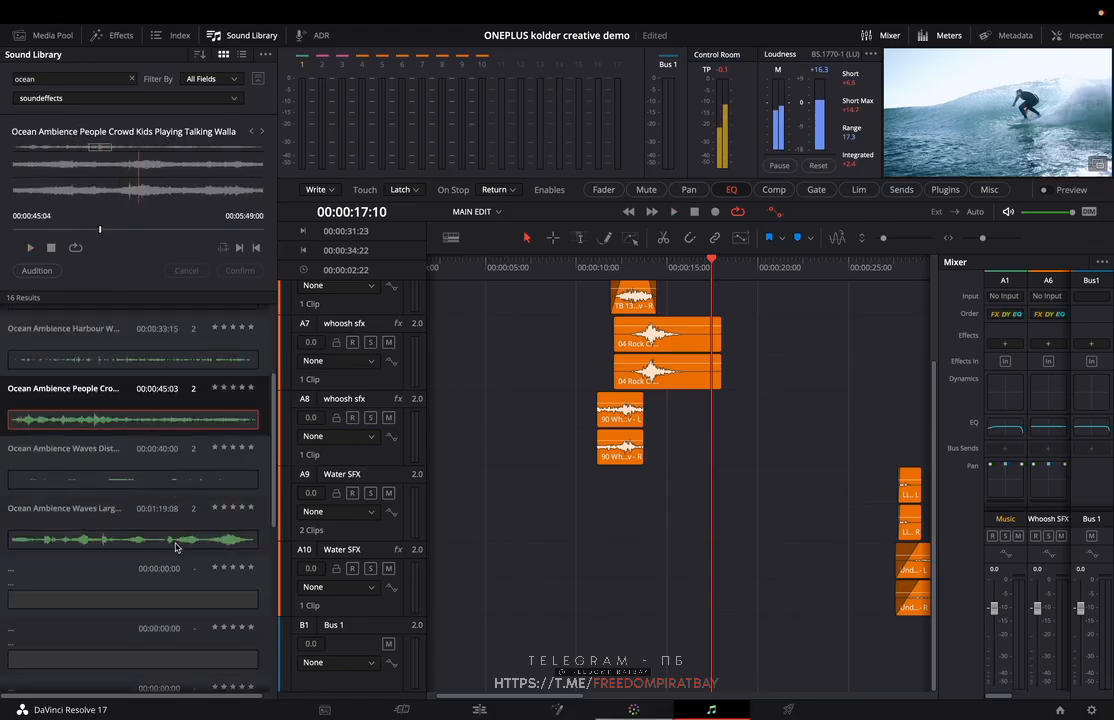
- Audition the Ocean Ambience LargeWaves Near Loud Crash sound and place an excerpt on track A9, starting near 00:00:14:00
{"action": "left_click", "coordinate": [113, 470]}
{"action": "left_click", "coordinate": [87, 231]}
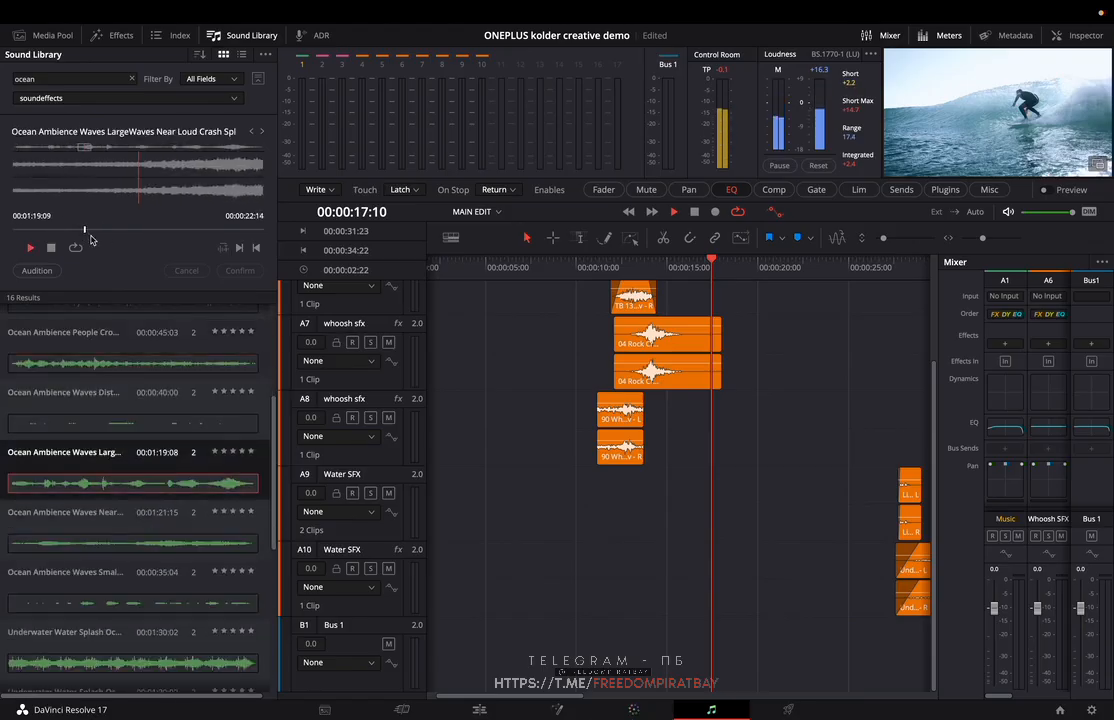
{"action": "left_click", "coordinate": [49, 230]}
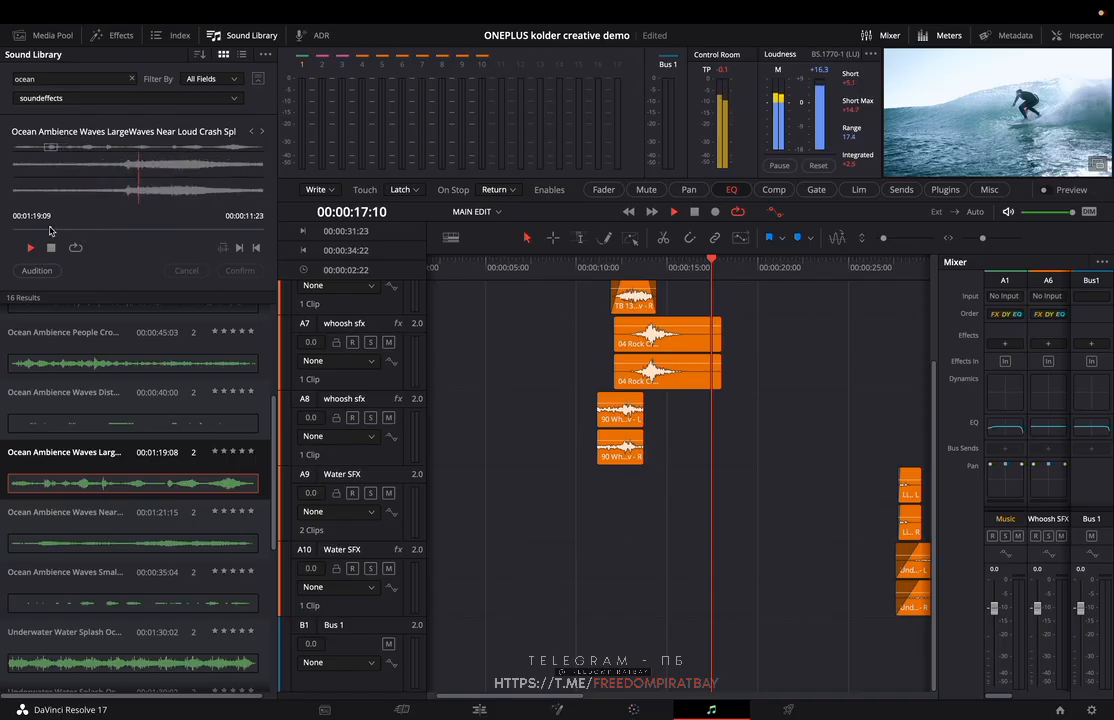
{"action": "left_click", "coordinate": [33, 230]}
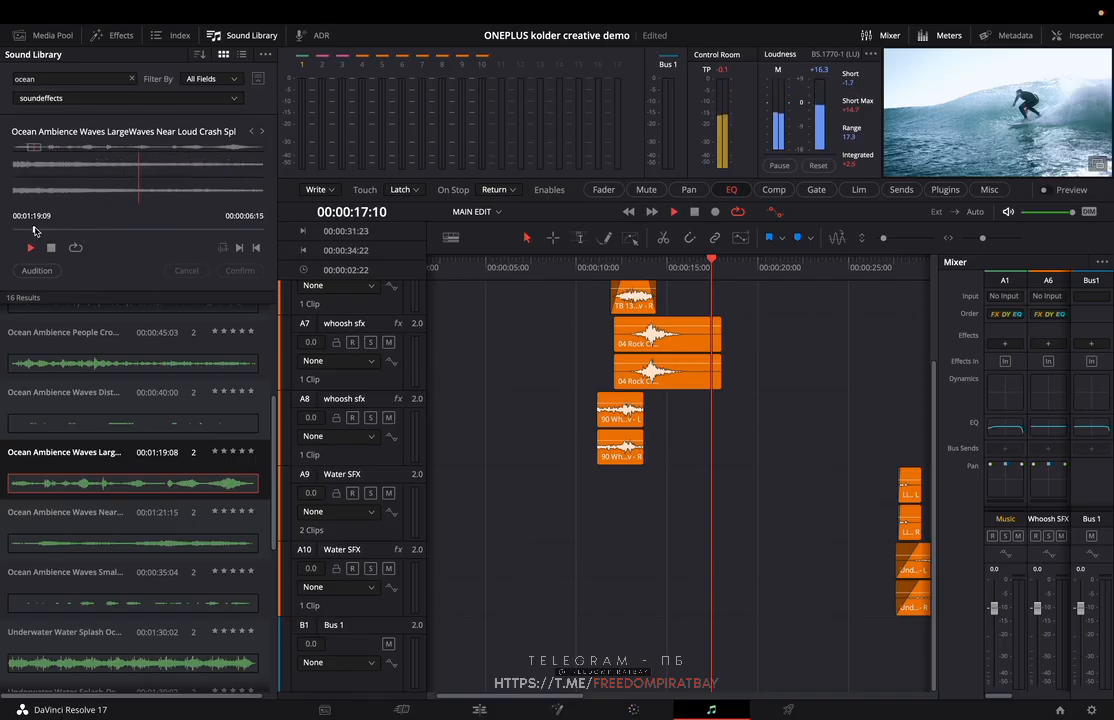
{"action": "left_click", "coordinate": [21, 230]}
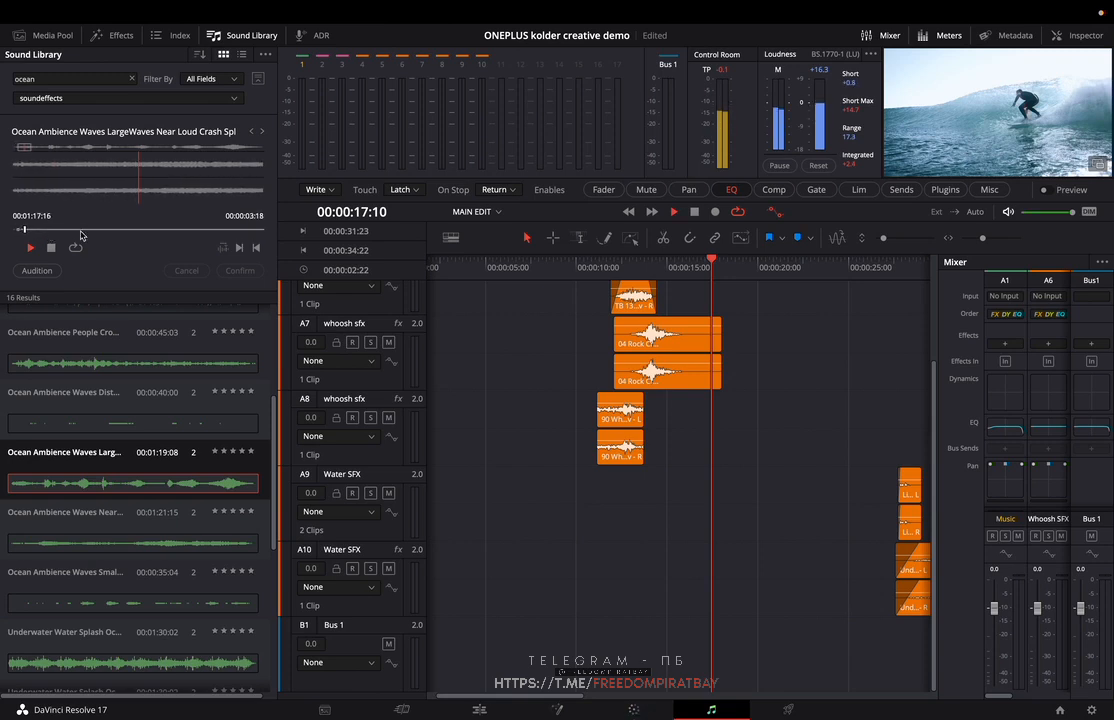
{"action": "key", "text": "space"}
{"action": "left_click_drag", "start_coordinate": [120, 179], "coordinate": [651, 532]}
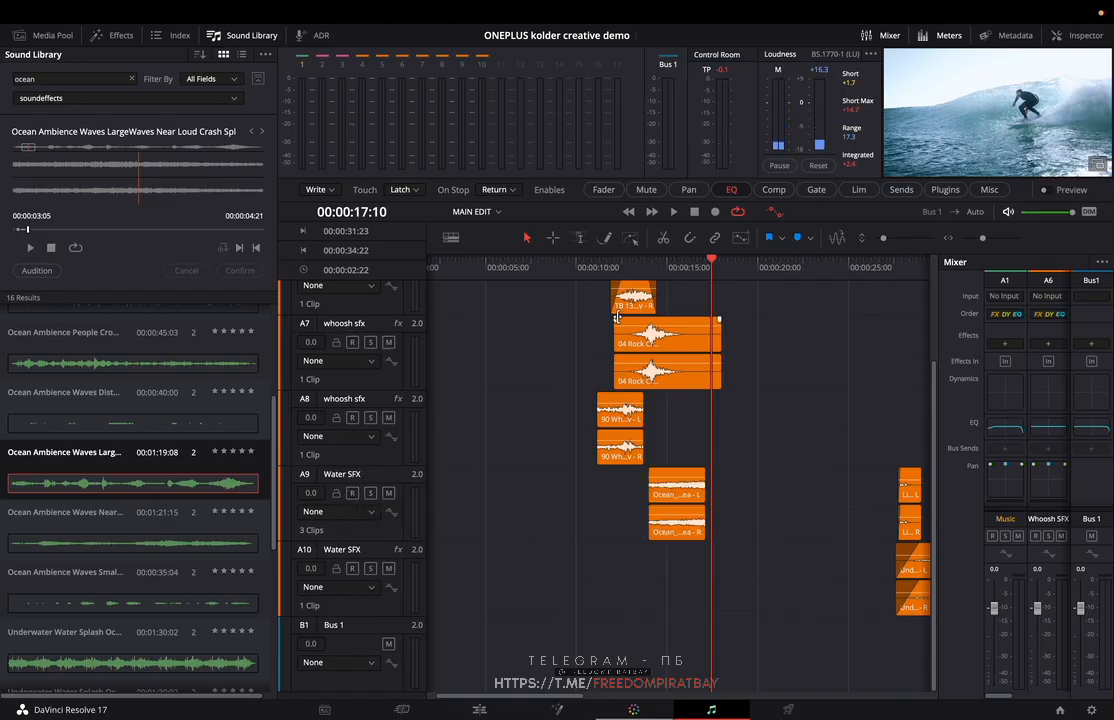
- Play back the new ocean clip on A9 and extend its end past the end of the A7 whoosh clip
{"action": "left_click", "coordinate": [638, 270]}
{"action": "key", "text": "space"}
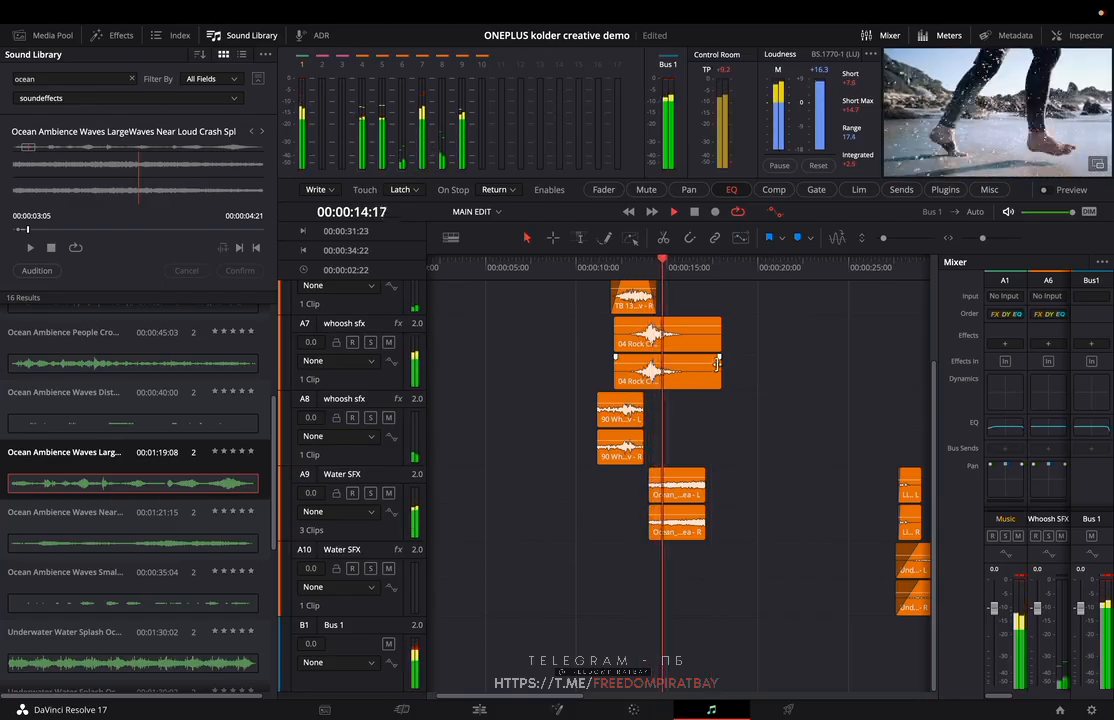
{"action": "left_click_drag", "start_coordinate": [708, 500], "coordinate": [731, 500]}
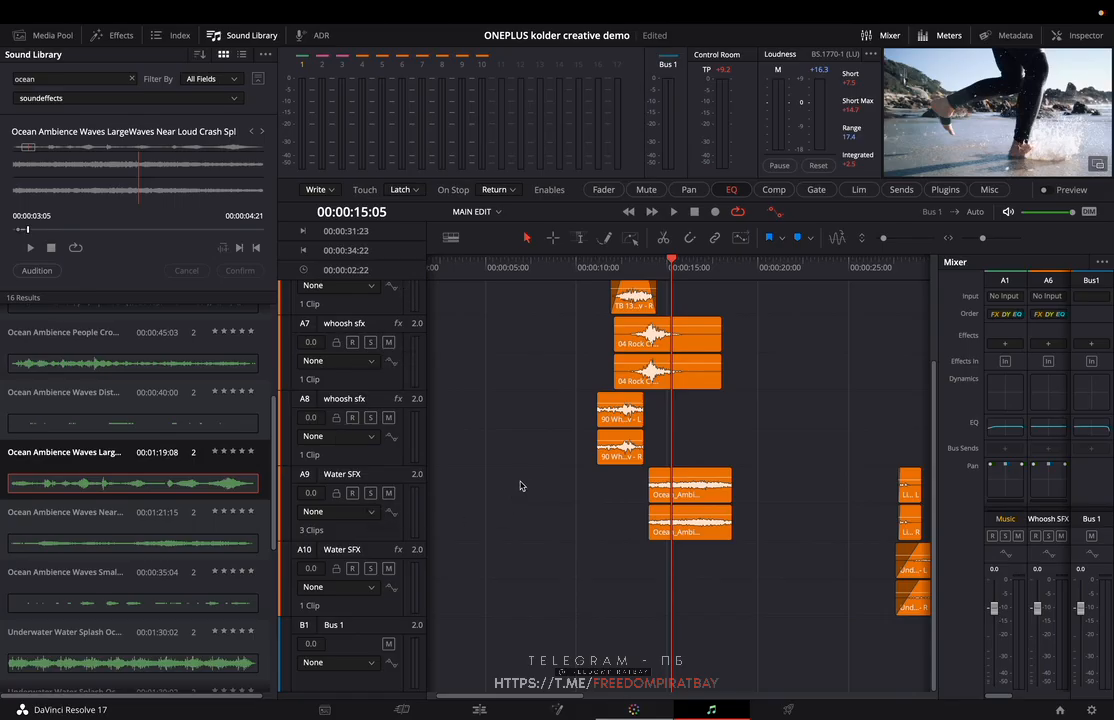
- Play the section again, extend the A9 ocean clip's start slightly under the A8 whoosh clip, and give it a short fade-in
{"action": "left_click", "coordinate": [647, 270]}
{"action": "key", "text": "space"}
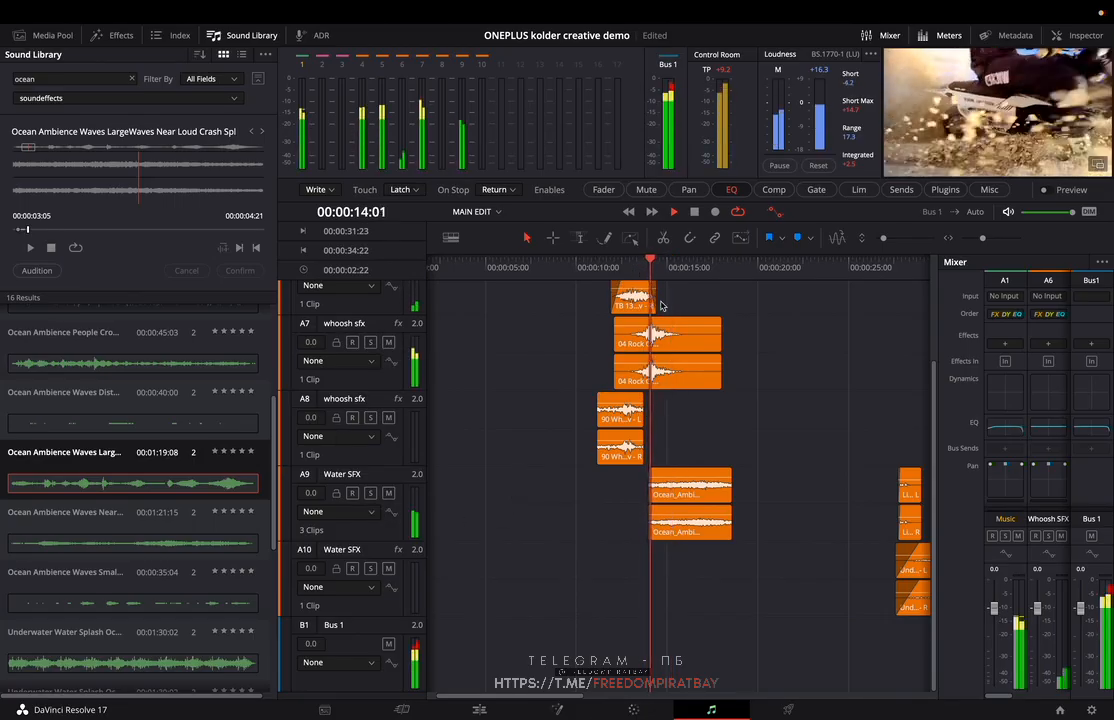
{"action": "left_click_drag", "start_coordinate": [651, 484], "coordinate": [641, 484]}
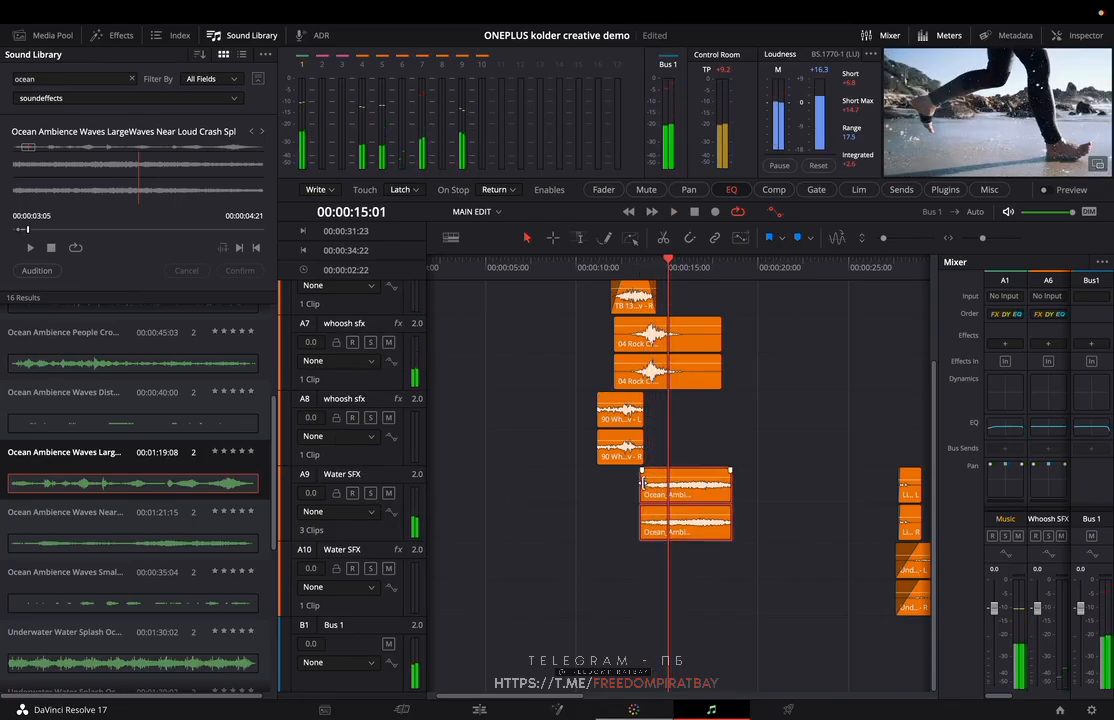
- Play to the cut to the surfer holding his board and split the A9 ocean clip at 00:00:15:07
{"action": "left_click", "coordinate": [628, 268]}
{"action": "key", "text": "space"}
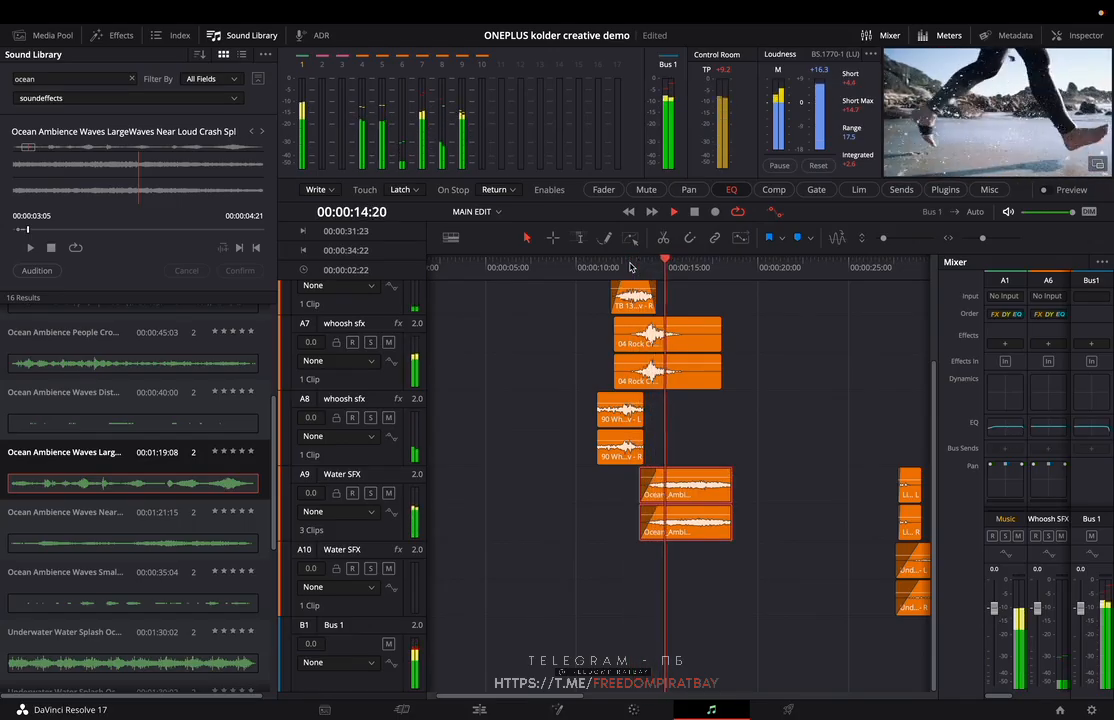
{"action": "key", "text": "space"}
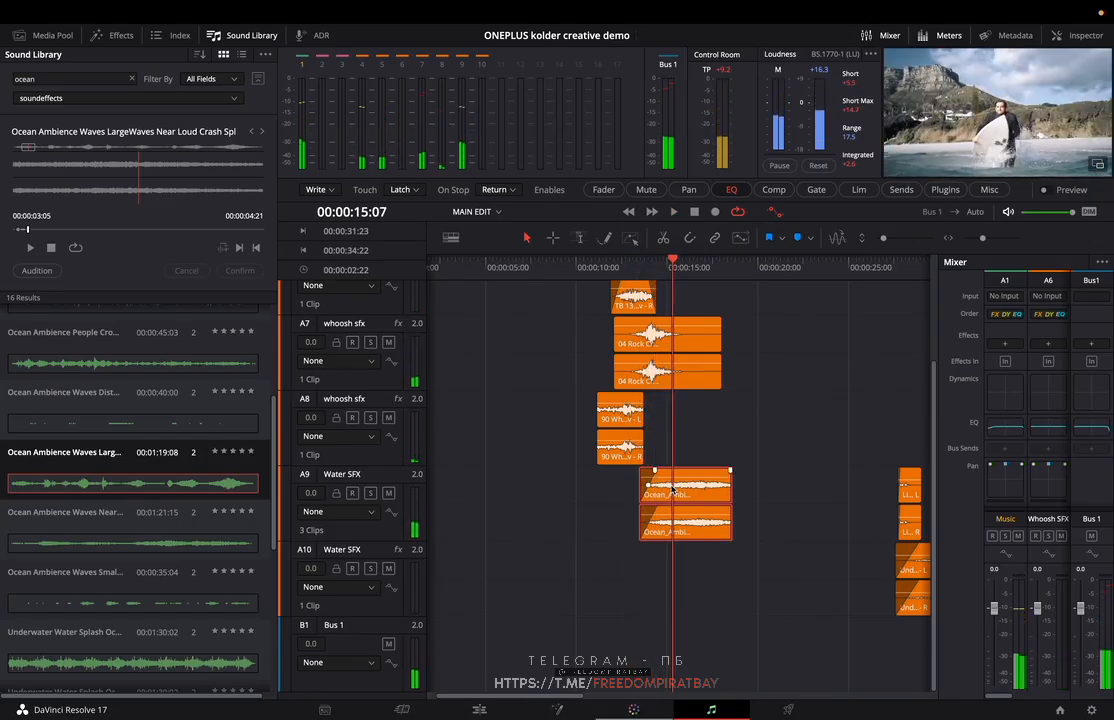
{"action": "key", "text": "ctrl+b"}
- Play the paddling shot and shorten the end of the second A9 ocean clip to just past 00:00:16:13
{"action": "key", "text": "space"}
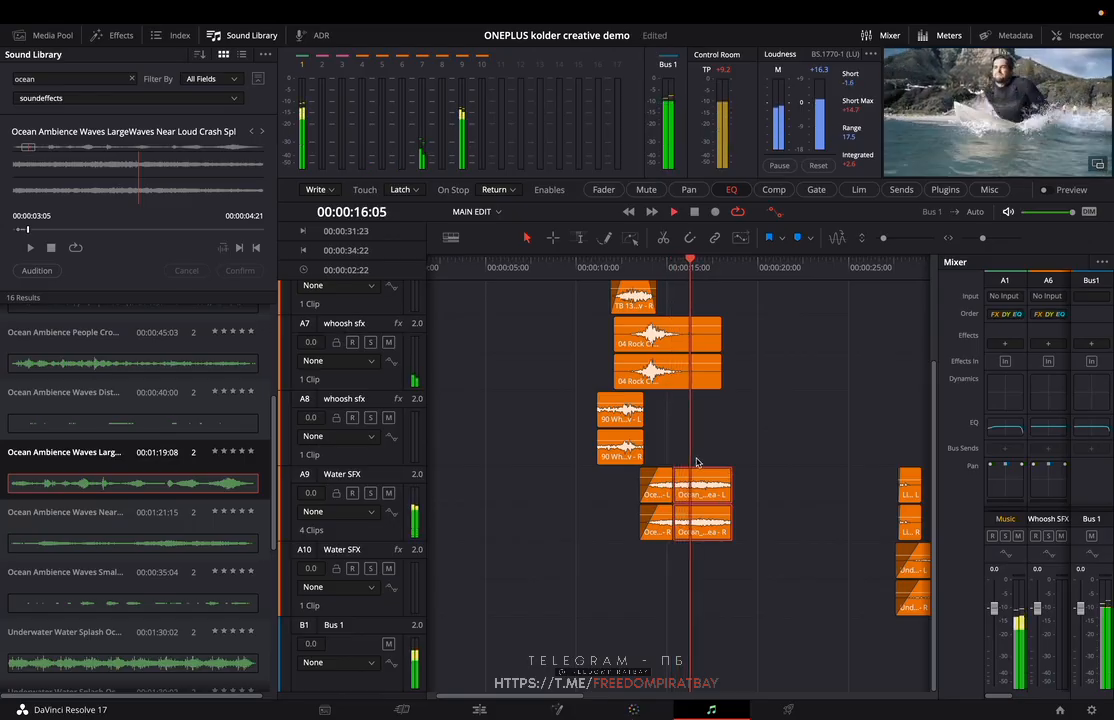
{"action": "key", "text": "space"}
{"action": "left_click_drag", "start_coordinate": [731, 489], "coordinate": [700, 489]}
- Play back the running and surfboard shots to check the ocean clips against the picture, stopping at 00:00:16:04
{"action": "left_click", "coordinate": [648, 275]}
{"action": "key", "text": "space"}
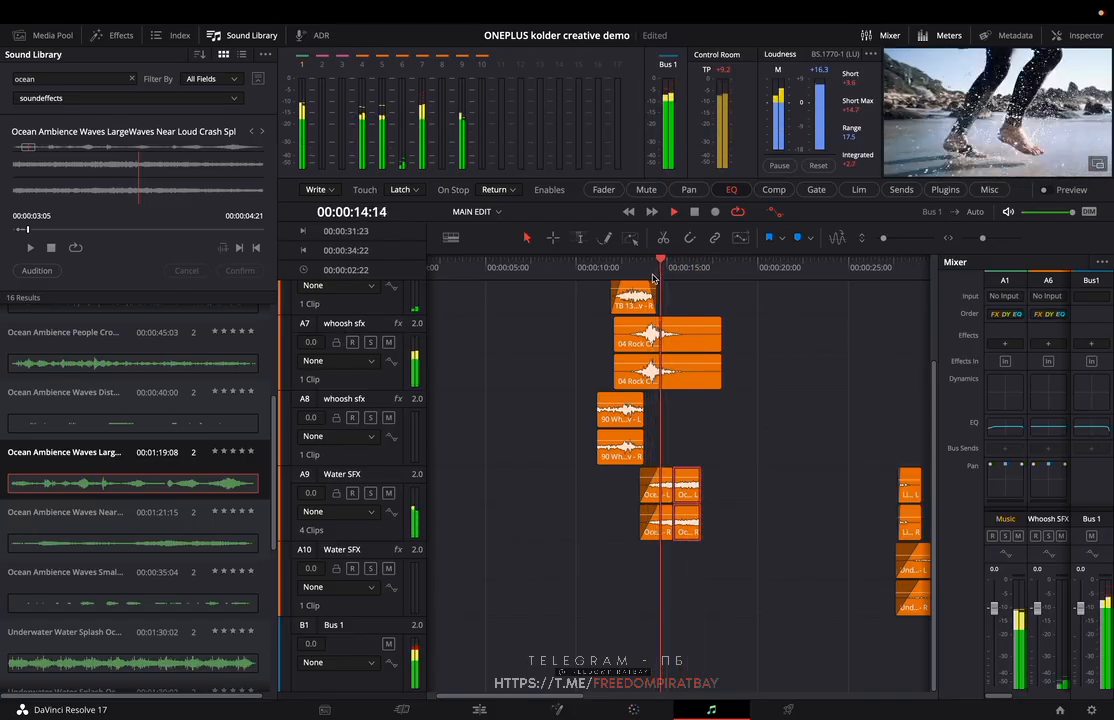
{"action": "key", "text": "space"}
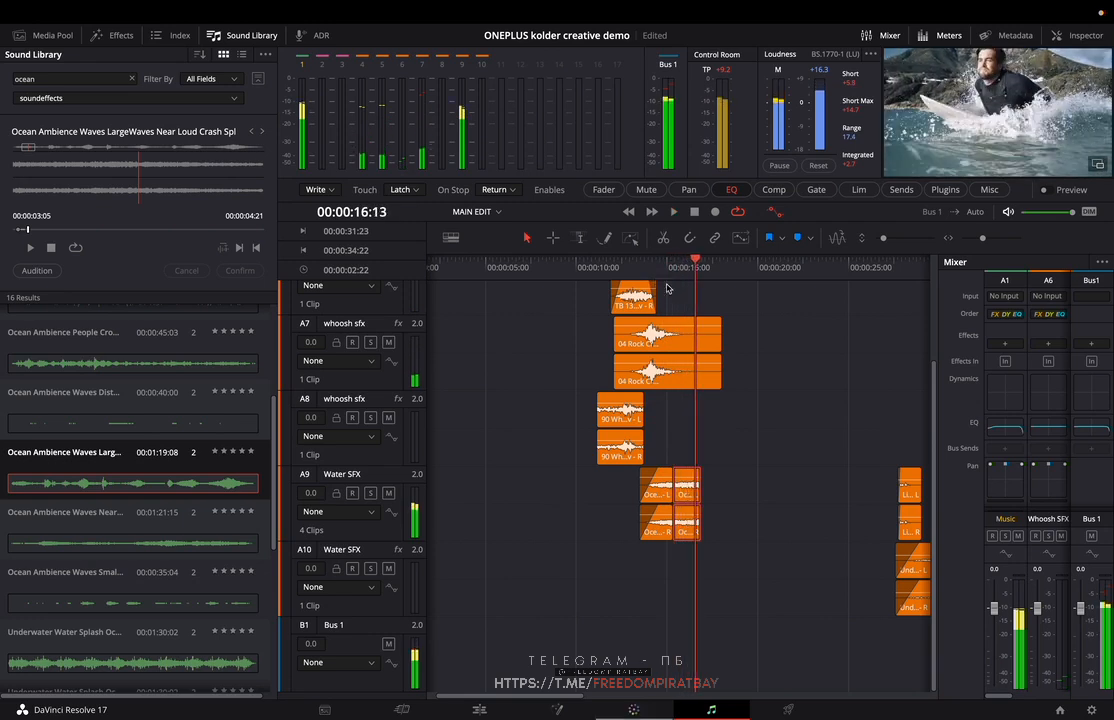
{"action": "left_click_drag", "start_coordinate": [687, 272], "coordinate": [681, 275]}
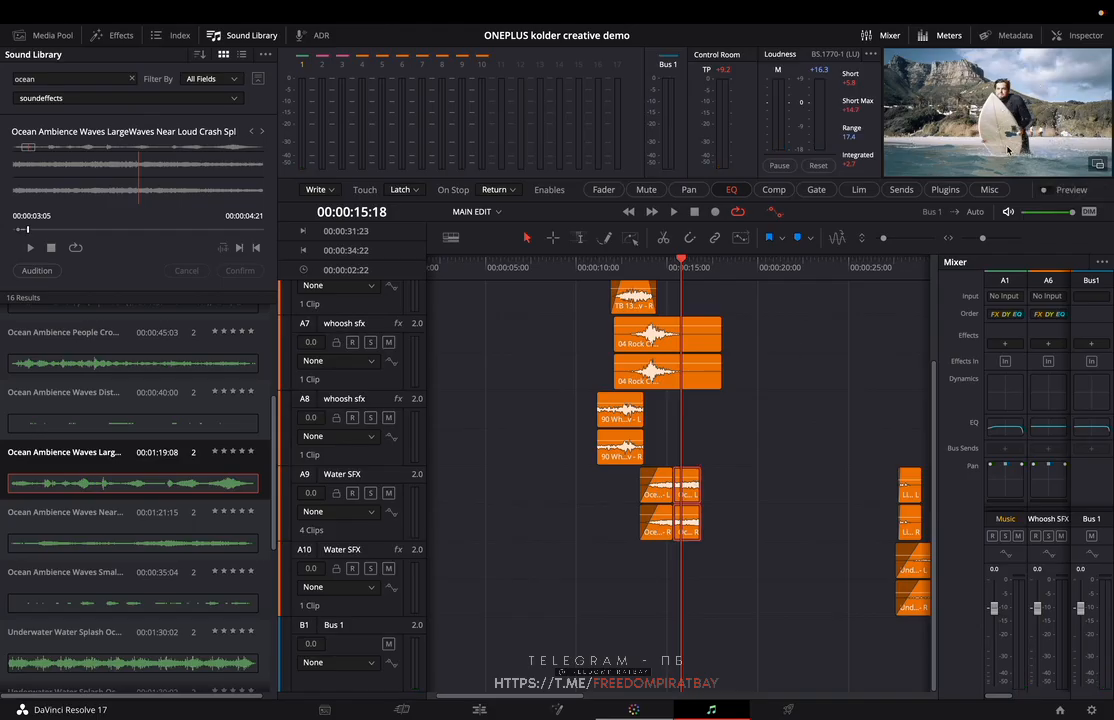
{"action": "key", "text": "space"}
{"action": "key", "text": "space"}
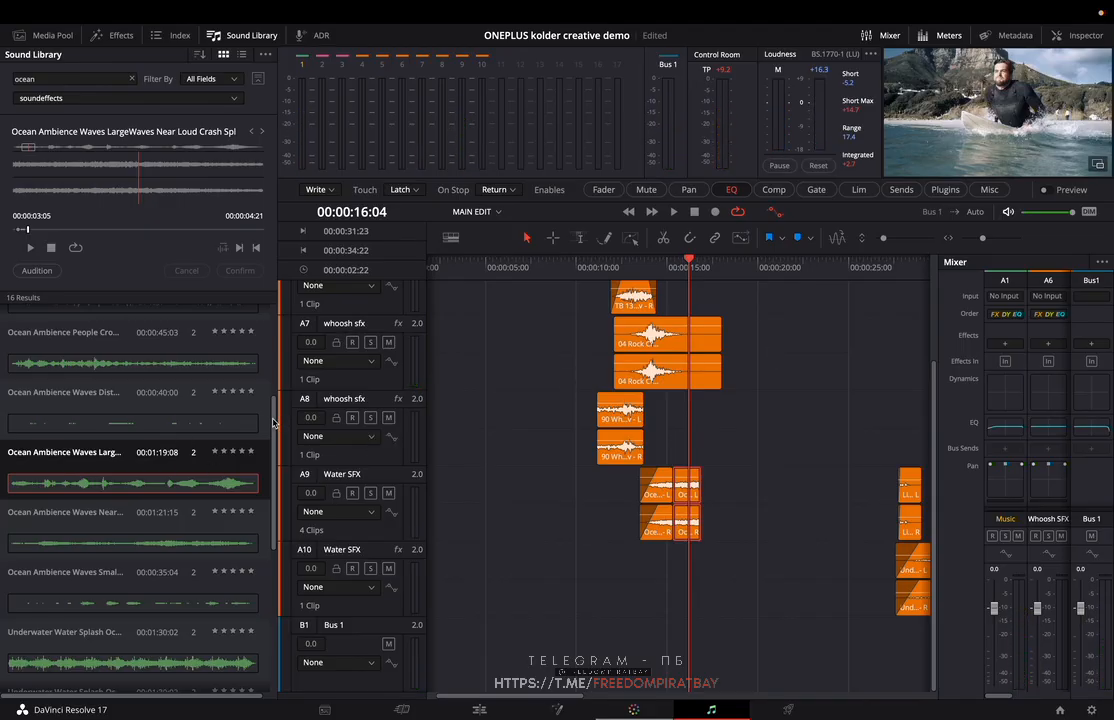
- Look through the remaining ocean sounds and search the Sound Library for "water hit"
{"action": "scroll", "coordinate": [273, 422], "scroll_direction": "down", "scroll_amount": 3}
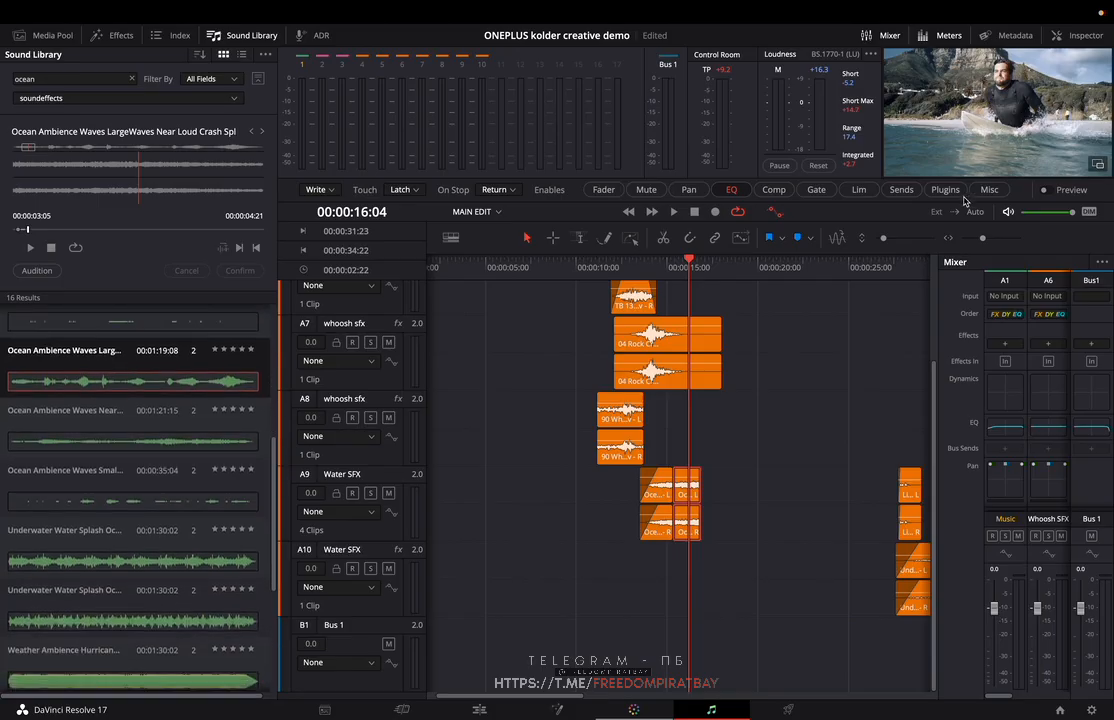
{"action": "scroll", "coordinate": [112, 478], "scroll_direction": "up", "scroll_amount": 10}
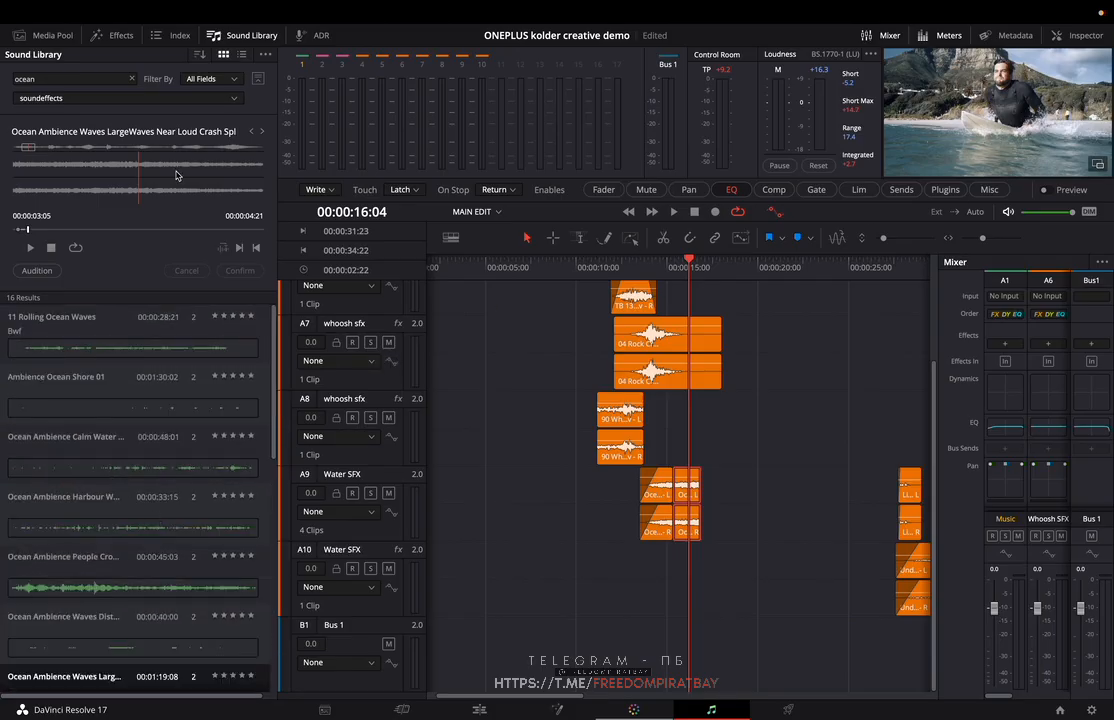
{"action": "left_click", "coordinate": [88, 77]}
{"action": "type", "text": "water hit"}
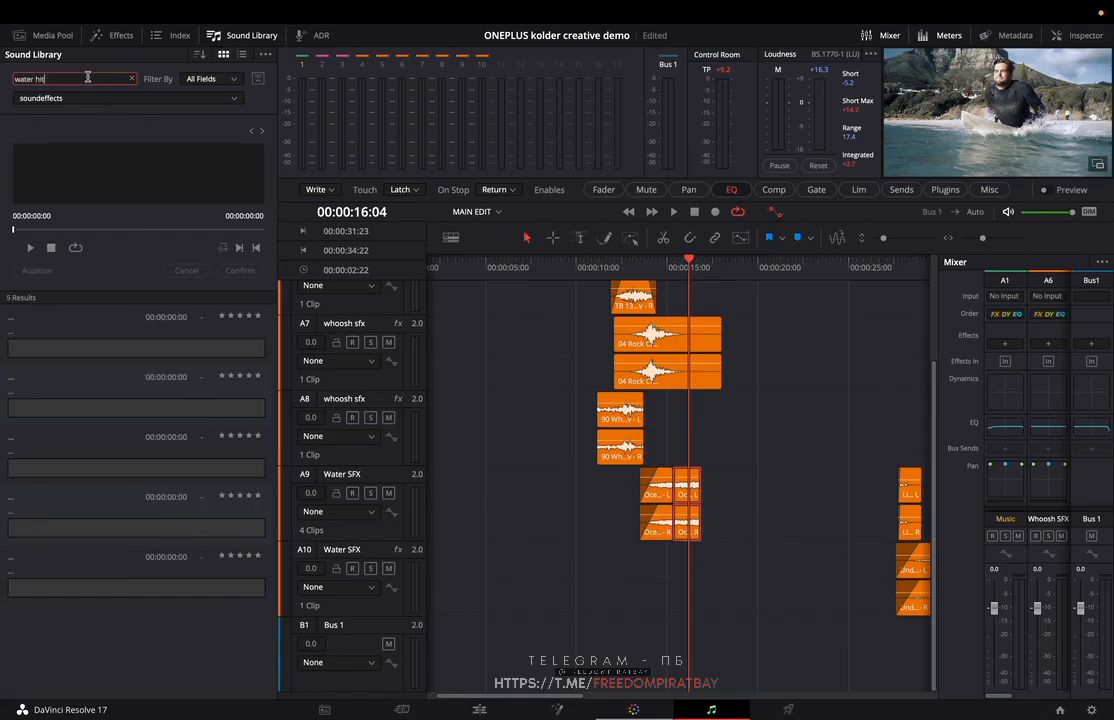
- Audition the water jug hit, underwater metal hit, distant river and waterfall sounds
{"action": "left_click", "coordinate": [84, 408]}
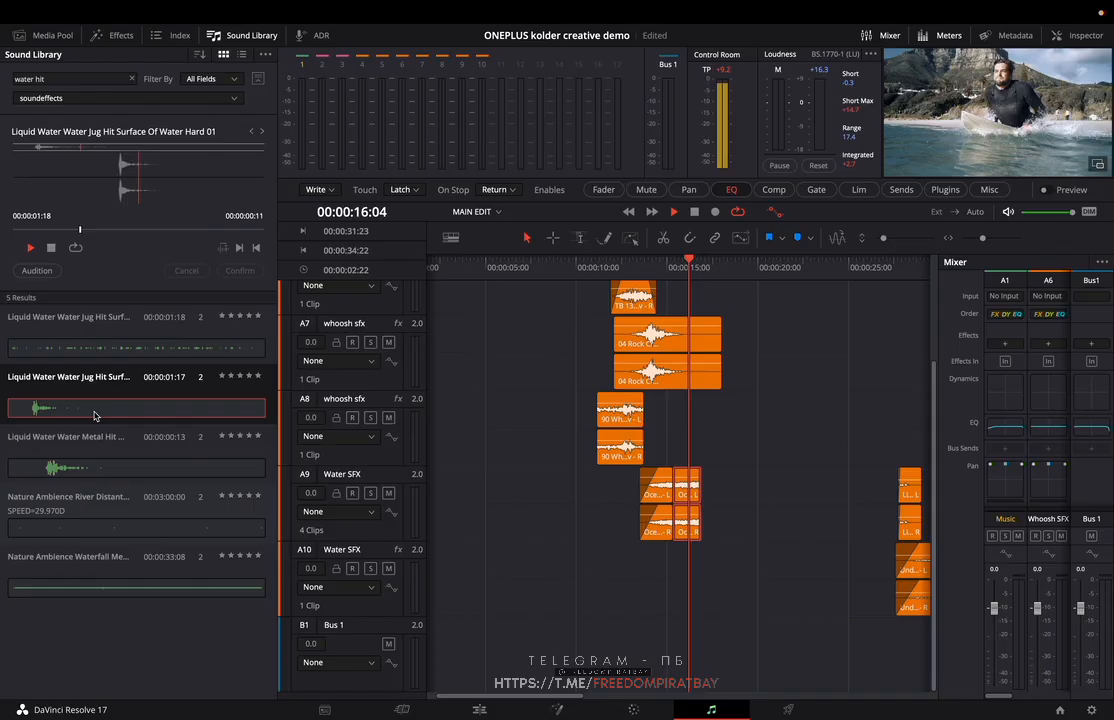
{"action": "left_click", "coordinate": [105, 476]}
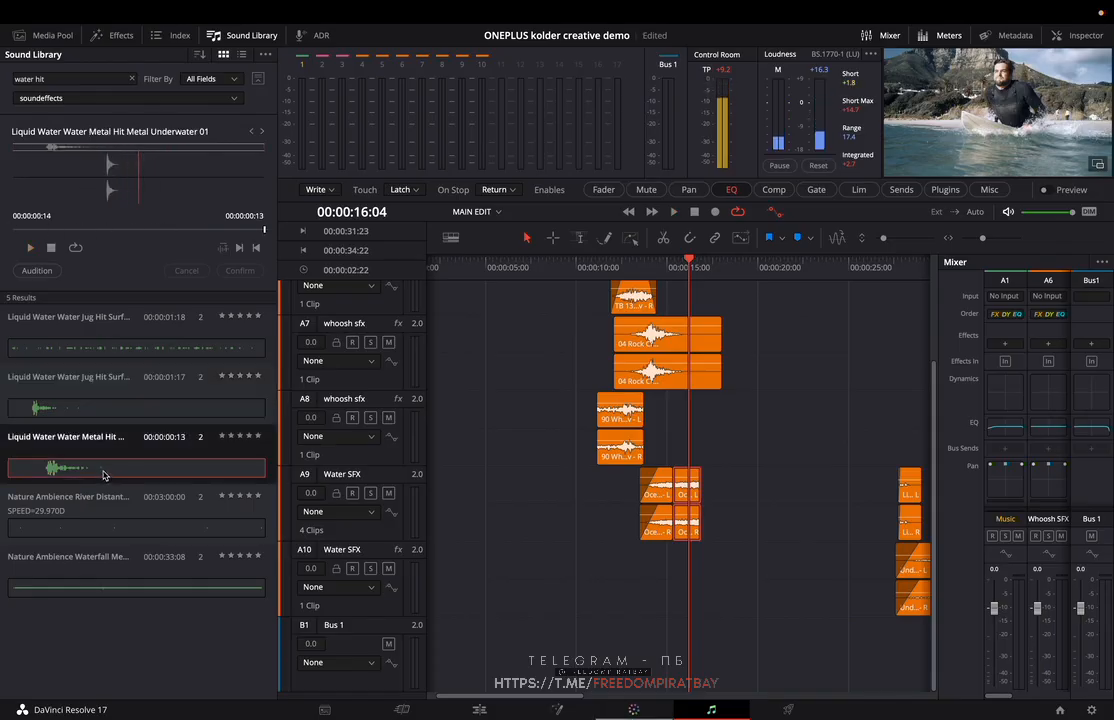
{"action": "left_click", "coordinate": [96, 472]}
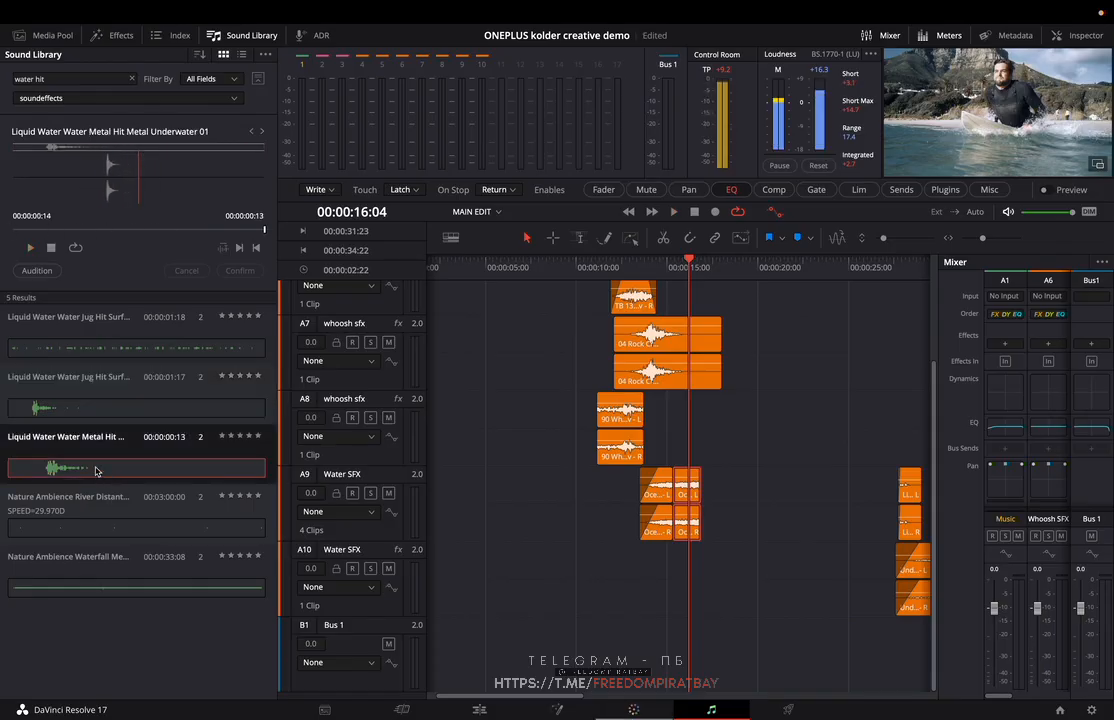
{"action": "left_click", "coordinate": [112, 533]}
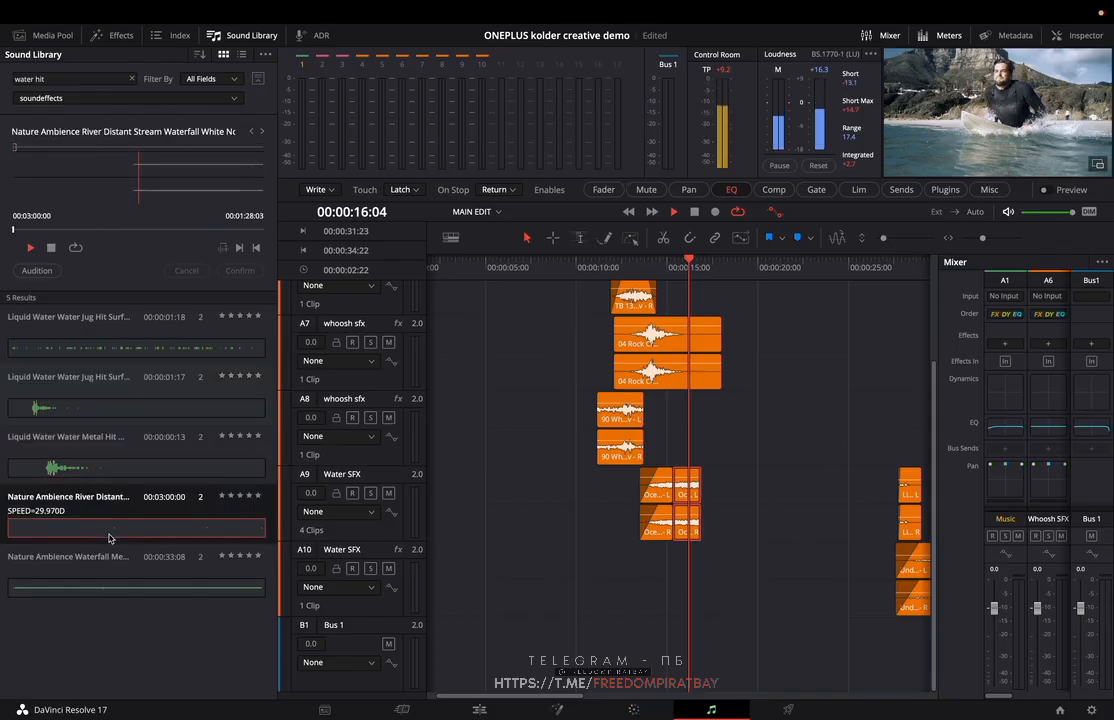
{"action": "left_click", "coordinate": [112, 587]}
{"action": "left_click", "coordinate": [92, 347]}
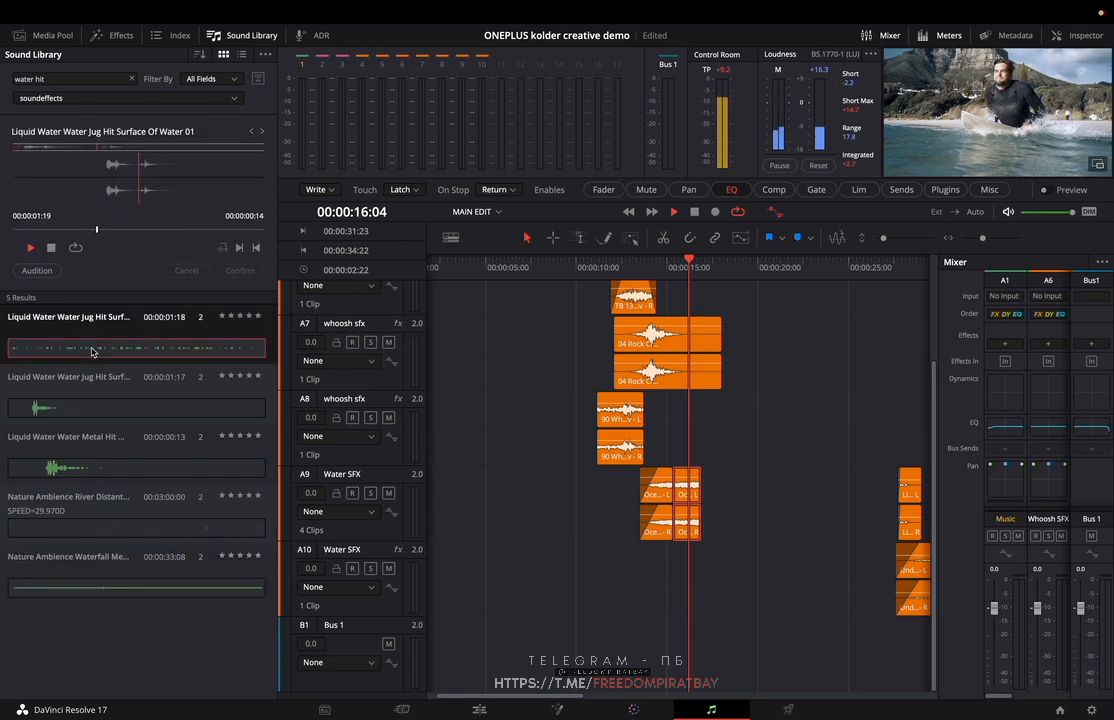
- Replace the sound search with "water" and look through the results
{"action": "left_click", "coordinate": [133, 79]}
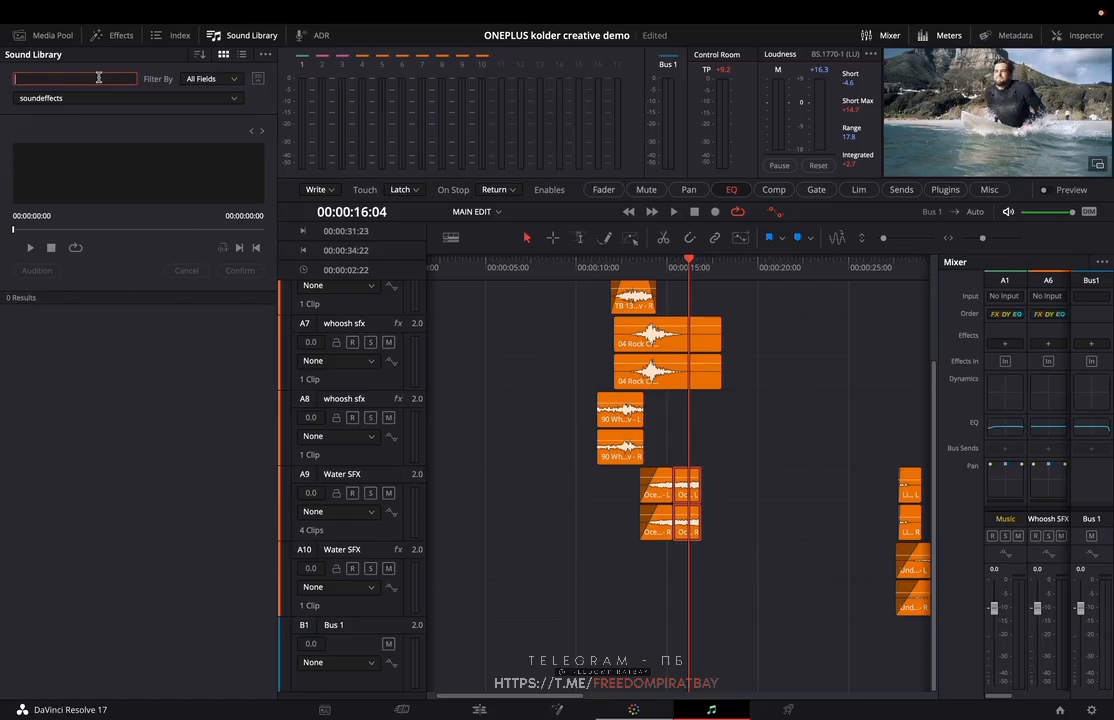
{"action": "type", "text": "water"}
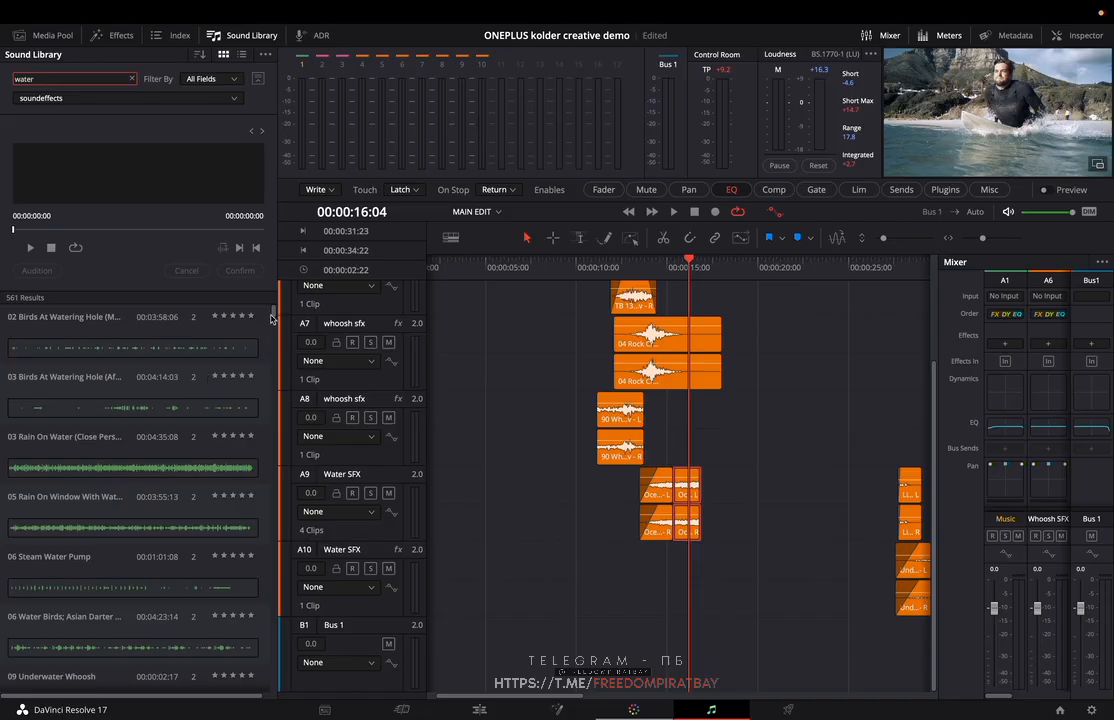
{"action": "left_click_drag", "start_coordinate": [273, 315], "coordinate": [268, 282]}
- Search the Sound Library for "hit" and audition 02 Essential Hit 2
{"action": "left_click", "coordinate": [75, 78]}
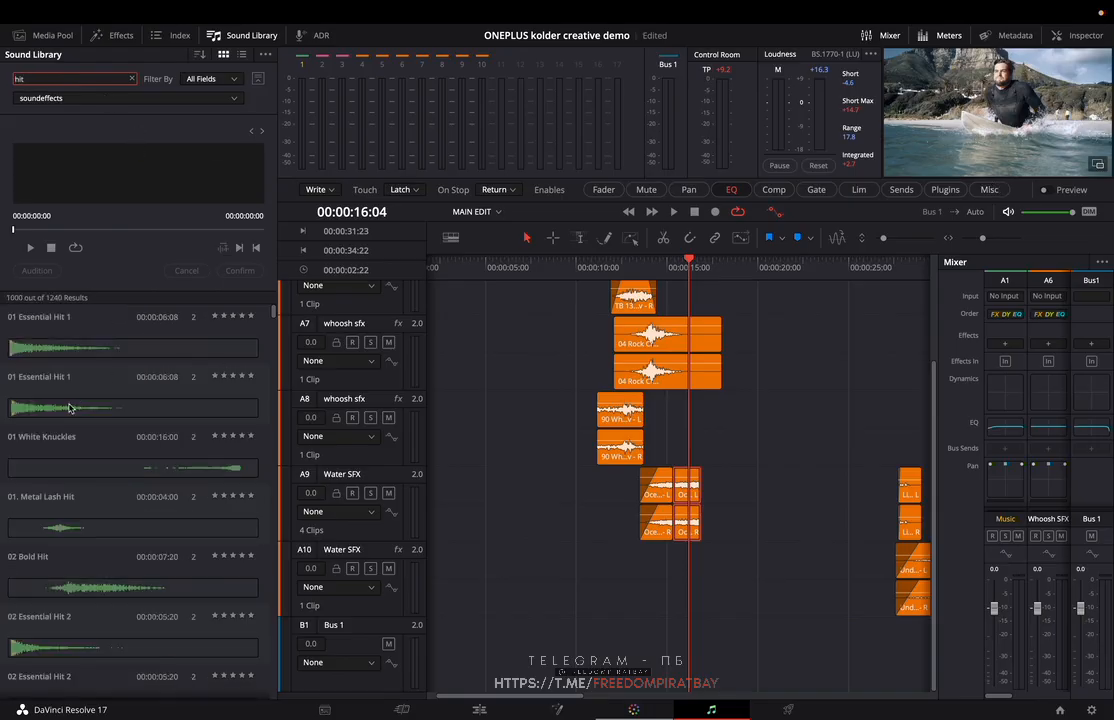
{"action": "scroll", "coordinate": [84, 408], "scroll_direction": "down", "scroll_amount": 4}
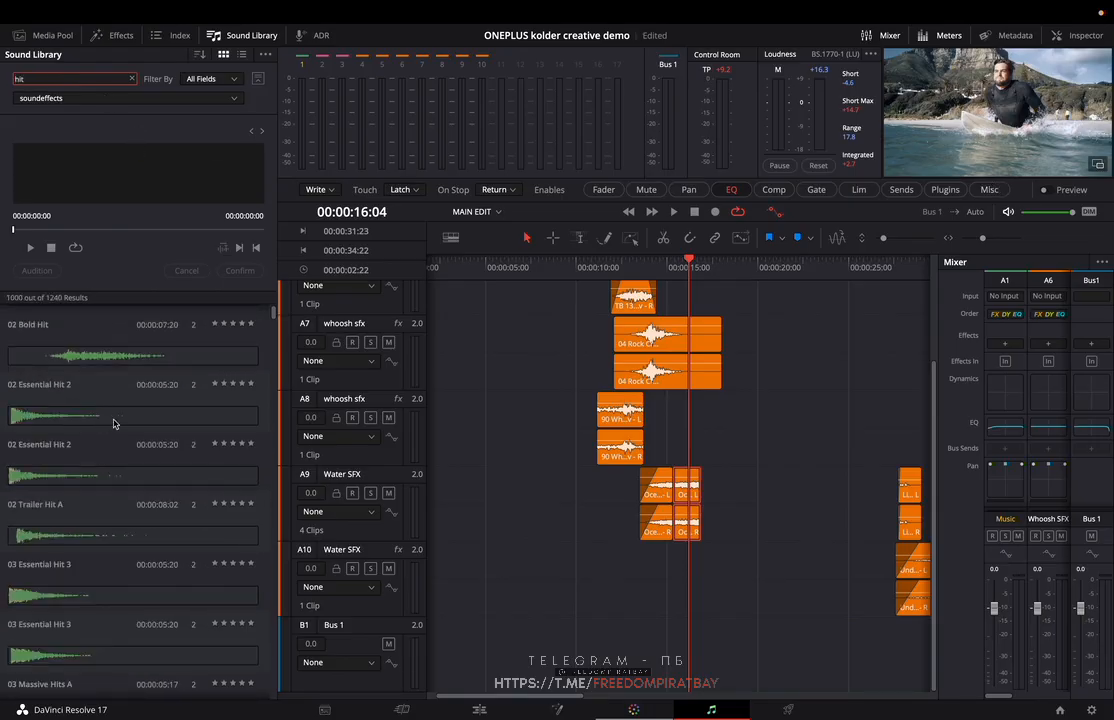
{"action": "left_click", "coordinate": [113, 423]}
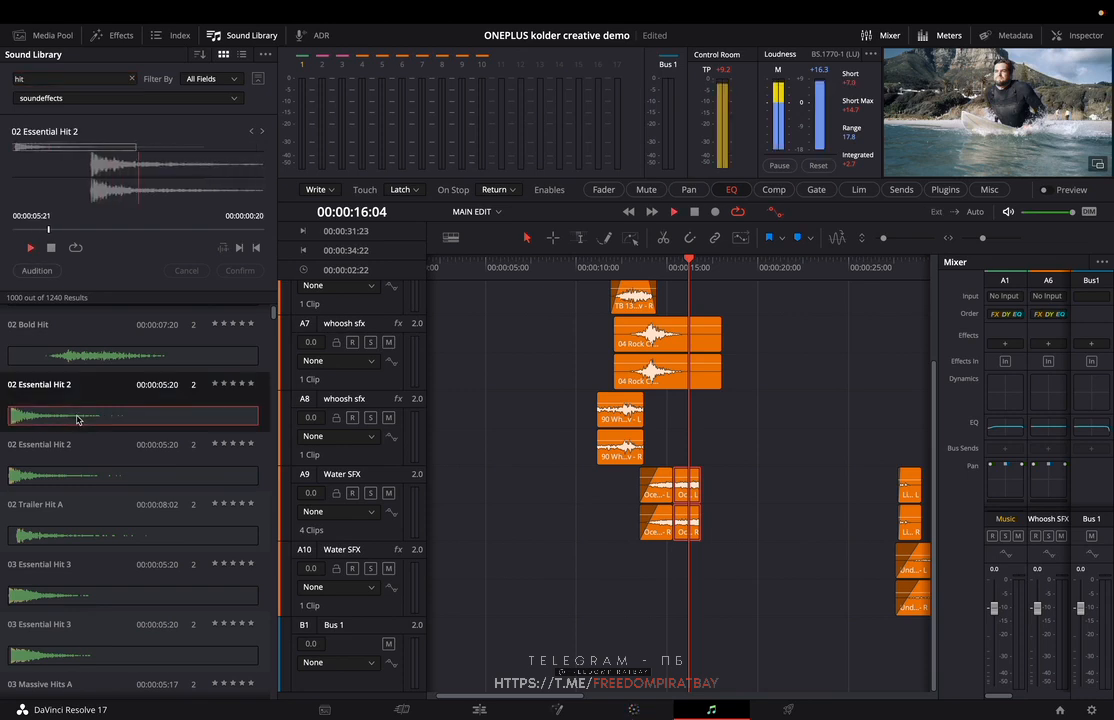
- Audition further hit sounds in the Sound Library, including 04 Definitive Hit, 05 Massive Hits C and 07 Essential Hit 7
{"action": "scroll", "coordinate": [92, 452], "scroll_direction": "down", "scroll_amount": 3}
{"action": "left_click", "coordinate": [92, 452]}
{"action": "scroll", "coordinate": [92, 450], "scroll_direction": "down", "scroll_amount": 4}
{"action": "left_click", "coordinate": [92, 450]}
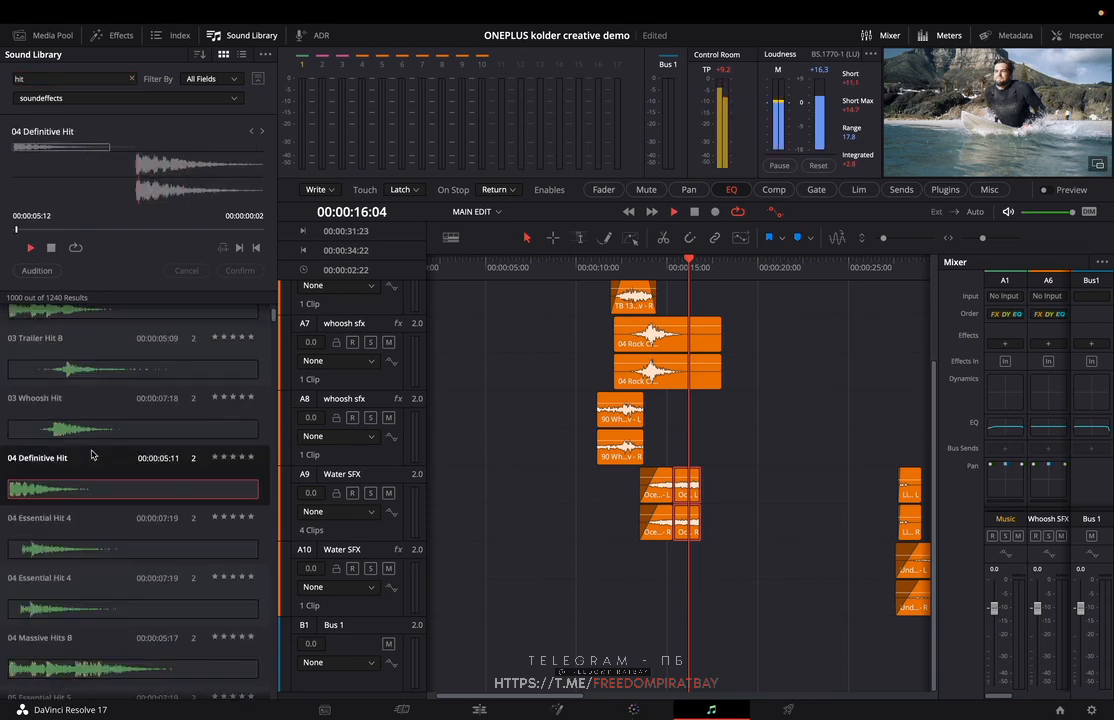
{"action": "scroll", "coordinate": [89, 453], "scroll_direction": "down", "scroll_amount": 3}
{"action": "left_click", "coordinate": [89, 453]}
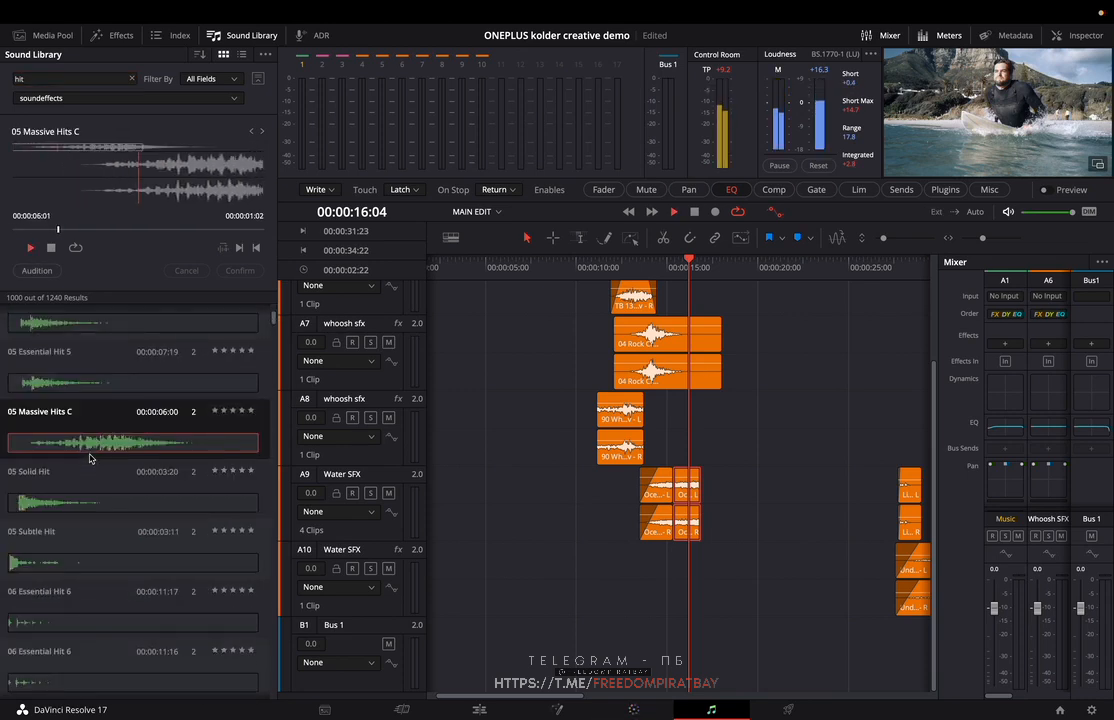
{"action": "scroll", "coordinate": [90, 456], "scroll_direction": "down", "scroll_amount": 3}
{"action": "left_click", "coordinate": [90, 458]}
{"action": "scroll", "coordinate": [90, 458], "scroll_direction": "down", "scroll_amount": 3}
{"action": "left_click", "coordinate": [90, 458]}
{"action": "left_click", "coordinate": [30, 247]}
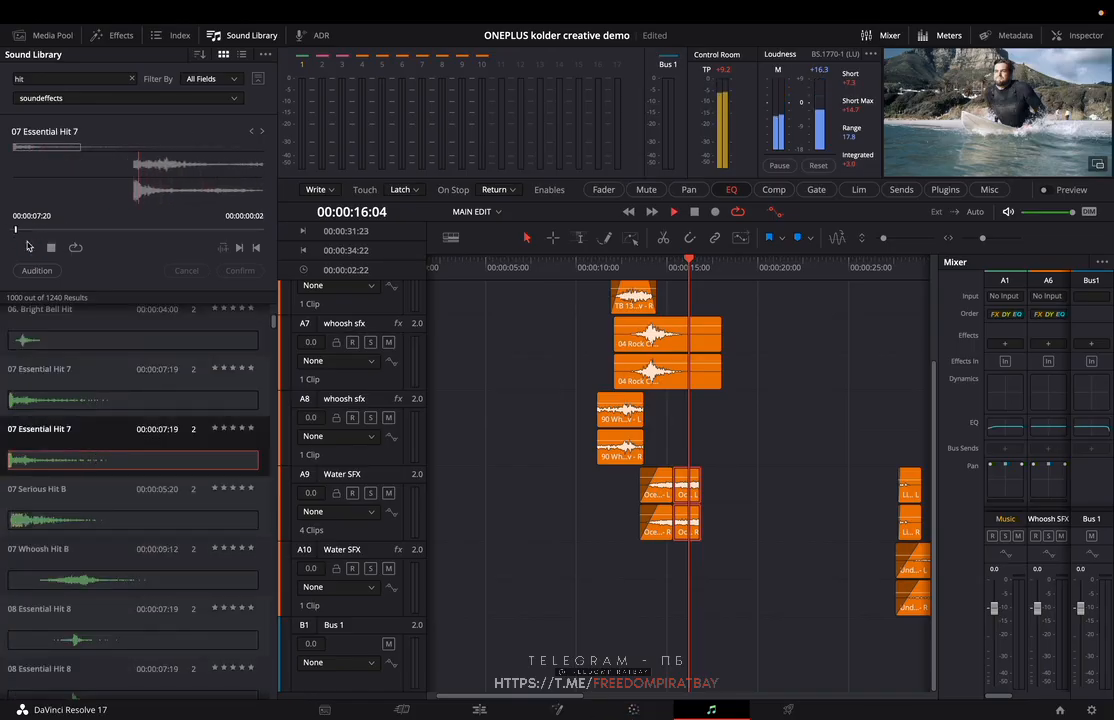
{"action": "key", "text": "space"}
- Place 07 Essential Hit 7 on the A10 Water SFX track at about 00:00:15:06 and play it back
{"action": "left_click_drag", "start_coordinate": [112, 188], "coordinate": [676, 598]}
{"action": "left_click", "coordinate": [650, 268]}
{"action": "key", "text": "space"}
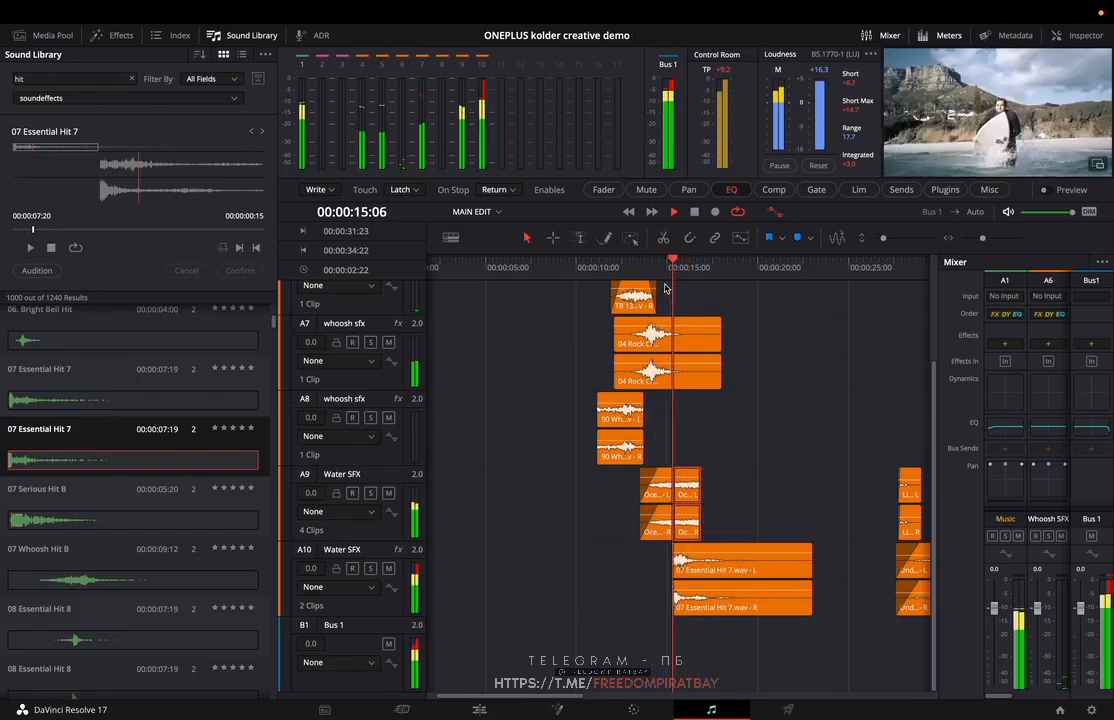
{"action": "key", "text": "space"}
- Shorten the 07 Essential Hit 7 clip on A10 and move its start to just before 00:00:16:00
{"action": "key", "text": "super+equal"}
{"action": "key", "text": "super+equal"}
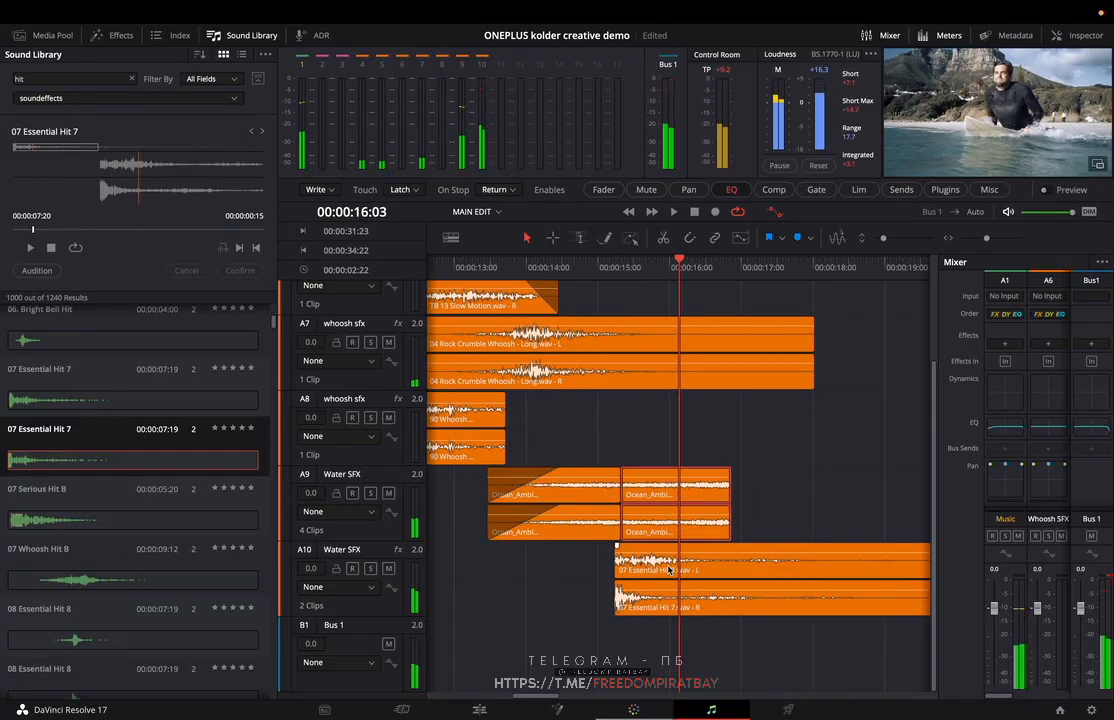
{"action": "key", "text": "super+minus"}
{"action": "key", "text": "super+minus"}
{"action": "left_click_drag", "start_coordinate": [801, 574], "coordinate": [732, 571]}
{"action": "key", "text": "super+equal"}
{"action": "key", "text": "super+equal"}
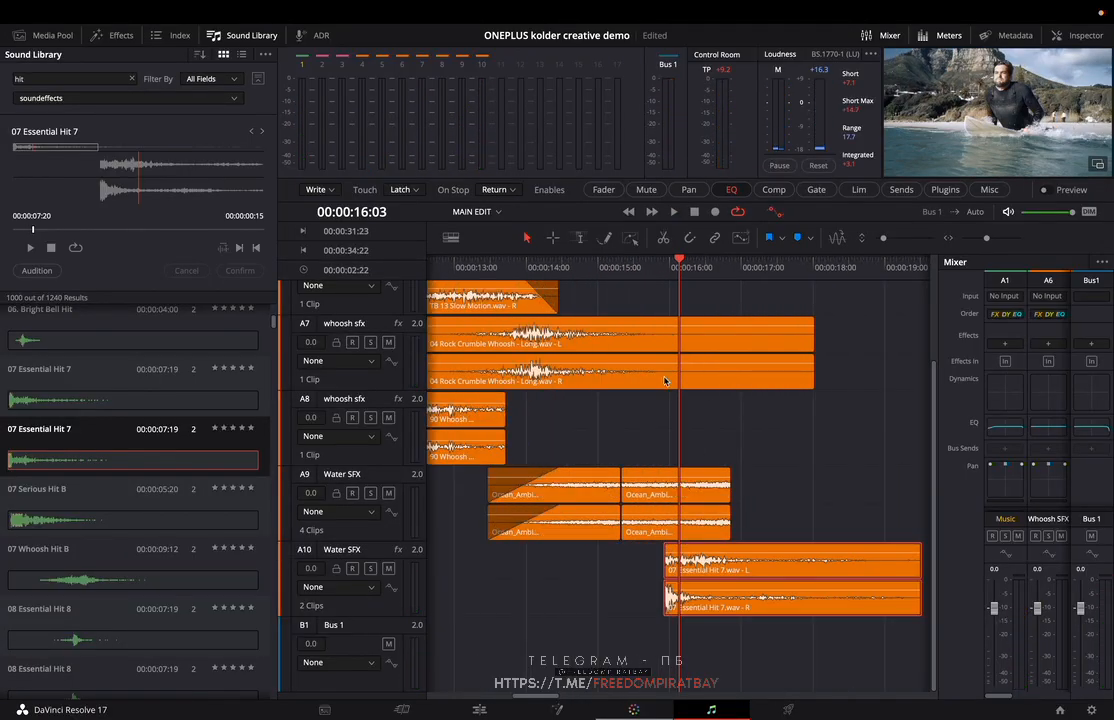
- Play back the 07 Essential Hit 7 clip in the full mix and with the A10 track soloed
{"action": "left_click_drag", "start_coordinate": [656, 274], "coordinate": [642, 272]}
{"action": "key", "text": "space"}
{"action": "key", "text": "space"}
{"action": "left_click", "coordinate": [638, 273]}
{"action": "key", "text": "space"}
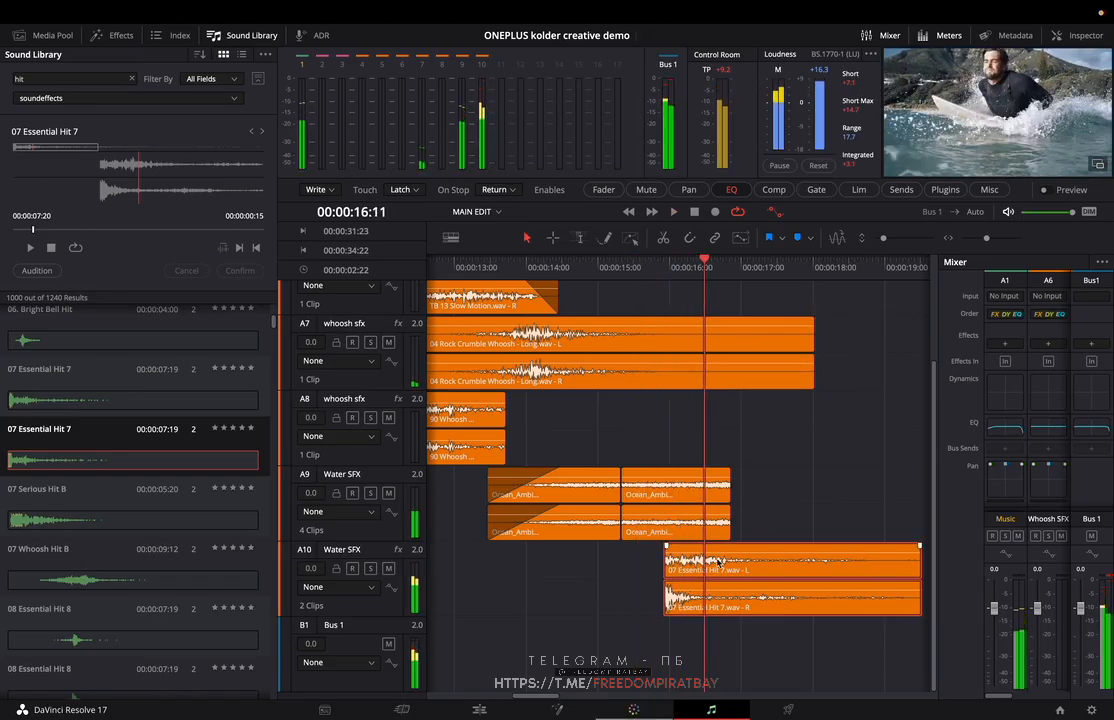
{"action": "left_click", "coordinate": [370, 568]}
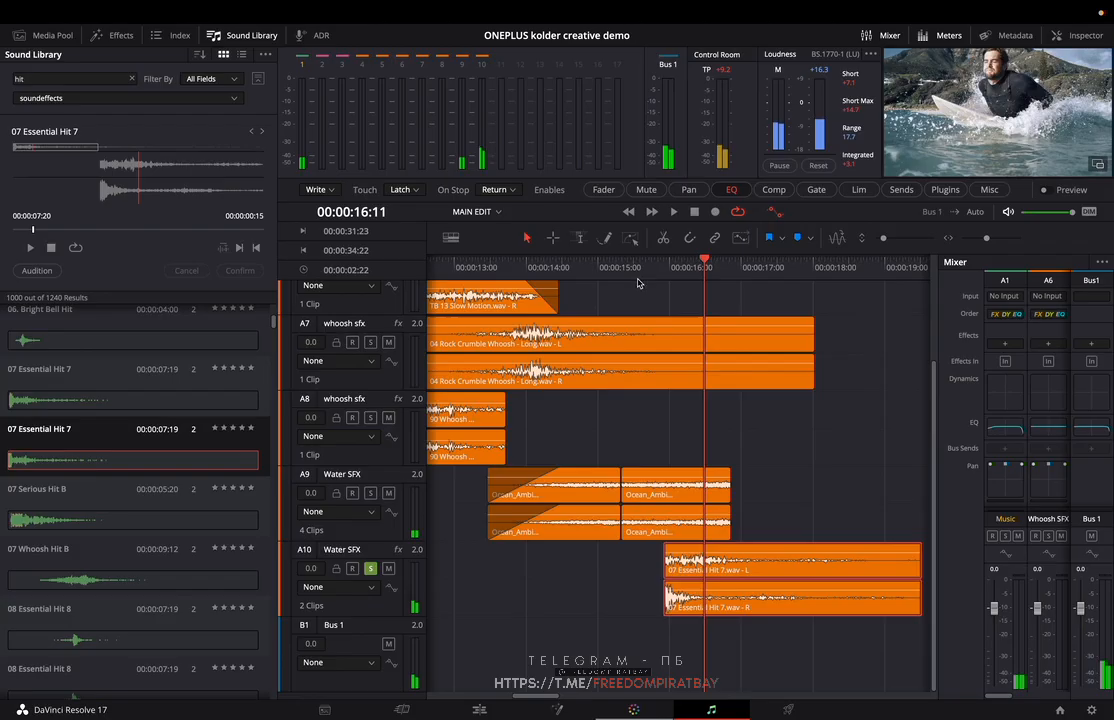
{"action": "left_click", "coordinate": [645, 284]}
{"action": "key", "text": "space"}
{"action": "key", "text": "space"}
{"action": "left_click", "coordinate": [370, 568]}
- Replay the surfboard shot around 00:00:16:00 with all tracks audible to judge the hit's timing and loudness
{"action": "left_click", "coordinate": [648, 278]}
{"action": "key", "text": "space"}
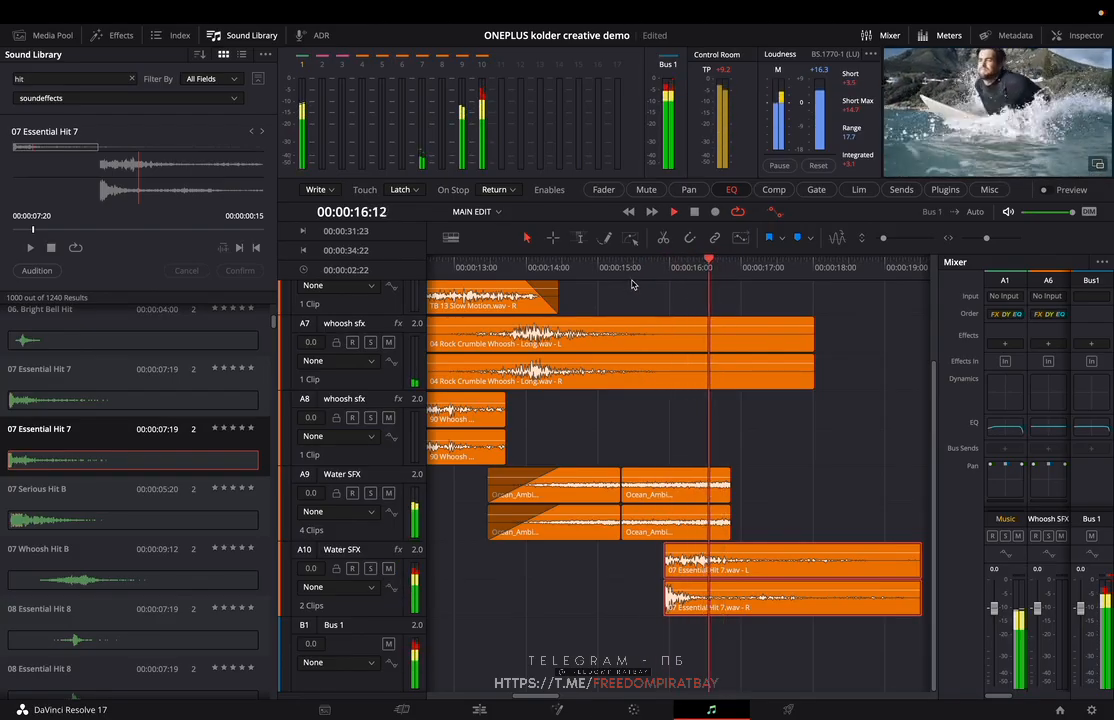
{"action": "left_click", "coordinate": [648, 275]}
{"action": "key", "text": "space"}
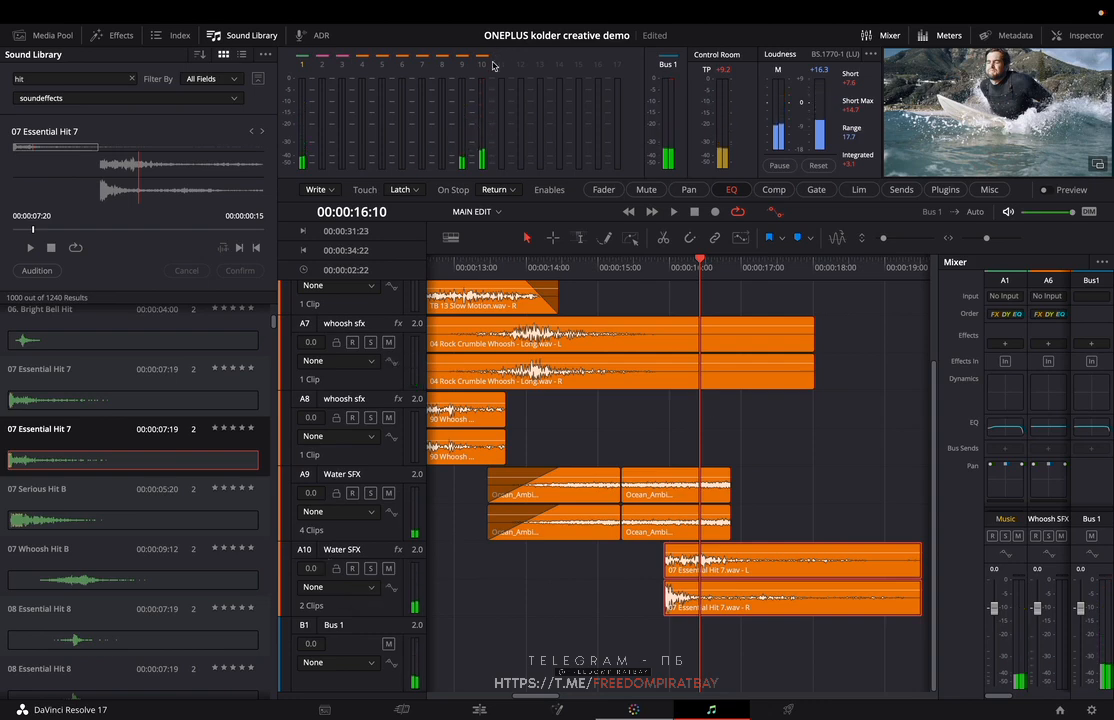
{"action": "left_click", "coordinate": [641, 279]}
{"action": "key", "text": "space"}
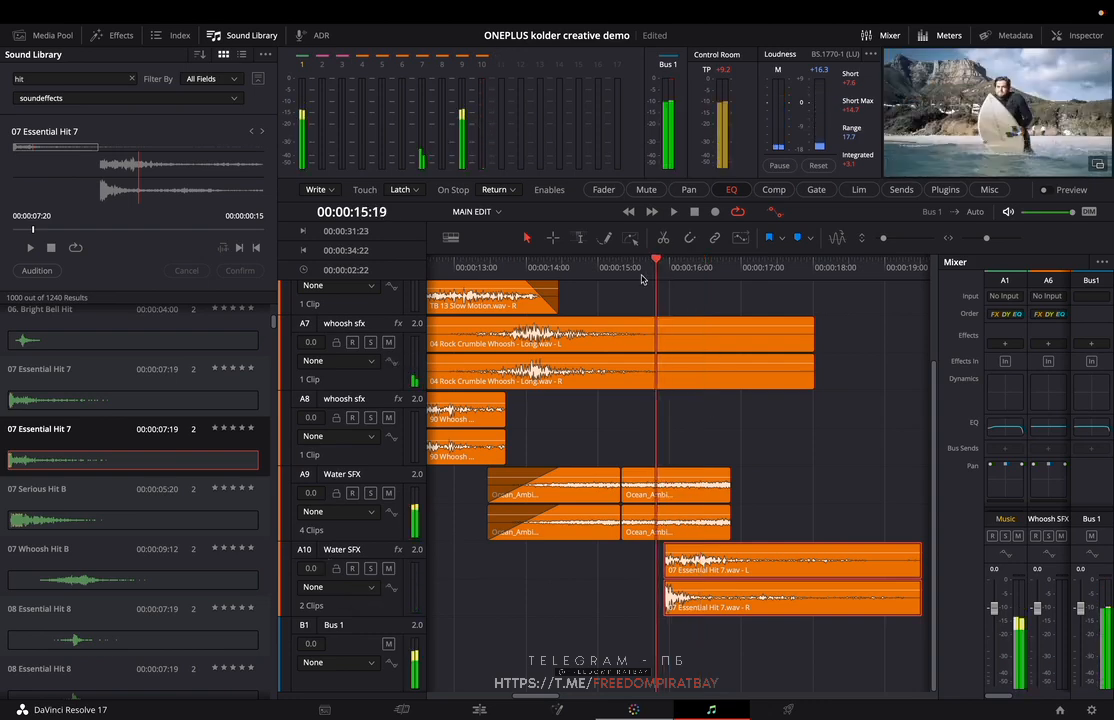
{"action": "left_click", "coordinate": [641, 279]}
{"action": "key", "text": "space"}
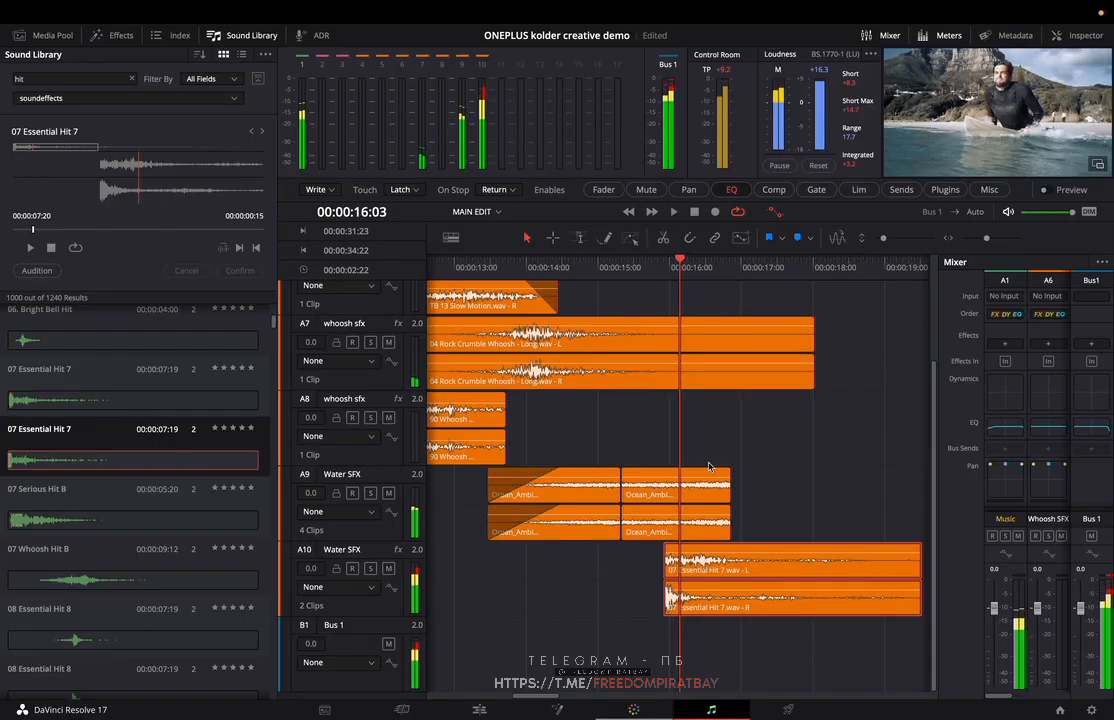
- Lower the 07 Essential Hit 7 clip's volume to -6.7 dB and play it back
{"action": "left_click_drag", "start_coordinate": [694, 560], "coordinate": [694, 588]}
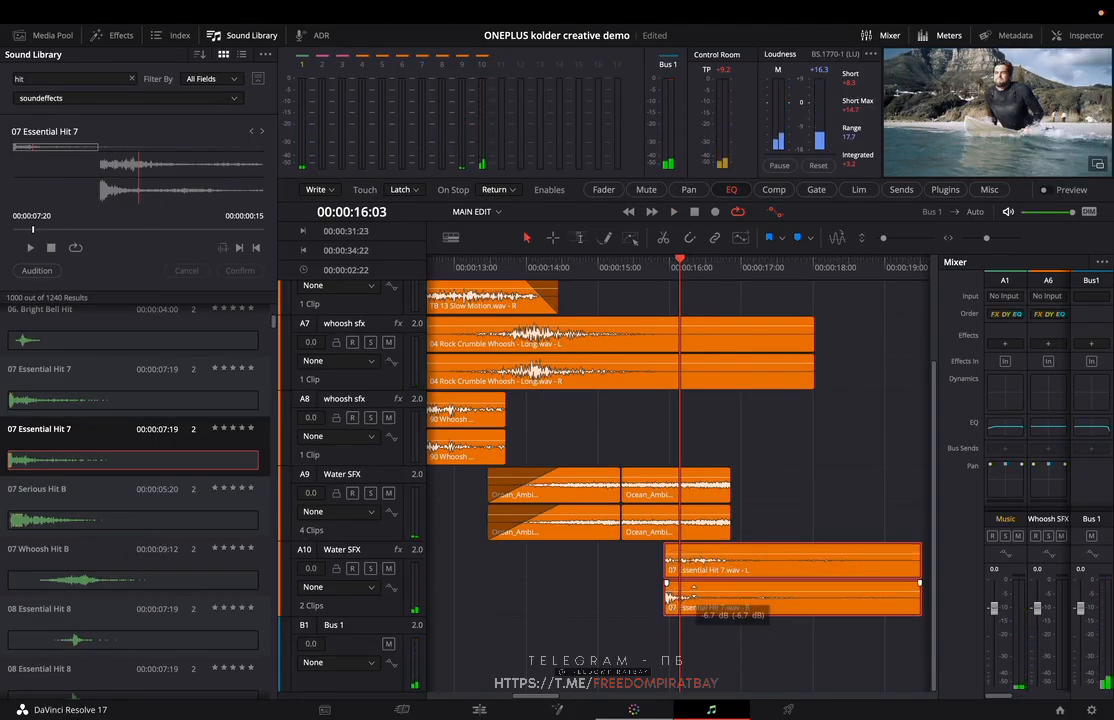
{"action": "left_click", "coordinate": [654, 274]}
{"action": "key", "text": "space"}
{"action": "left_click", "coordinate": [651, 270]}
{"action": "left_click", "coordinate": [651, 270]}
{"action": "key", "text": "space"}
- Shape a short volume dip with keyframes around the hit on the second ocean ambience clip on A9, and play it back
{"action": "scroll", "coordinate": [670, 540], "scroll_direction": "down", "scroll_amount": 1}
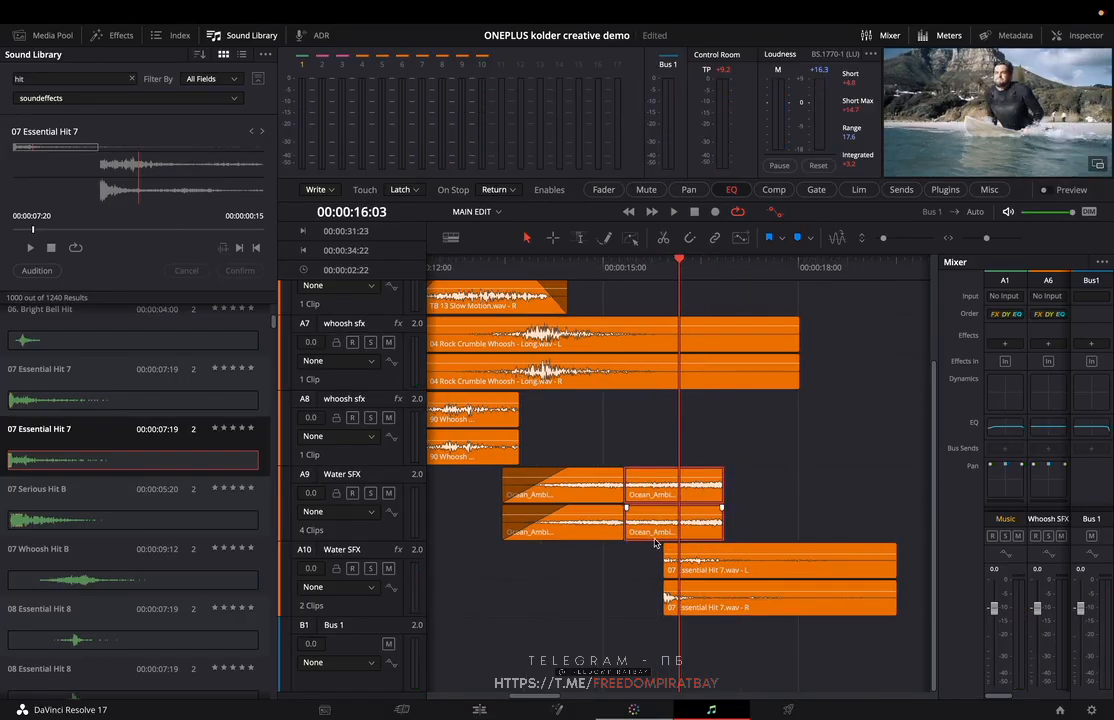
{"action": "scroll", "coordinate": [698, 541], "scroll_direction": "up", "scroll_amount": 3}
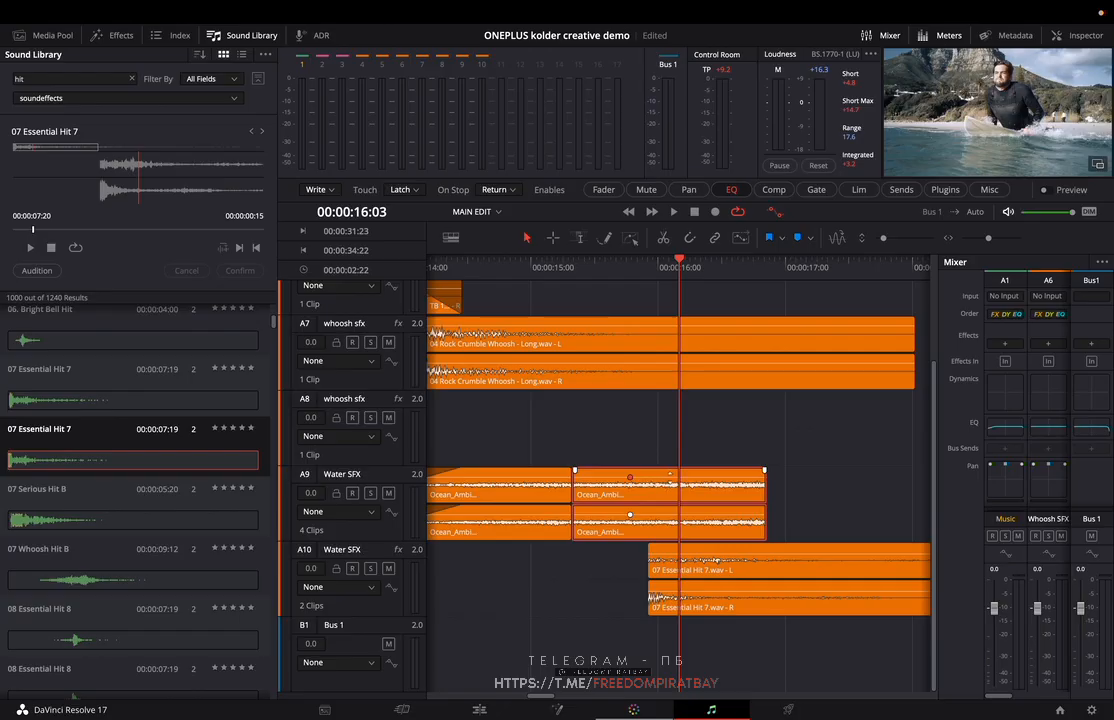
{"action": "left_click_drag", "start_coordinate": [651, 478], "coordinate": [672, 477]}
{"action": "left_click", "coordinate": [619, 267]}
{"action": "key", "text": "space"}
{"action": "key", "text": "space"}
{"action": "left_click", "coordinate": [610, 272]}
{"action": "key", "text": "space"}
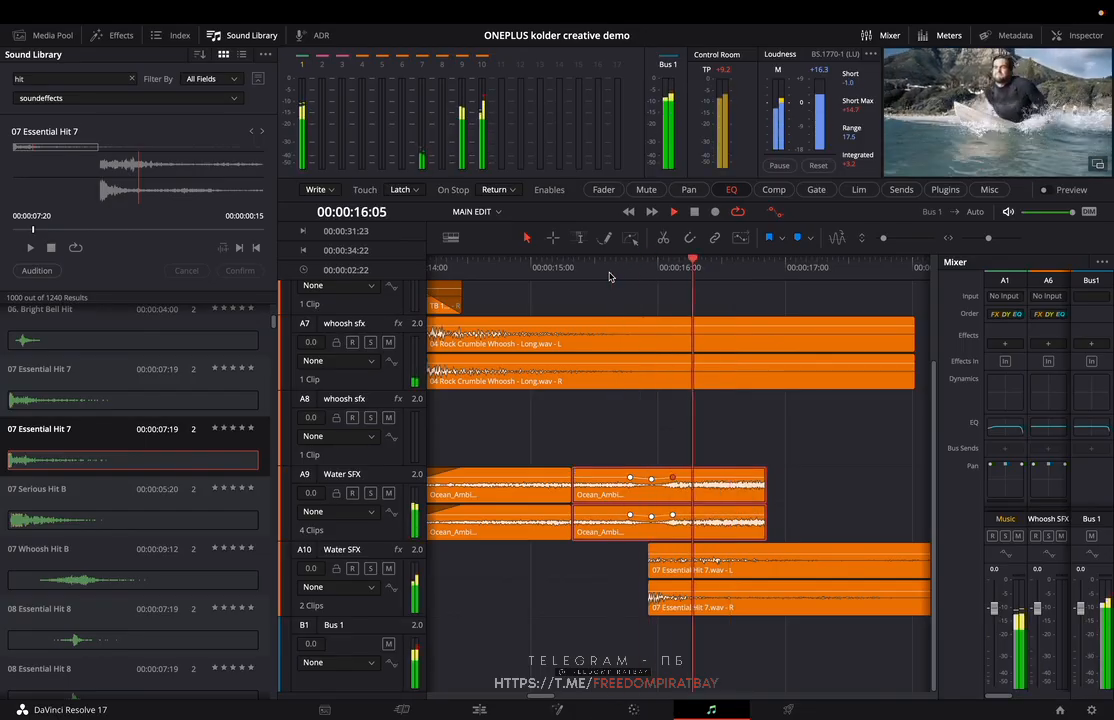
{"action": "left_click", "coordinate": [612, 275]}
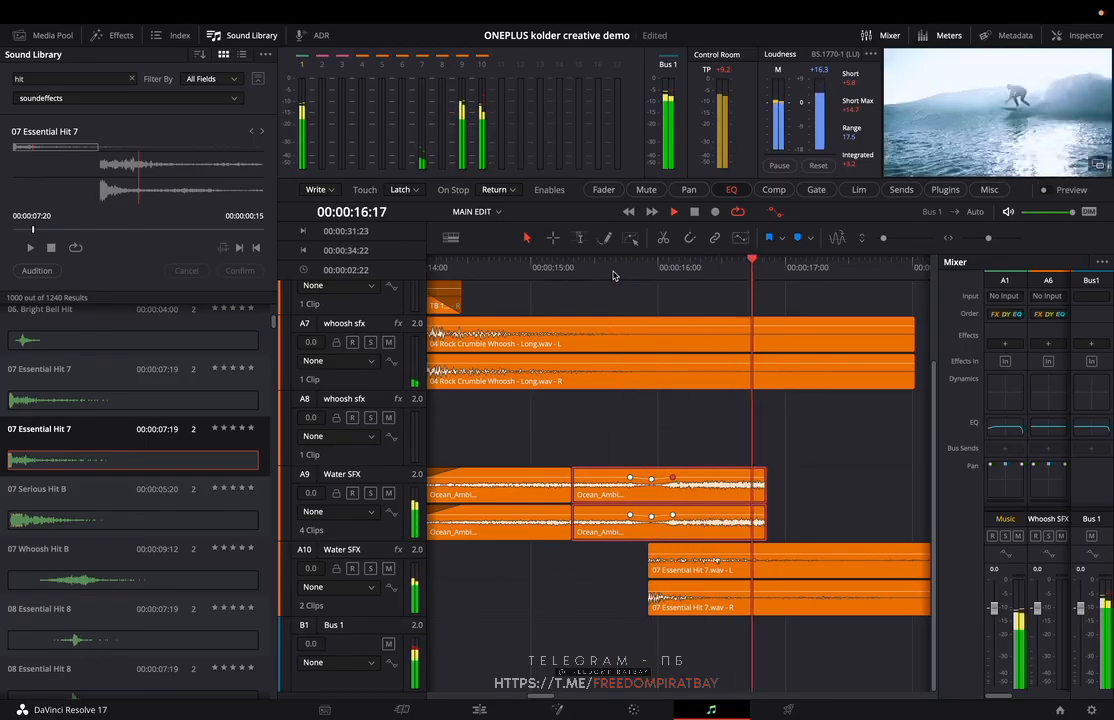
{"action": "key", "text": "space"}
- Extend the second ocean ambience clip to about 00:00:17:06 with a fade-out, and move its last volume keyframe slightly later
{"action": "mouse_move", "coordinate": [767, 490]}
{"action": "left_mouse_down"}
{"action": "mouse_move", "coordinate": [818, 490]}
{"action": "mouse_move", "coordinate": [752, 472]}
{"action": "left_mouse_up"}
{"action": "key", "text": "slash"}
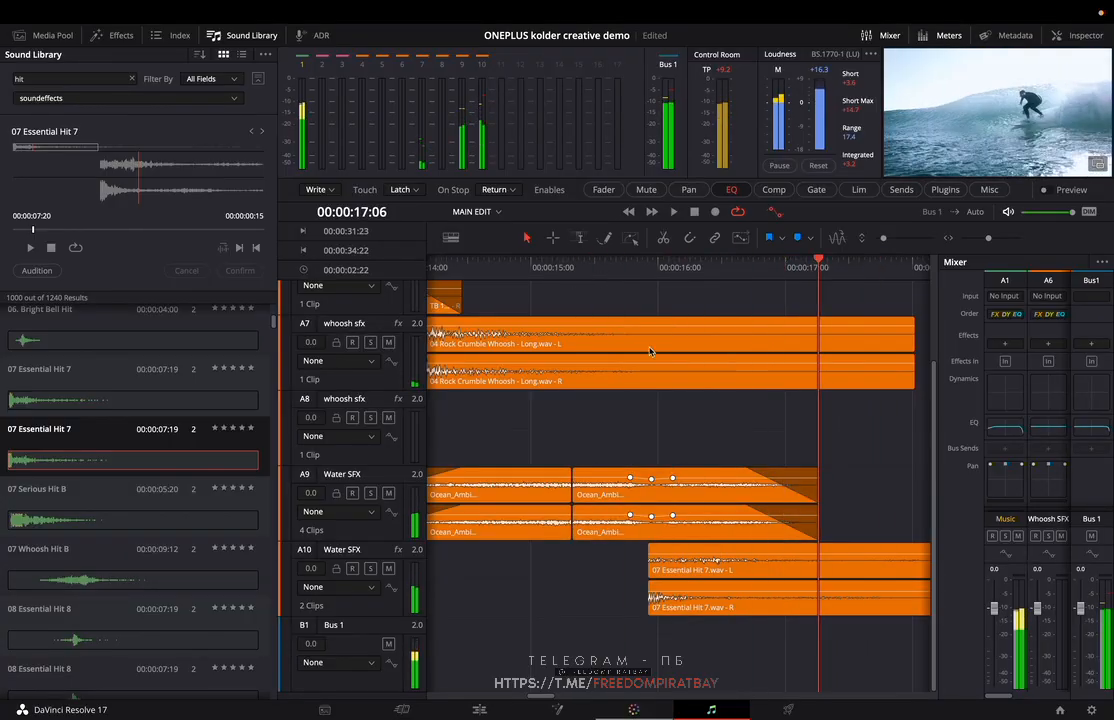
{"action": "left_click", "coordinate": [675, 478]}
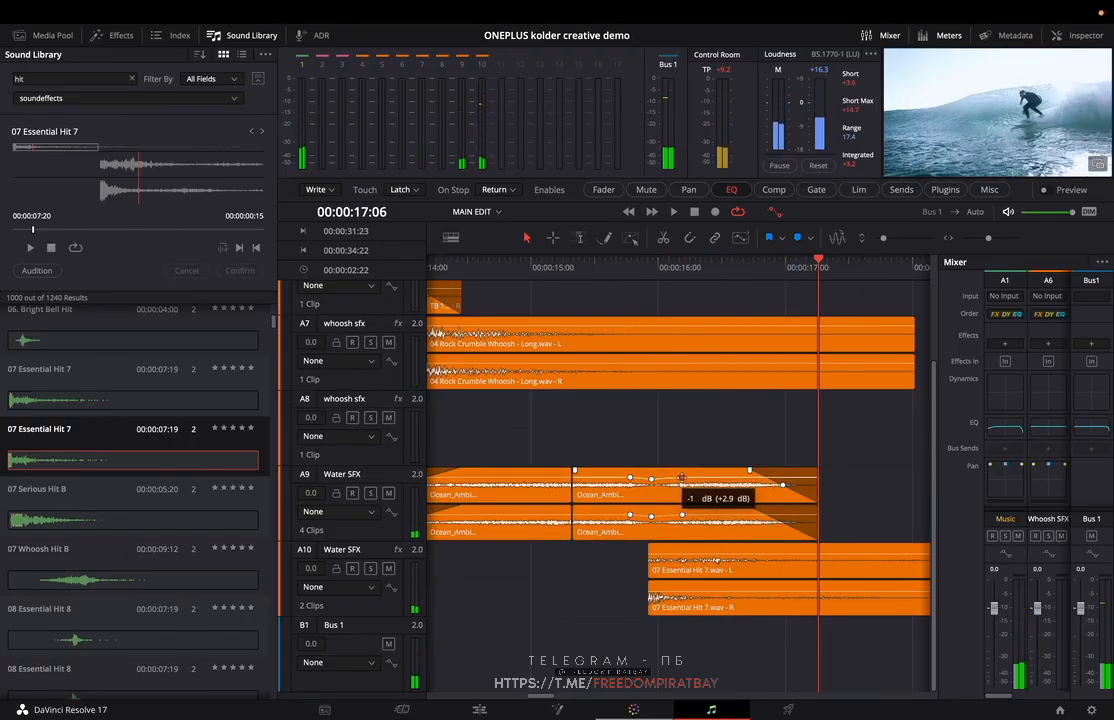
{"action": "key", "text": "space"}
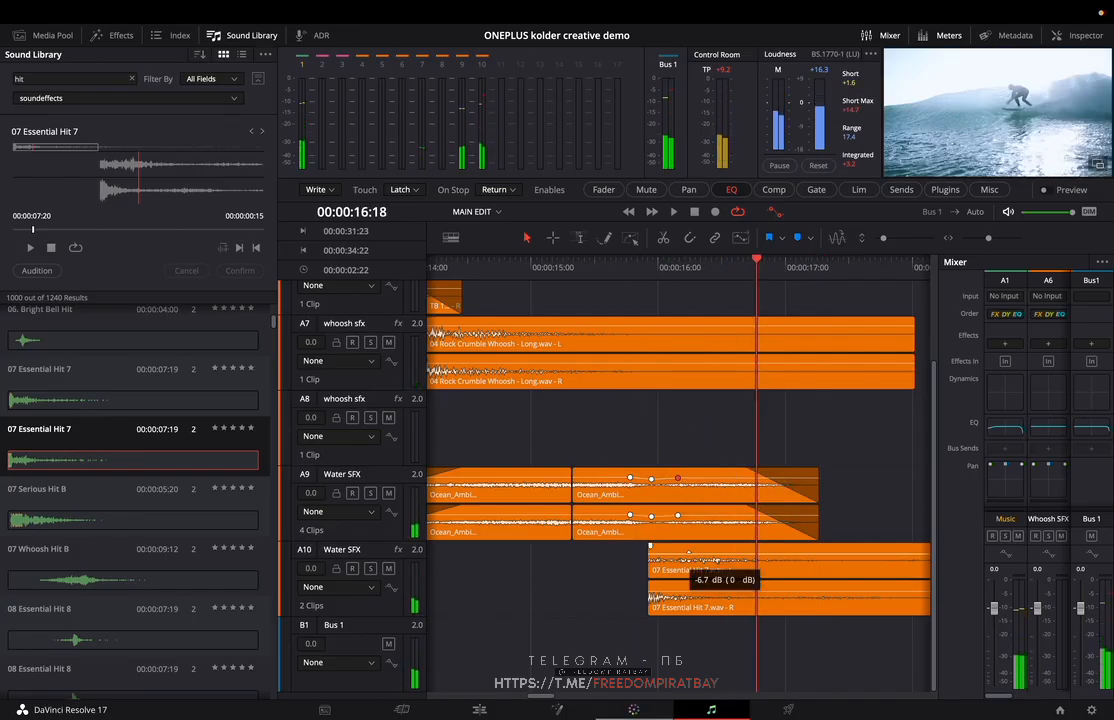
- Raise the 07 Essential Hit 7 clip's volume to about -3 dB and play it back
{"action": "left_click_drag", "start_coordinate": [688, 562], "coordinate": [684, 594]}
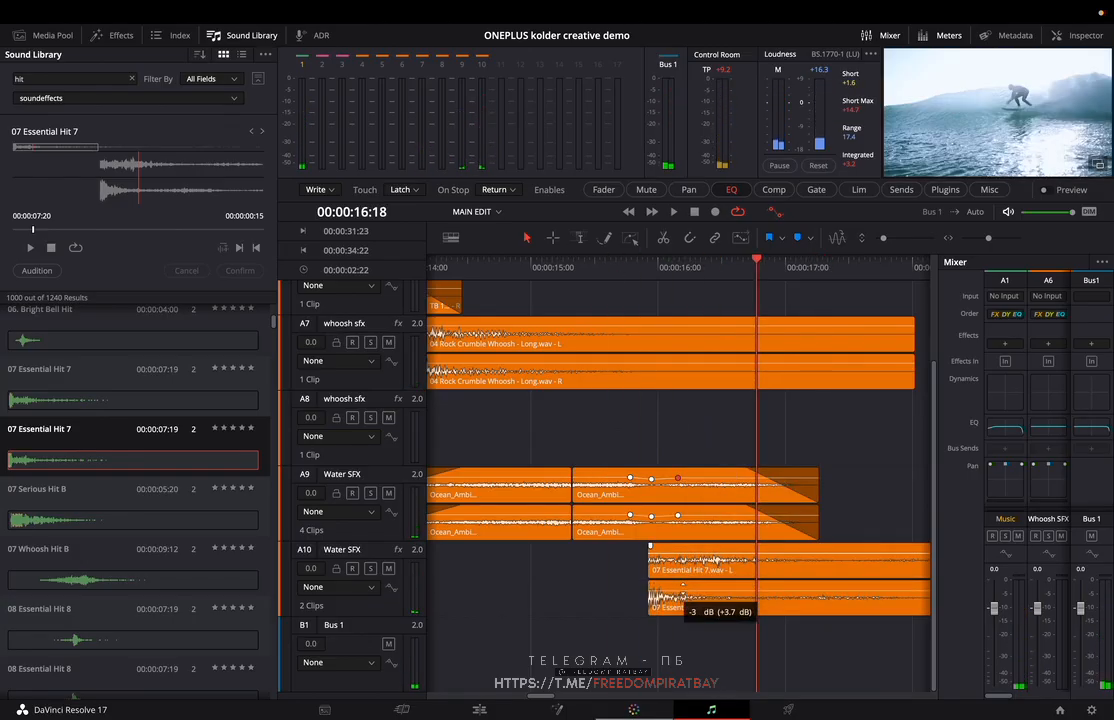
{"action": "left_click", "coordinate": [632, 275]}
{"action": "key", "text": "space"}
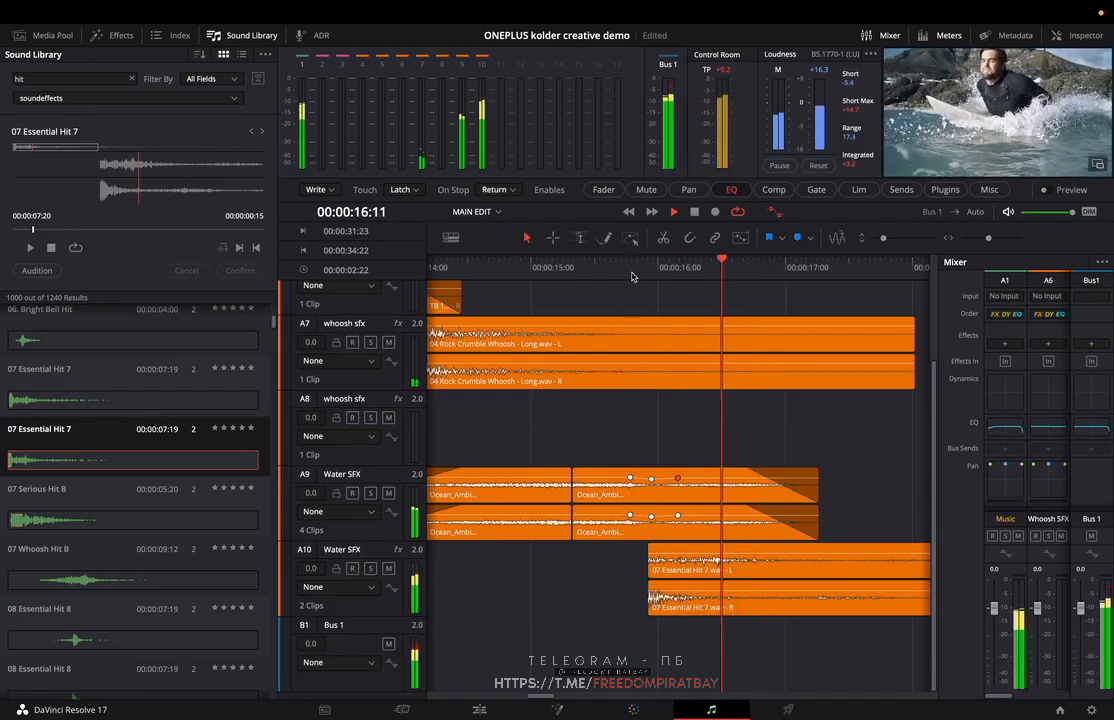
{"action": "key", "text": "space"}
- Play back the timeline from before the surfing section into the underwater shots around 00:00:18:00
{"action": "key", "text": "shift+z"}
{"action": "key", "text": "shift+6"}
{"action": "left_click", "coordinate": [513, 274]}
{"action": "key", "text": "space"}
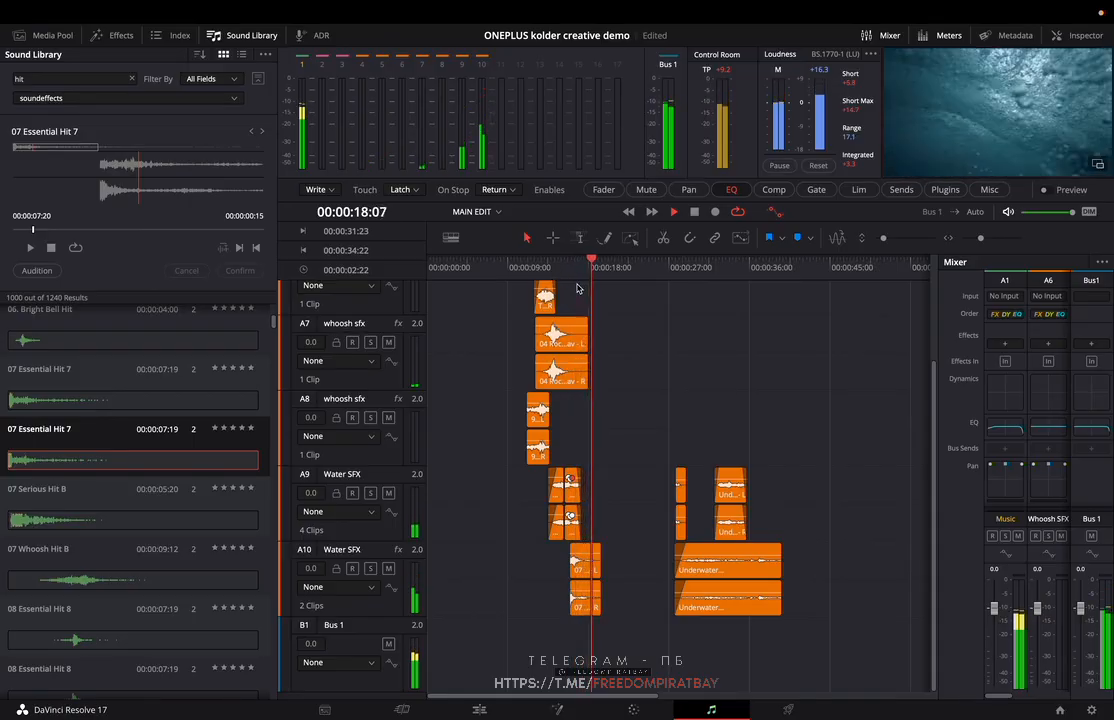
{"action": "key", "text": "super+equal"}
{"action": "key", "text": "super+equal"}
{"action": "key", "text": "super+equal"}
{"action": "key", "text": "space"}
{"action": "left_click", "coordinate": [577, 270]}
{"action": "key", "text": "space"}
{"action": "key", "text": "space"}
- Search the Sound Library for "water whoosh" and audition 09 Underwater Whoosh
{"action": "scroll", "coordinate": [720, 368], "scroll_direction": "up", "scroll_amount": 3}
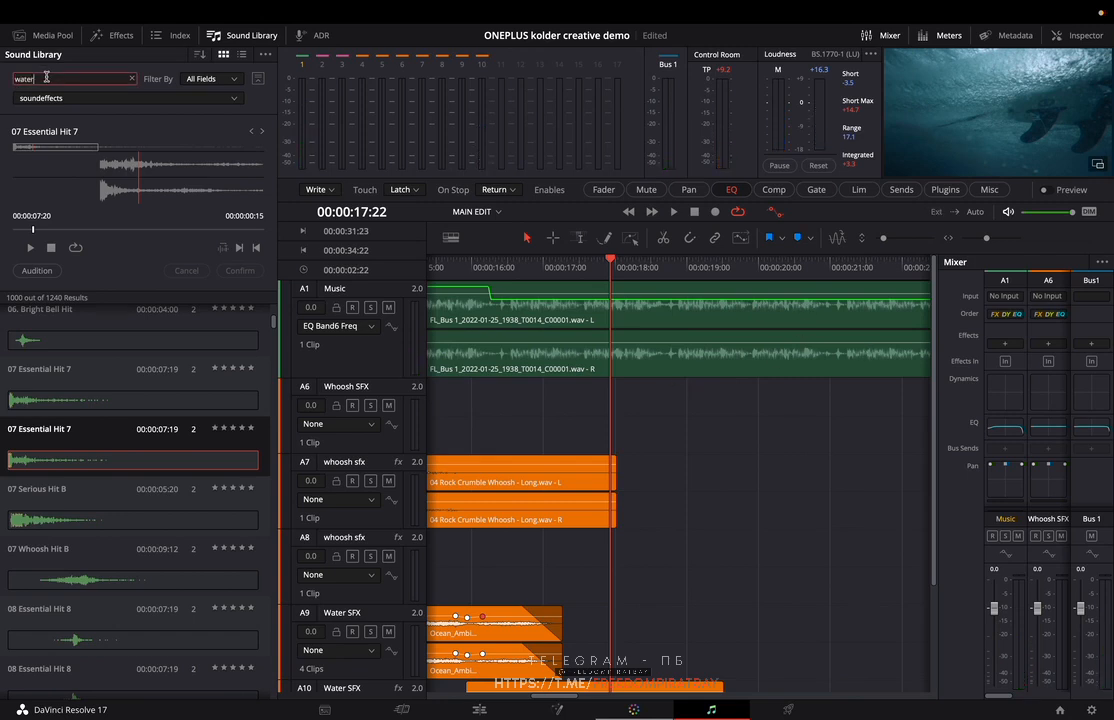
{"action": "key", "text": "Return"}
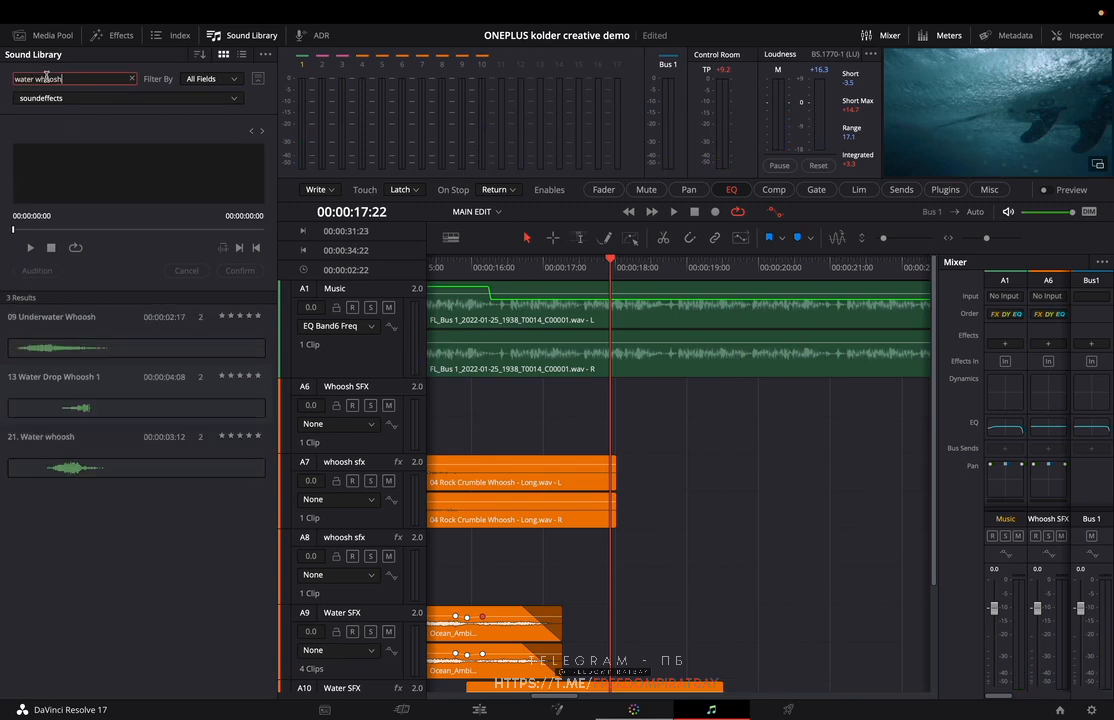
{"action": "left_click", "coordinate": [87, 352]}
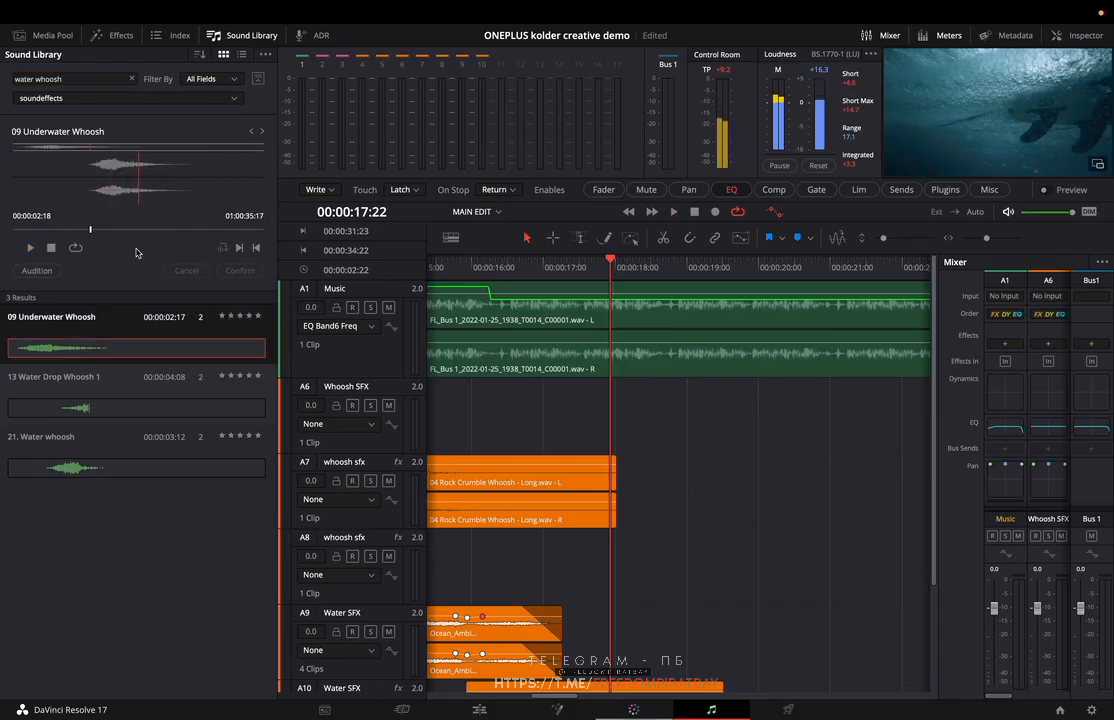
- Place 09 Underwater Whoosh on the A8 whoosh sfx track at about 00:00:17:18 and play it back
{"action": "left_click_drag", "start_coordinate": [648, 391], "coordinate": [473, 561]}
{"action": "left_click_drag", "start_coordinate": [574, 573], "coordinate": [648, 556]}
{"action": "left_click", "coordinate": [551, 269]}
{"action": "key", "text": "space"}
{"action": "key", "text": "space"}
{"action": "left_click", "coordinate": [599, 272]}
{"action": "key", "text": "space"}
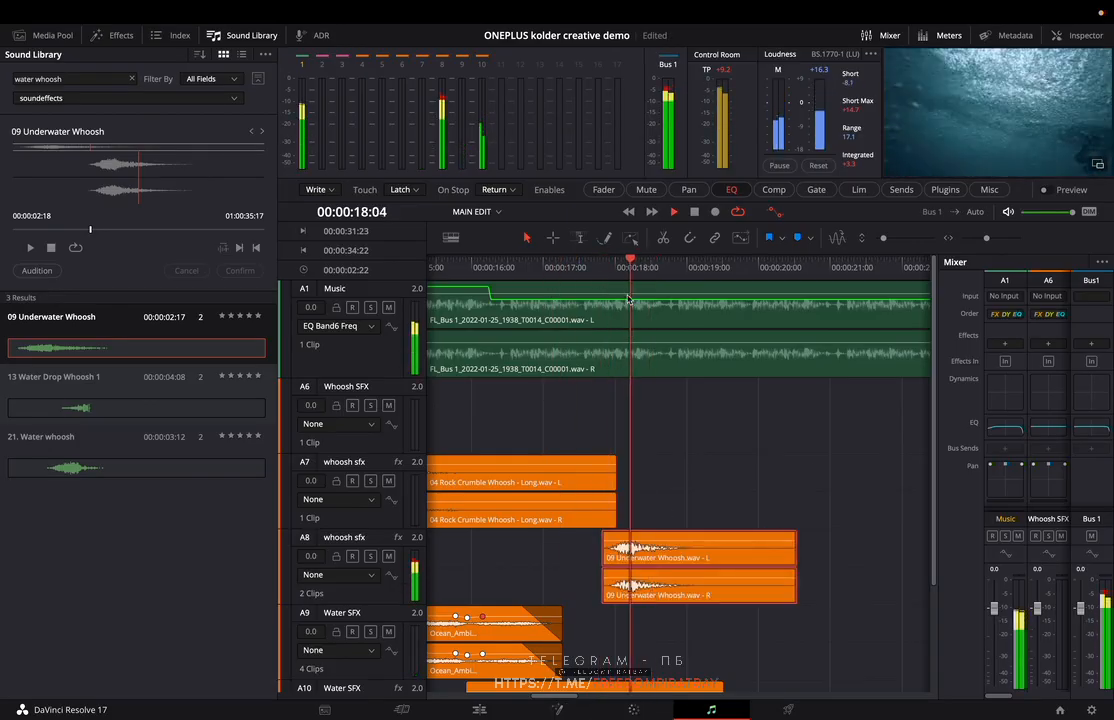
{"action": "key", "text": "space"}
- Stretch the 09 Underwater Whoosh clip with Elastic Wave until it ends at about 00:00:21:15, and play it back
{"action": "right_click", "coordinate": [686, 532]}
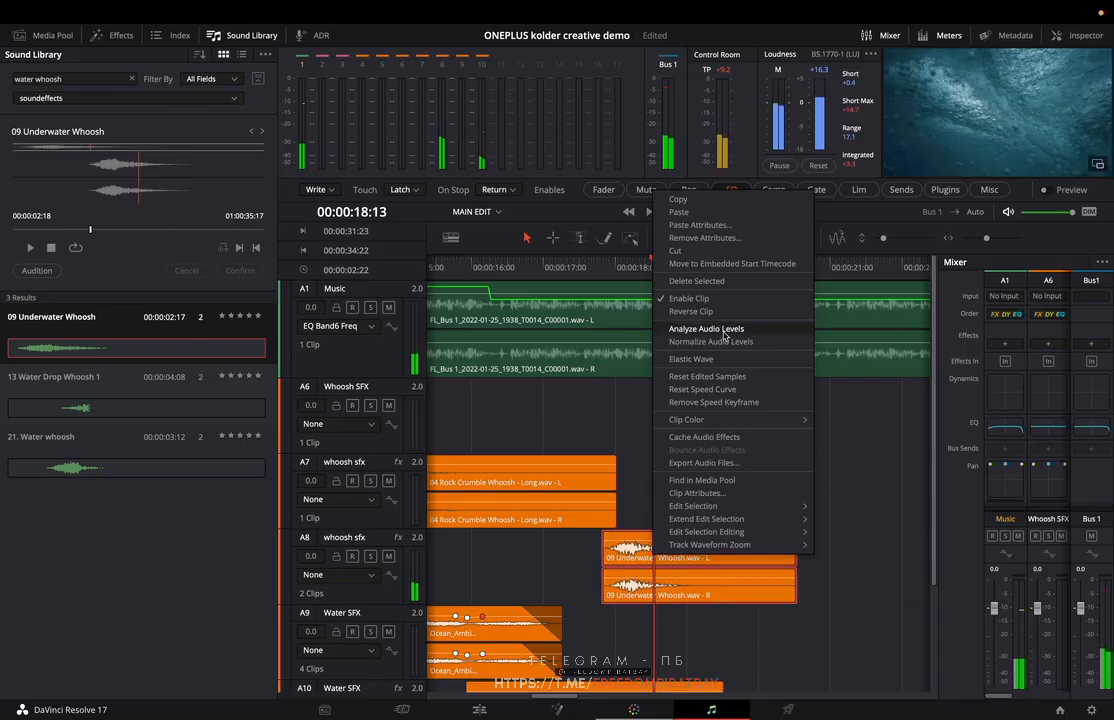
{"action": "left_click", "coordinate": [700, 358]}
{"action": "left_click_drag", "start_coordinate": [792, 553], "coordinate": [877, 553]}
{"action": "left_click", "coordinate": [605, 272]}
{"action": "key", "text": "space"}
{"action": "key", "text": "space"}
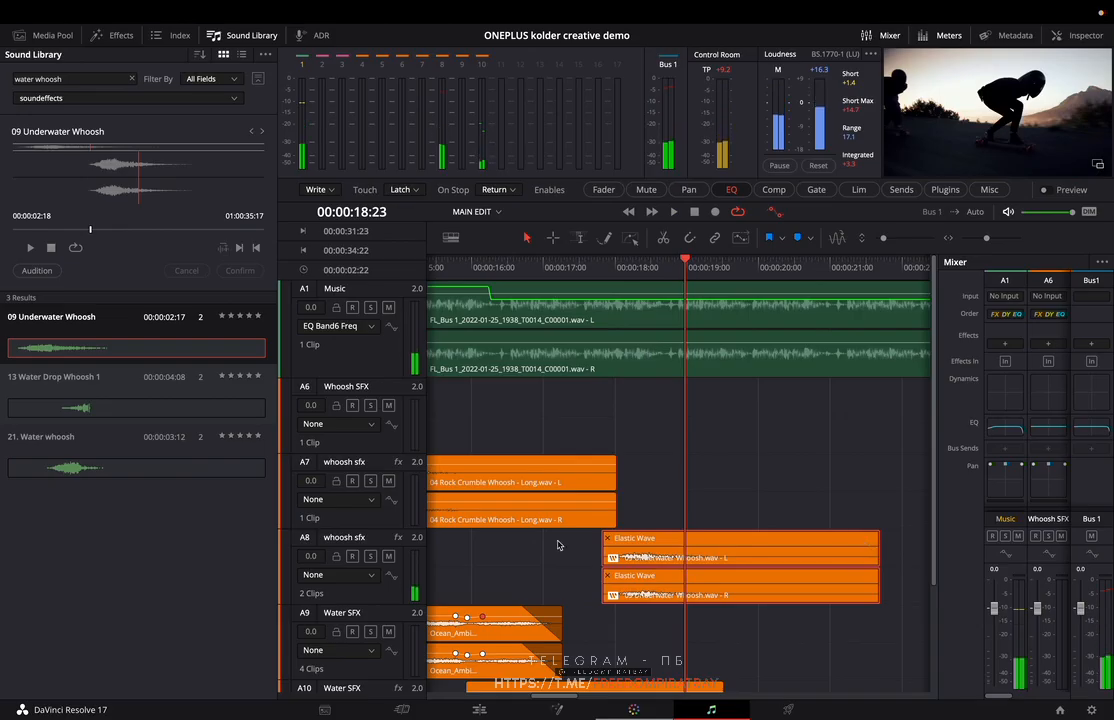
- Close Elastic Wave on the underwater whoosh, trim the clip's end to about 00:00:19:14 and play it back
{"action": "left_click", "coordinate": [607, 538]}
{"action": "left_click_drag", "start_coordinate": [873, 561], "coordinate": [733, 561]}
{"action": "left_click", "coordinate": [580, 266]}
{"action": "key", "text": "space"}
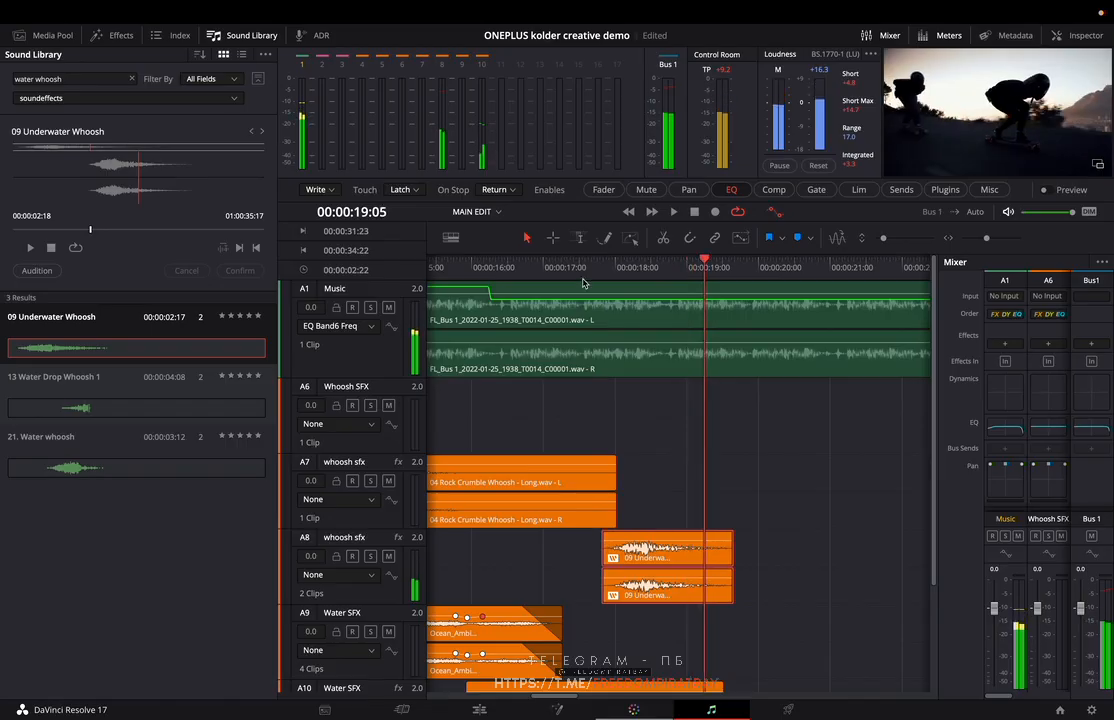
{"action": "left_click", "coordinate": [583, 266]}
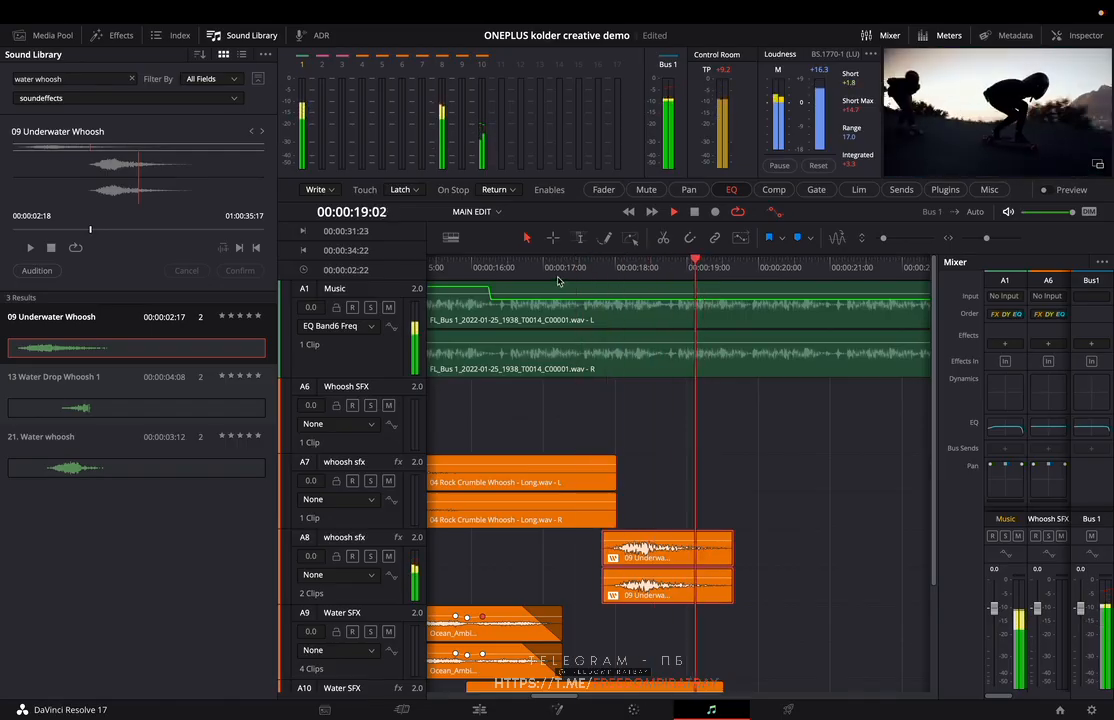
- Replay the surfing and first underwater shots to review the water sounds before the underwater whoosh
{"action": "left_click", "coordinate": [528, 268]}
{"action": "left_click", "coordinate": [487, 275]}
{"action": "key", "text": "space"}
{"action": "scroll", "coordinate": [589, 471], "scroll_direction": "down", "scroll_amount": 3}
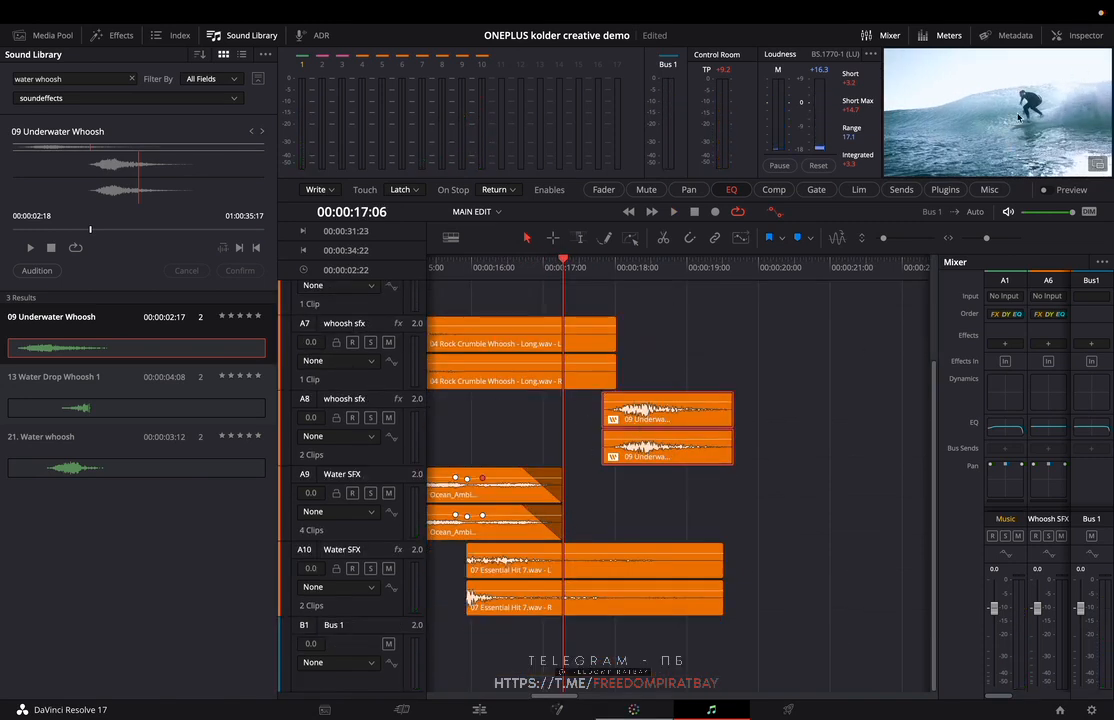
{"action": "key", "text": "space"}
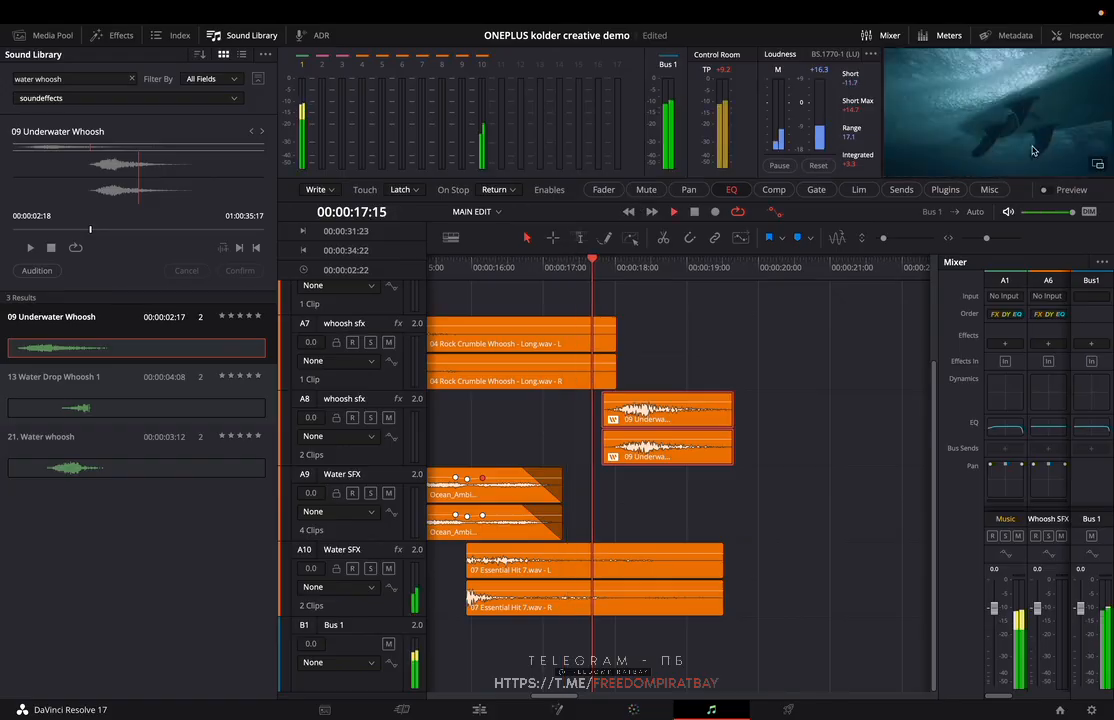
{"action": "left_click", "coordinate": [541, 272]}
{"action": "left_click", "coordinate": [503, 276]}
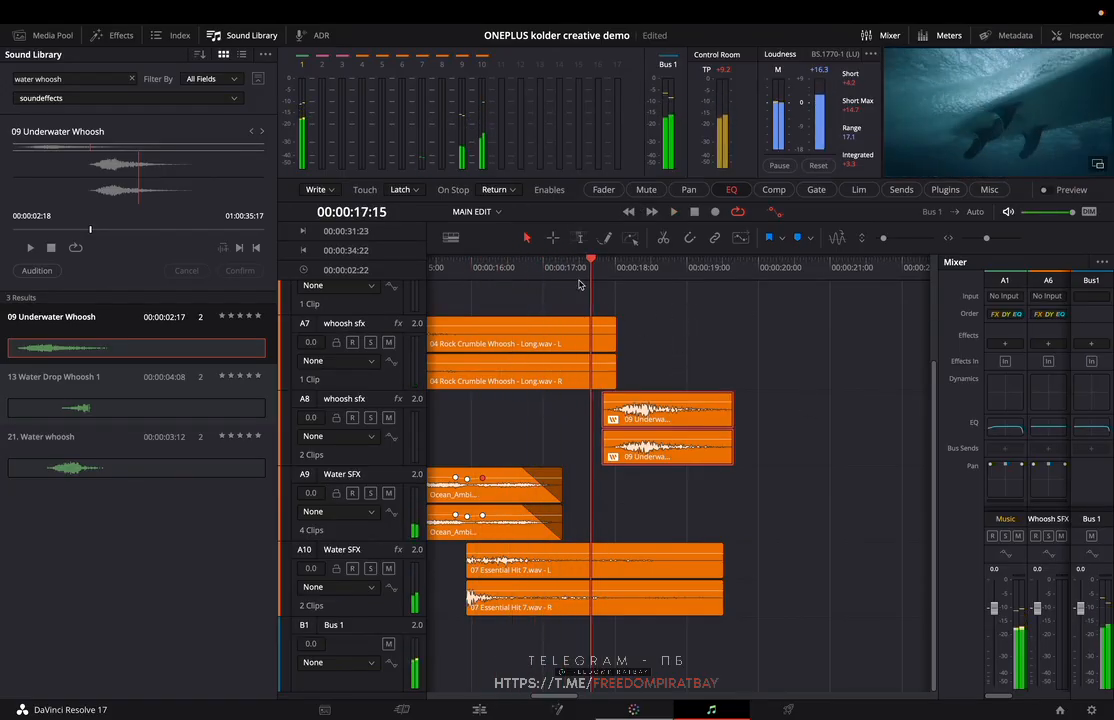
- Search the sound library for ocean, audition 11 Rolling Ocean Waves and place it on the A9 Water SFX track at about 00:00:16:18
{"action": "double_click", "coordinate": [89, 78]}
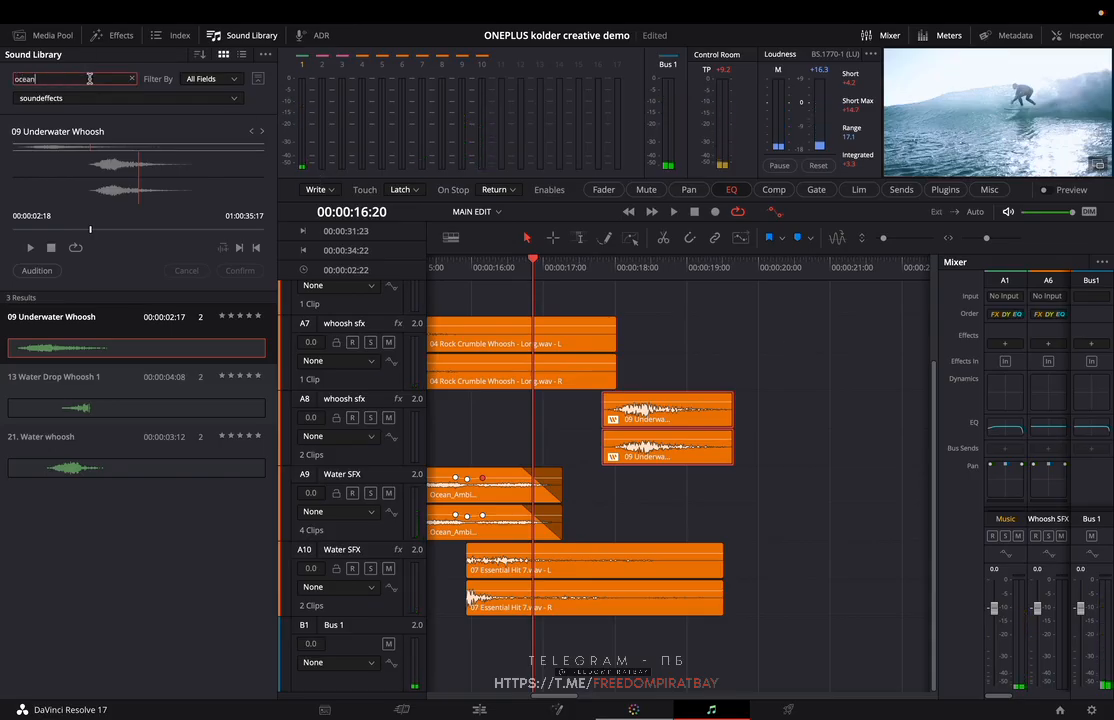
{"action": "type", "text": "ocean"}
{"action": "key", "text": "Return"}
{"action": "left_click", "coordinate": [153, 356]}
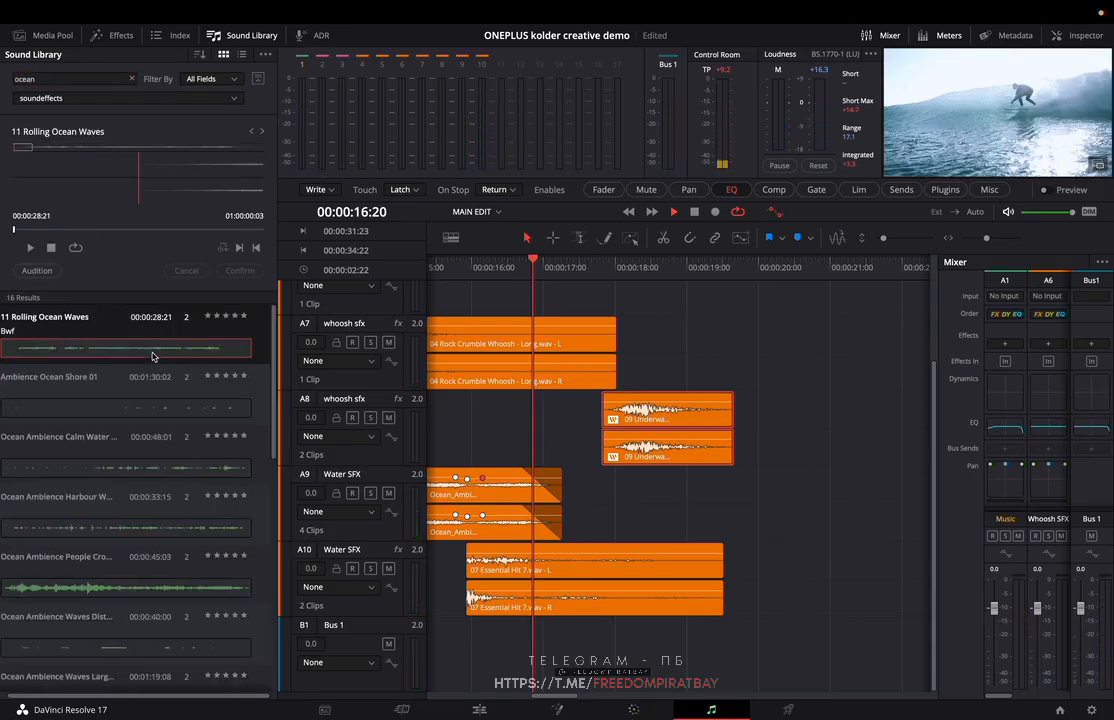
{"action": "left_click", "coordinate": [110, 229]}
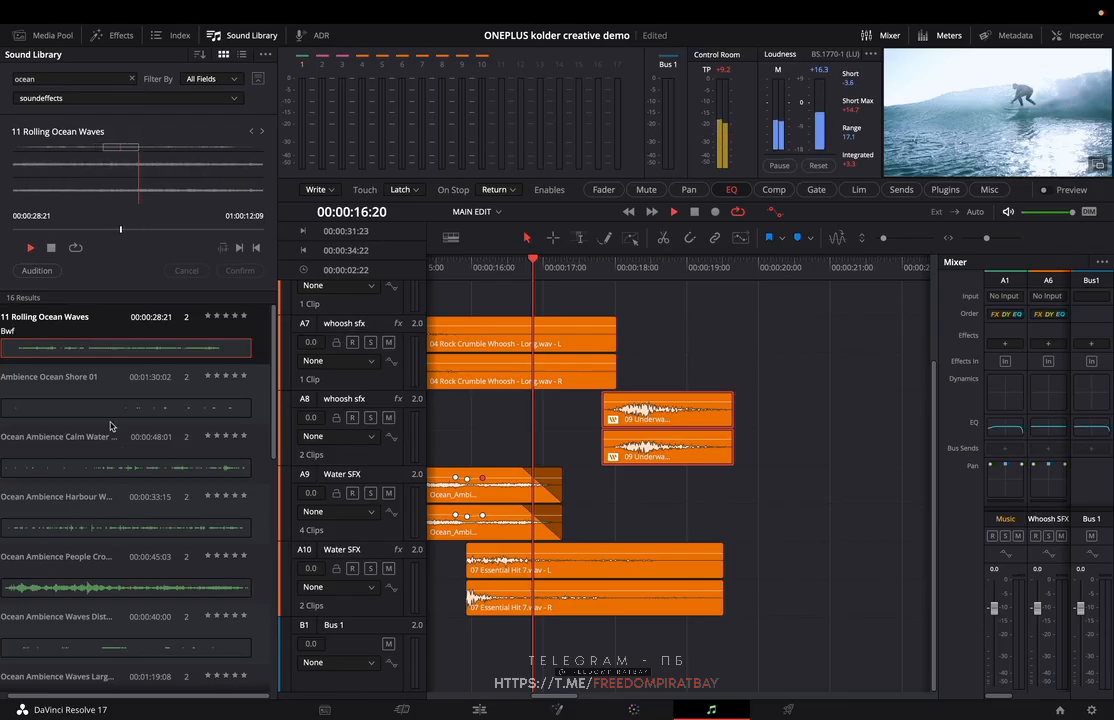
{"action": "left_click_drag", "start_coordinate": [114, 231], "coordinate": [133, 230]}
{"action": "left_click_drag", "start_coordinate": [153, 167], "coordinate": [563, 565]}
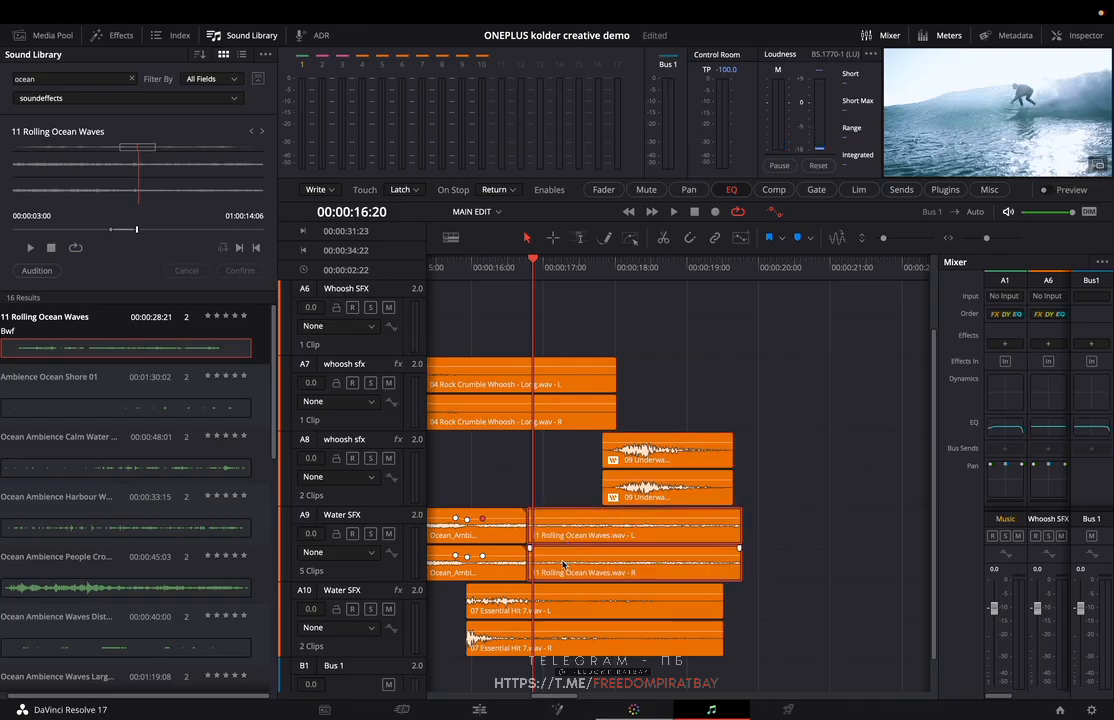
- Add a fade-in of about 8 frames to the 11 Rolling Ocean Waves clip on A9 and play it back
{"action": "key", "text": "super+shift+l"}
{"action": "key", "text": "super+equal"}
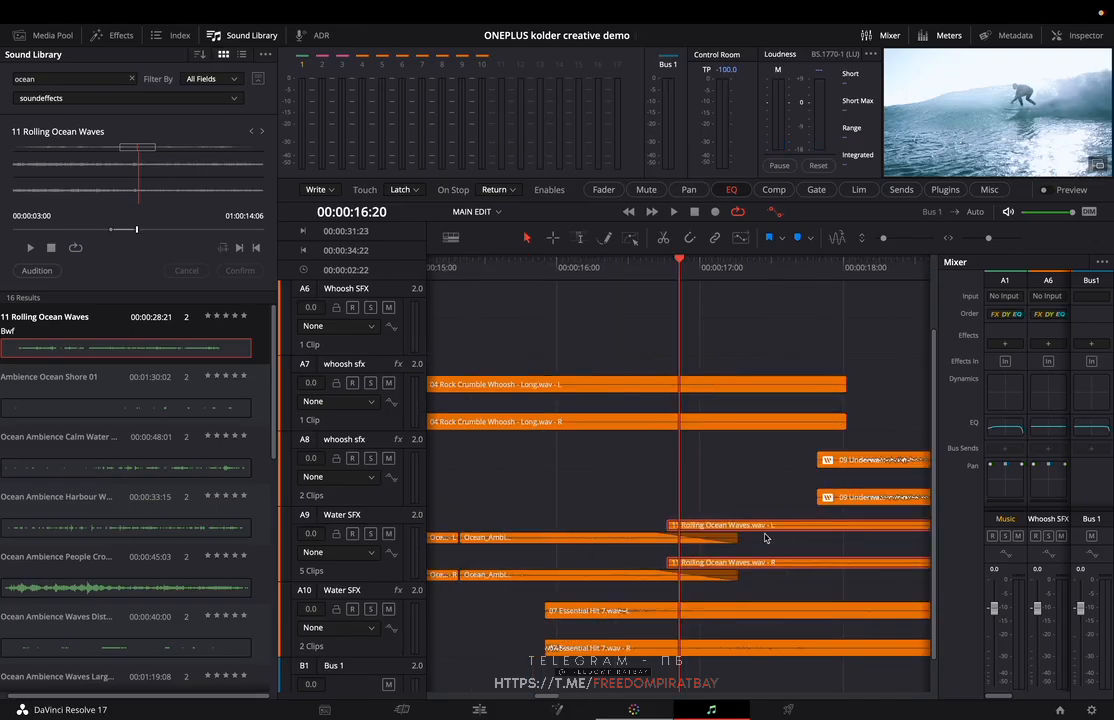
{"action": "key", "text": "super+shift+l"}
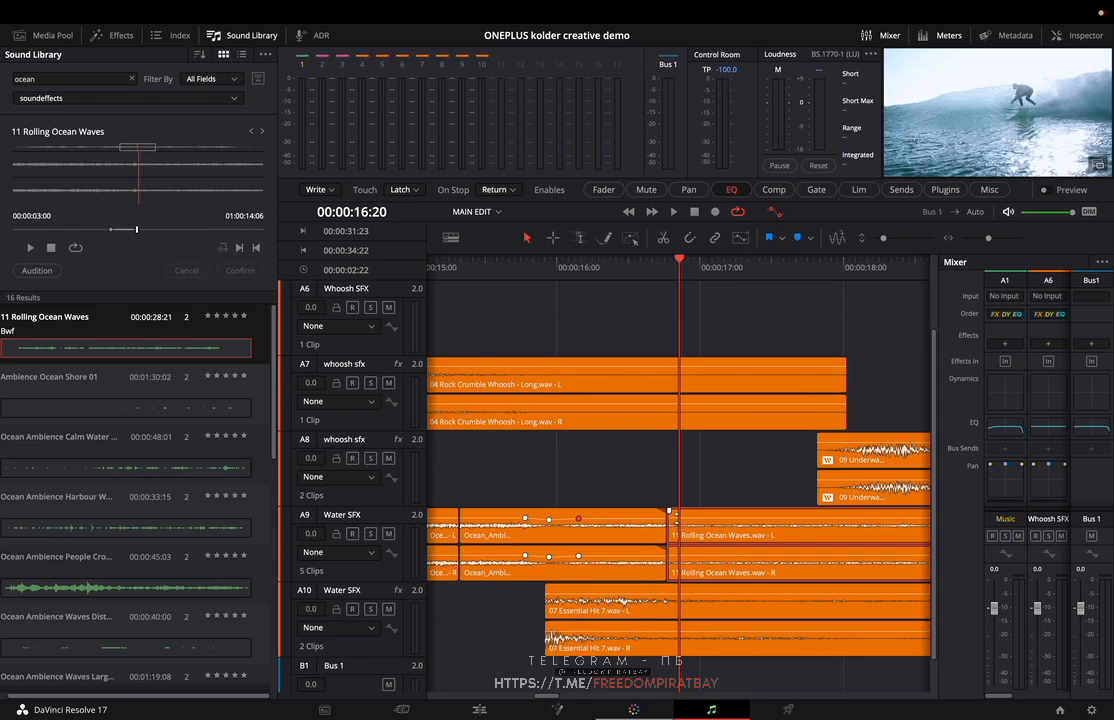
{"action": "left_click_drag", "start_coordinate": [669, 512], "coordinate": [714, 512]}
{"action": "key", "text": "space"}
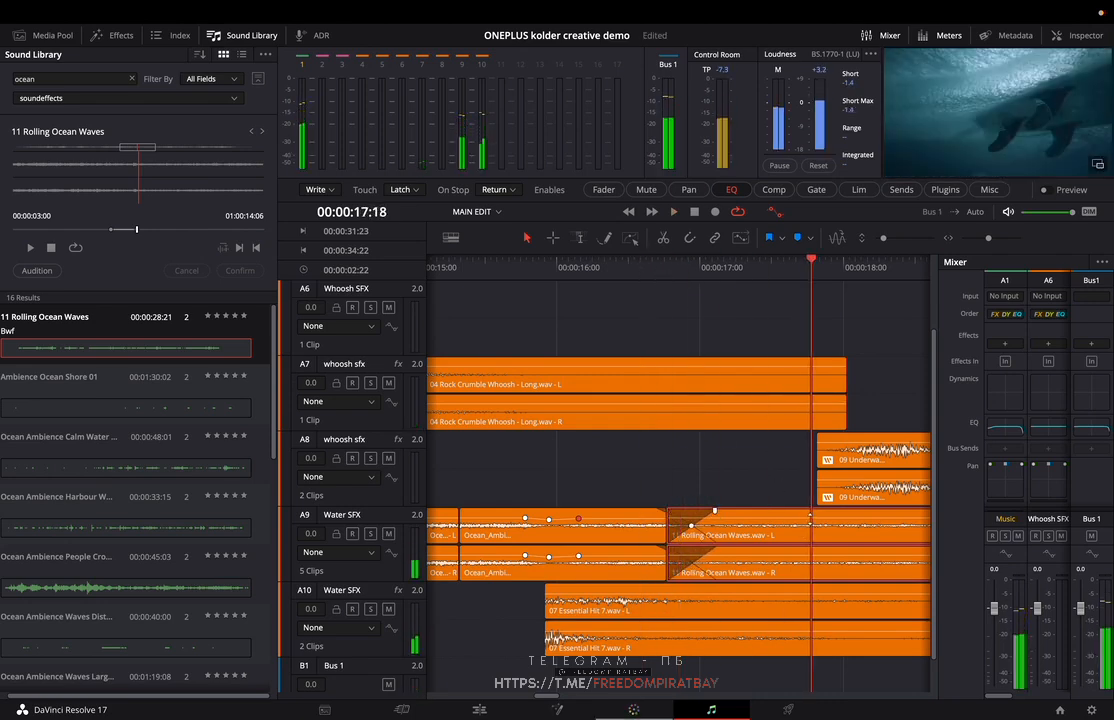
- Cut the 11 Rolling Ocean Waves clip at 00:00:18:02, delete the remainder, fade out its end and play it back
{"action": "key", "text": "space"}
{"action": "key", "text": "ctrl+b"}
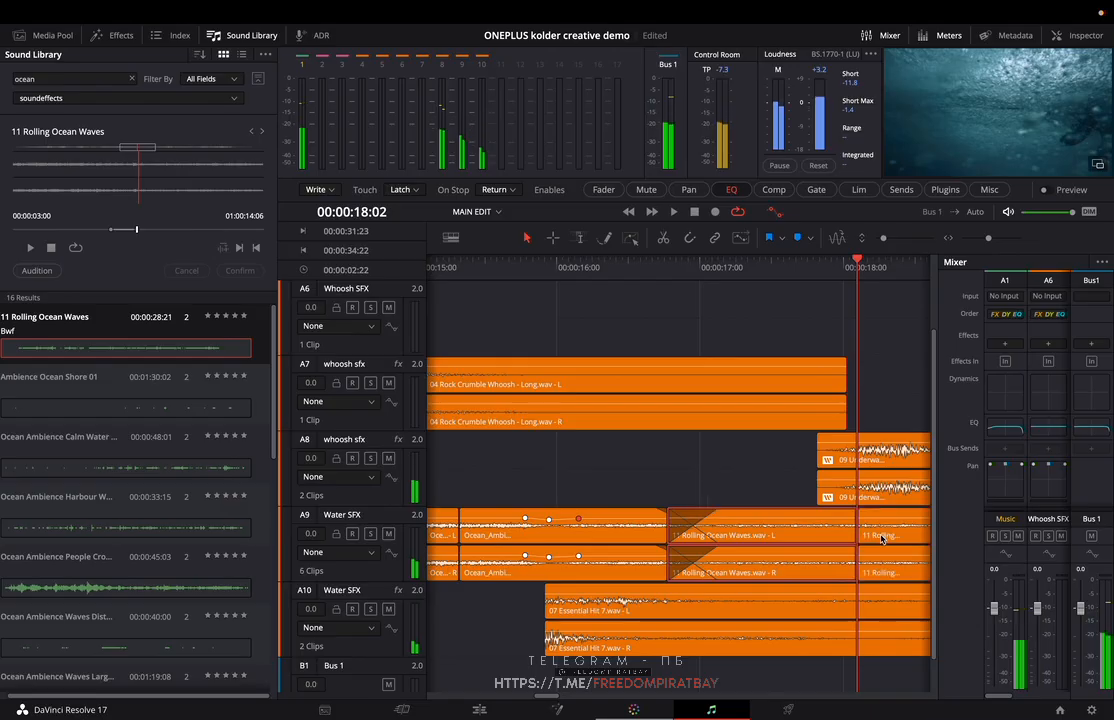
{"action": "left_click", "coordinate": [883, 535]}
{"action": "key", "text": "Delete"}
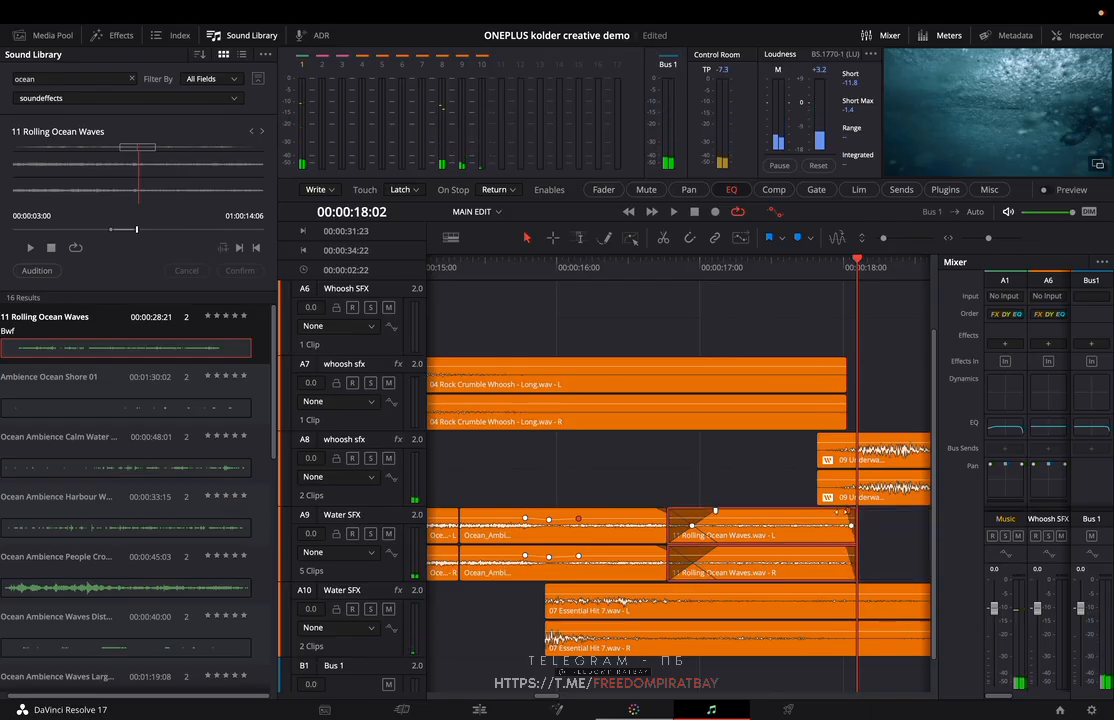
{"action": "key", "text": "space"}
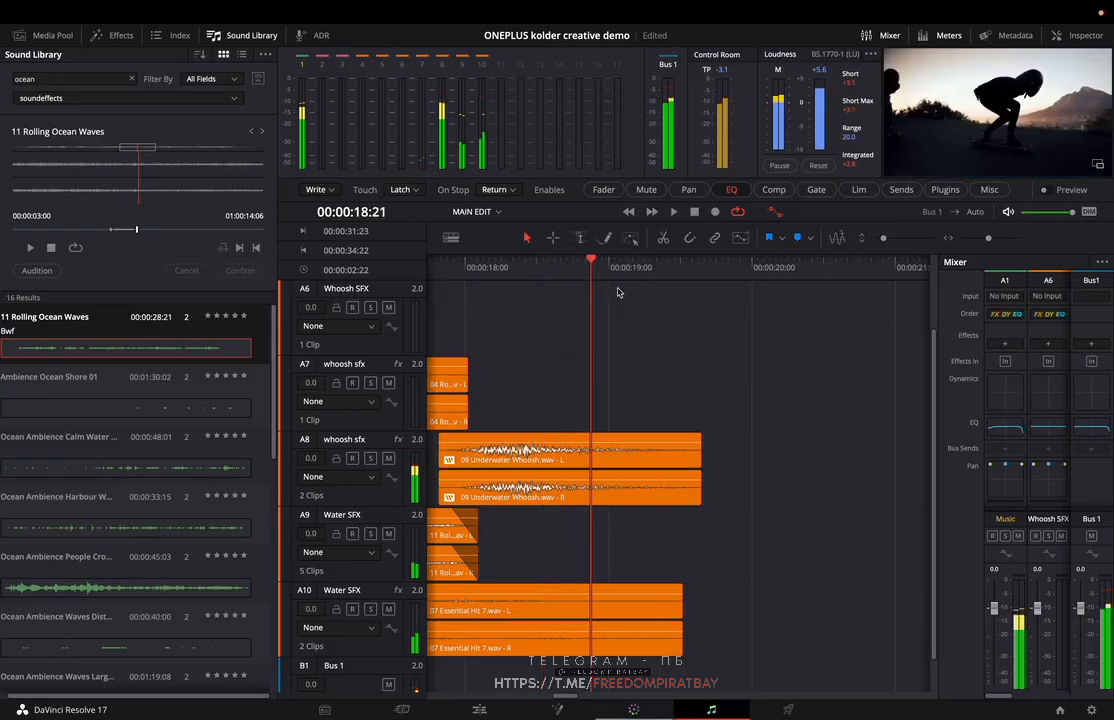
- Extend the end of the 11 Rolling Ocean Waves clip to about 00:00:18:09 and replay the surfing and underwater shots
{"action": "key", "text": "super+minus"}
{"action": "key", "text": "super+minus"}
{"action": "key", "text": "super+equal"}
{"action": "key", "text": "super+equal"}
{"action": "key", "text": "super+minus"}
{"action": "key", "text": "super+minus"}
{"action": "key", "text": "super+equal"}
{"action": "key", "text": "super+equal"}
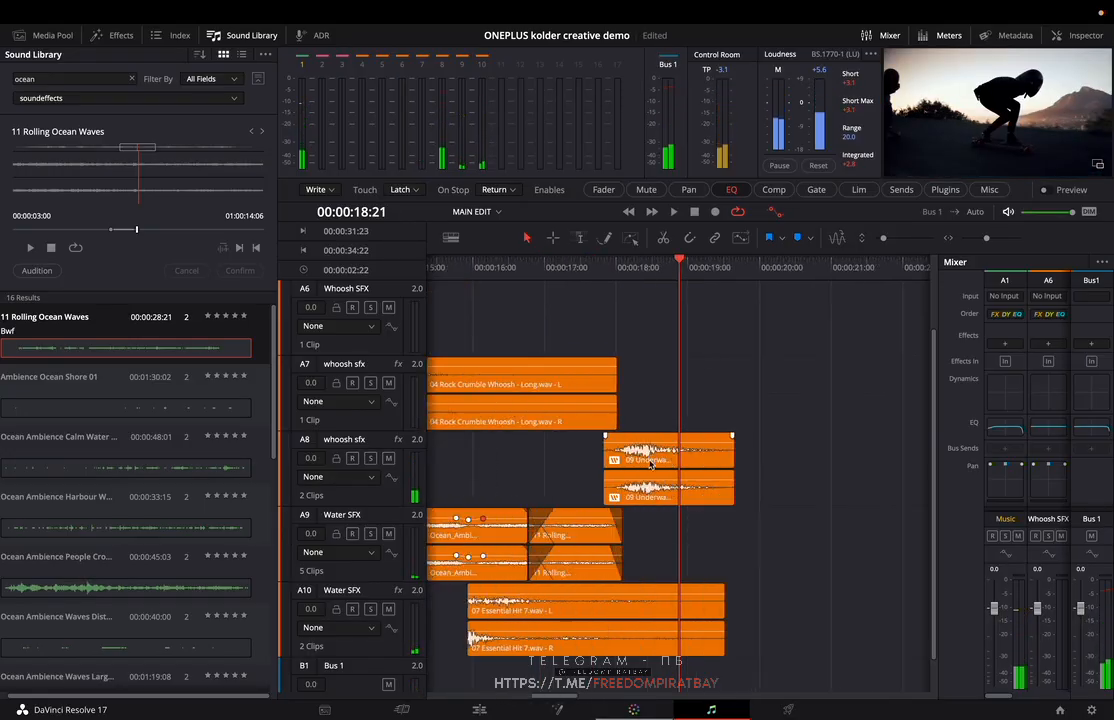
{"action": "key", "text": "super+minus"}
{"action": "left_click_drag", "start_coordinate": [622, 527], "coordinate": [645, 527]}
{"action": "left_click", "coordinate": [505, 283]}
{"action": "key", "text": "space"}
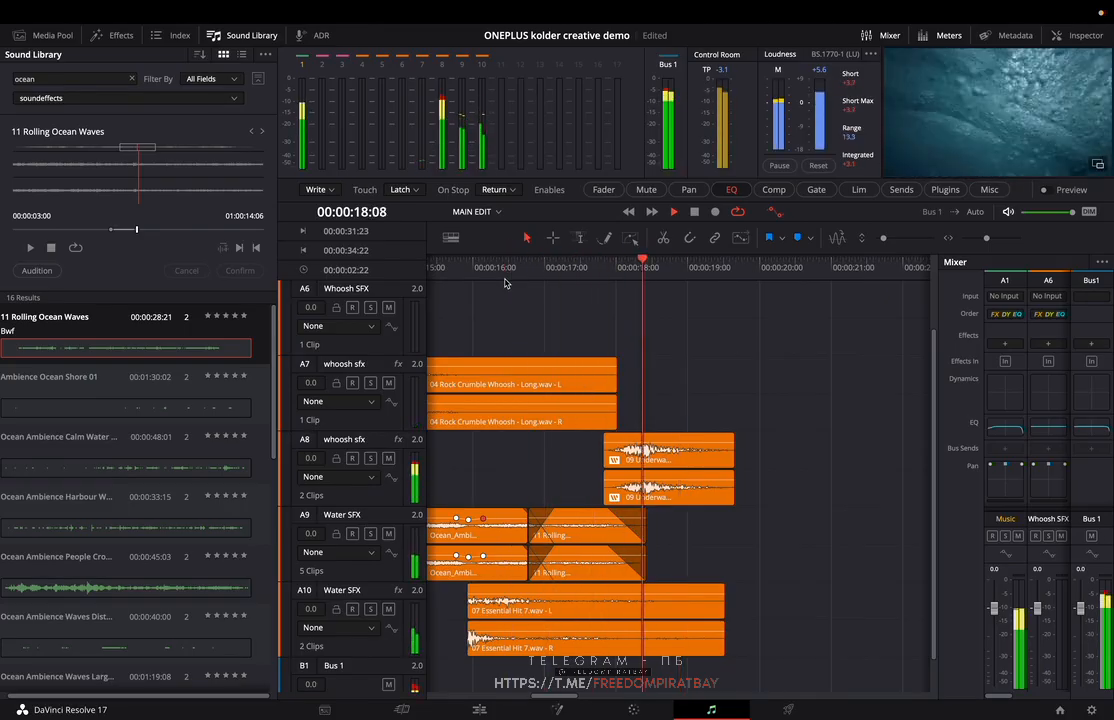
{"action": "key", "text": "space"}
{"action": "left_click", "coordinate": [526, 295]}
{"action": "key", "text": "space"}
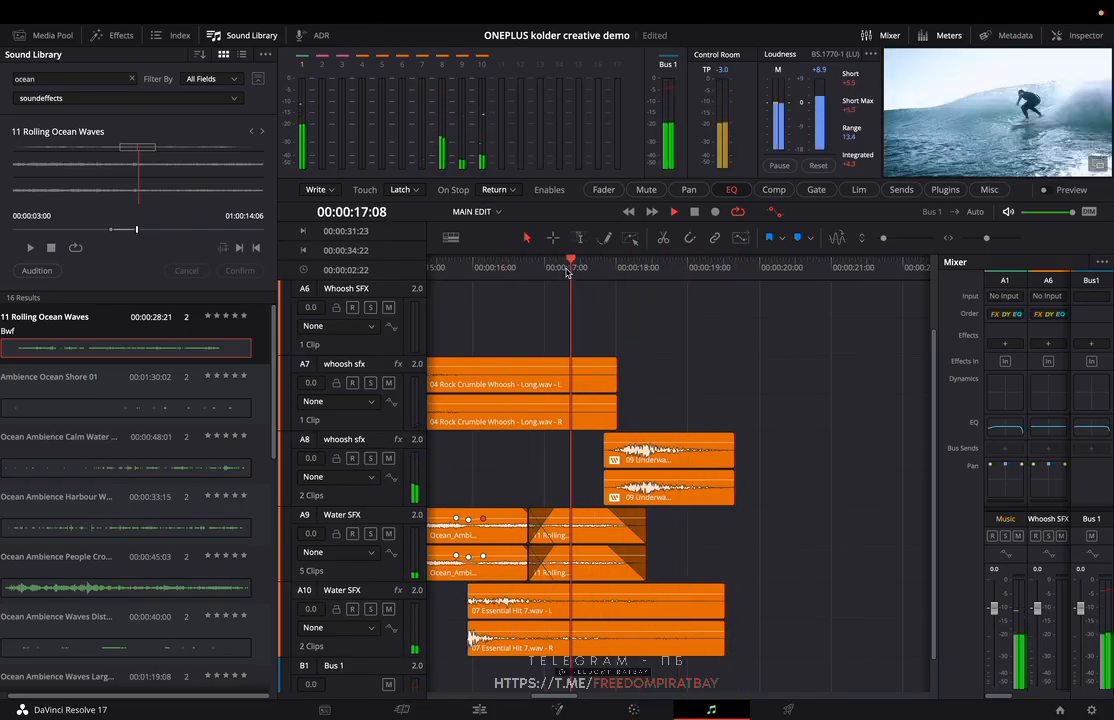
{"action": "key", "text": "space"}
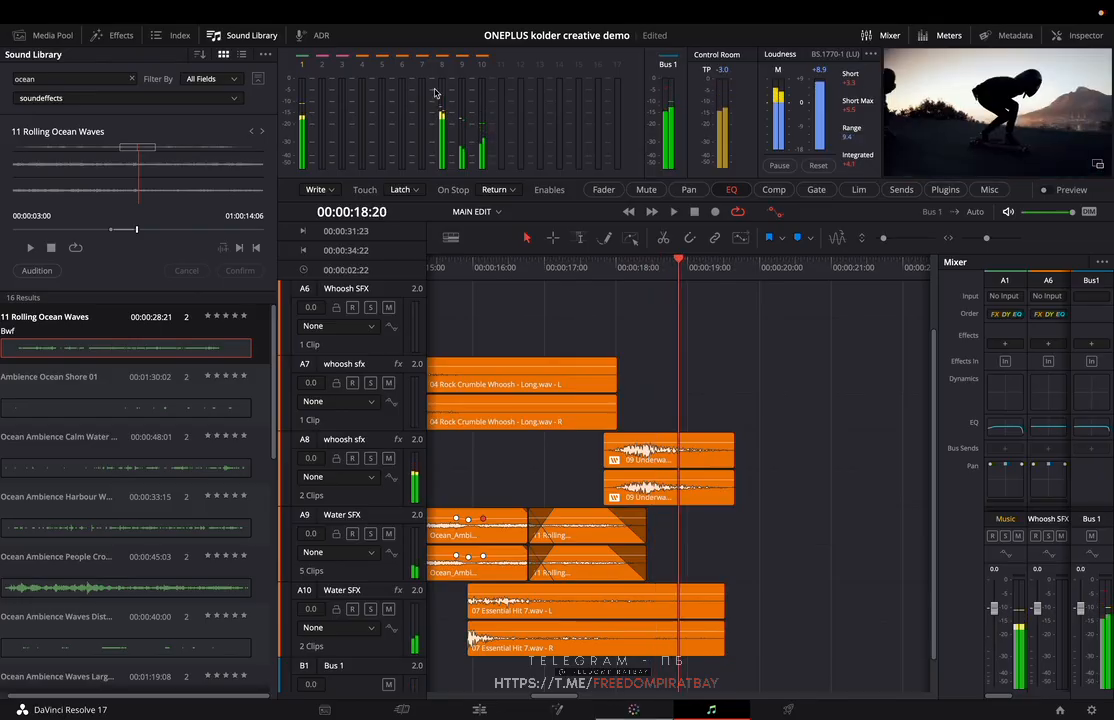
- Review the layered whoosh and water effects by playing the timeline from about 00:00:11:09 through the surfing shot at 00:00:17:05
{"action": "left_click", "coordinate": [708, 470]}
{"action": "left_click_drag", "start_coordinate": [649, 442], "coordinate": [653, 441]}
{"action": "scroll", "coordinate": [570, 282], "scroll_direction": "down", "scroll_amount": 3}
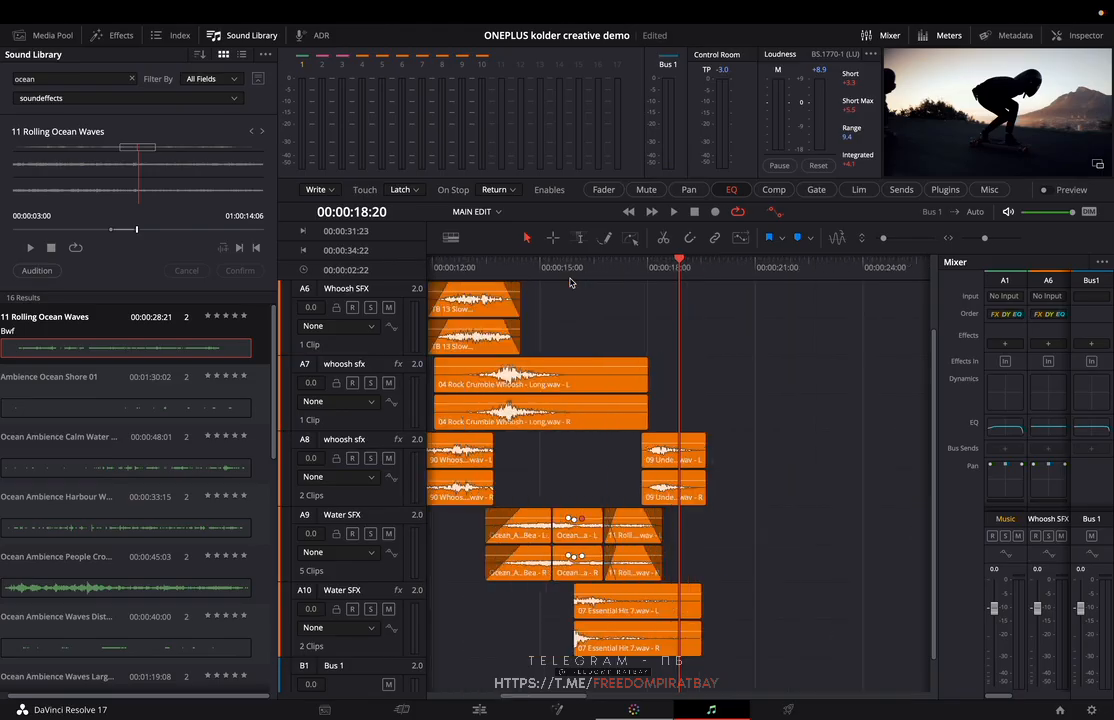
{"action": "scroll", "coordinate": [599, 351], "scroll_direction": "left", "scroll_amount": 3}
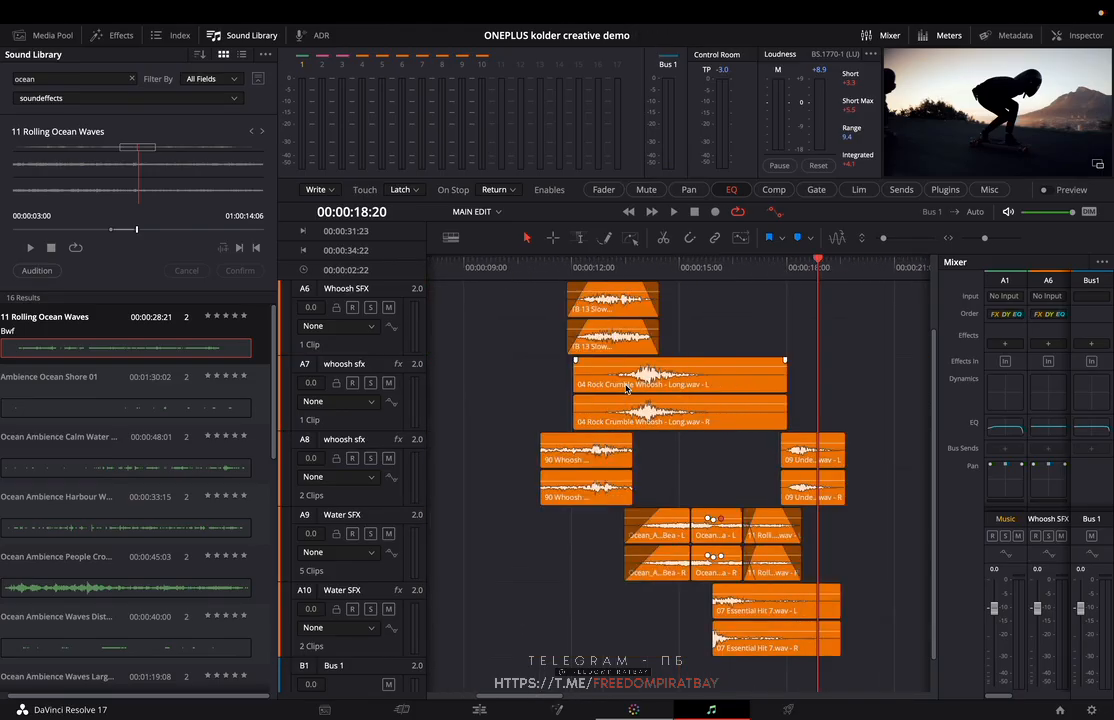
{"action": "scroll", "coordinate": [628, 391], "scroll_direction": "right", "scroll_amount": 4}
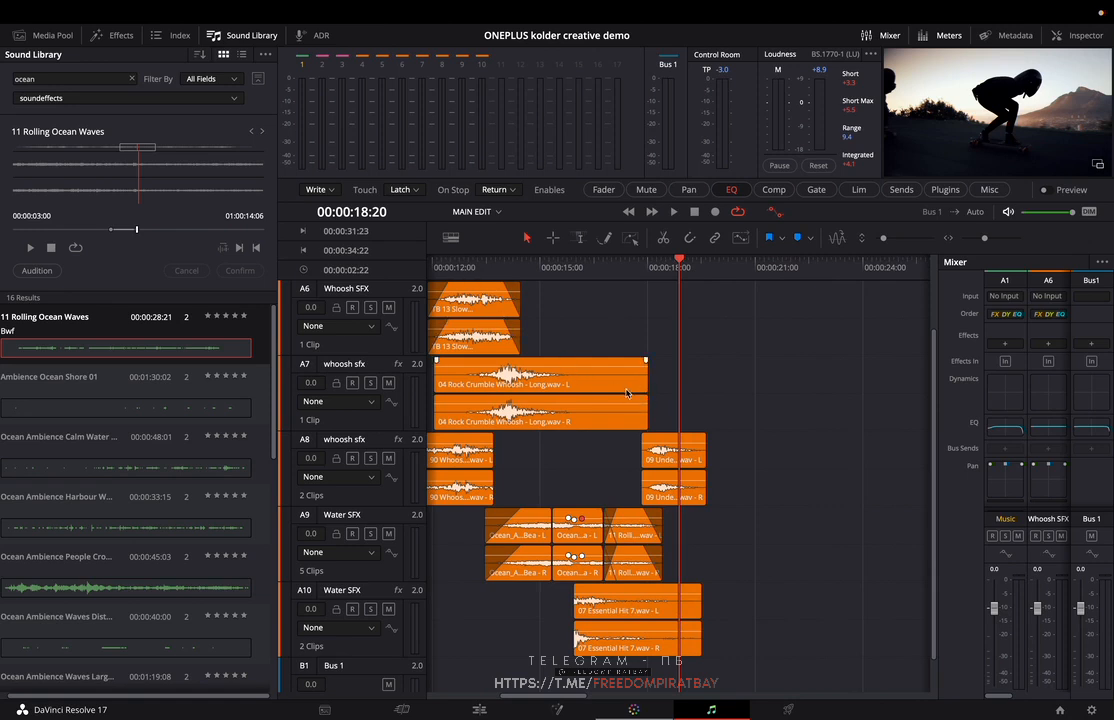
{"action": "scroll", "coordinate": [636, 392], "scroll_direction": "left", "scroll_amount": 3}
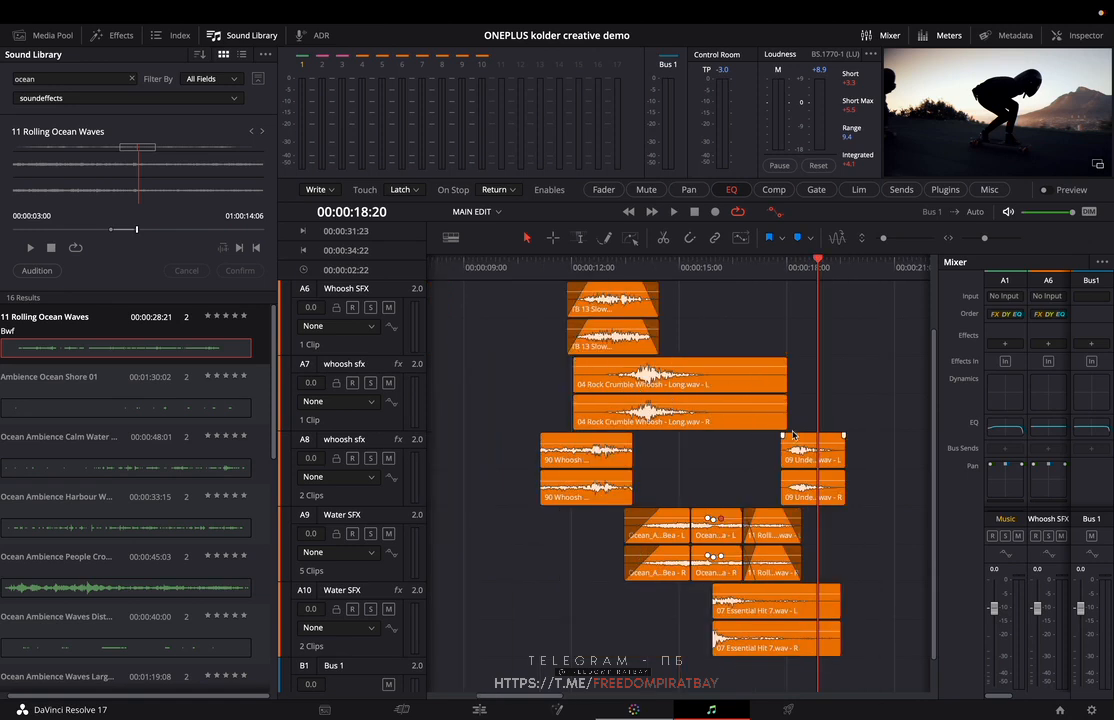
{"action": "left_click", "coordinate": [548, 280]}
{"action": "key", "text": "space"}
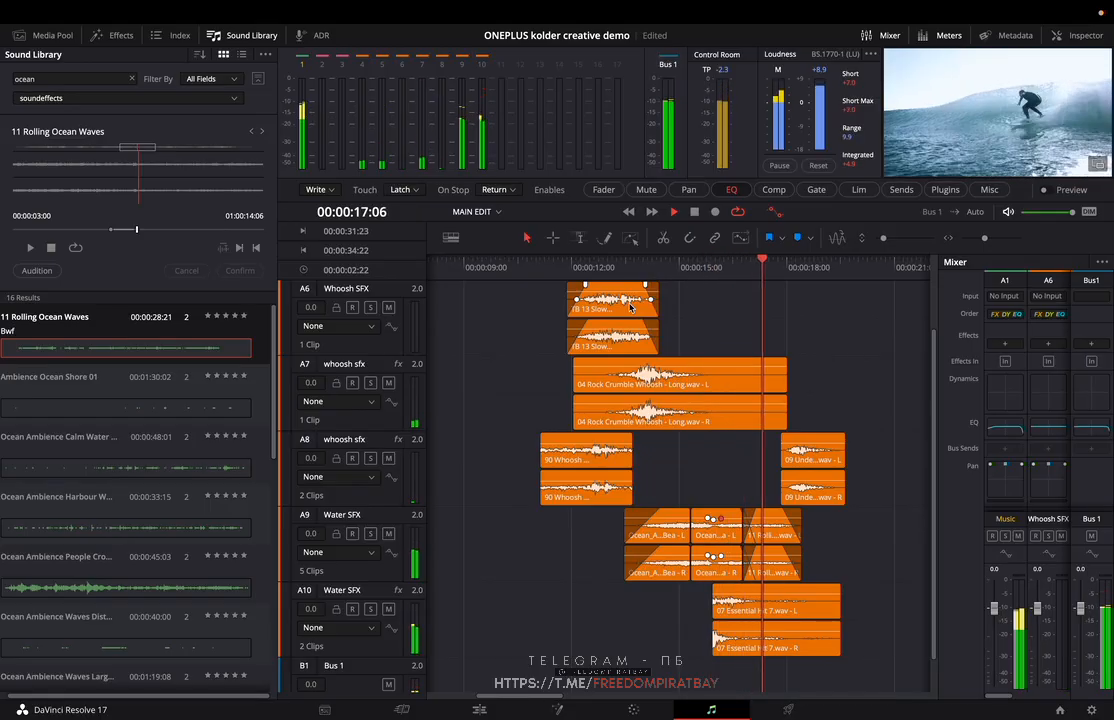
{"action": "key", "text": "space"}
{"action": "left_click_drag", "start_coordinate": [764, 272], "coordinate": [760, 278]}
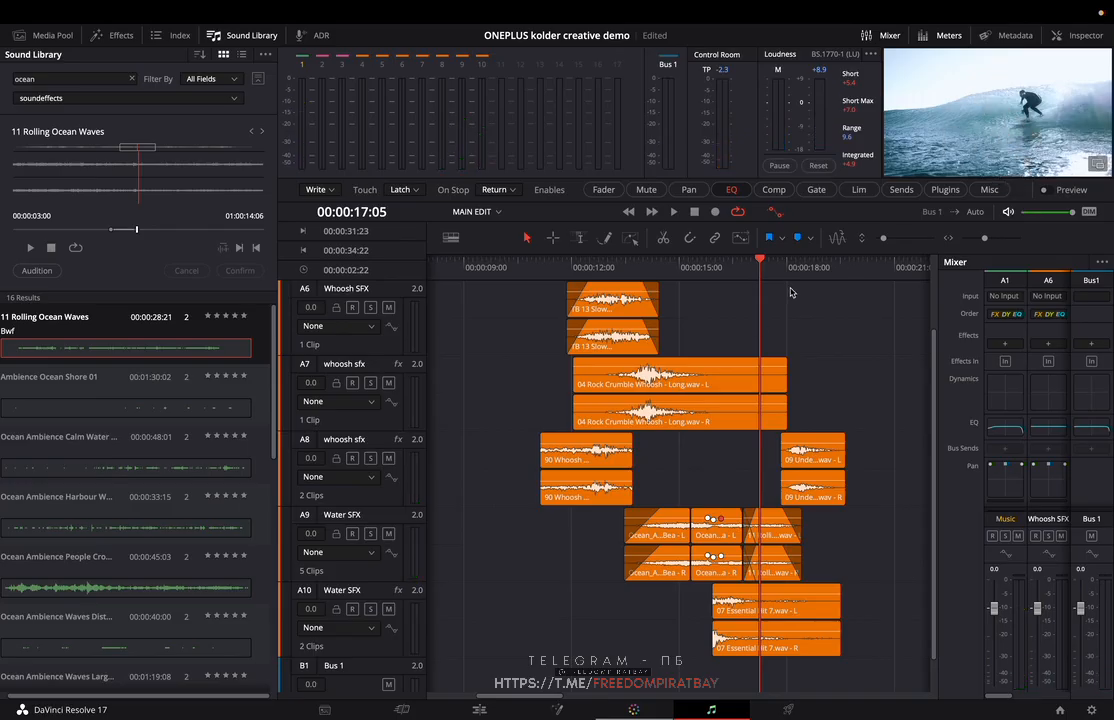
- Search the sound library for yeah and audition Human Crowd Yeah 03
{"action": "left_click", "coordinate": [100, 78]}
{"action": "type", "text": "yeah"}
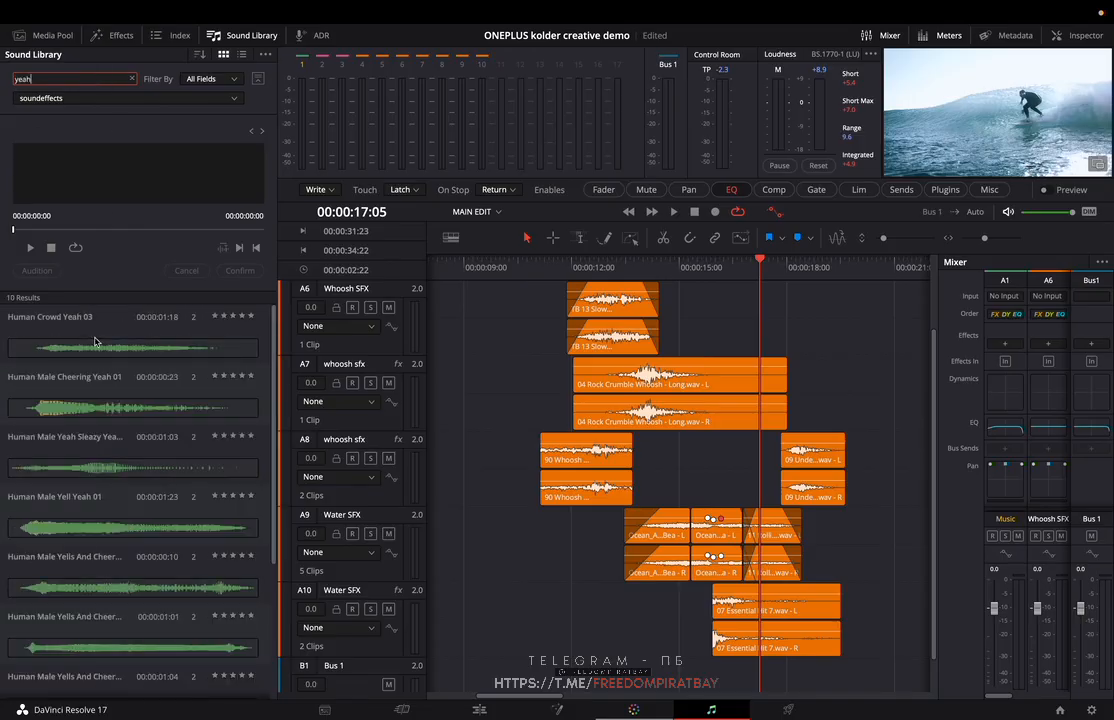
{"action": "left_click", "coordinate": [104, 349]}
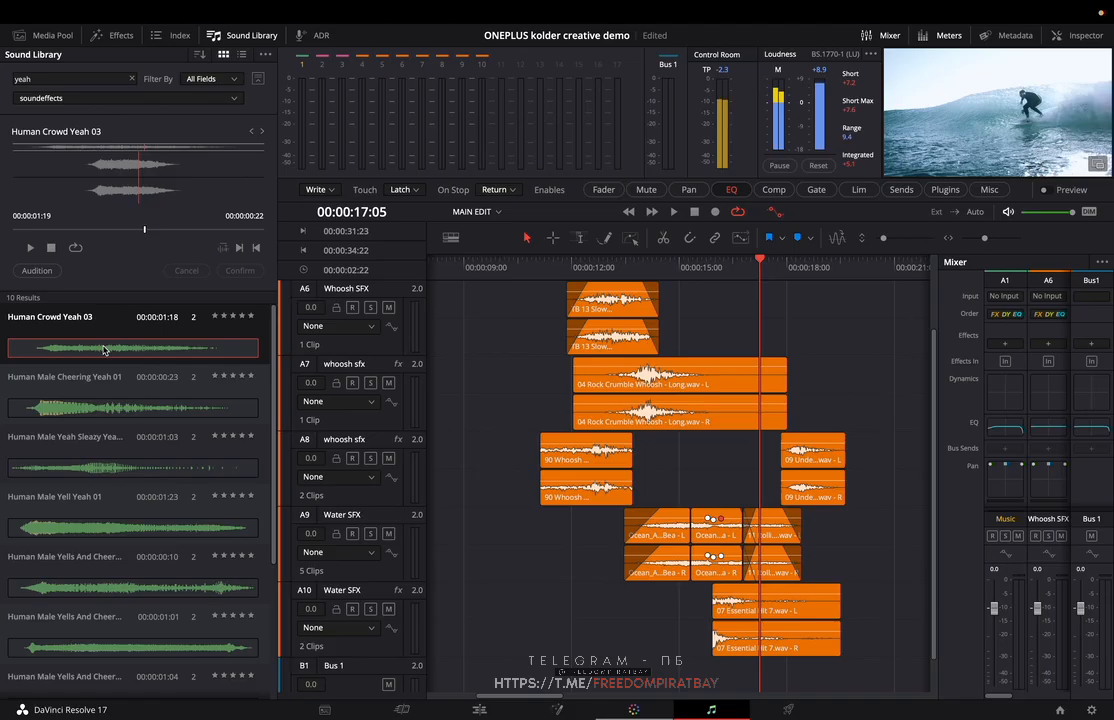
- Try Human Crowd Yeah 03 on the A6 Whoosh SFX track at about 00:00:16:12, lowering its volume and playing it back
{"action": "left_click_drag", "start_coordinate": [226, 222], "coordinate": [727, 324]}
{"action": "key", "text": "space"}
{"action": "key", "text": "space"}
{"action": "left_click_drag", "start_coordinate": [754, 289], "coordinate": [752, 314]}
{"action": "left_click", "coordinate": [734, 270]}
{"action": "key", "text": "space"}
{"action": "key", "text": "space"}
- Replay the surfing shot with Human Crowd Yeah 03 and delete that clip from A6
{"action": "left_click_drag", "start_coordinate": [742, 267], "coordinate": [721, 267]}
{"action": "key", "text": "space"}
{"action": "key", "text": "space"}
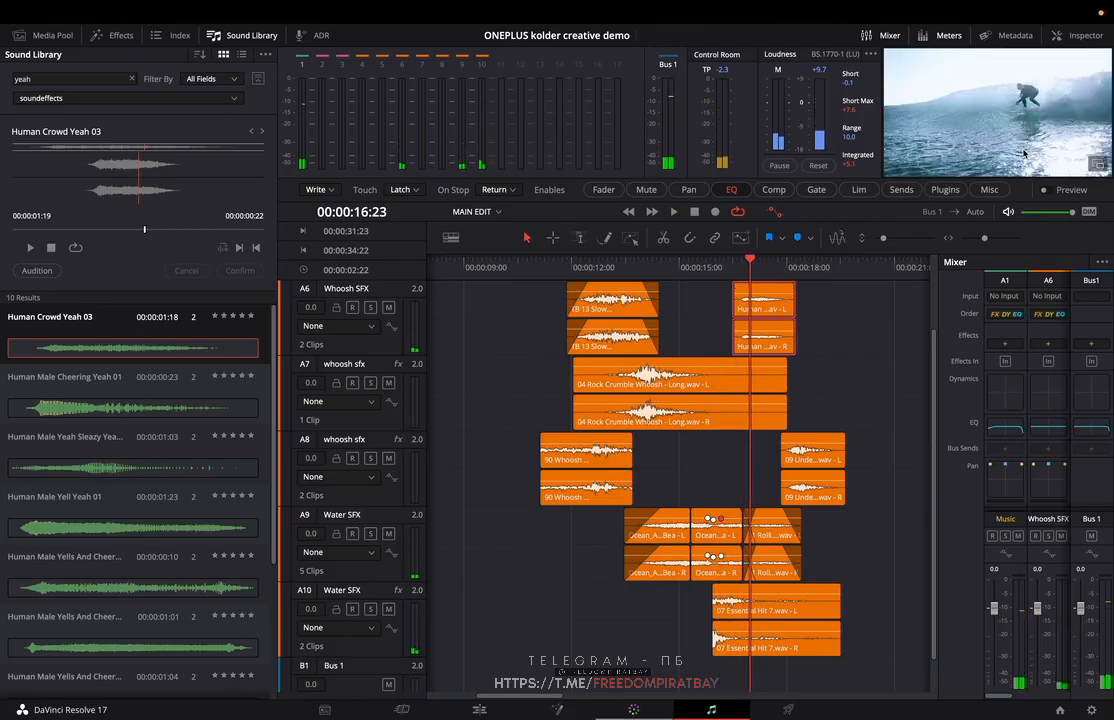
{"action": "key", "text": "space"}
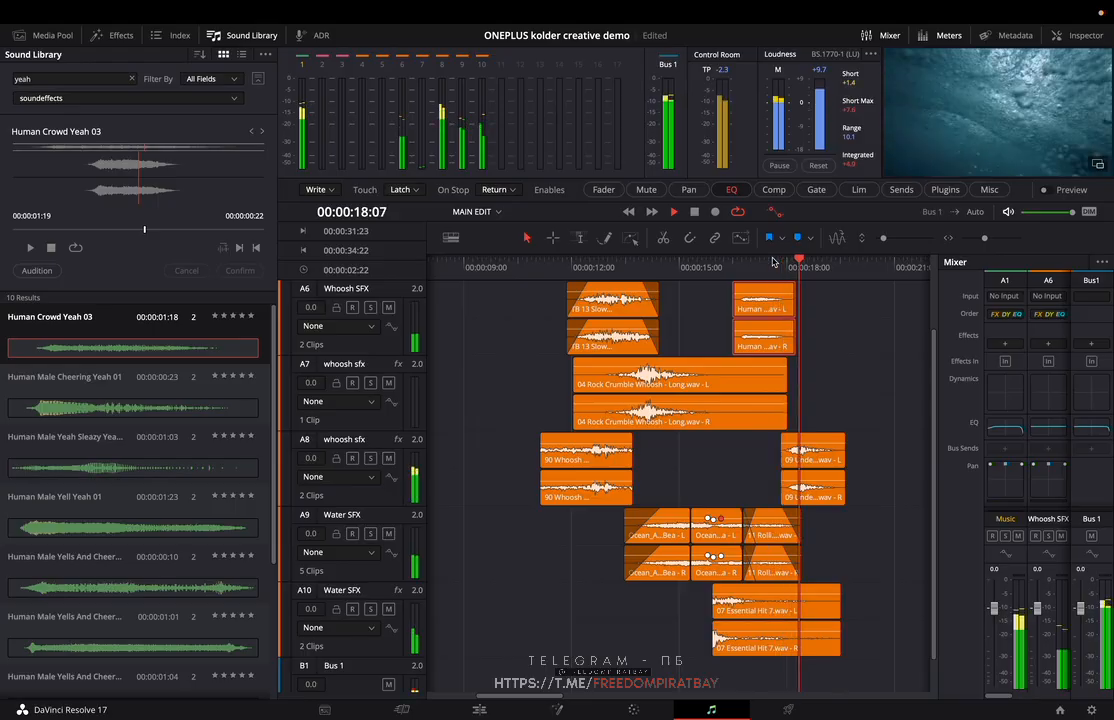
{"action": "key", "text": "Delete"}
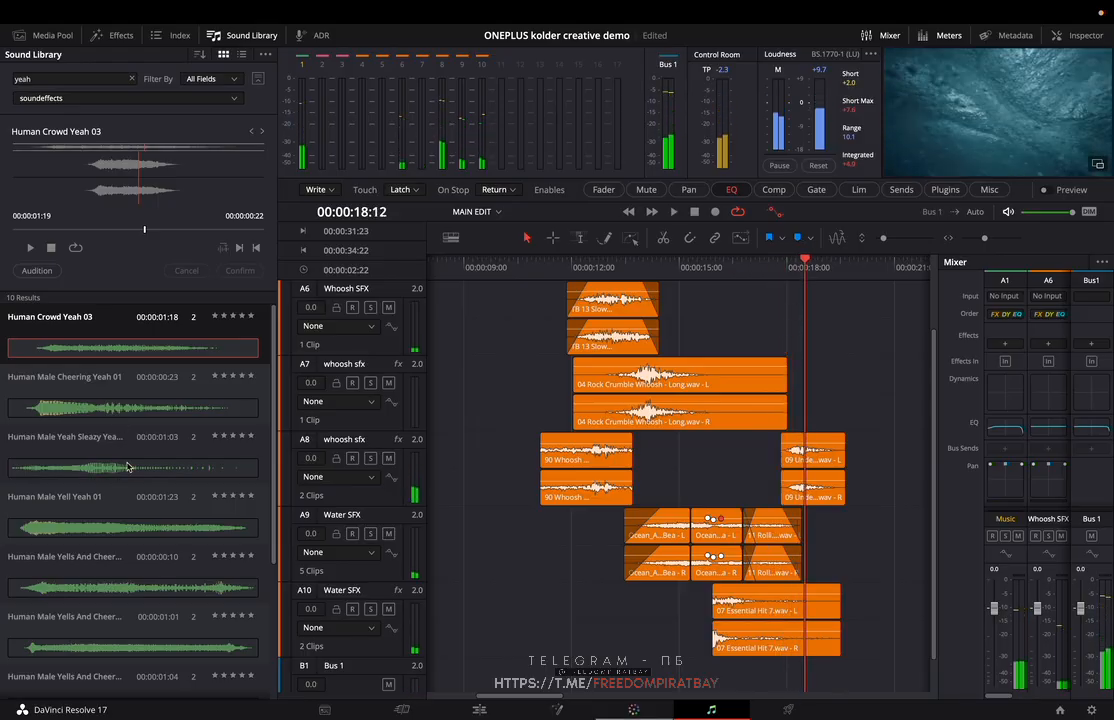
- Audition Human Male Yell Yeah 01, place it on the A6 Whoosh SFX track at about 00:00:17:09 and play it back
{"action": "scroll", "coordinate": [160, 438], "scroll_direction": "down", "scroll_amount": 2}
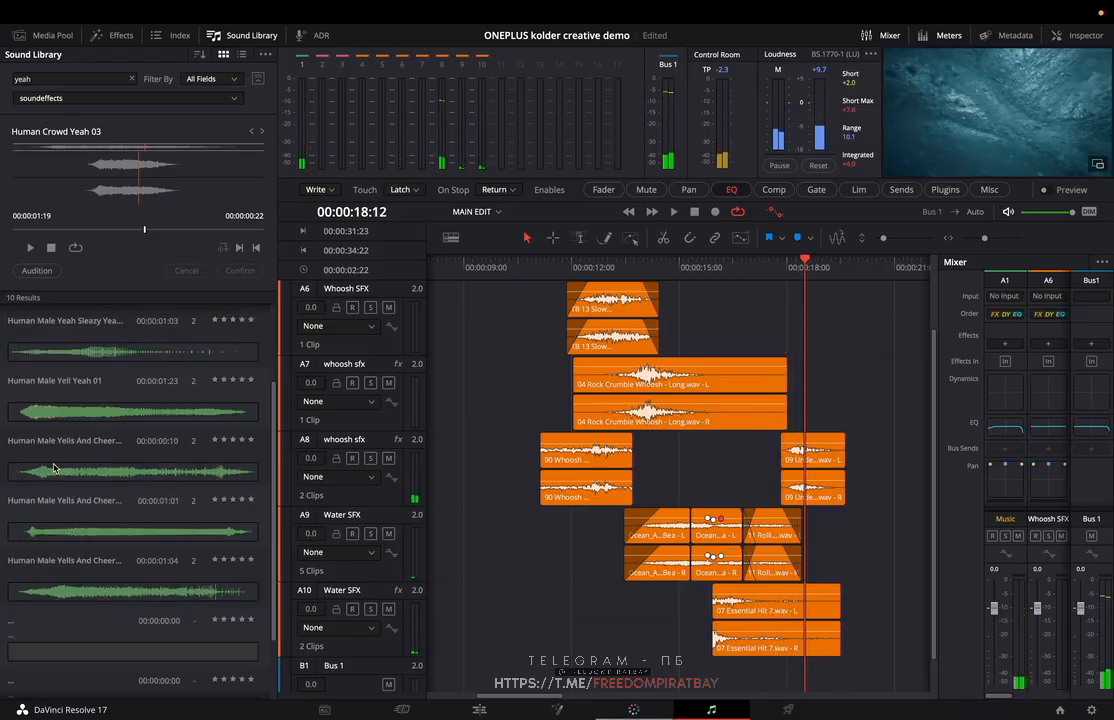
{"action": "left_click", "coordinate": [100, 420]}
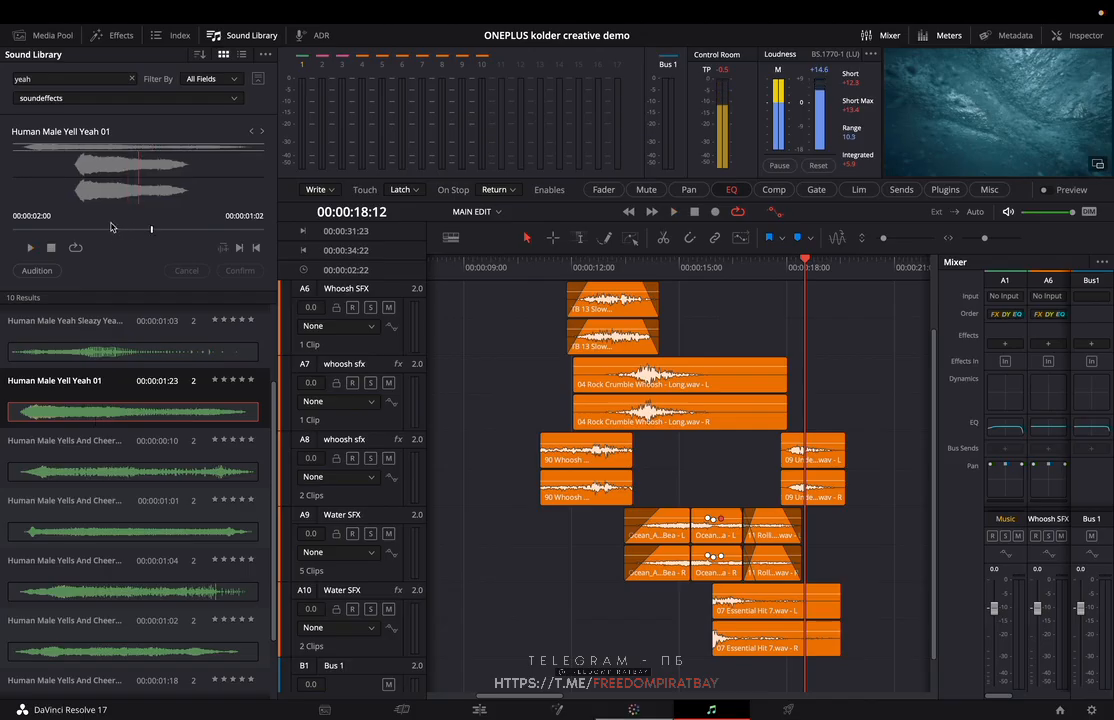
{"action": "left_click_drag", "start_coordinate": [99, 195], "coordinate": [758, 305]}
{"action": "left_click", "coordinate": [750, 267]}
{"action": "key", "text": "space"}
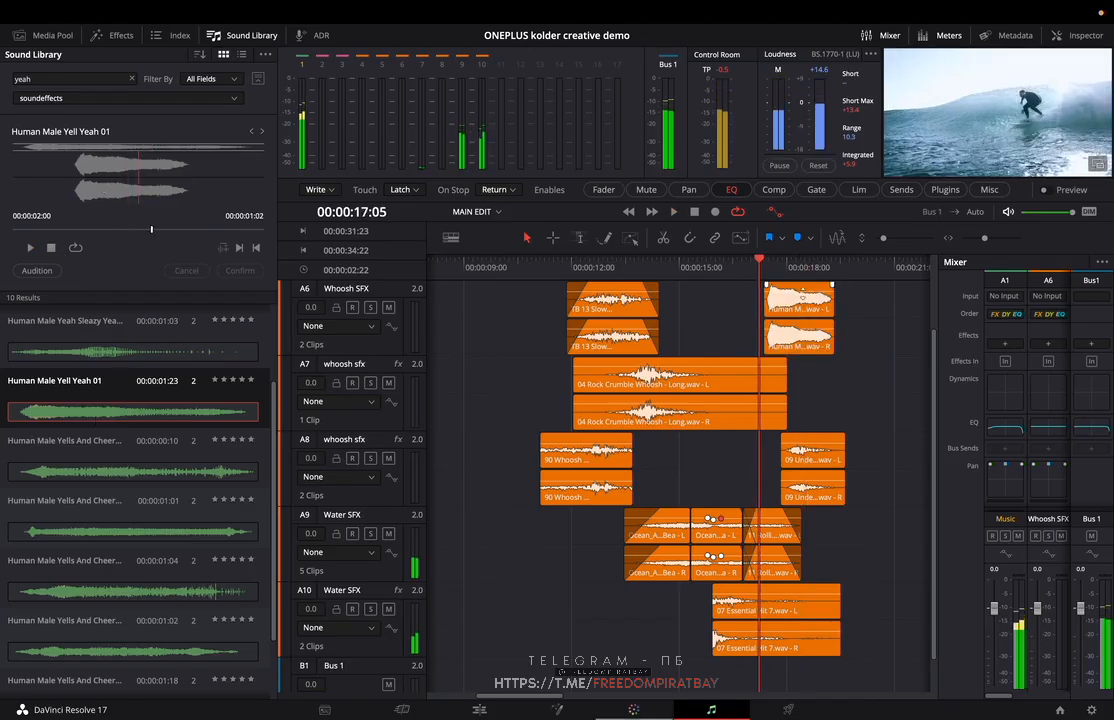
{"action": "key", "text": "space"}
- Lower the volume of the Human Male Yell Yeah 01 clip, move it to about 00:00:17:01 and play it back
{"action": "left_click_drag", "start_coordinate": [793, 293], "coordinate": [781, 304]}
{"action": "left_click", "coordinate": [744, 267]}
{"action": "key", "text": "space"}
{"action": "left_click", "coordinate": [729, 269]}
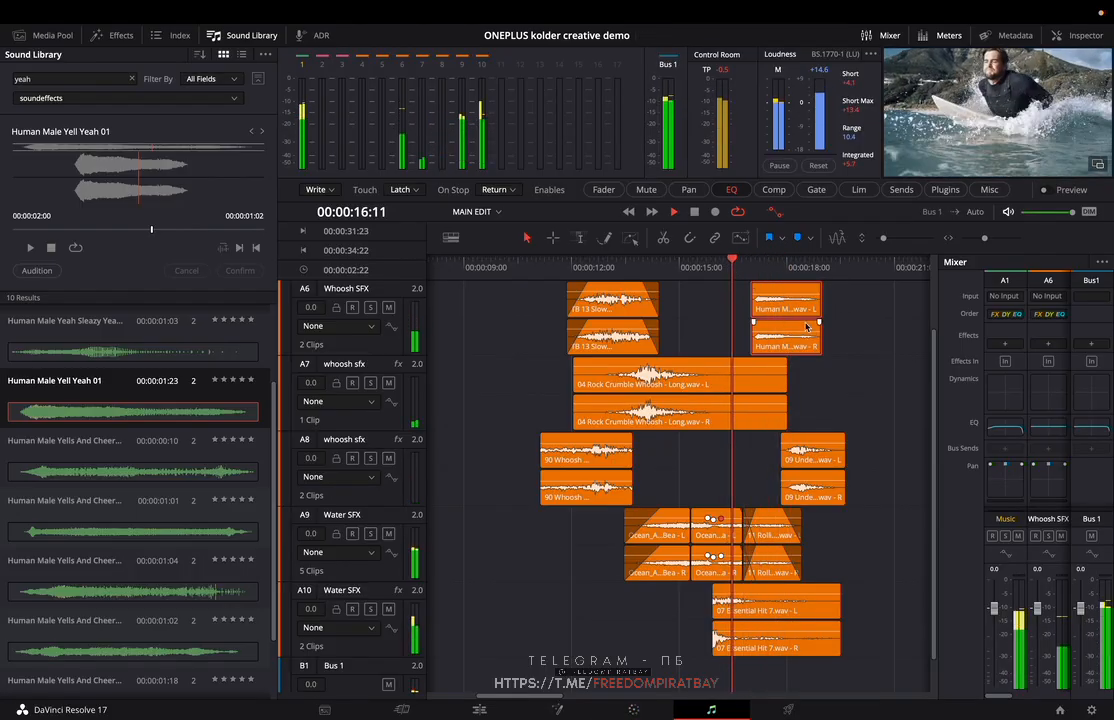
- Try Human Male Yell Yeah 01 at about 00:00:16:19 with playback, and delete the clip from A6
{"action": "left_click_drag", "start_coordinate": [781, 311], "coordinate": [772, 311]}
{"action": "key", "text": "space"}
{"action": "key", "text": "space"}
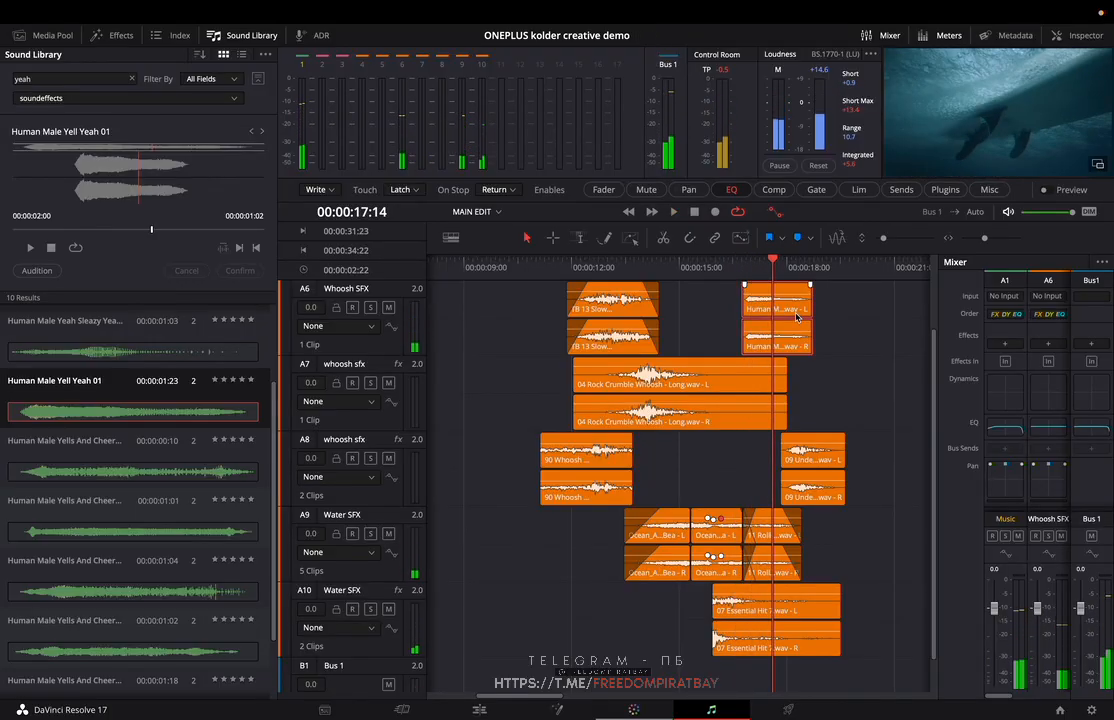
{"action": "key", "text": "Delete"}
- Audition Human Male Yells And Cheers Yeah 05 and 06 and Human Male Yeah Sleazy Yeah 01
{"action": "scroll", "coordinate": [100, 448], "scroll_direction": "down", "scroll_amount": 2}
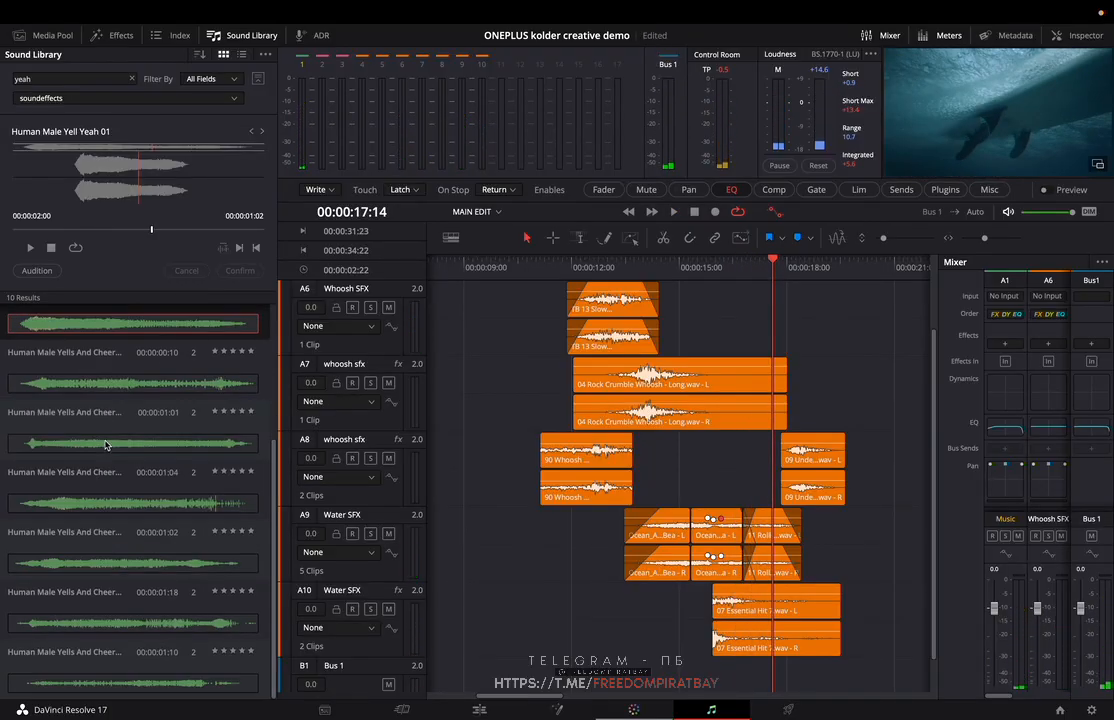
{"action": "left_click", "coordinate": [127, 623]}
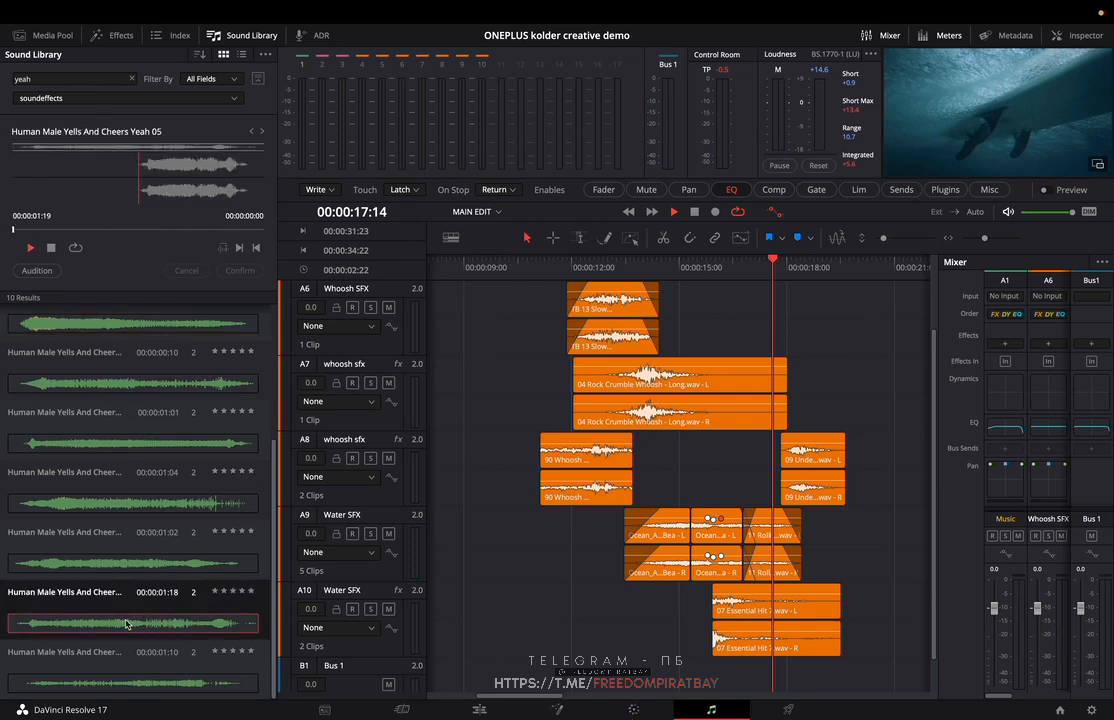
{"action": "left_click", "coordinate": [117, 680]}
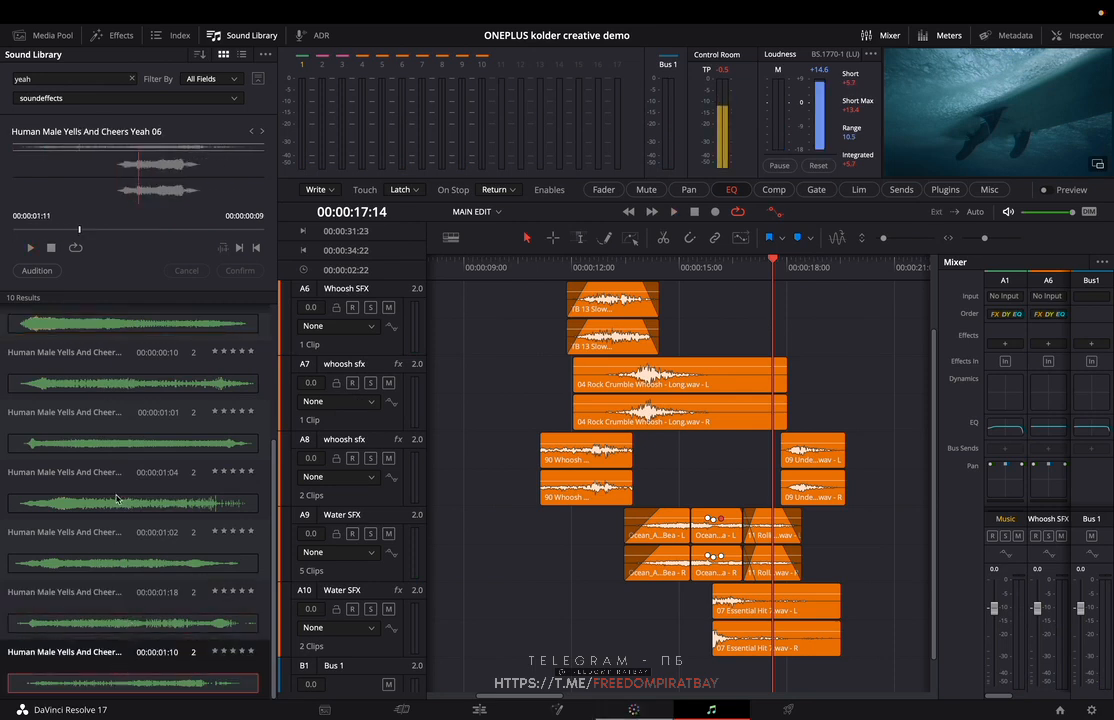
{"action": "scroll", "coordinate": [105, 445], "scroll_direction": "up", "scroll_amount": 4}
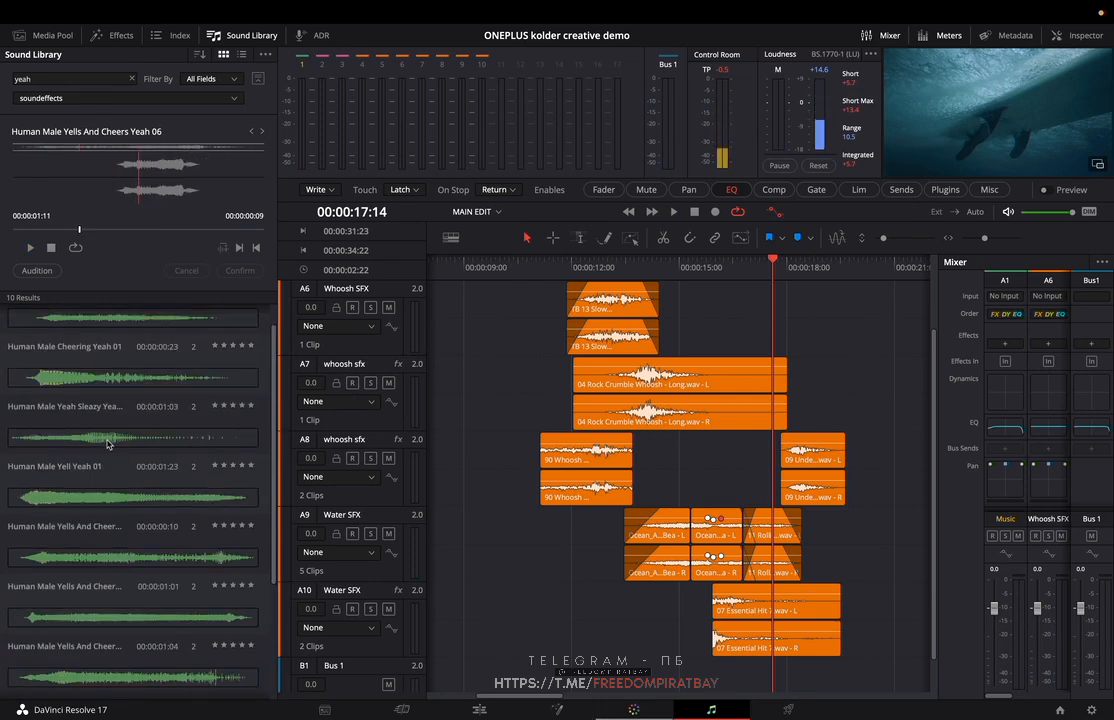
{"action": "left_click", "coordinate": [125, 441]}
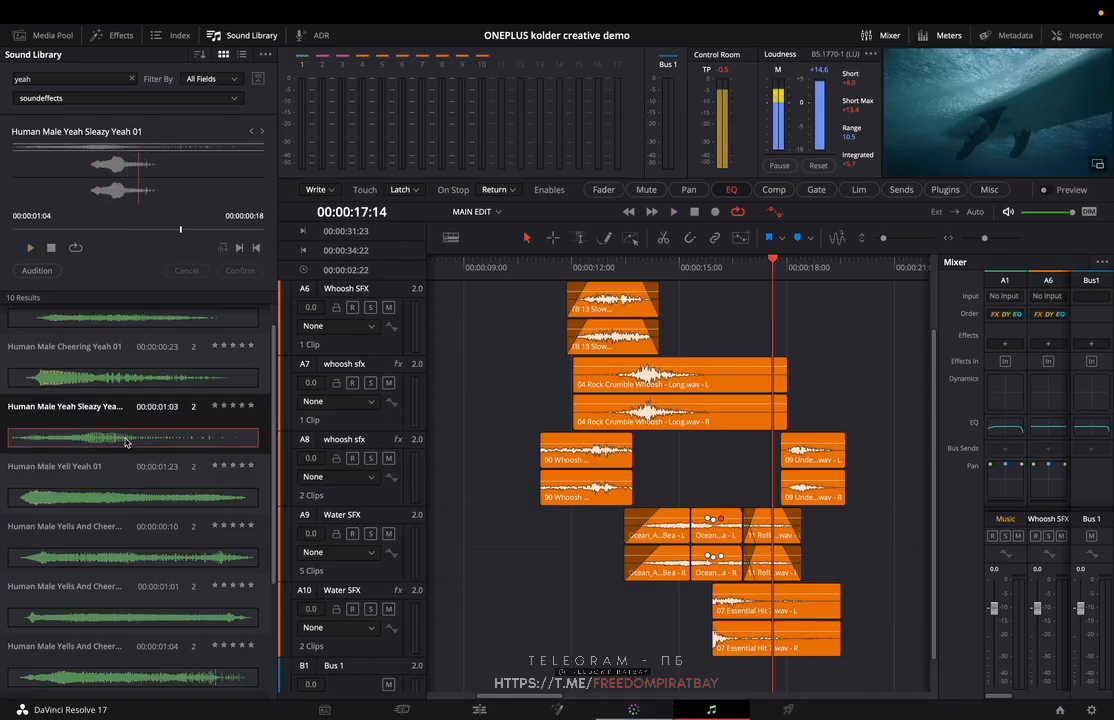
- Audition Human Male Yells And Cheers Yeah 02, place it on the A6 Whoosh SFX track at about 00:00:16:20 and play it back
{"action": "scroll", "coordinate": [115, 527], "scroll_direction": "down", "scroll_amount": 3}
{"action": "left_click", "coordinate": [113, 498]}
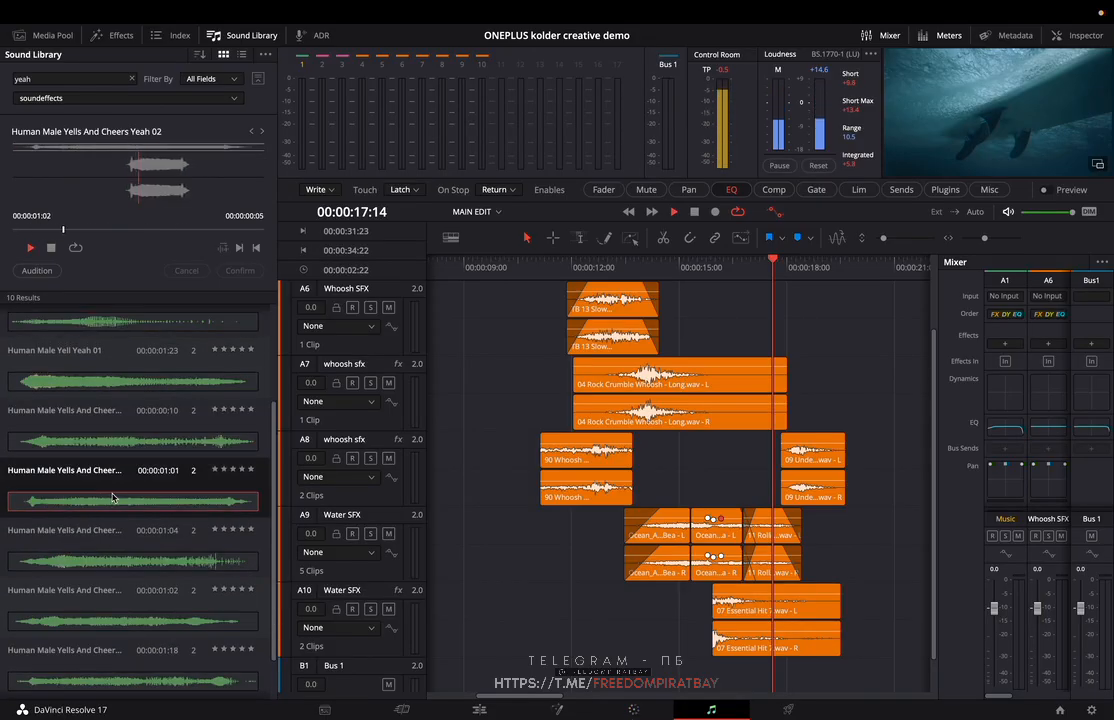
{"action": "left_click_drag", "start_coordinate": [90, 505], "coordinate": [761, 303]}
{"action": "left_click", "coordinate": [735, 270]}
{"action": "key", "text": "space"}
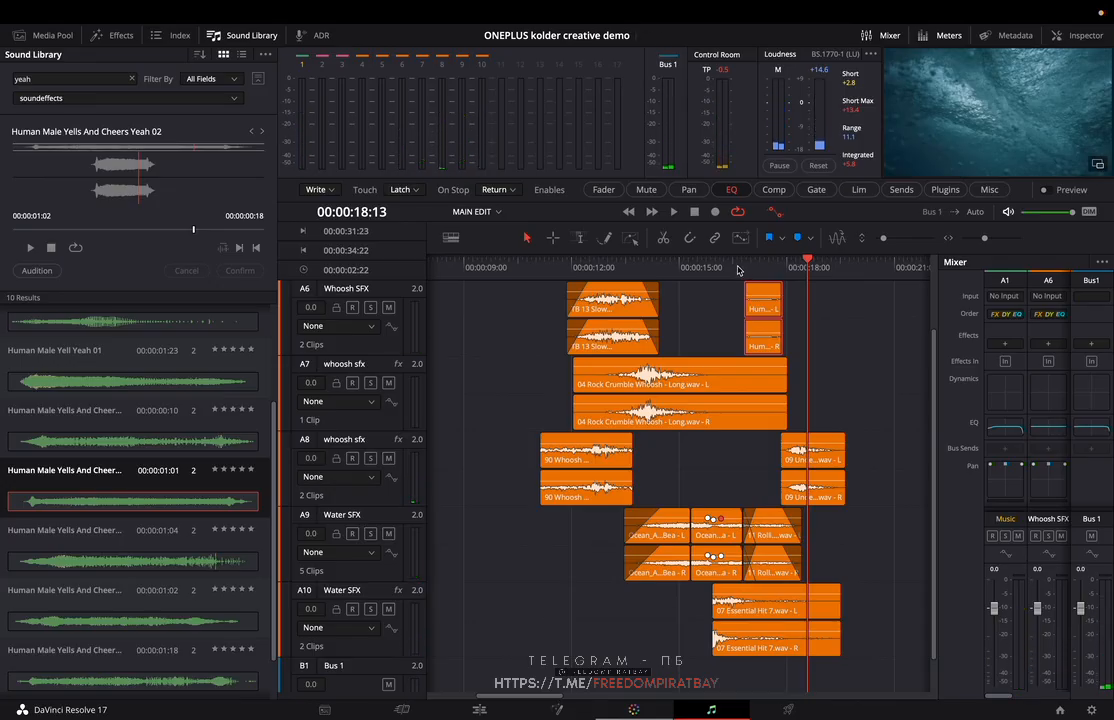
{"action": "left_click", "coordinate": [745, 271]}
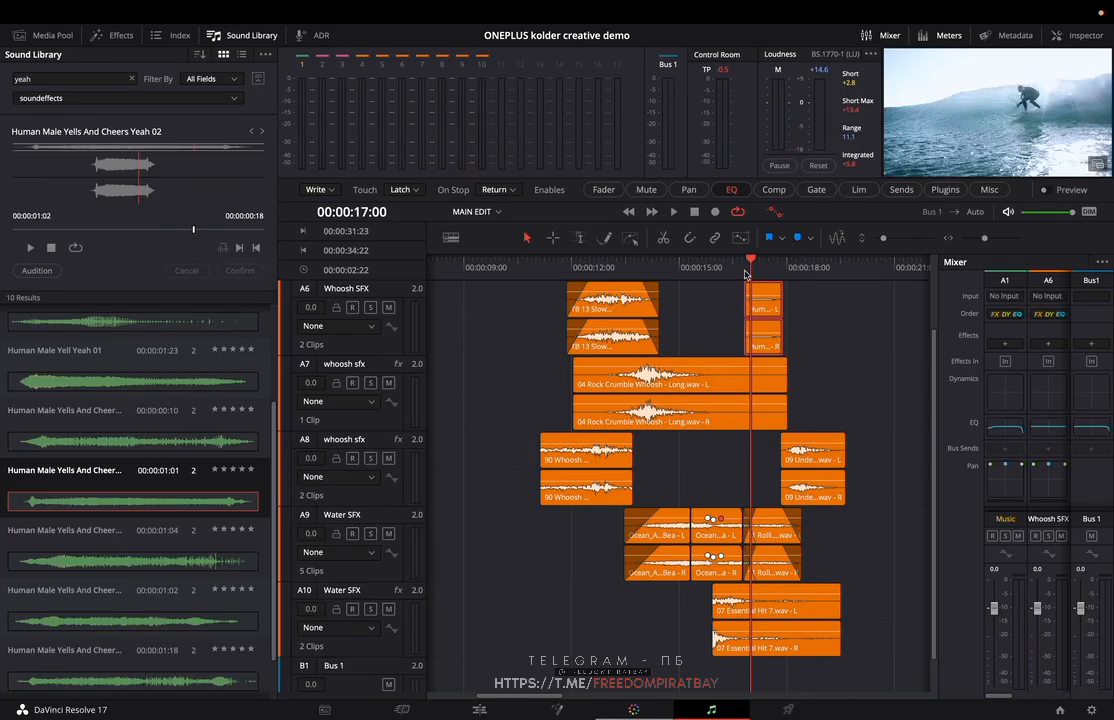
{"action": "left_click", "coordinate": [725, 271]}
{"action": "key", "text": "space"}
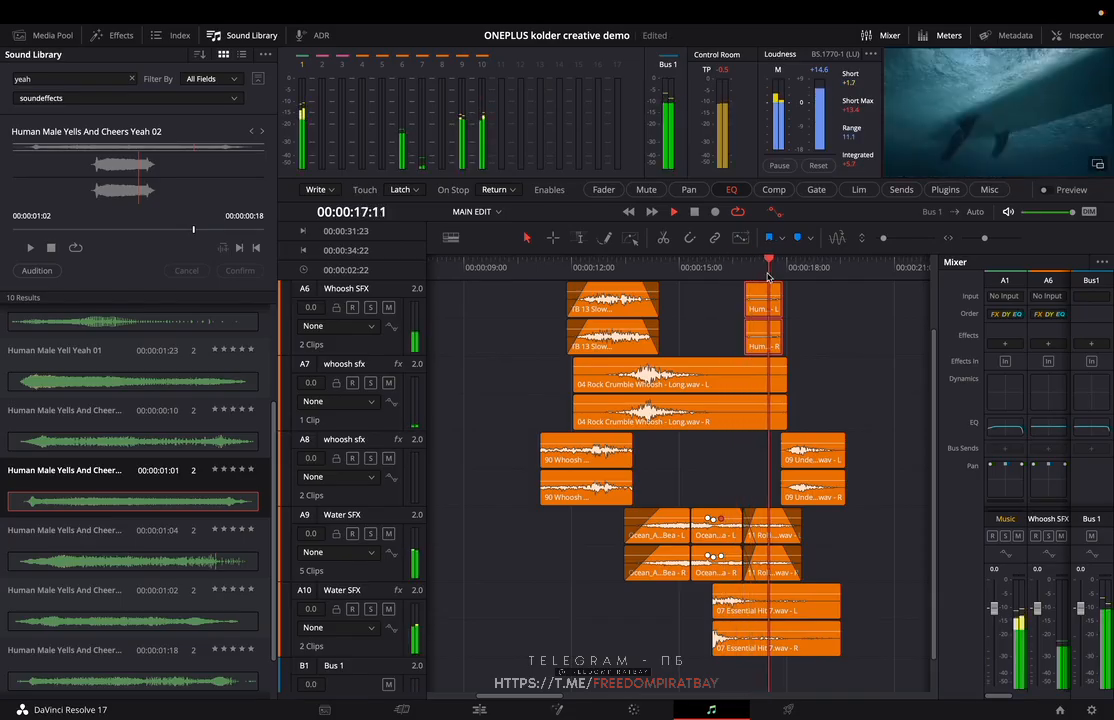
{"action": "key", "text": "space"}
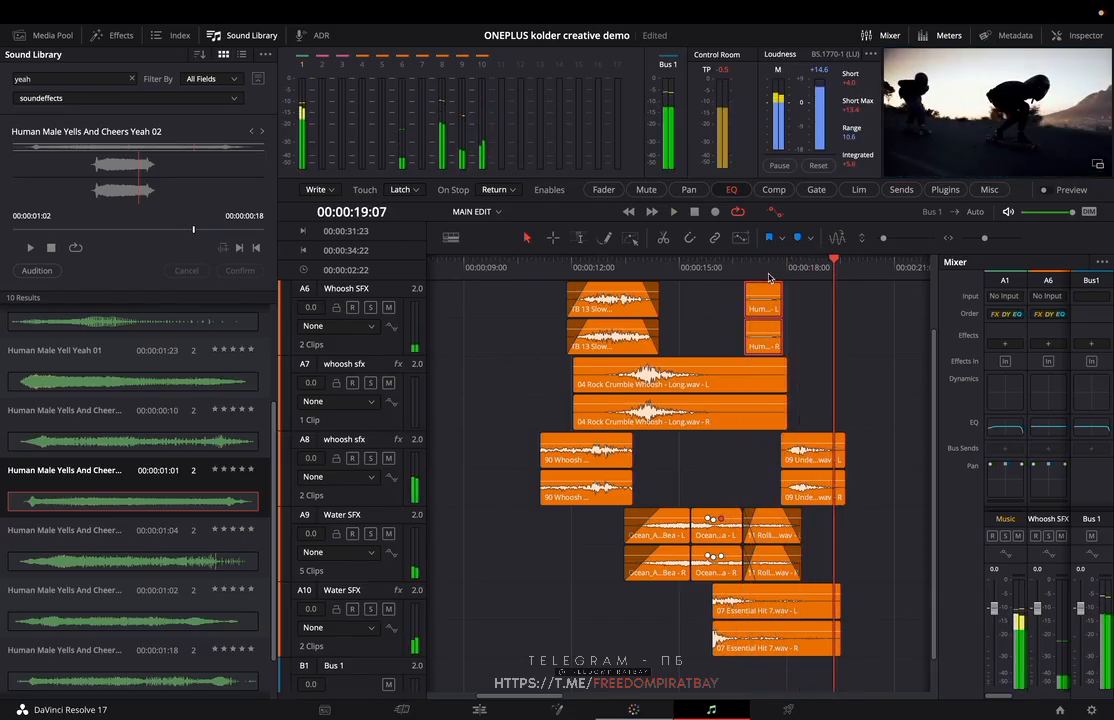
- Move the Human Male Yells And Cheers Yeah 02 clip from A6 onto a new track below A10 at about 00:00:17:05
{"action": "scroll", "coordinate": [822, 390], "scroll_direction": "up", "scroll_amount": 3}
{"action": "scroll", "coordinate": [815, 391], "scroll_direction": "down", "scroll_amount": 4}
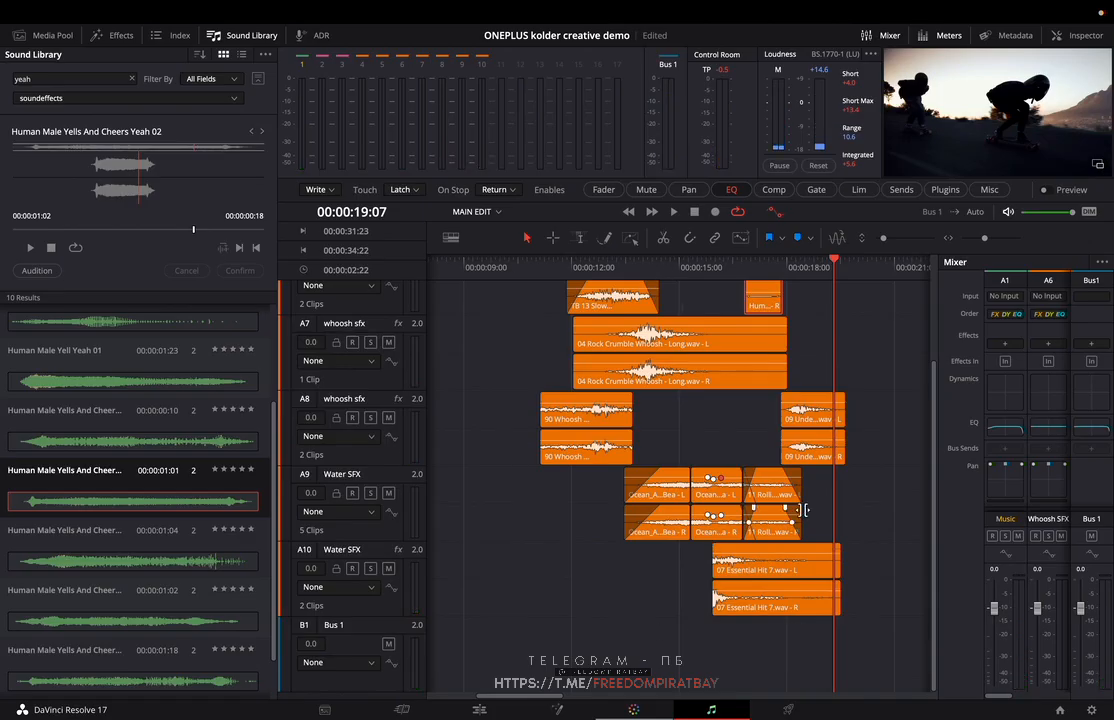
{"action": "scroll", "coordinate": [724, 395], "scroll_direction": "up", "scroll_amount": 3}
{"action": "scroll", "coordinate": [724, 395], "scroll_direction": "down", "scroll_amount": 2}
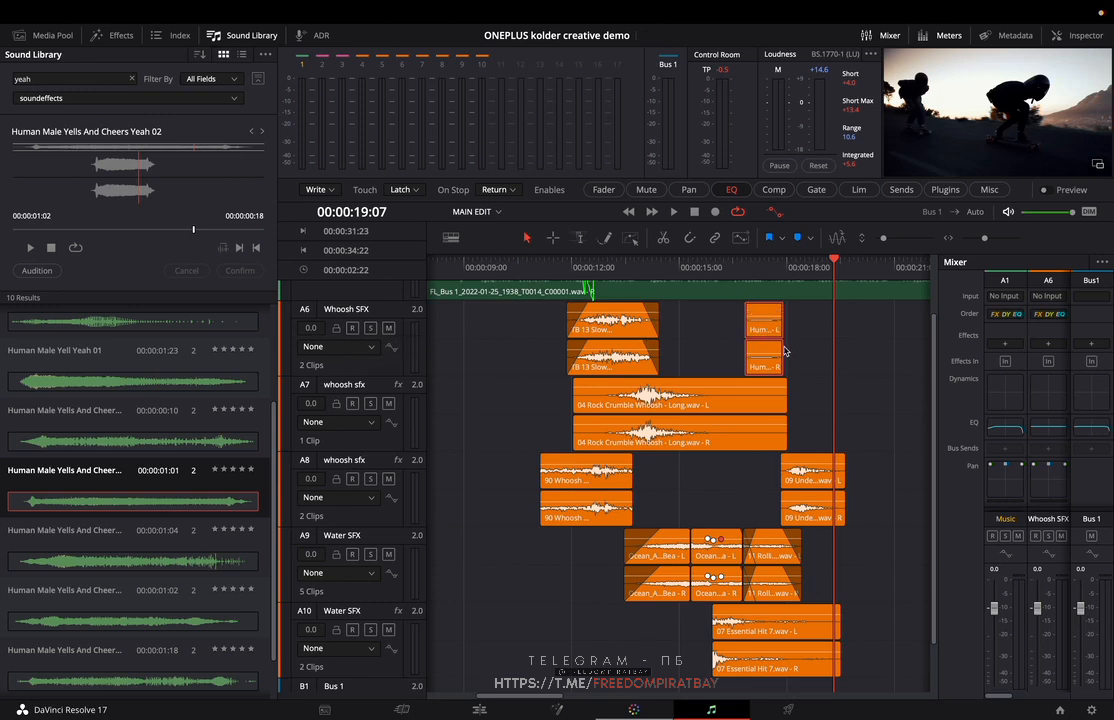
{"action": "scroll", "coordinate": [690, 310], "scroll_direction": "down", "scroll_amount": 2}
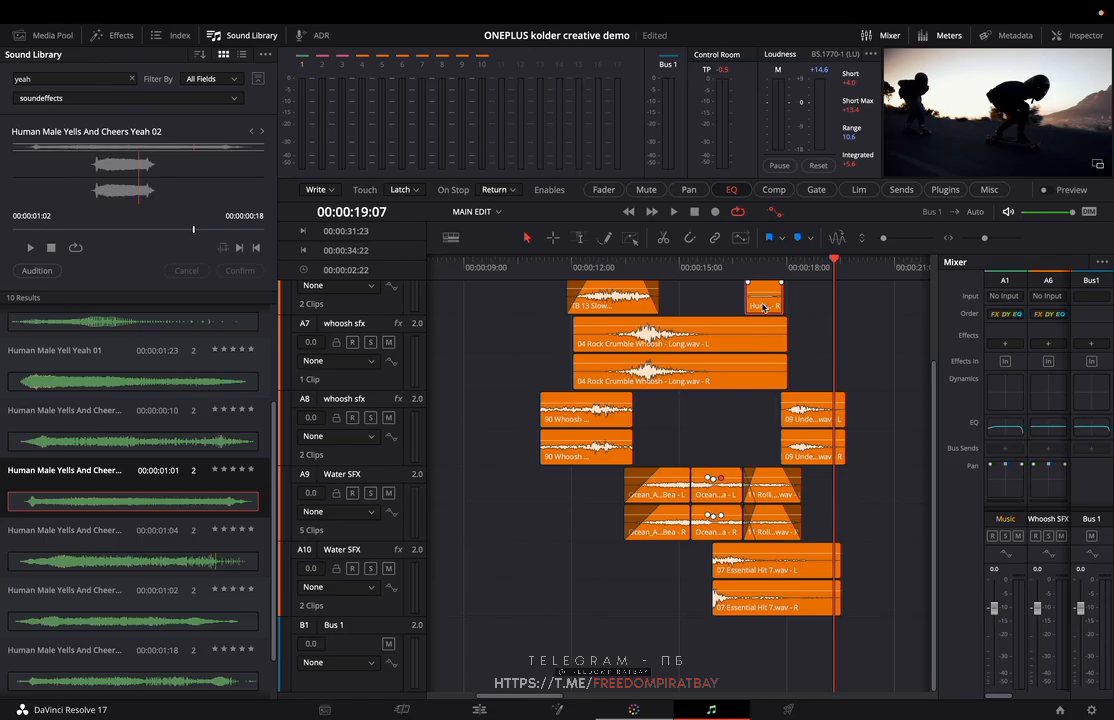
{"action": "left_click_drag", "start_coordinate": [766, 312], "coordinate": [779, 649]}
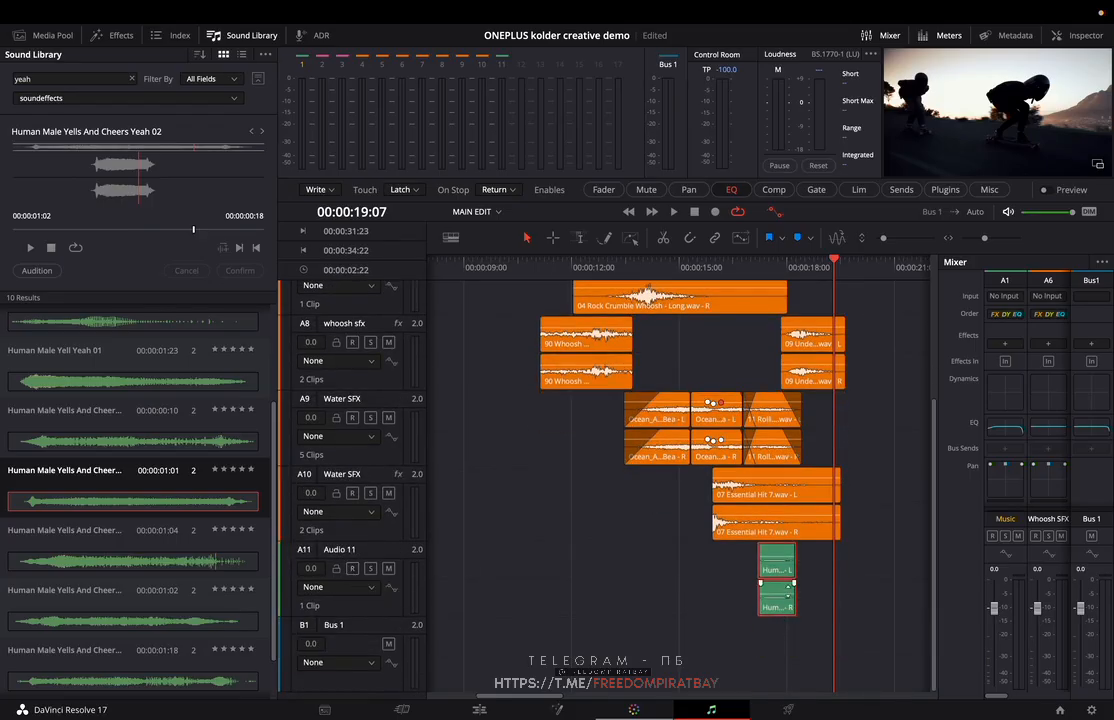
- Rename the new A11 track Human sounds and change its track color to orange
{"action": "double_click", "coordinate": [347, 549]}
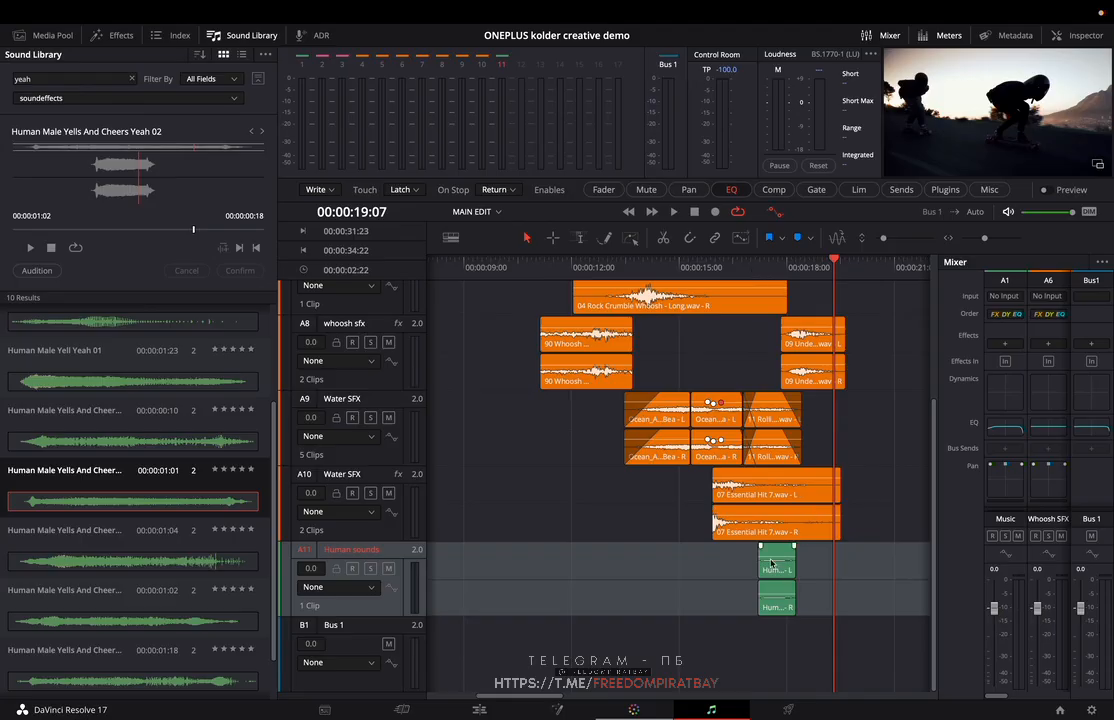
{"action": "right_click", "coordinate": [381, 608]}
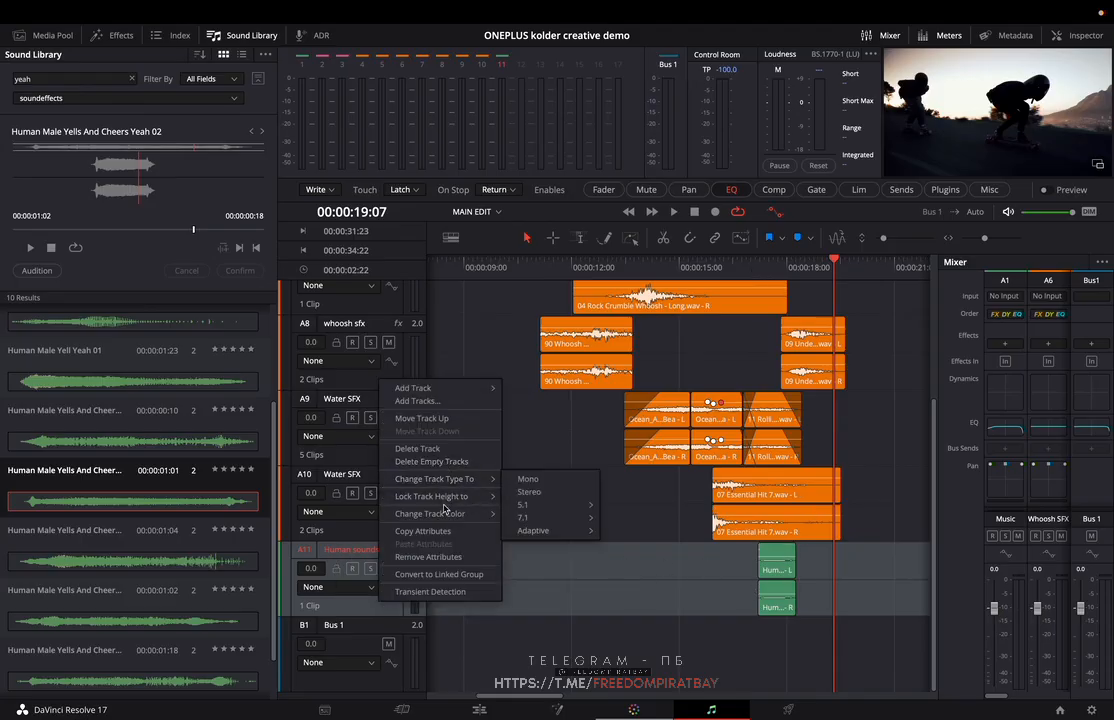
{"action": "mouse_move", "coordinate": [463, 513]}
{"action": "left_click", "coordinate": [564, 481]}
- Play back the cheer, move its clip on the Human sounds track earlier to about 00:00:17:00 and play it back again
{"action": "key", "text": "space"}
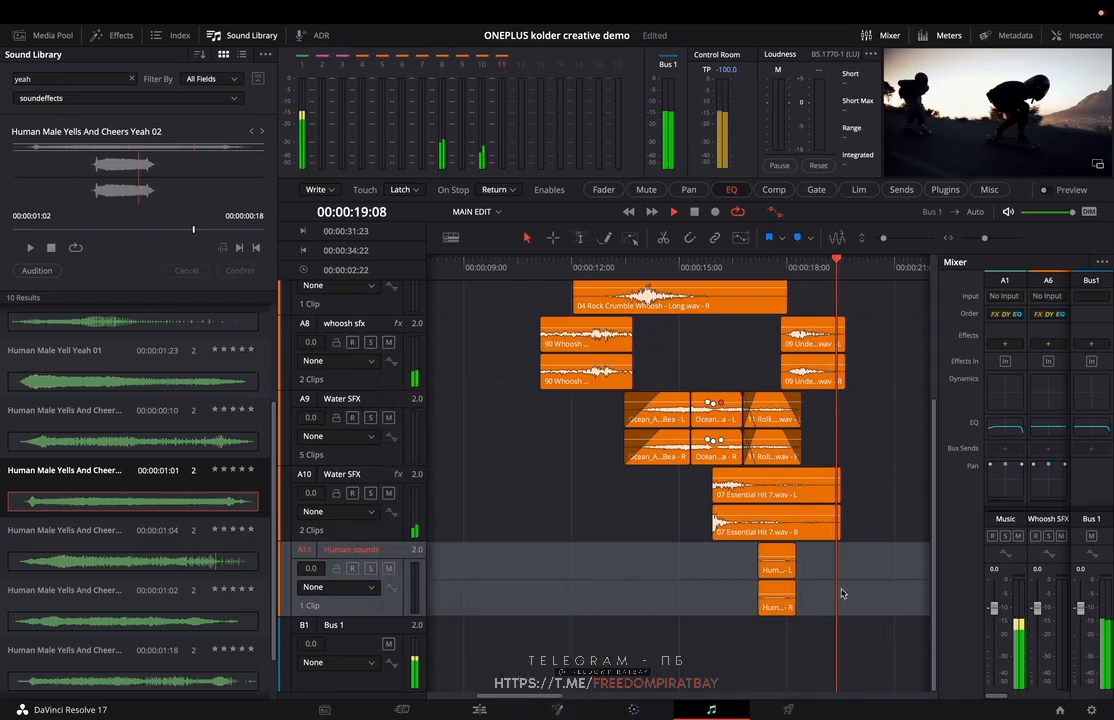
{"action": "left_click", "coordinate": [747, 266]}
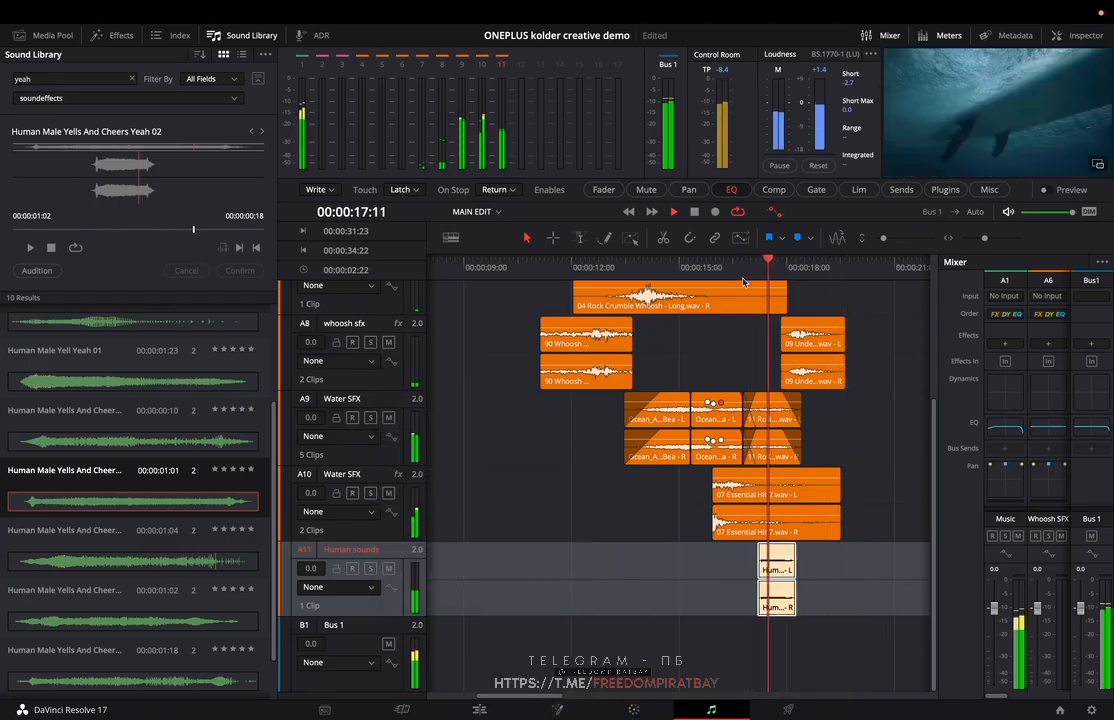
{"action": "left_click", "coordinate": [732, 270]}
{"action": "key", "text": "space"}
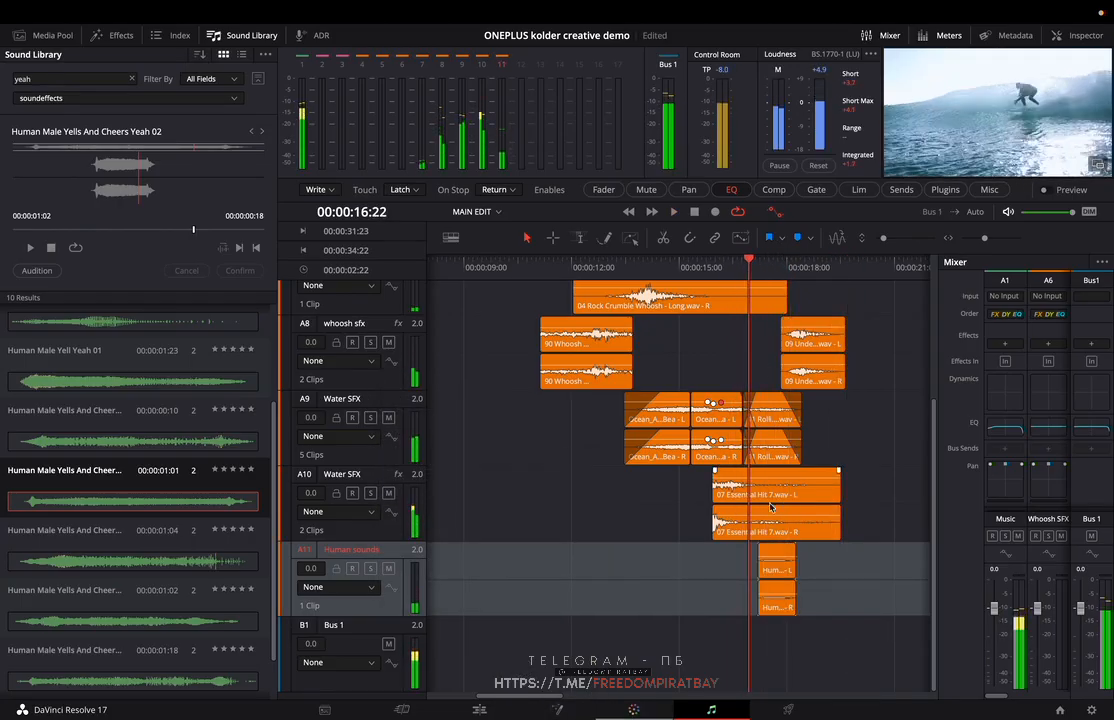
{"action": "left_click_drag", "start_coordinate": [775, 573], "coordinate": [768, 572]}
{"action": "key", "text": "space"}
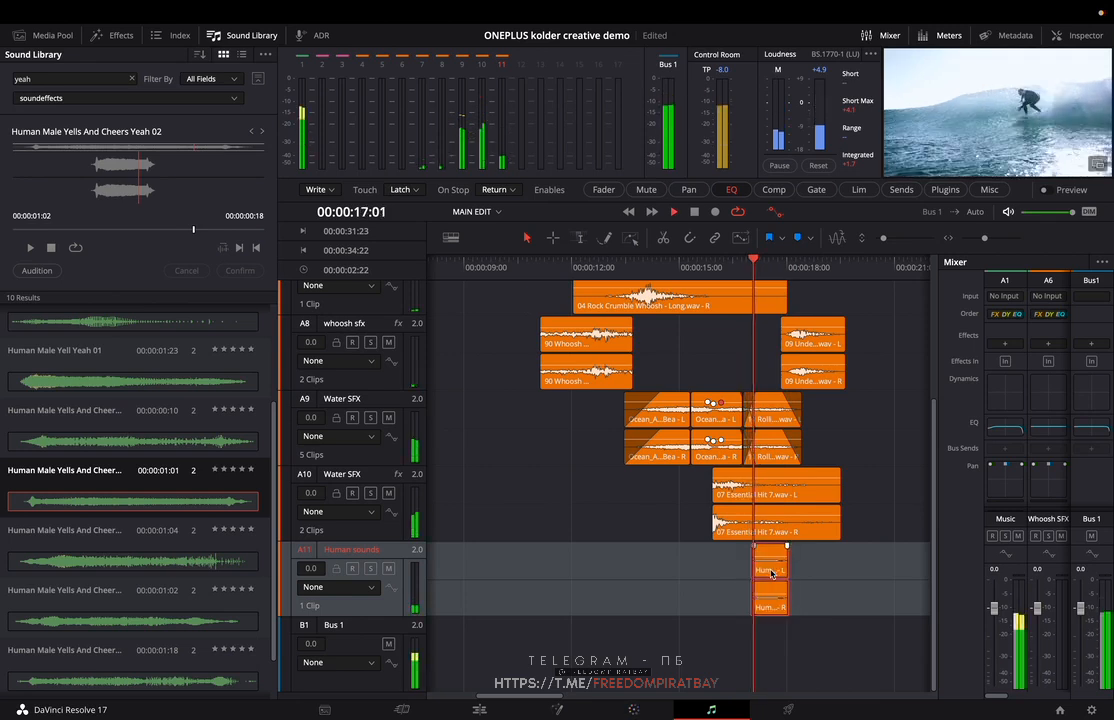
{"action": "left_click", "coordinate": [758, 270]}
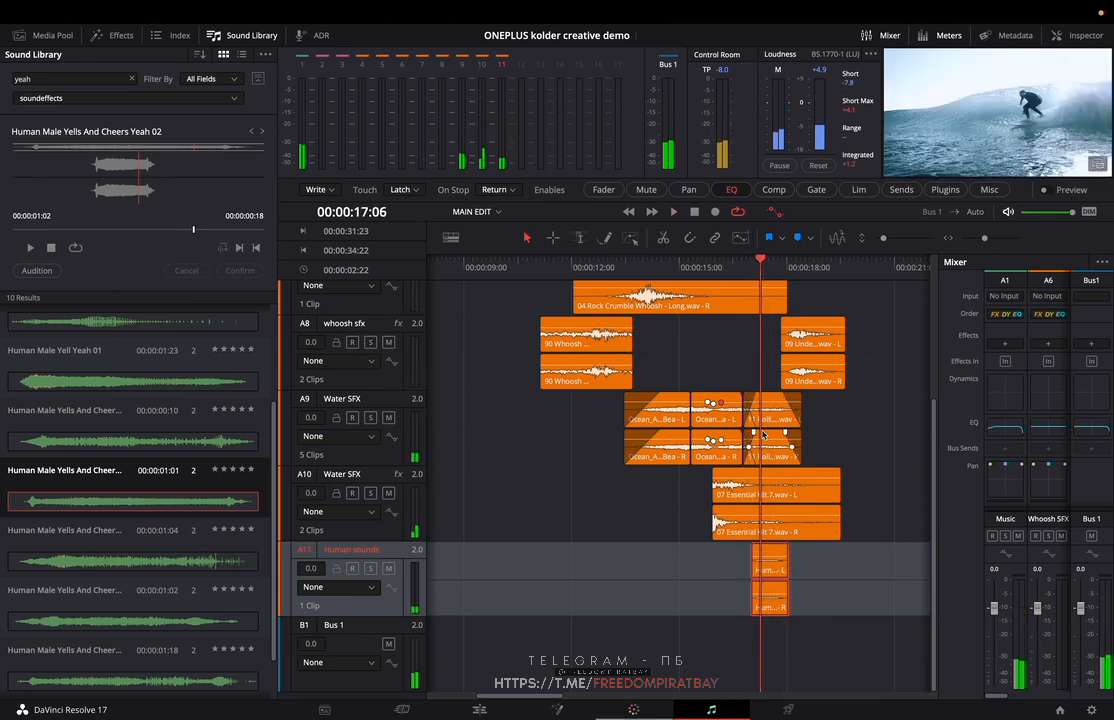
- Mark a loop range around the cheer clip from 00:00:16:15 to 00:00:18:07 and play it
{"action": "left_click_drag", "start_coordinate": [758, 268], "coordinate": [798, 269]}
{"action": "key", "text": "i"}
{"action": "key", "text": "o"}
{"action": "key", "text": "space"}
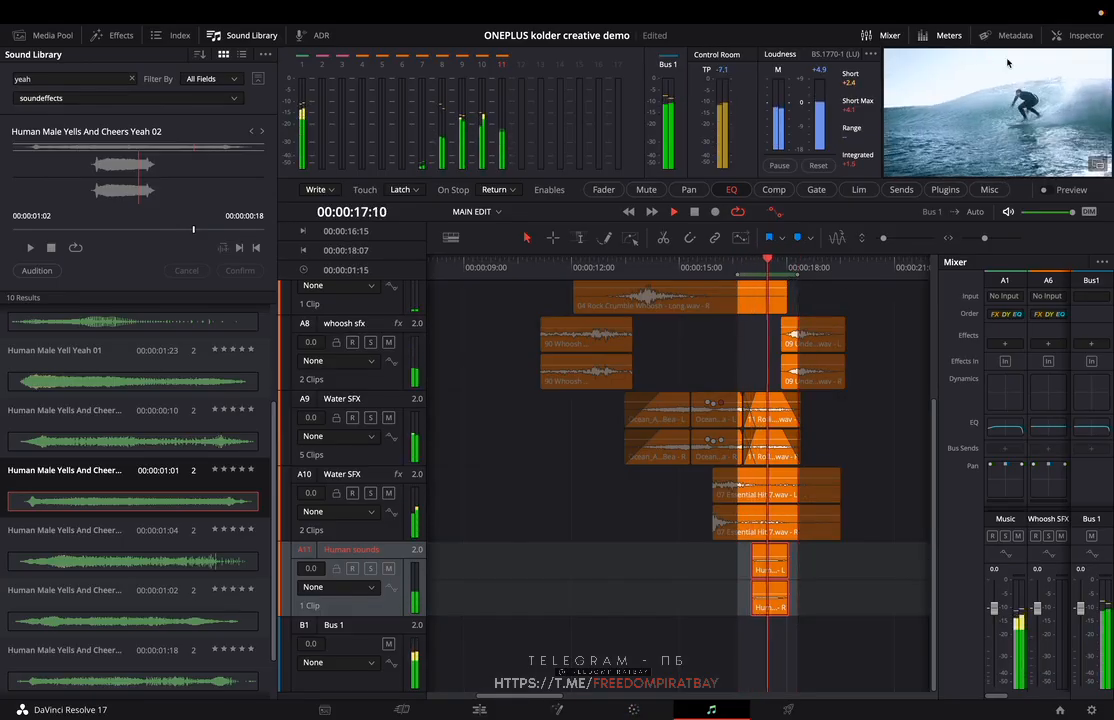
- Try a 4-semitone pitch on the cheer clip, solo the Human sounds track temporarily to compare, and set the pitch to -2 semitones
{"action": "left_click", "coordinate": [1084, 36]}
{"action": "left_click_drag", "start_coordinate": [977, 210], "coordinate": [983, 213]}
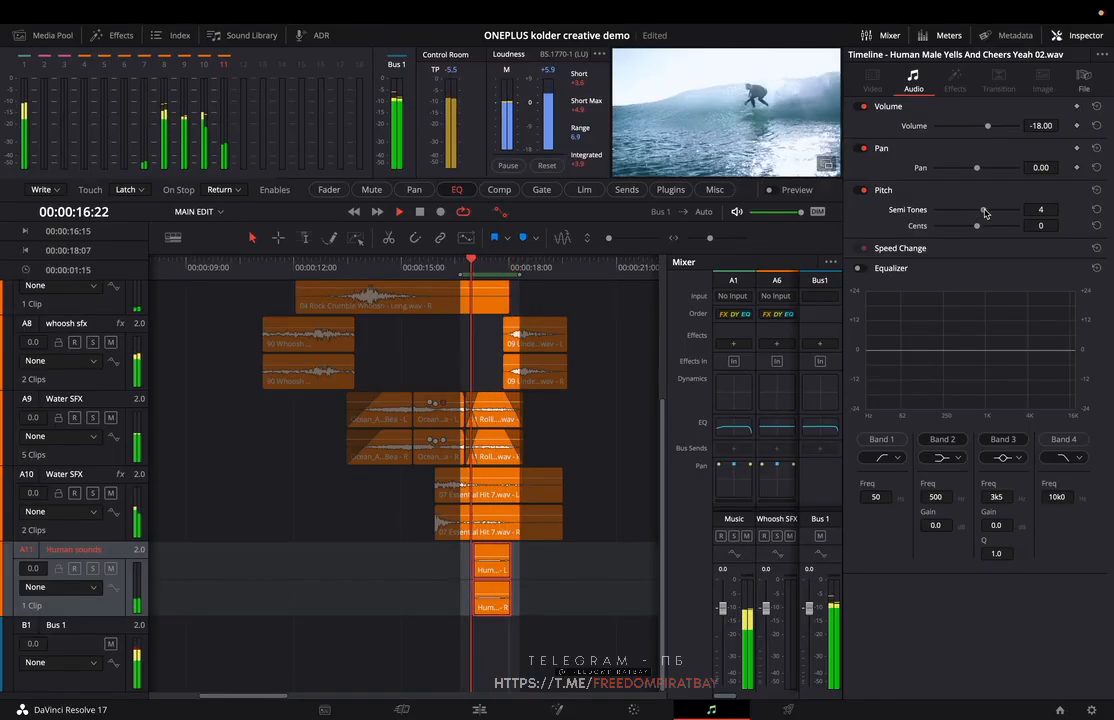
{"action": "left_click", "coordinate": [92, 568]}
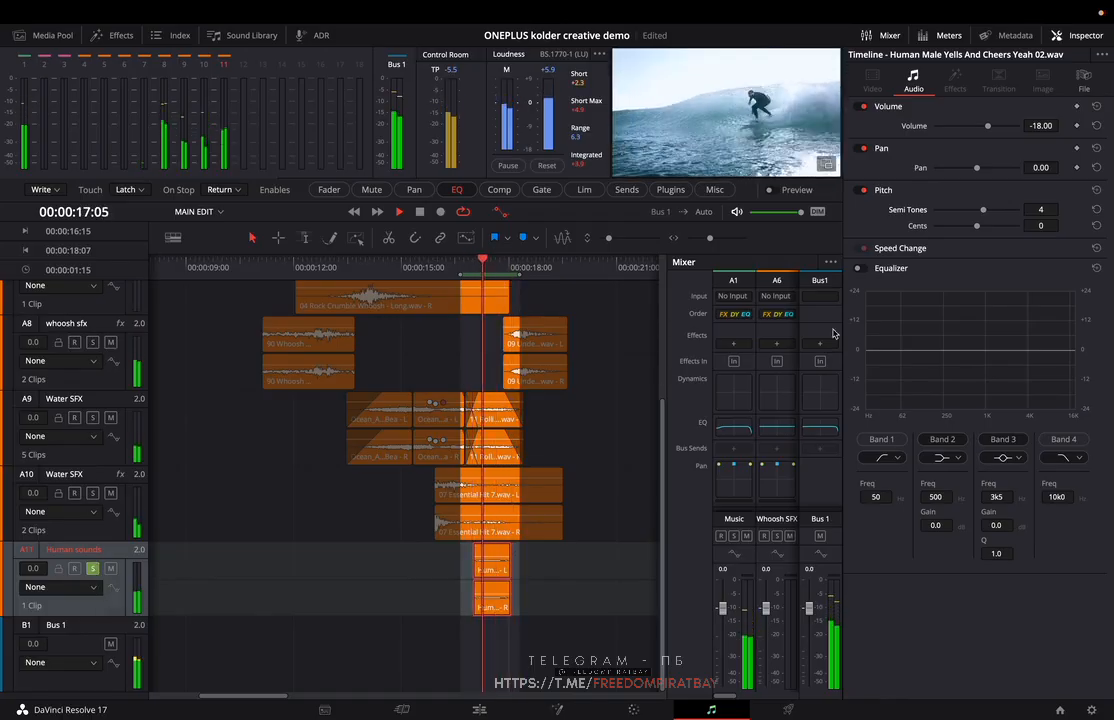
{"action": "left_click_drag", "start_coordinate": [984, 211], "coordinate": [972, 212]}
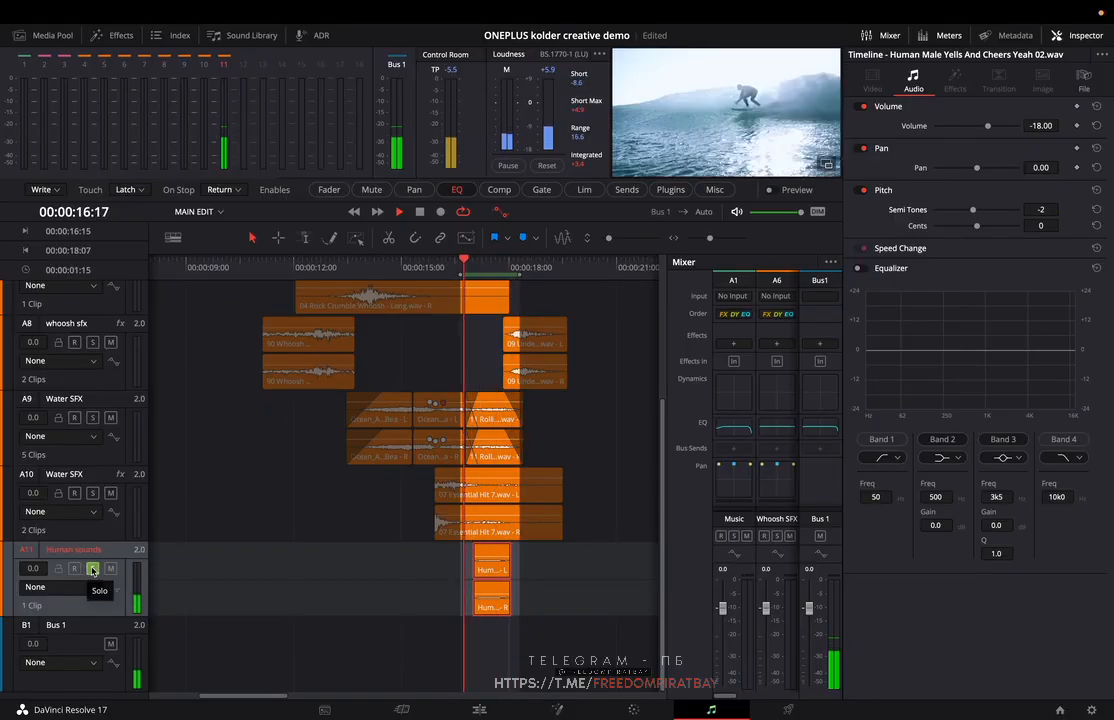
{"action": "key", "text": "space"}
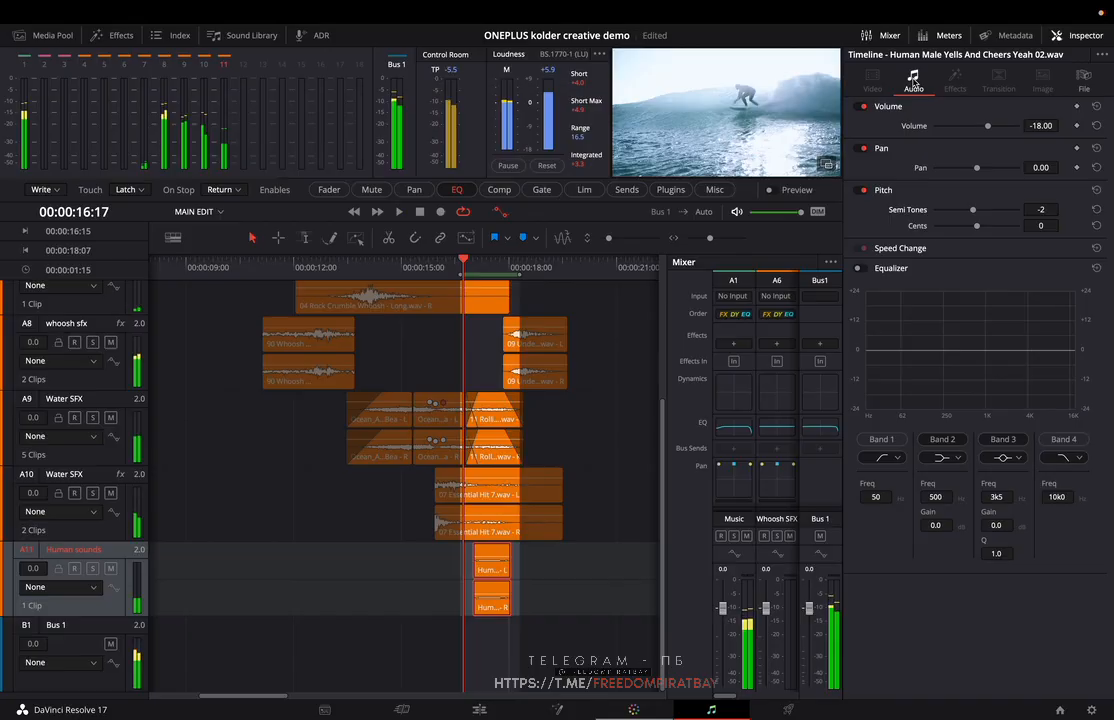
{"action": "left_click", "coordinate": [1078, 38]}
- Play back the end of the surfing section from about 00:00:16:00 to check the cheer in the mix
{"action": "key", "text": "space"}
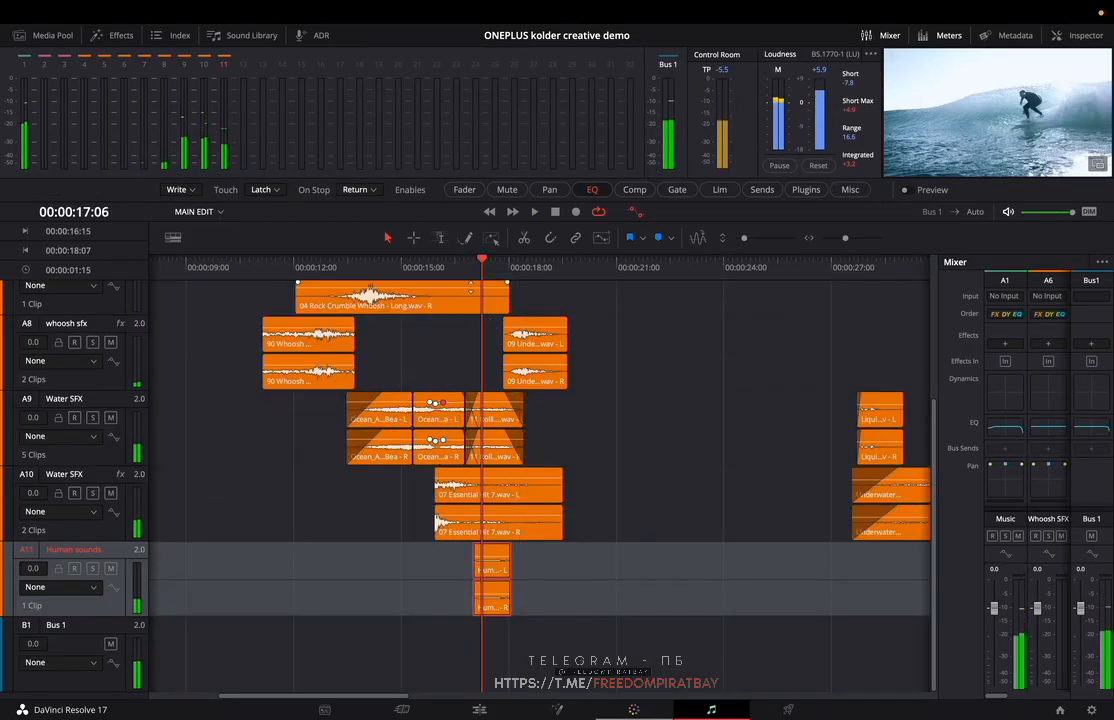
{"action": "left_click", "coordinate": [438, 268]}
{"action": "key", "text": "space"}
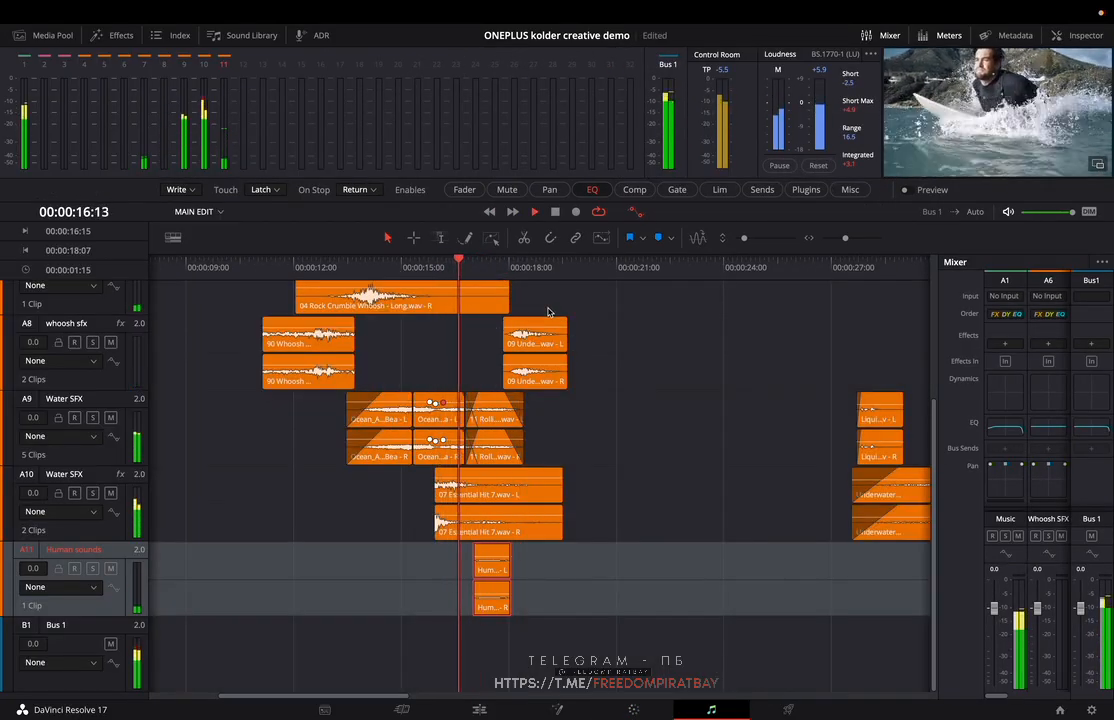
{"action": "key", "text": "super+minus"}
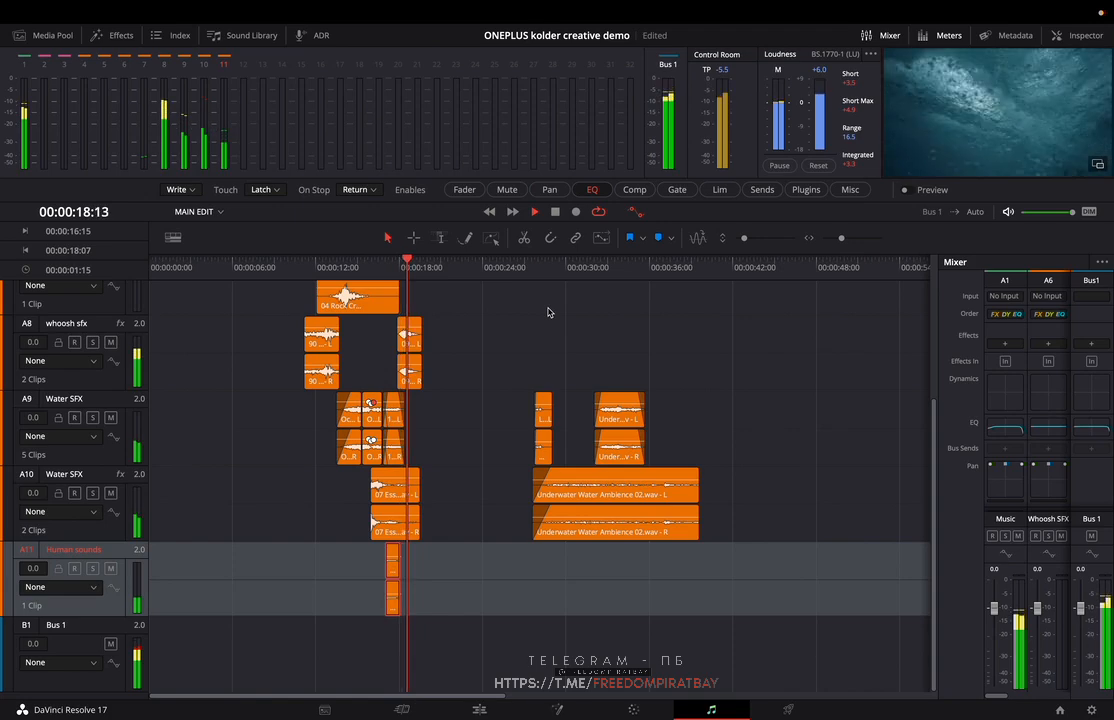
{"action": "left_click", "coordinate": [390, 270]}
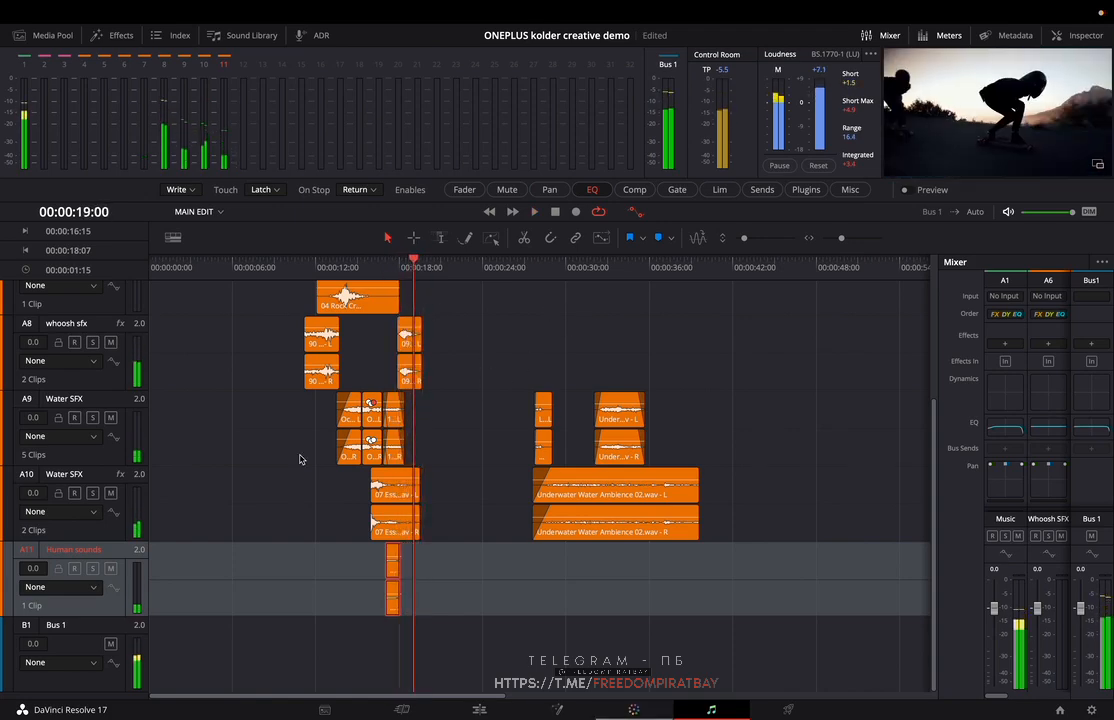
- Search the sound library for whoosh and audition 03 Essential Whoosh 3 and 04 Essential Whoosh 4
{"action": "left_click", "coordinate": [243, 35]}
{"action": "left_click", "coordinate": [106, 80]}
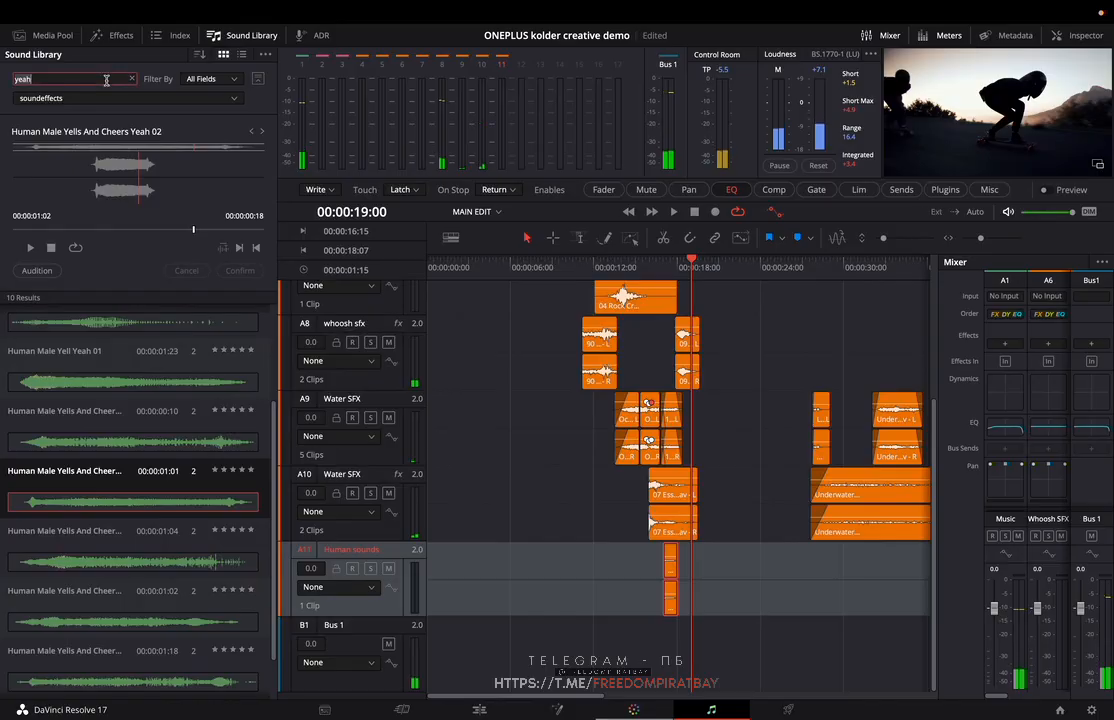
{"action": "type", "text": "whoosh"}
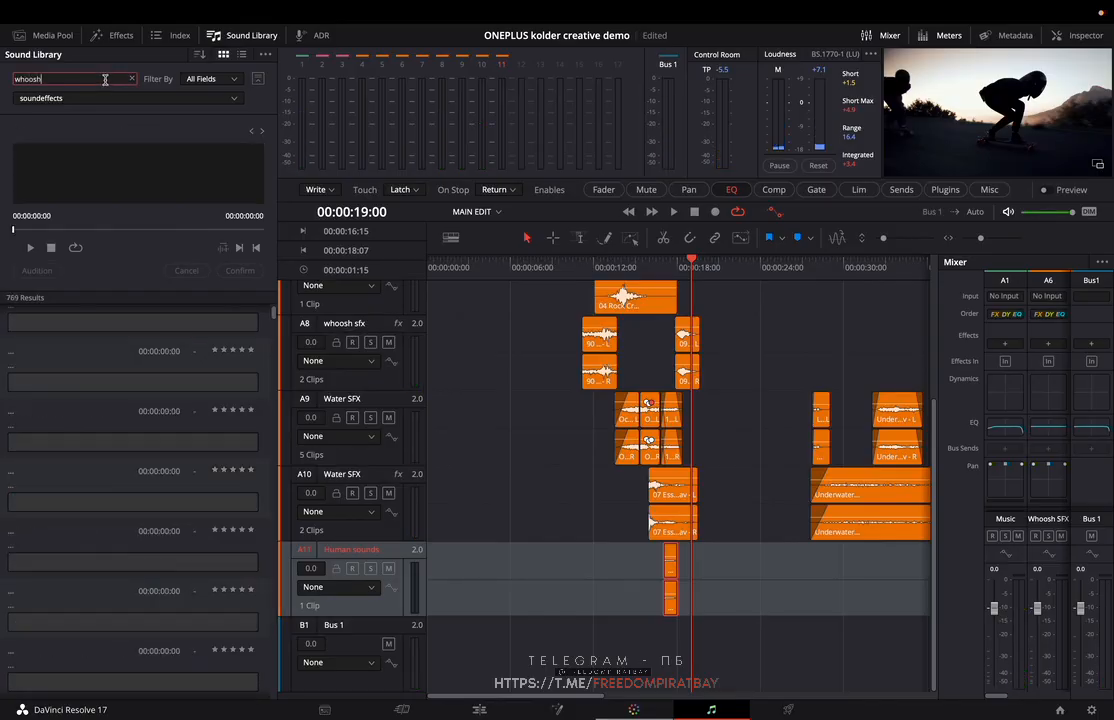
{"action": "left_click", "coordinate": [112, 406]}
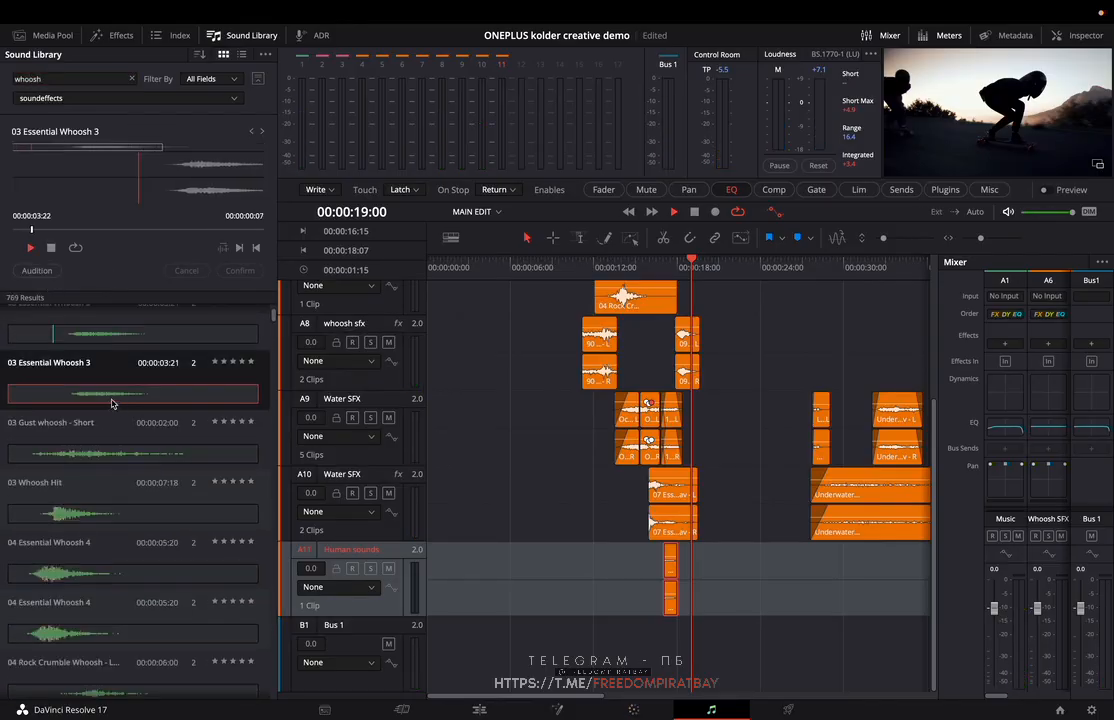
{"action": "scroll", "coordinate": [120, 380], "scroll_direction": "down", "scroll_amount": 3}
{"action": "left_click", "coordinate": [120, 396]}
{"action": "scroll", "coordinate": [126, 420], "scroll_direction": "down", "scroll_amount": 4}
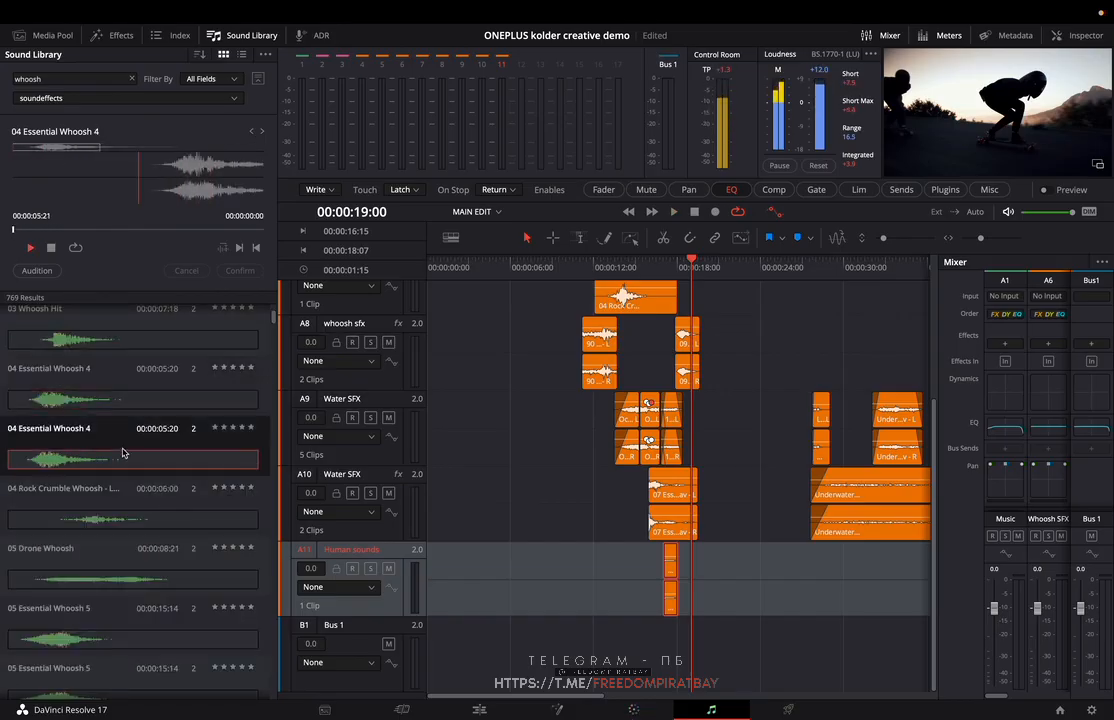
- Audition 05 Essential Whoosh 5, both 06 Essential Whoosh 6 versions, 06 Whoosh Hit A, 07 Essential Whoosh 7 and 07 Whoosh Hit B
{"action": "left_click", "coordinate": [127, 413]}
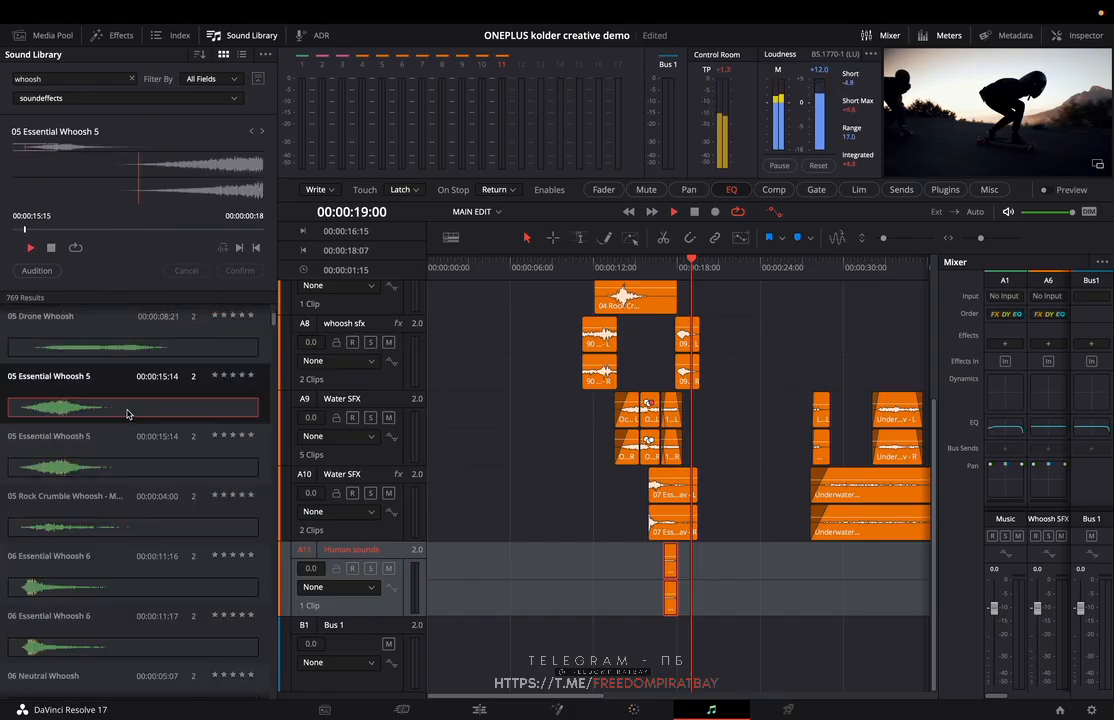
{"action": "scroll", "coordinate": [126, 413], "scroll_direction": "down", "scroll_amount": 4}
{"action": "left_click", "coordinate": [116, 368]}
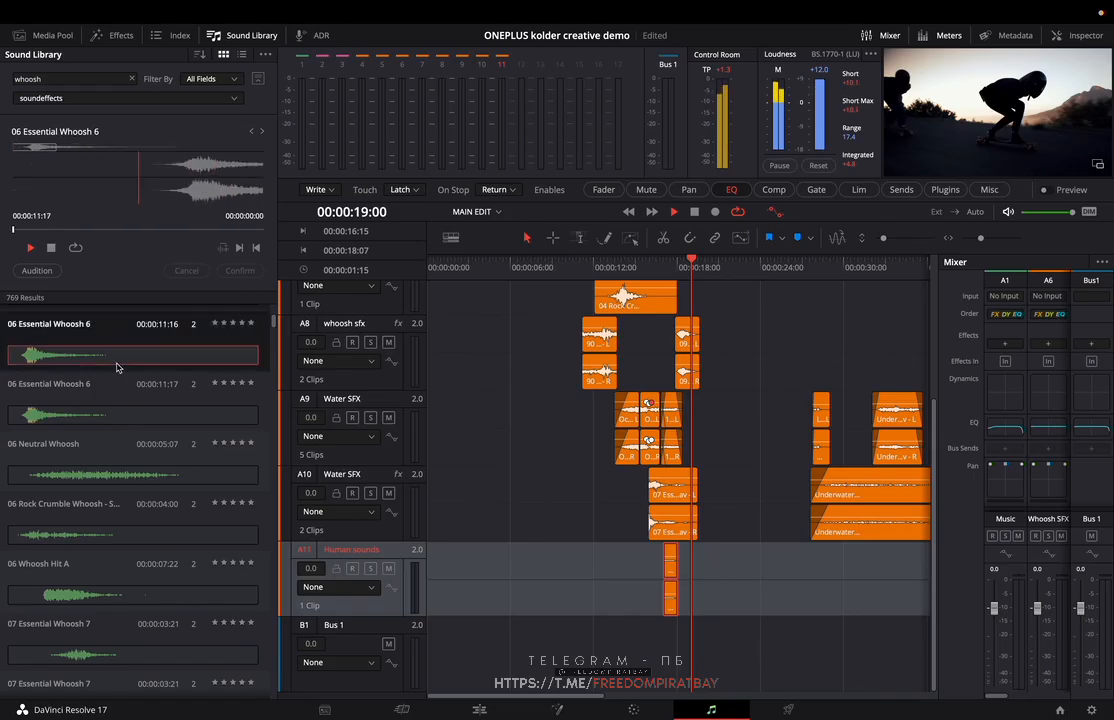
{"action": "left_click", "coordinate": [122, 413]}
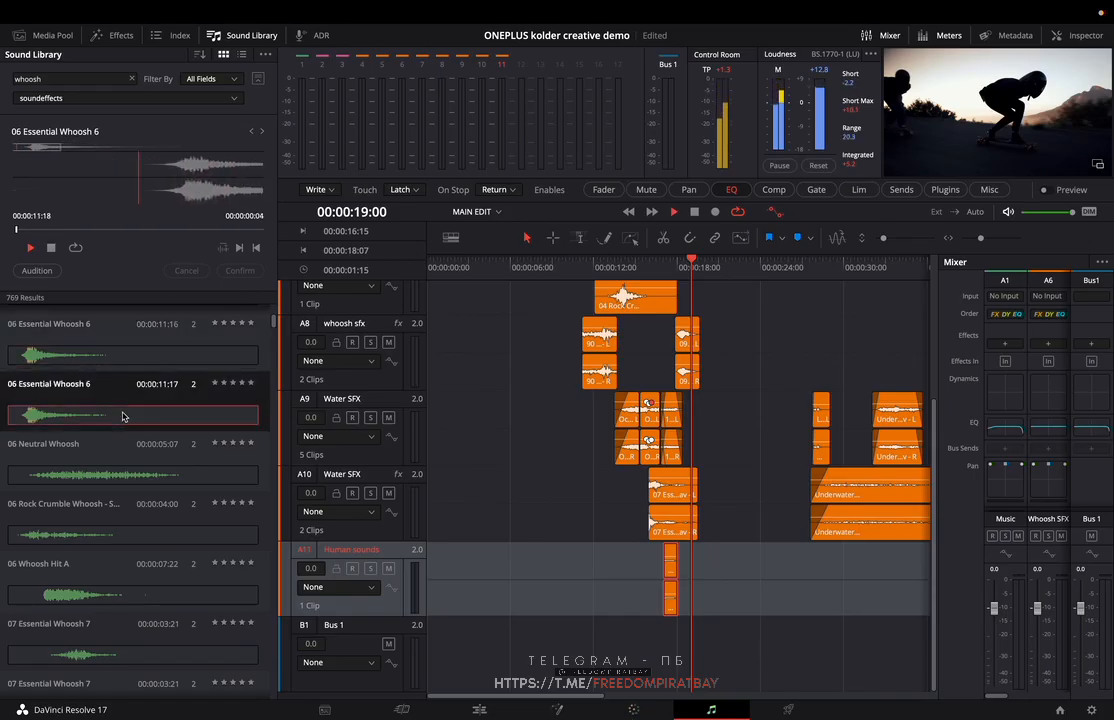
{"action": "scroll", "coordinate": [122, 416], "scroll_direction": "down", "scroll_amount": 2}
{"action": "left_click", "coordinate": [117, 444]}
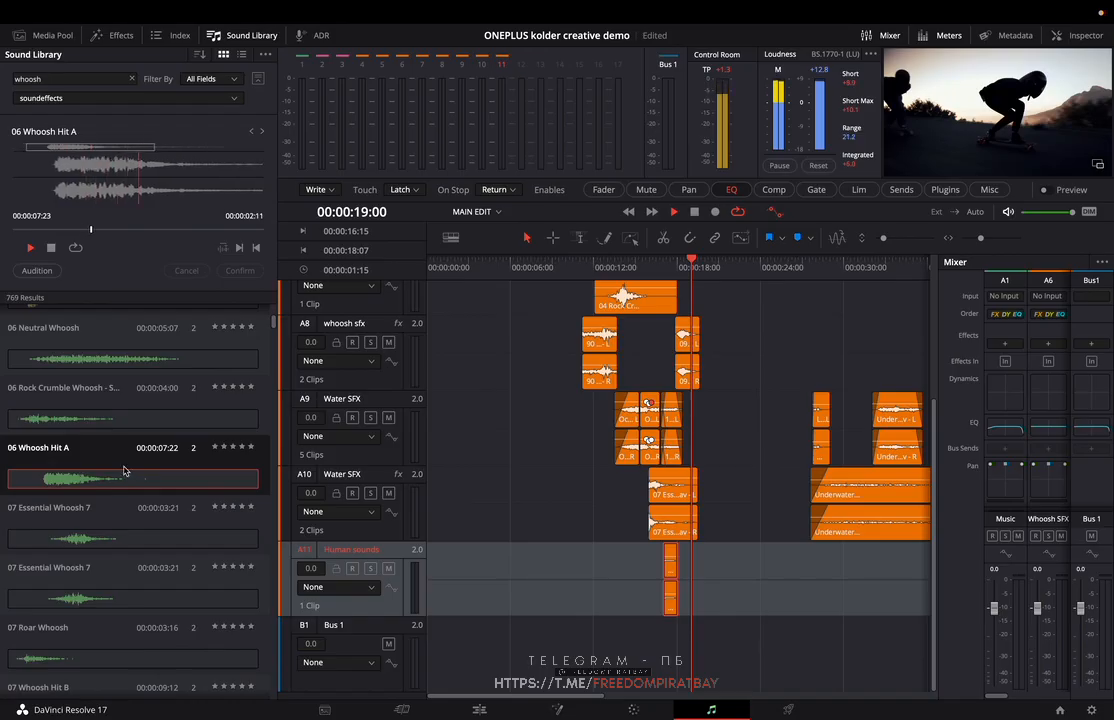
{"action": "scroll", "coordinate": [124, 470], "scroll_direction": "down", "scroll_amount": 2}
{"action": "left_click", "coordinate": [117, 460]}
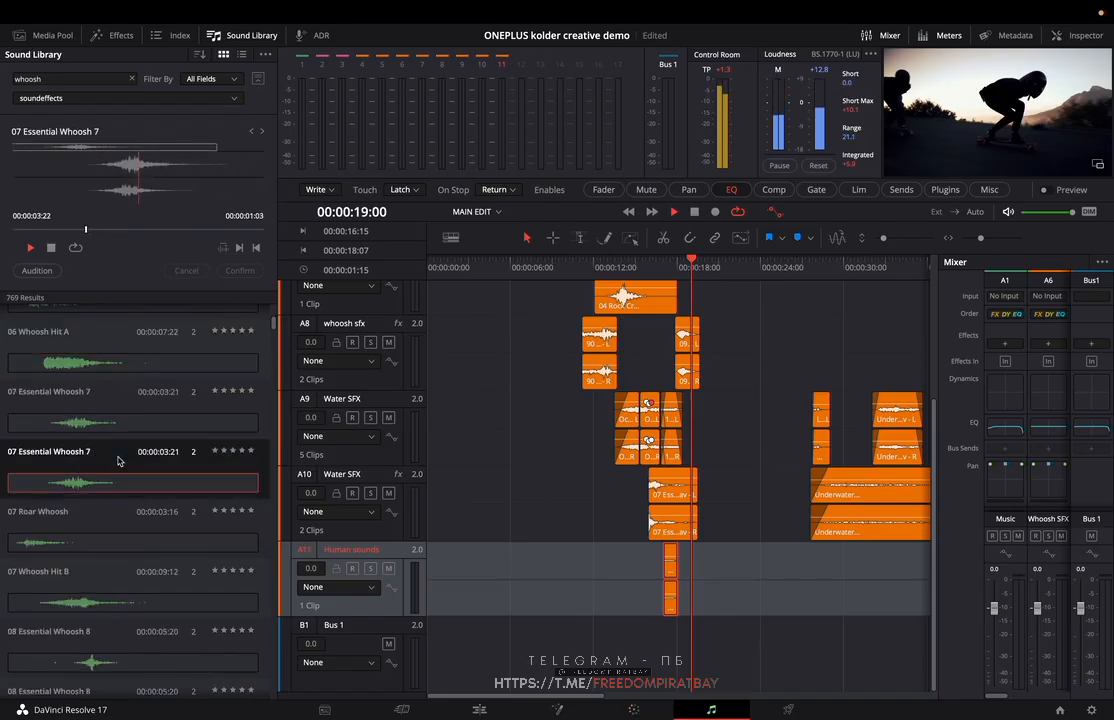
{"action": "scroll", "coordinate": [124, 440], "scroll_direction": "down", "scroll_amount": 2}
{"action": "left_click", "coordinate": [125, 452]}
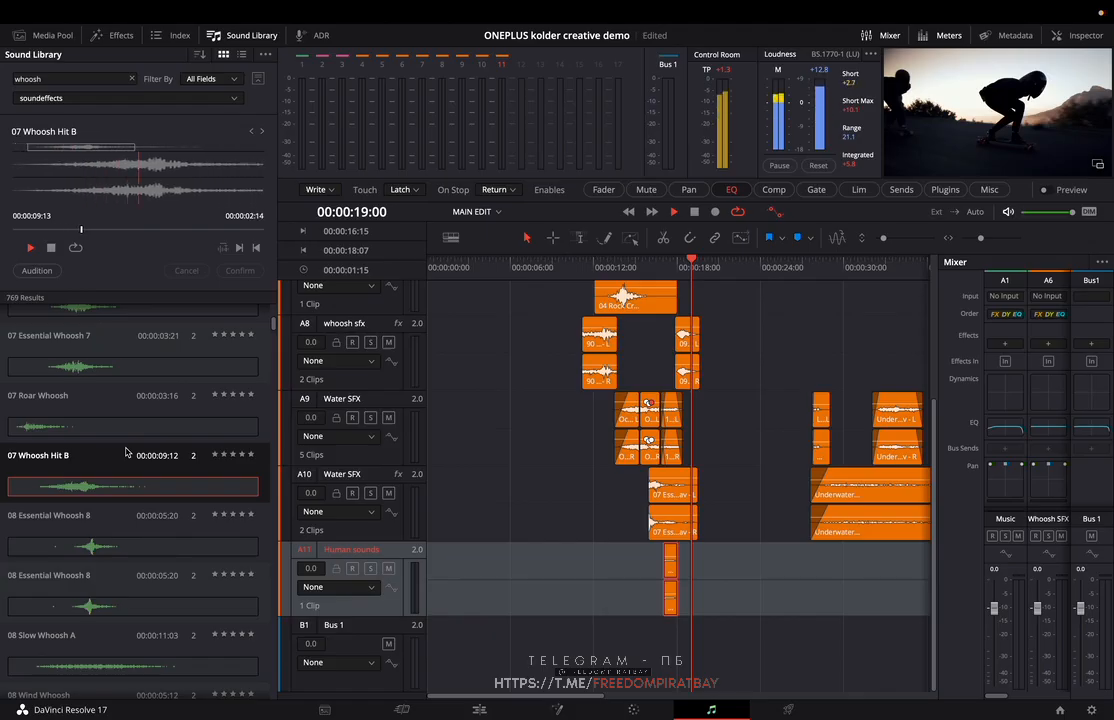
- Audition 08 Essential Whoosh 8, 09 Essential Whoosh 9 and 09 Underwater Whoosh from the whoosh results in the sound library
{"action": "left_click", "coordinate": [124, 425]}
{"action": "scroll", "coordinate": [127, 430], "scroll_direction": "down", "scroll_amount": 2}
{"action": "left_click", "coordinate": [129, 430]}
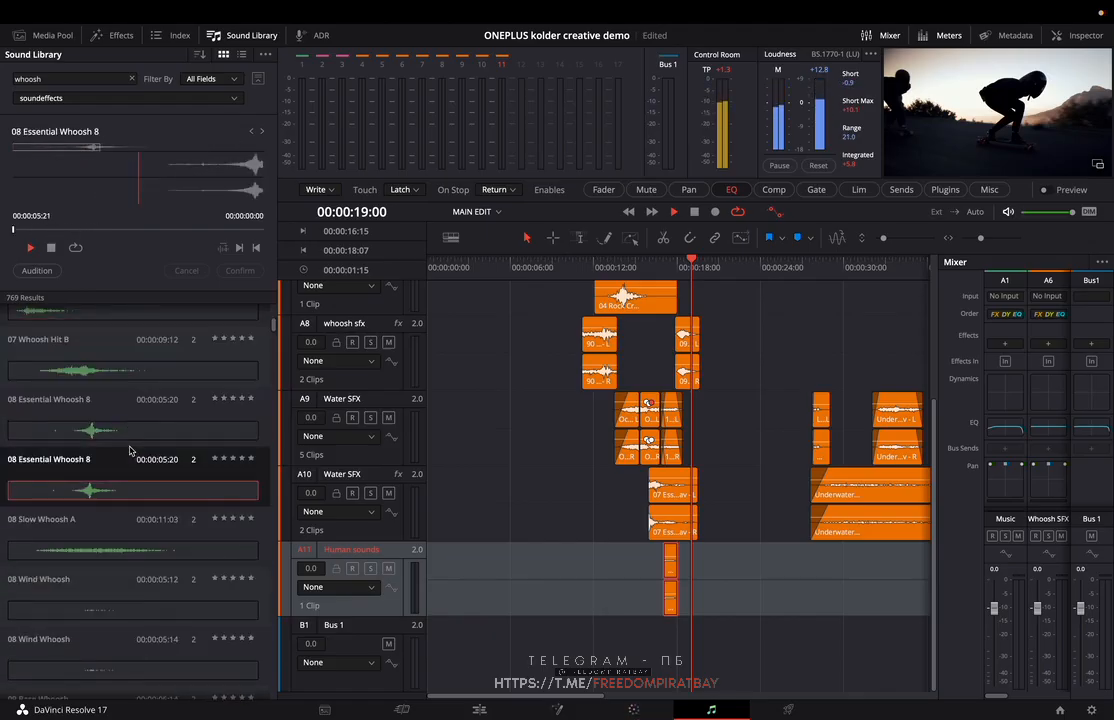
{"action": "scroll", "coordinate": [129, 445], "scroll_direction": "down", "scroll_amount": 4}
{"action": "scroll", "coordinate": [136, 420], "scroll_direction": "down", "scroll_amount": 2}
{"action": "left_click", "coordinate": [140, 499]}
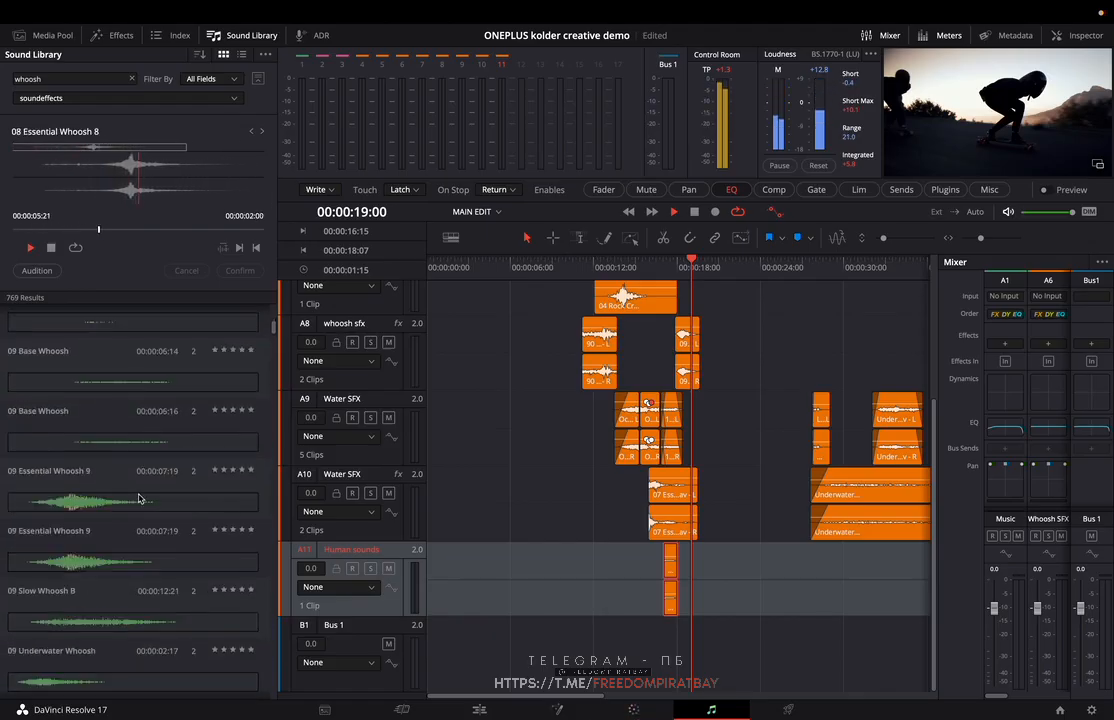
{"action": "scroll", "coordinate": [130, 480], "scroll_direction": "down", "scroll_amount": 4}
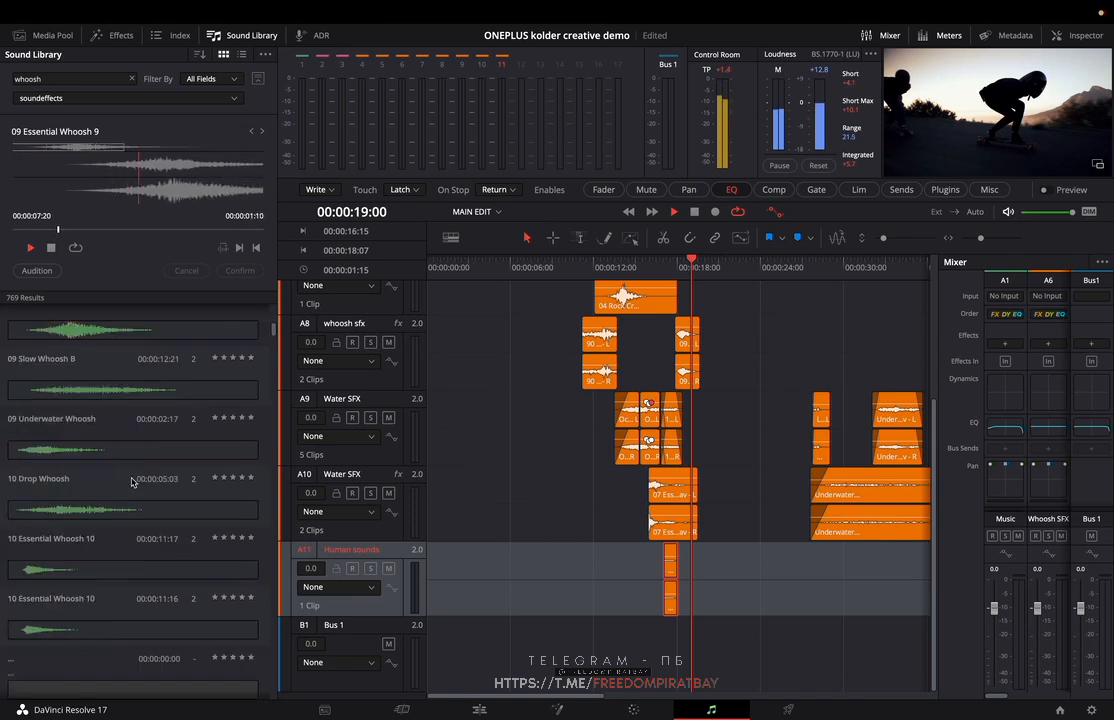
{"action": "left_click", "coordinate": [121, 459]}
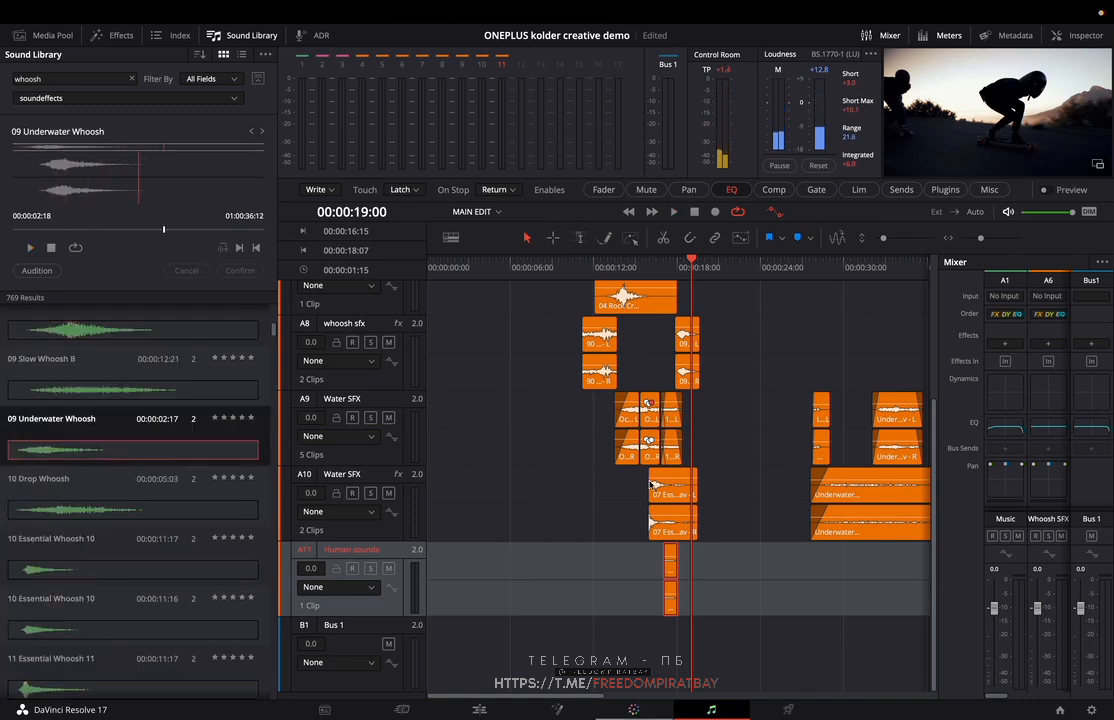
- Audition 11 Essential Whoosh 11, 11. Birds of Paradise Whoosh, 12 Essential Whoosh 12, 12 Flange Whoosh B and 13 Deep Rush Whoosh - Long
{"action": "scroll", "coordinate": [715, 540], "scroll_direction": "up", "scroll_amount": 5}
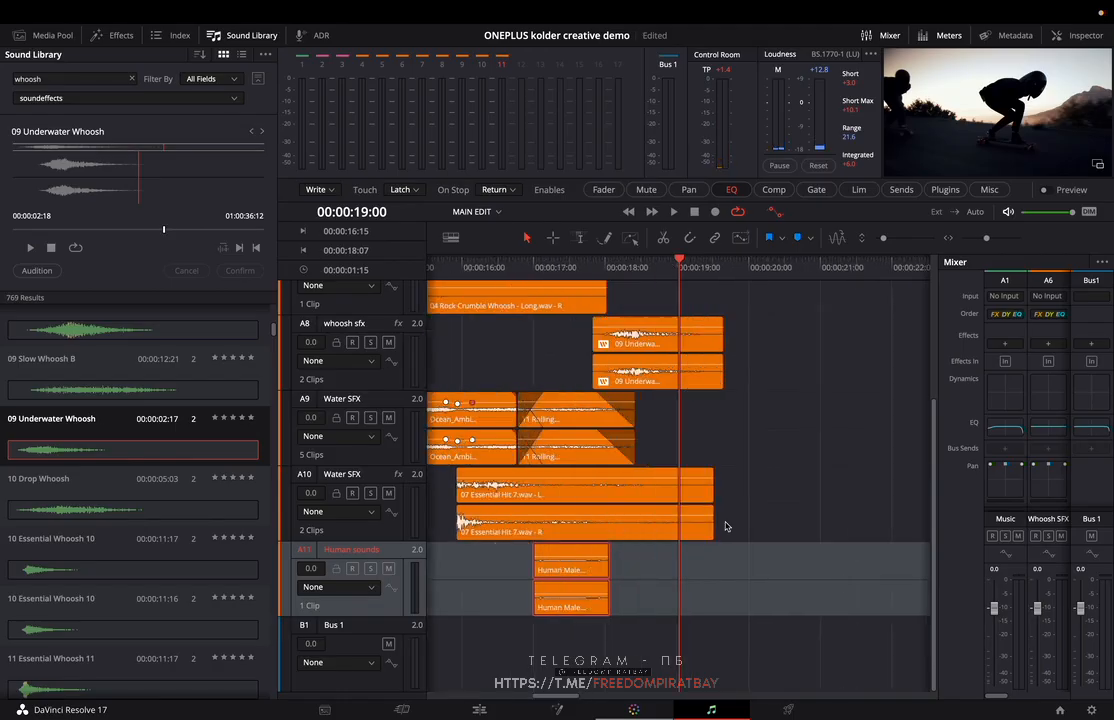
{"action": "scroll", "coordinate": [647, 405], "scroll_direction": "down", "scroll_amount": 3}
{"action": "scroll", "coordinate": [118, 462], "scroll_direction": "down", "scroll_amount": 4}
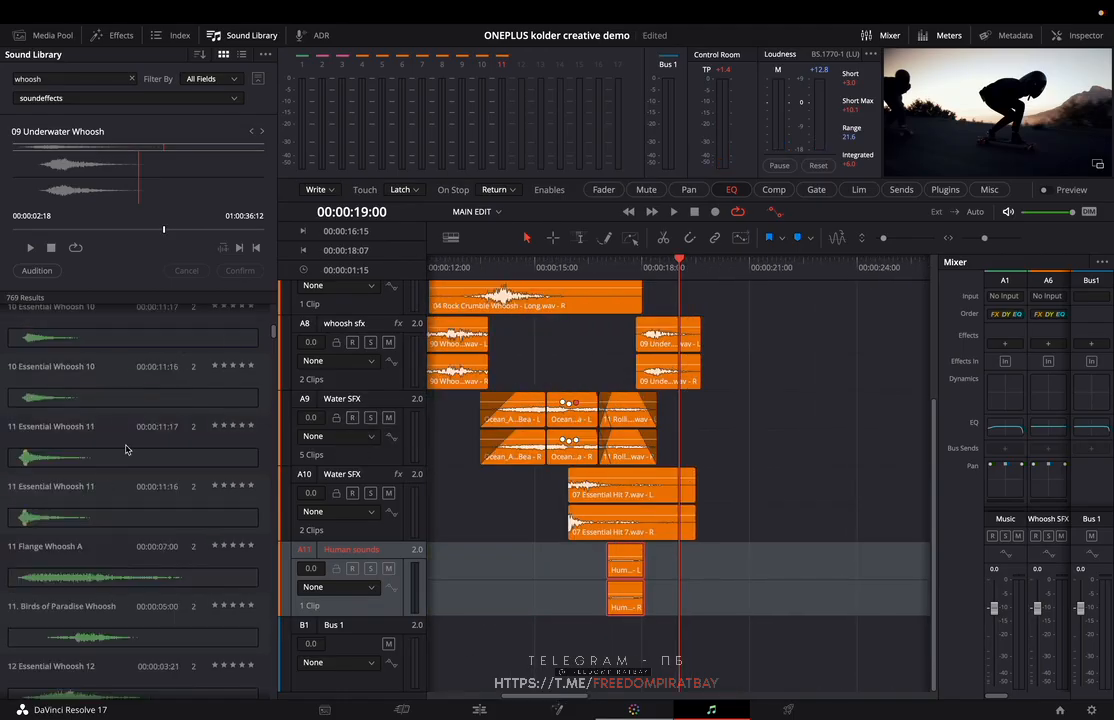
{"action": "left_click", "coordinate": [117, 460]}
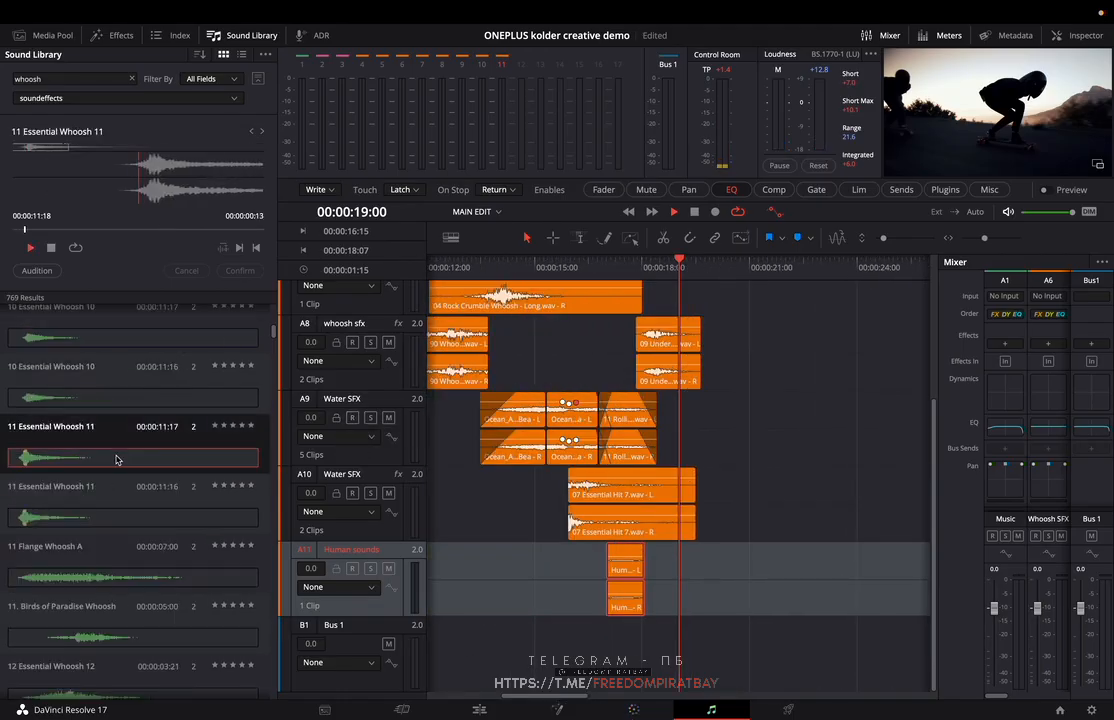
{"action": "scroll", "coordinate": [118, 460], "scroll_direction": "down", "scroll_amount": 3}
{"action": "left_click", "coordinate": [132, 462]}
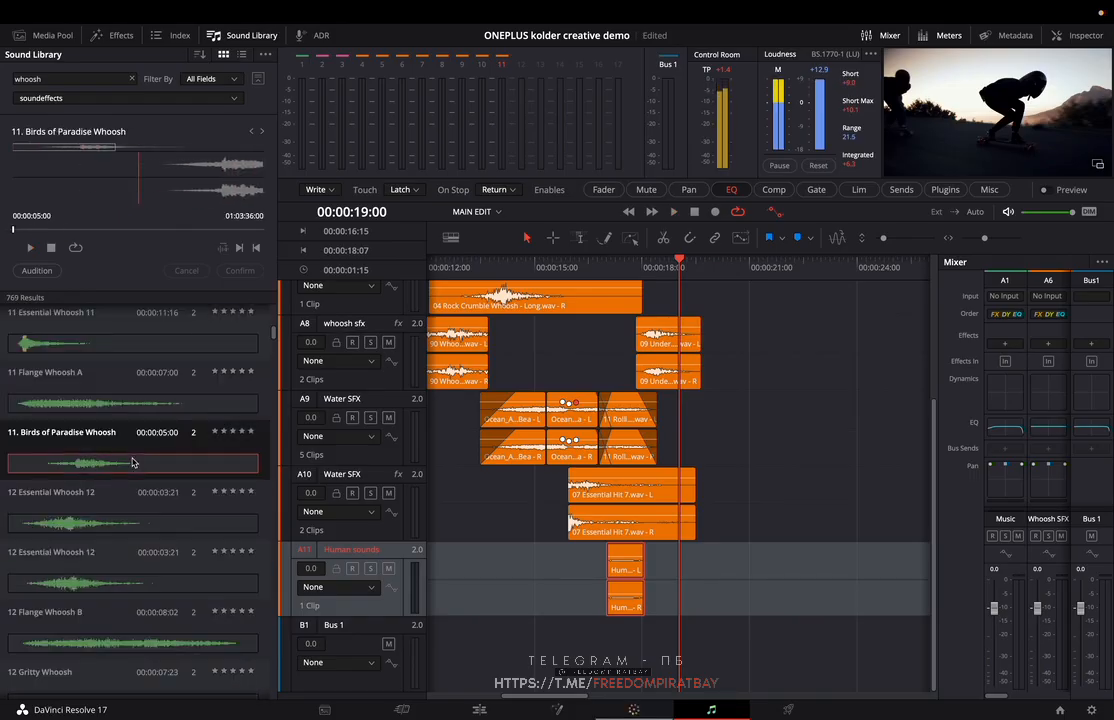
{"action": "scroll", "coordinate": [140, 464], "scroll_direction": "down", "scroll_amount": 3}
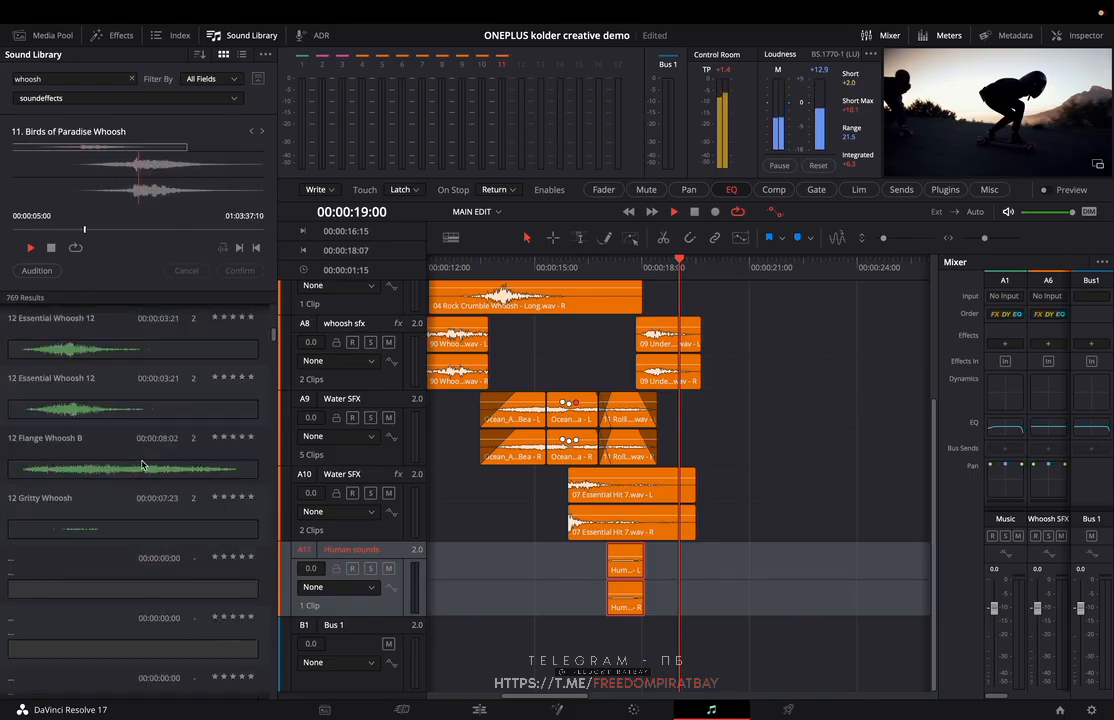
{"action": "left_click", "coordinate": [133, 409]}
{"action": "left_click", "coordinate": [139, 468]}
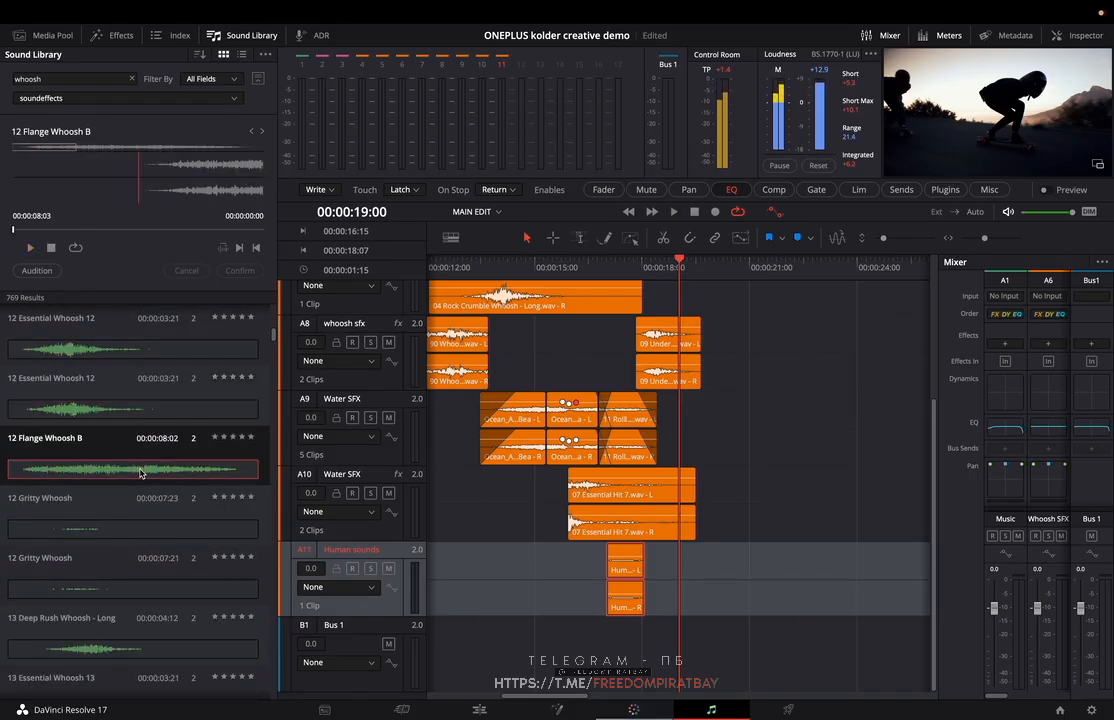
{"action": "scroll", "coordinate": [141, 450], "scroll_direction": "down", "scroll_amount": 3}
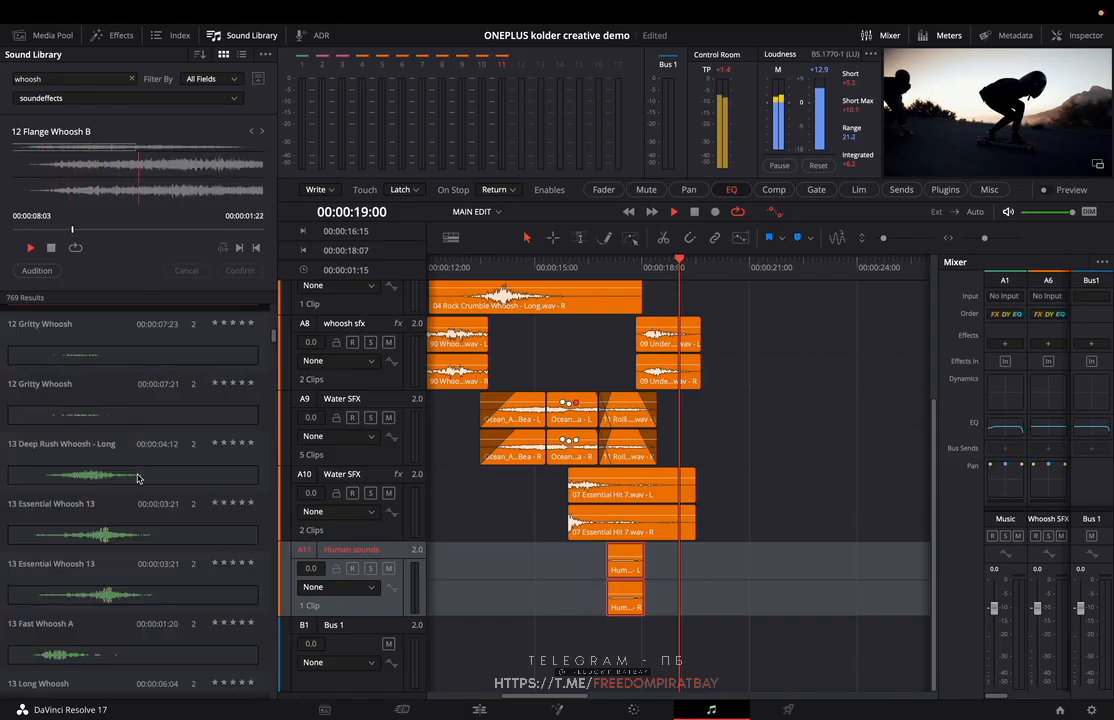
{"action": "left_click", "coordinate": [136, 476]}
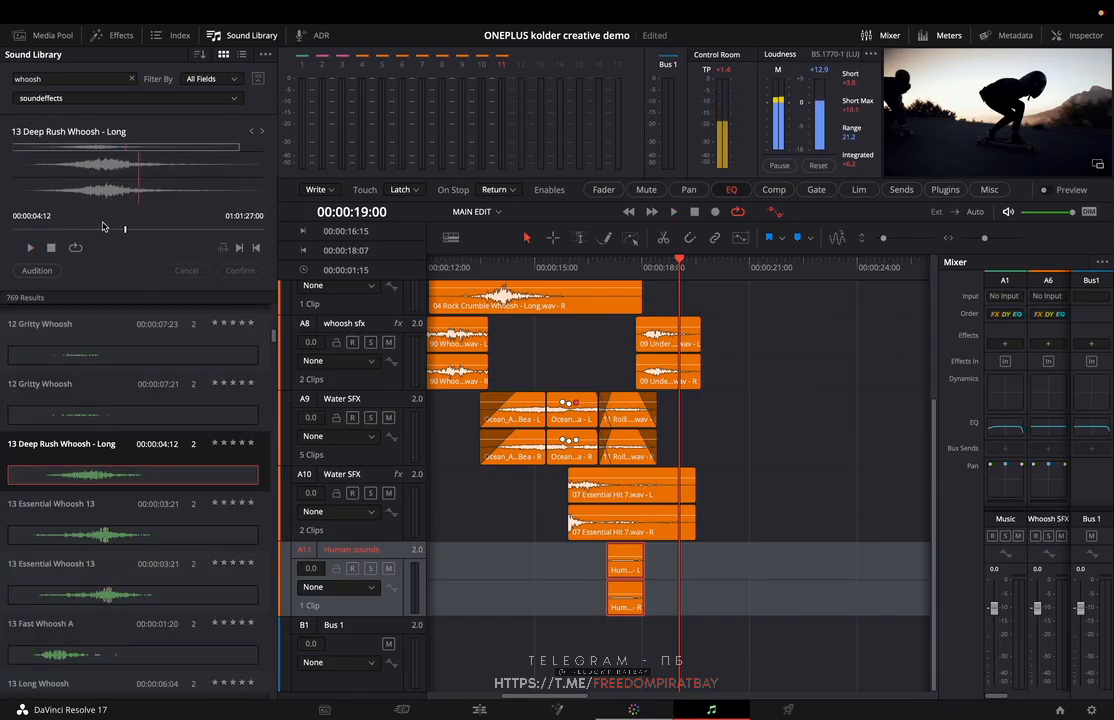
- Add 13 Deep Rush Whoosh - Long to the A7 whoosh sfx track and slide it earlier to directly follow the 04 Rock Crumble Whoosh clip
{"action": "left_click_drag", "start_coordinate": [124, 440], "coordinate": [660, 309]}
{"action": "scroll", "coordinate": [390, 420], "scroll_direction": "up", "scroll_amount": 3}
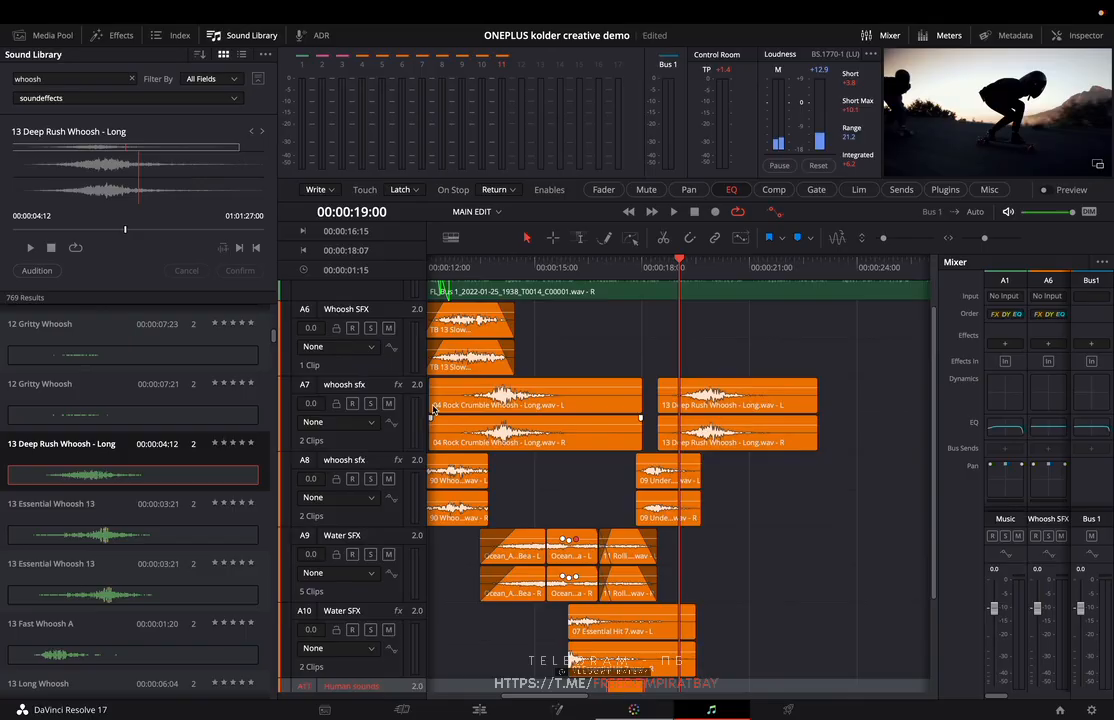
{"action": "left_click_drag", "start_coordinate": [717, 406], "coordinate": [678, 402]}
- Play back the cut from underwater to skateboarding around 00:00:18:00 to 00:00:19:12 to check the placed whoosh
{"action": "left_click", "coordinate": [641, 267]}
{"action": "key", "text": "space"}
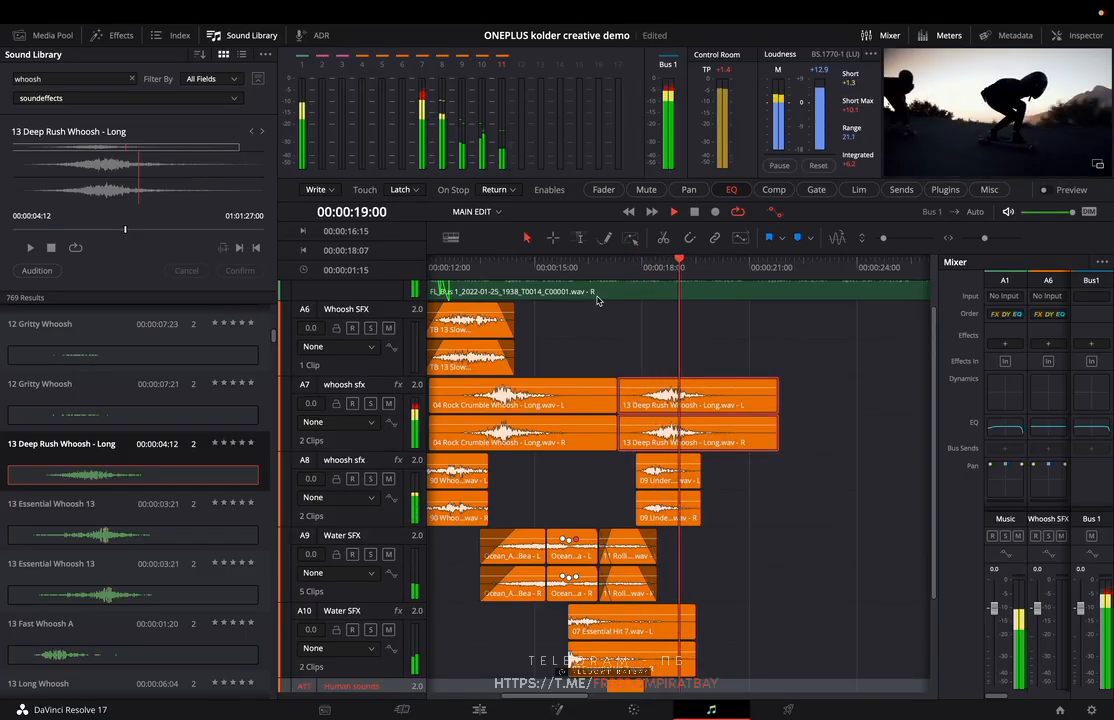
{"action": "left_click", "coordinate": [629, 272]}
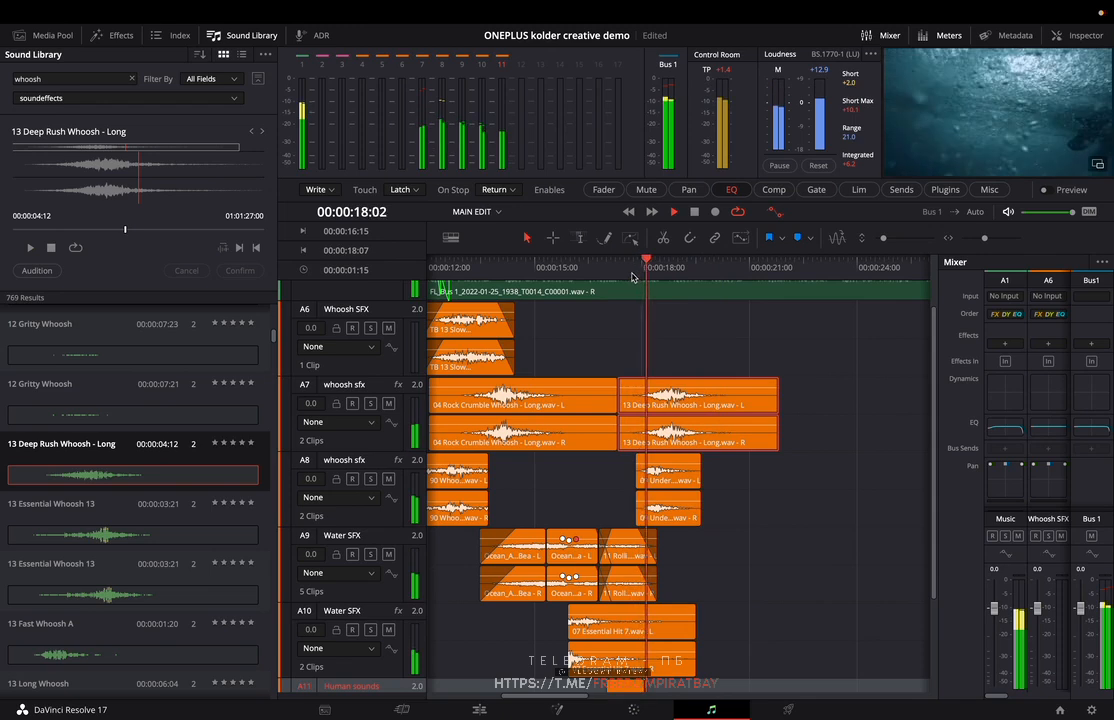
{"action": "key", "text": "space"}
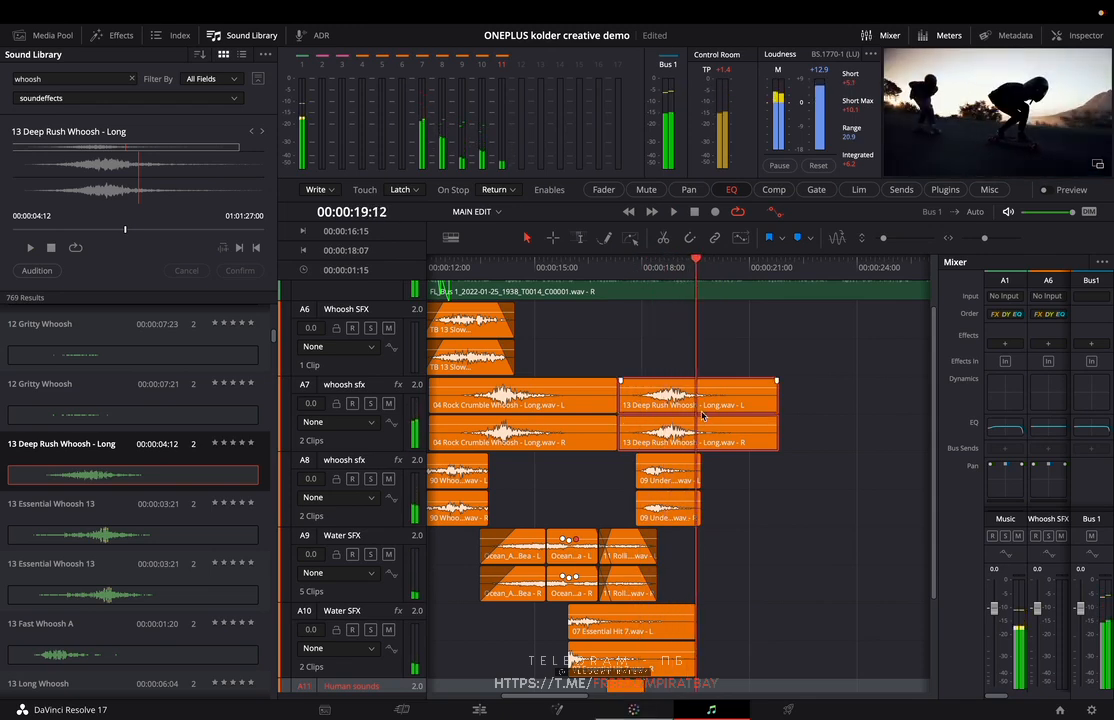
{"action": "left_click", "coordinate": [643, 268]}
{"action": "key", "text": "space"}
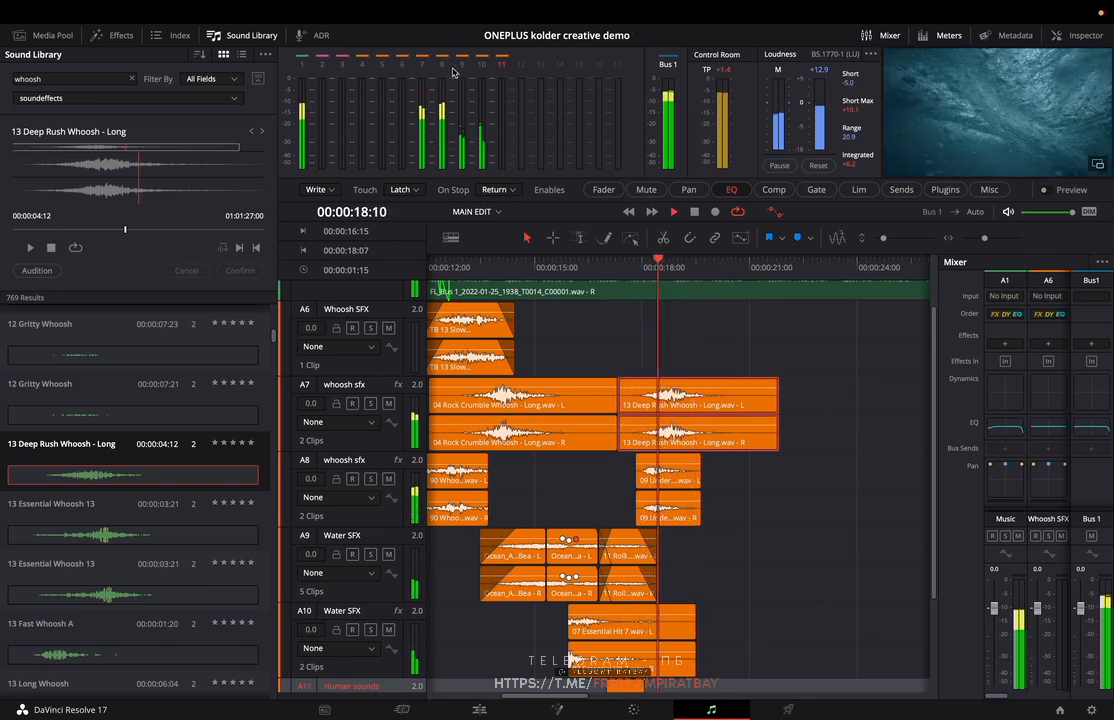
{"action": "key", "text": "space"}
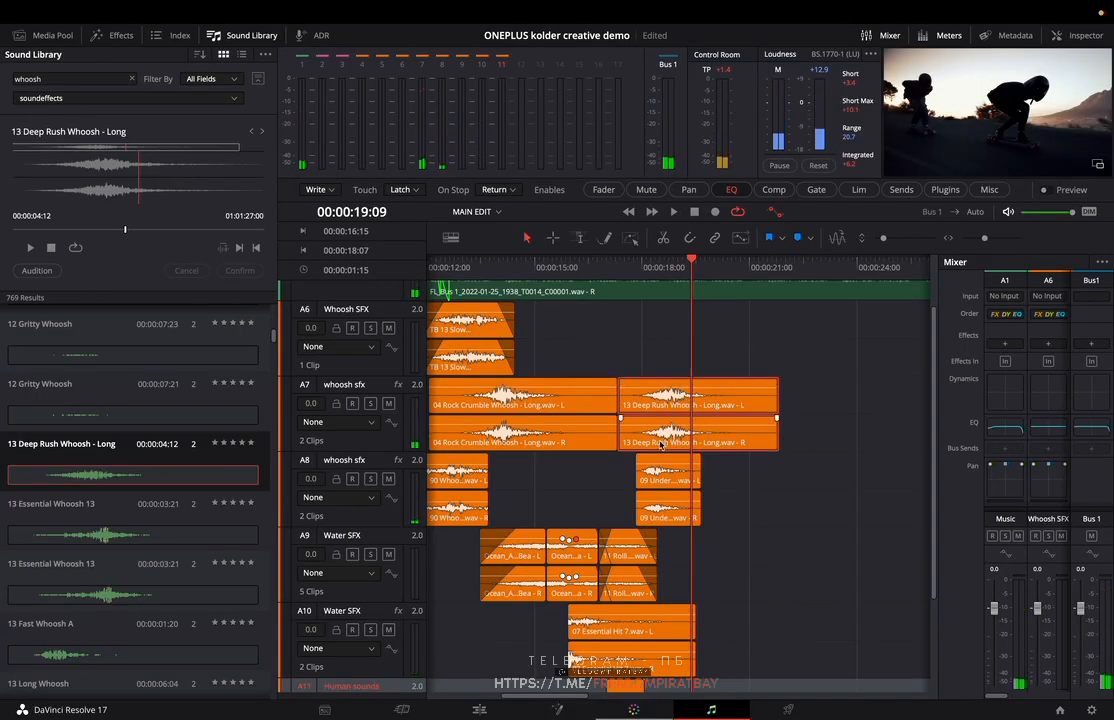
- Lower the 13 Deep Rush Whoosh clip's volume to -3.90 dB and check the level by replaying the cut into the skateboarding shot
{"action": "left_click_drag", "start_coordinate": [666, 386], "coordinate": [666, 391]}
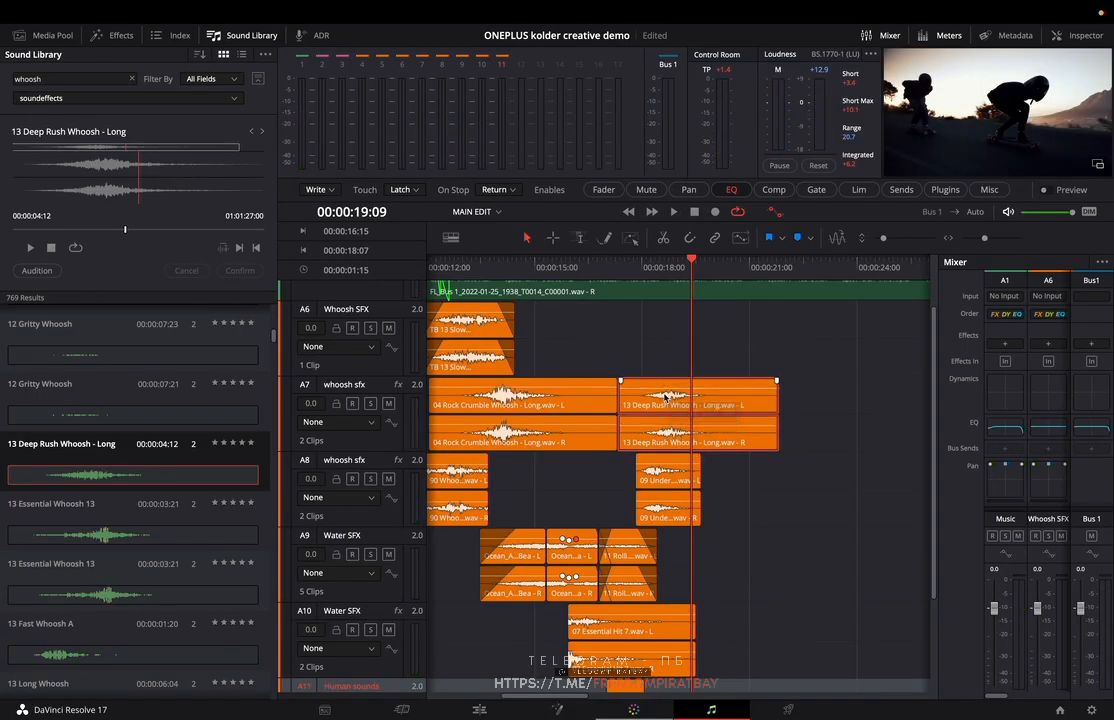
{"action": "left_click", "coordinate": [635, 272]}
{"action": "key", "text": "space"}
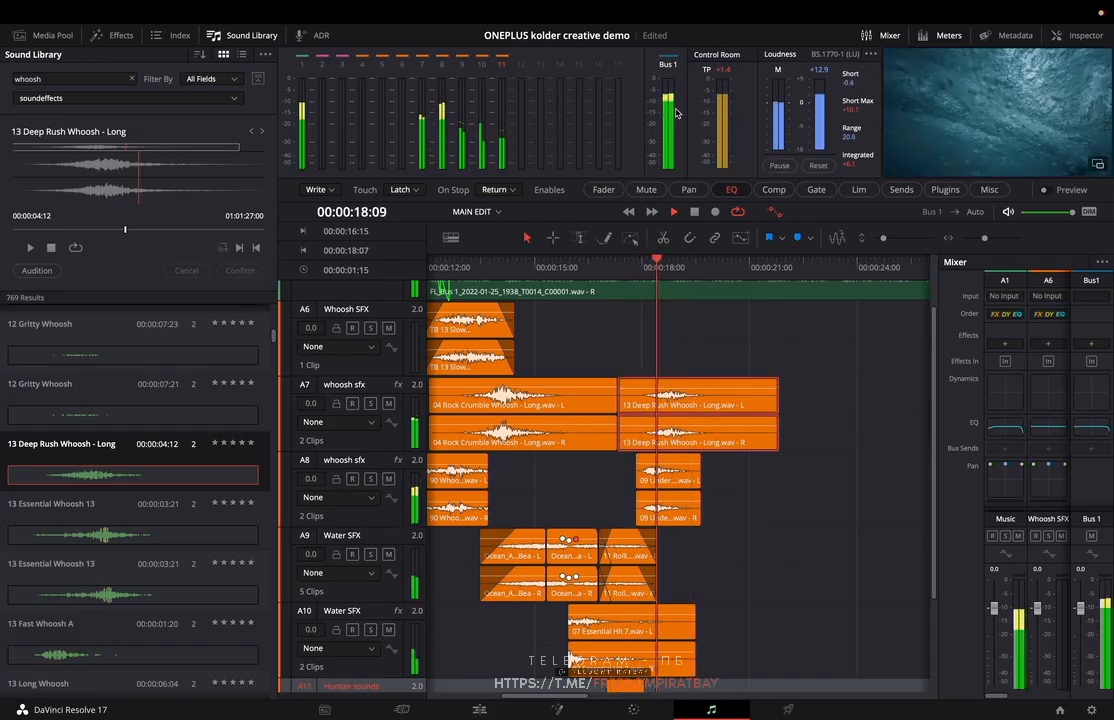
{"action": "key", "text": "space"}
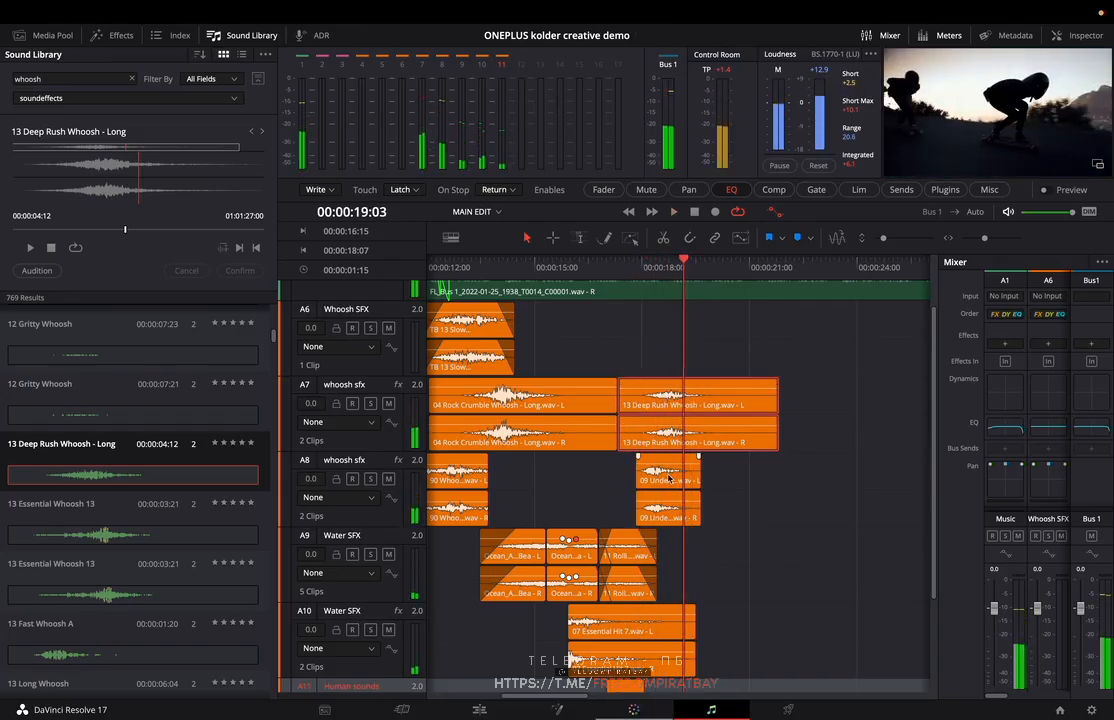
{"action": "key", "text": "ctrl+equal"}
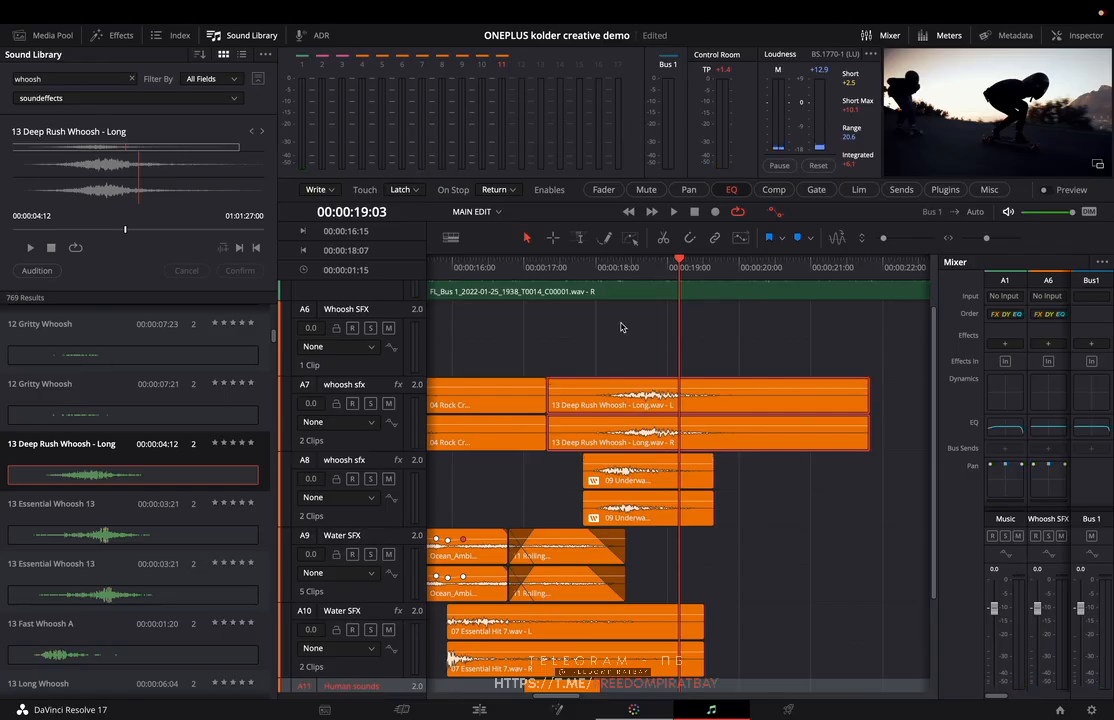
{"action": "left_click", "coordinate": [609, 268]}
{"action": "key", "text": "space"}
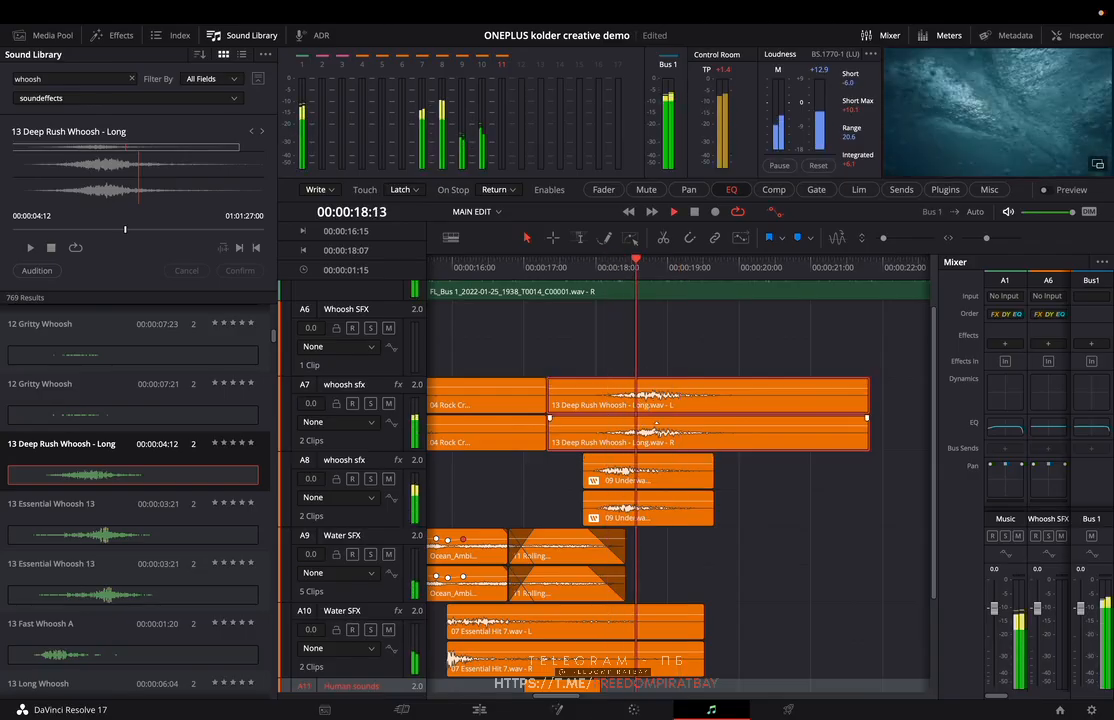
{"action": "key", "text": "space"}
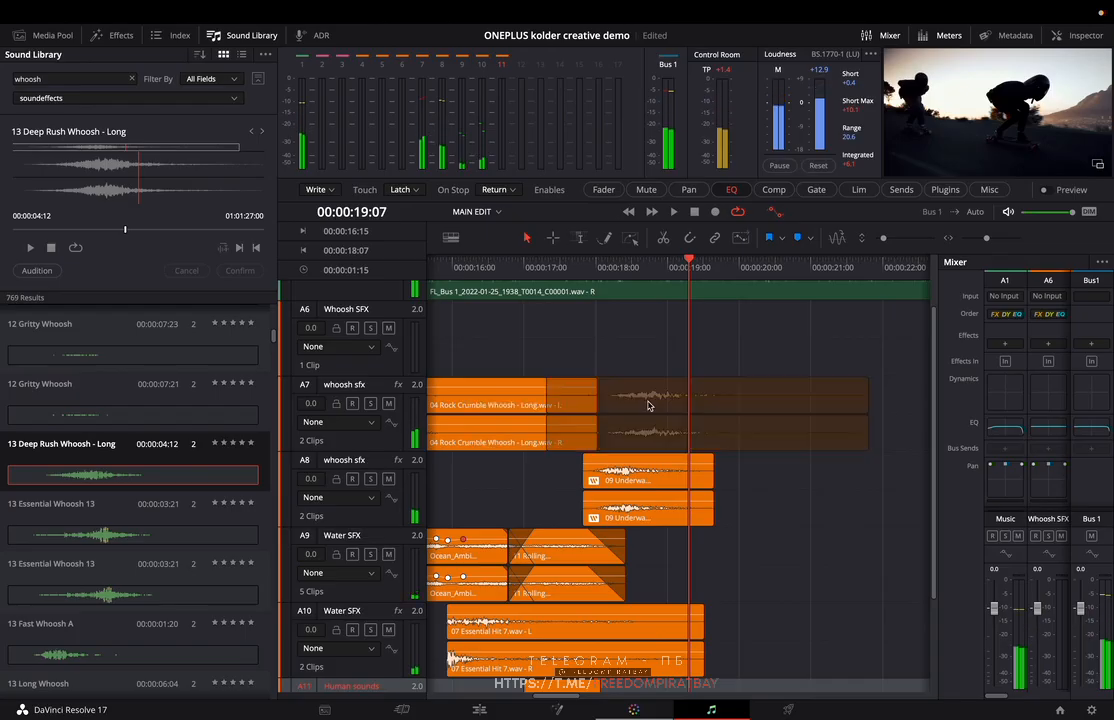
- Hide the Sound Library and show the Inspector's audio settings for the 13 Deep Rush Whoosh clip
{"action": "key", "text": "super+1"}
{"action": "key", "text": "super+1"}
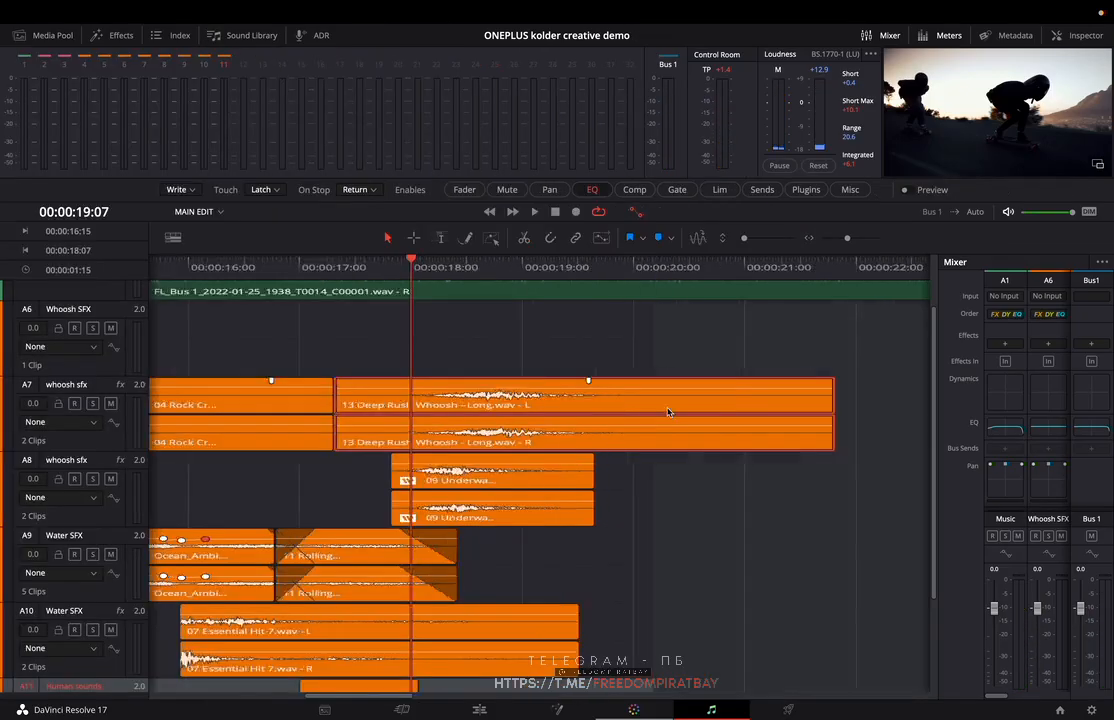
{"action": "key", "text": "super+minus"}
{"action": "key", "text": "super+9"}
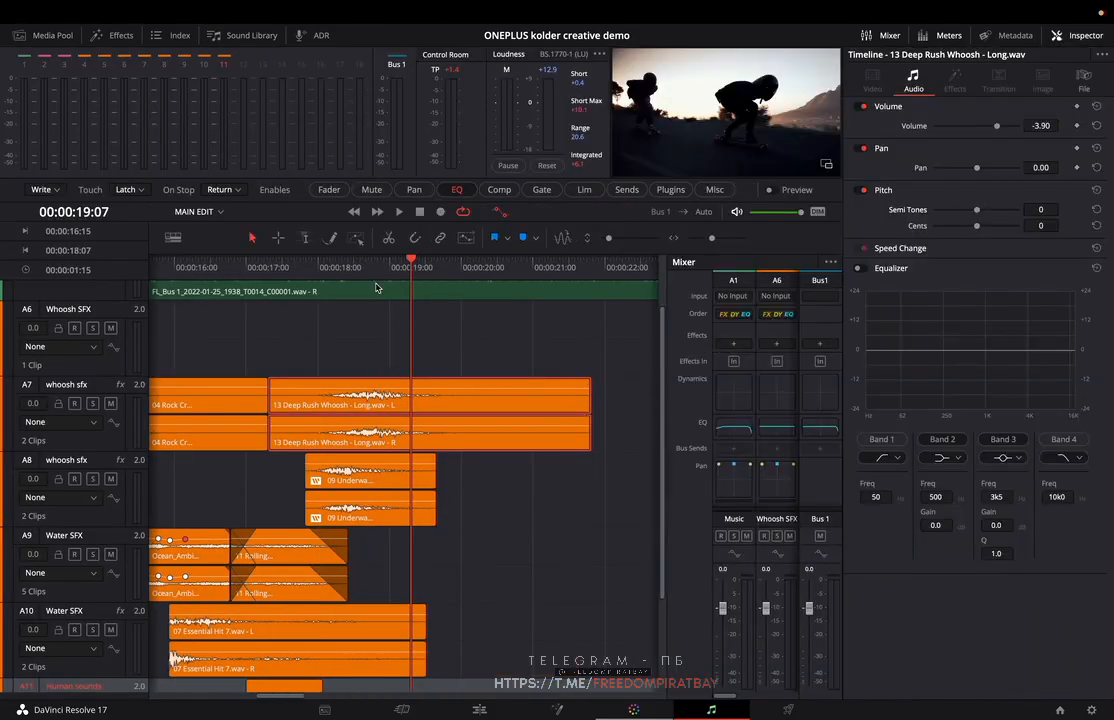
- Solo the A7 whoosh sfx track, mark a range from 00:00:18:03 to 00:00:19:22 and start playback over it
{"action": "left_click", "coordinate": [343, 267]}
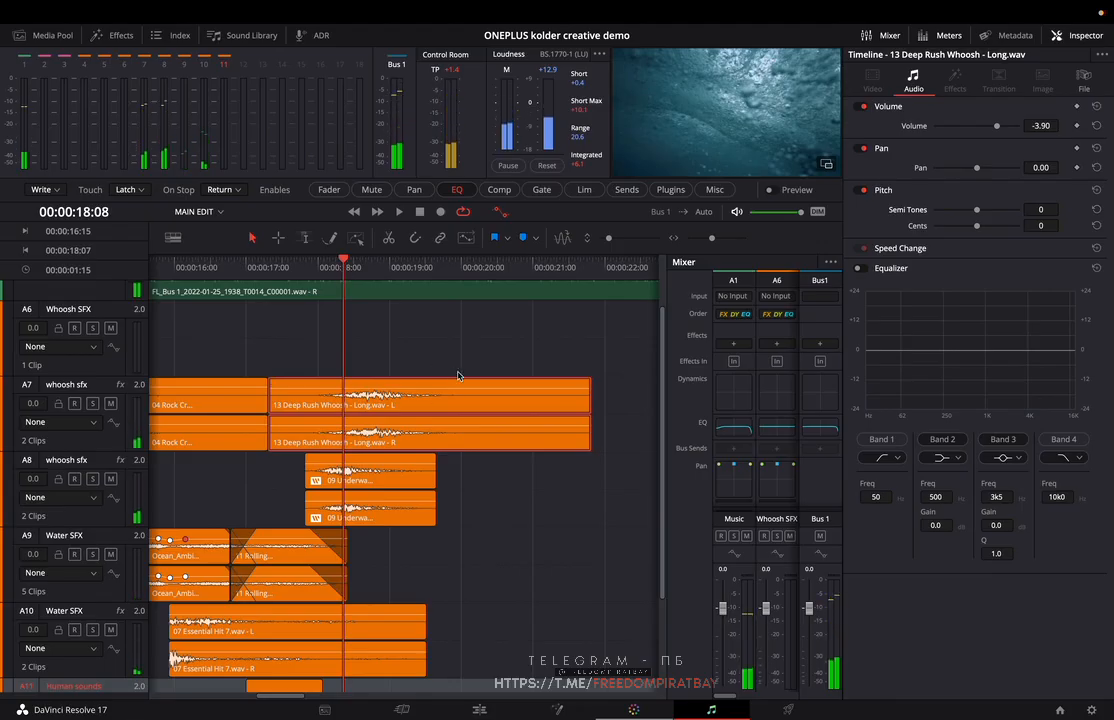
{"action": "left_click_drag", "start_coordinate": [335, 266], "coordinate": [328, 270]}
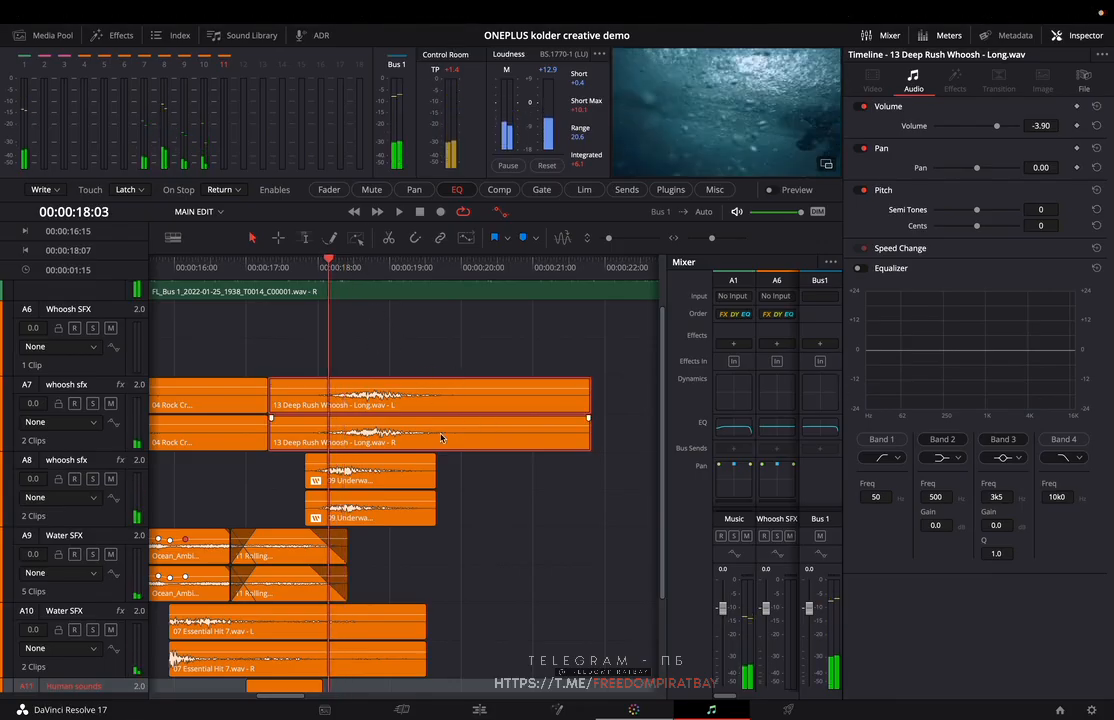
{"action": "left_click", "coordinate": [92, 403]}
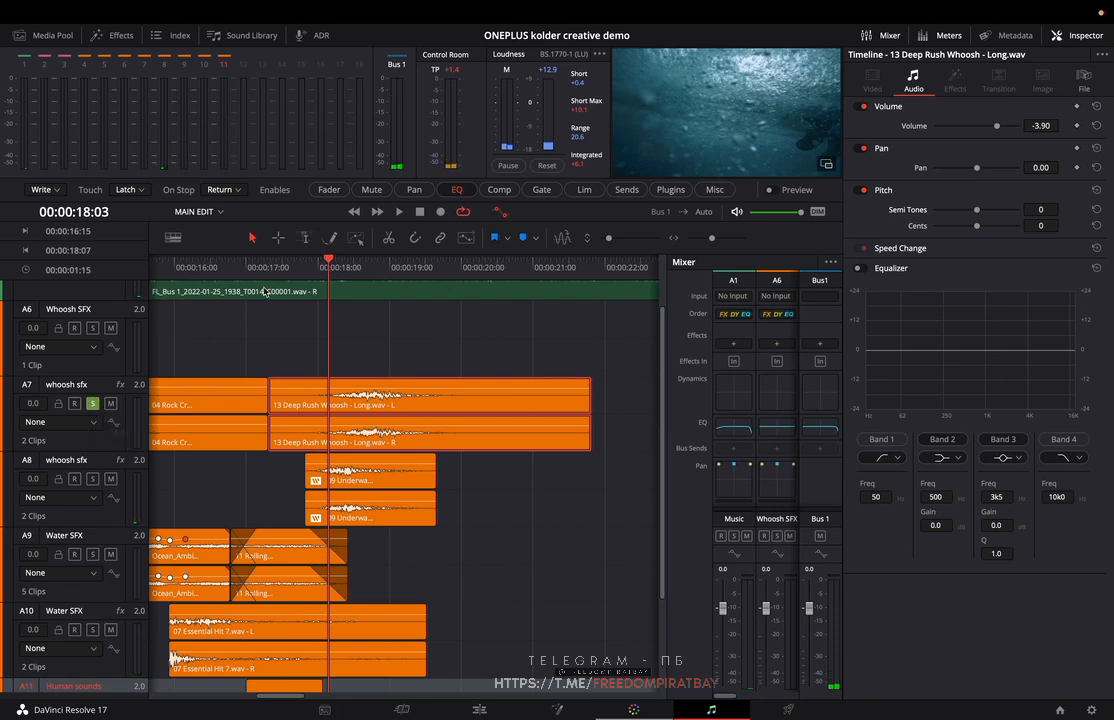
{"action": "key", "text": "i"}
{"action": "left_click_drag", "start_coordinate": [443, 269], "coordinate": [459, 272]}
{"action": "key", "text": "o"}
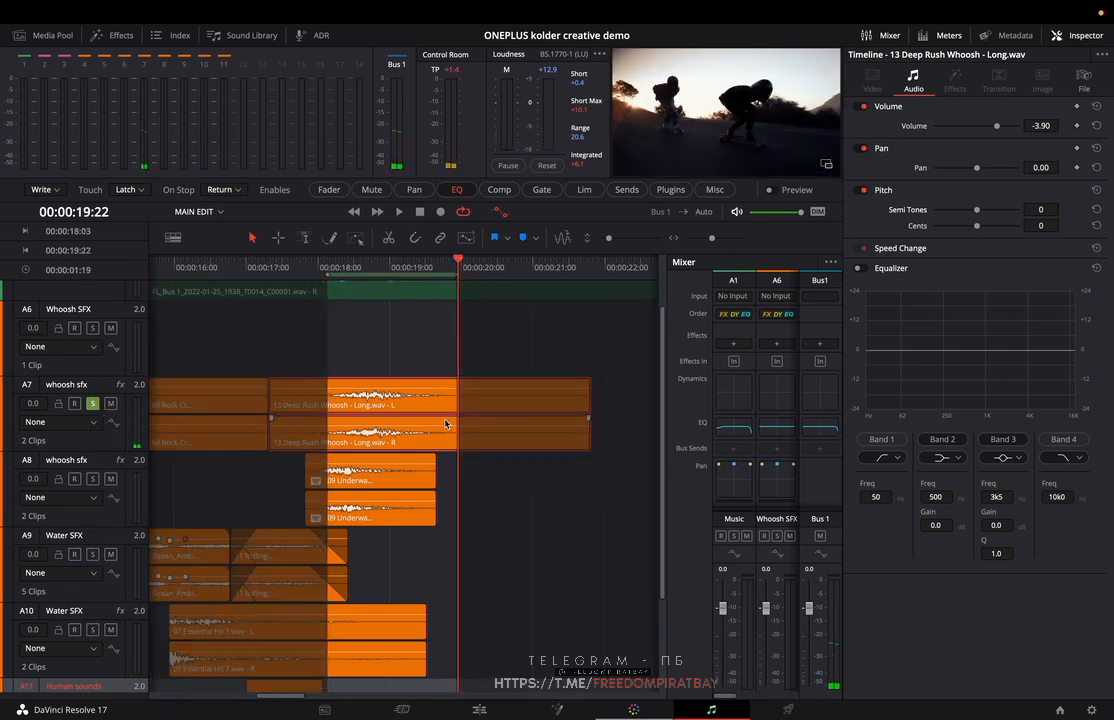
{"action": "key", "text": "space"}
- Cut the whoosh clip's lows with equalizer Band 1 at 218 Hz, compare with the equalizer bypassed, and clear the in/out range
{"action": "left_click", "coordinate": [861, 268]}
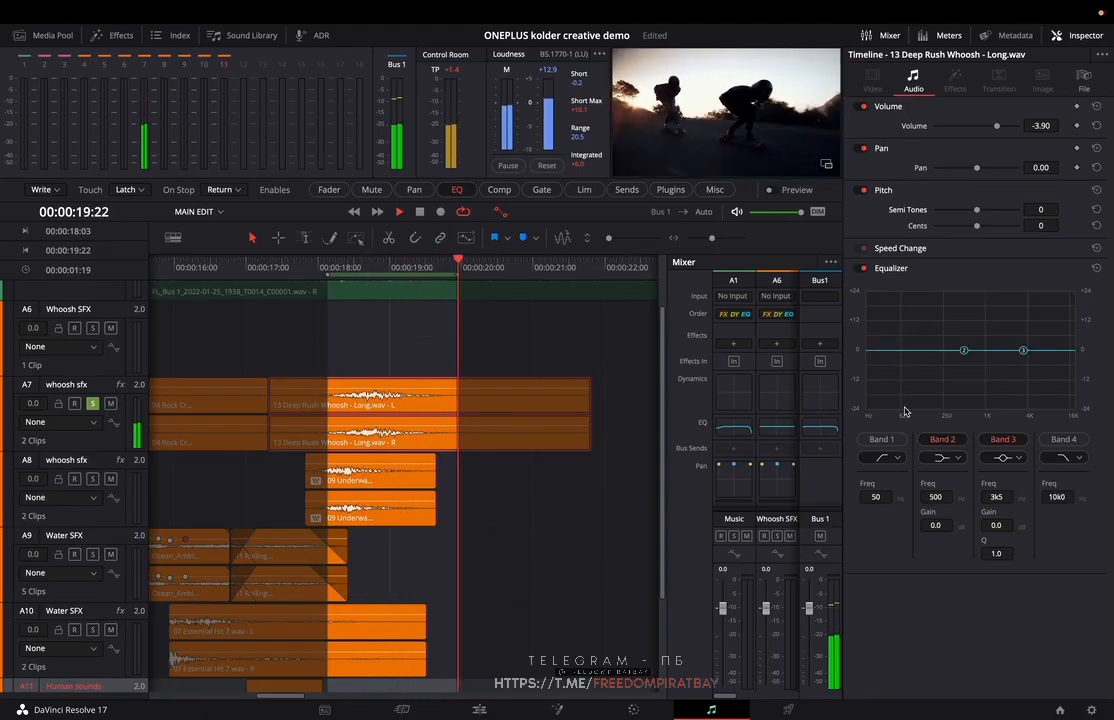
{"action": "left_click", "coordinate": [884, 438]}
{"action": "left_click_drag", "start_coordinate": [896, 354], "coordinate": [939, 364]}
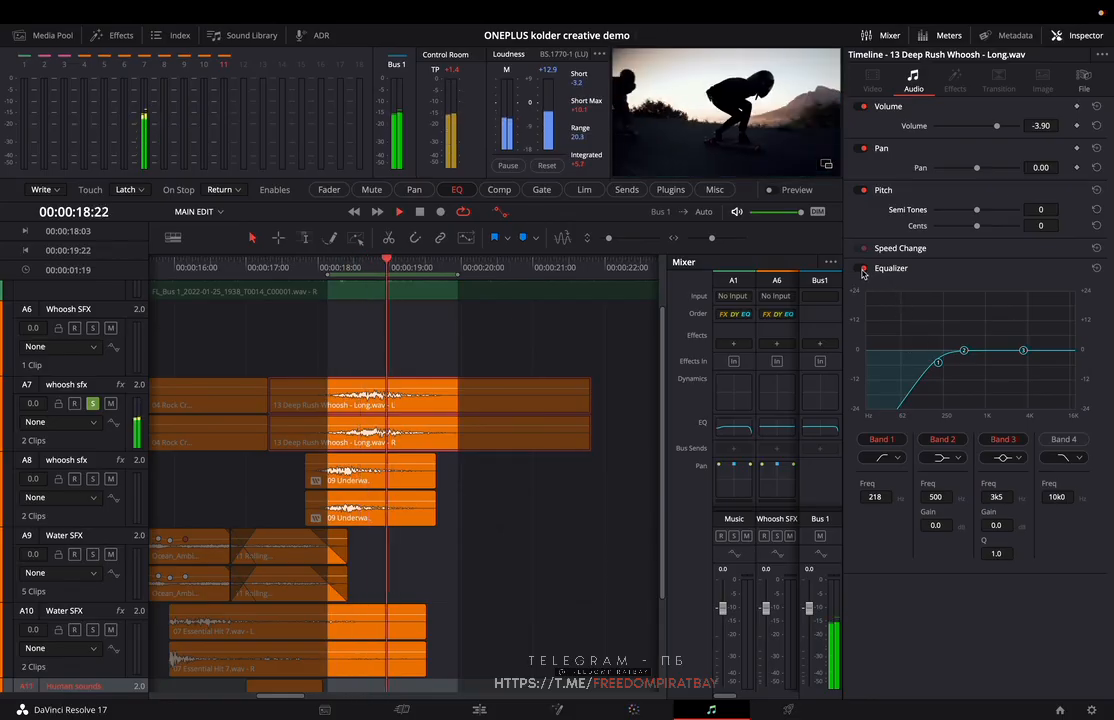
{"action": "left_click", "coordinate": [864, 269]}
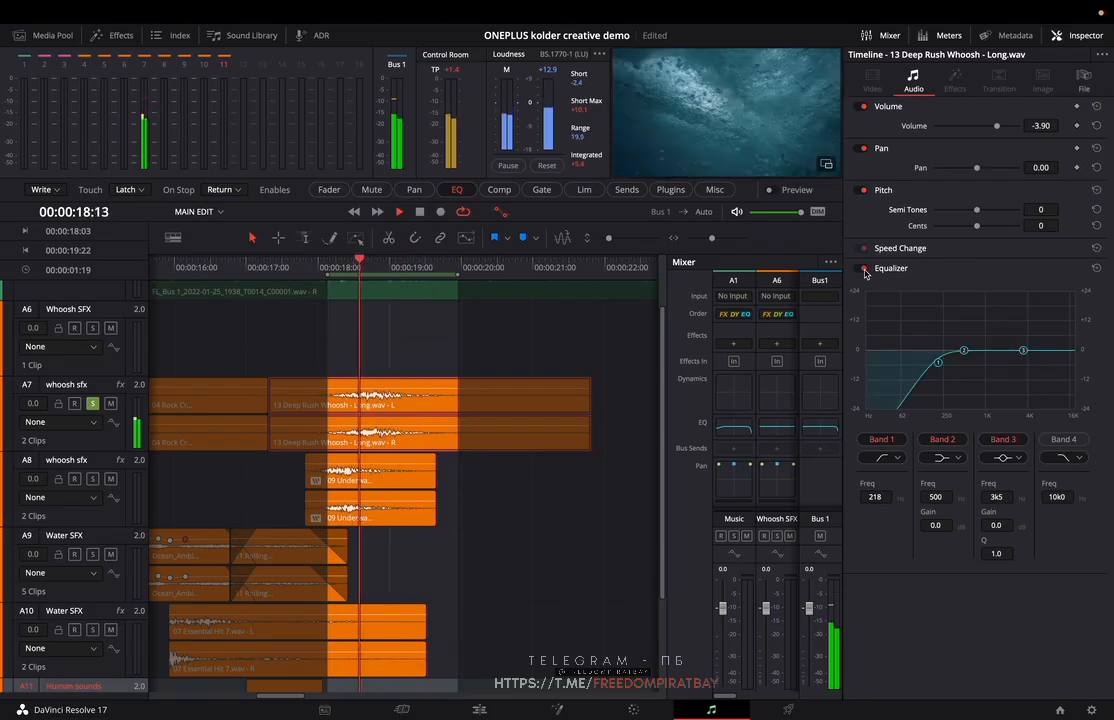
{"action": "left_click", "coordinate": [864, 268]}
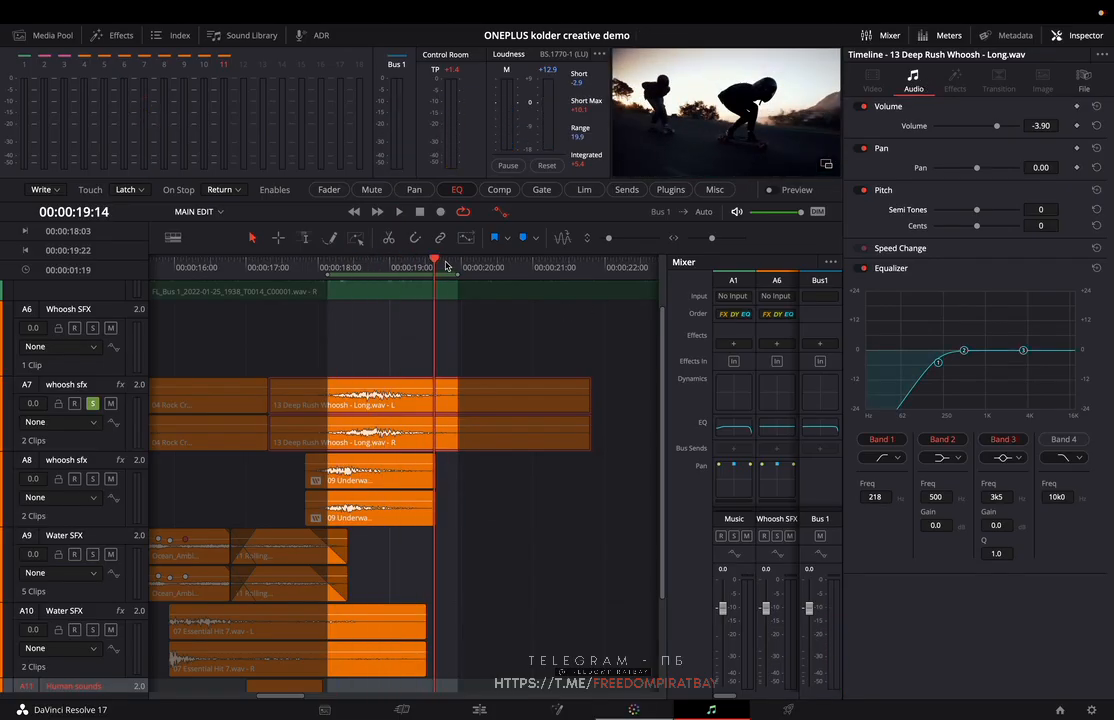
{"action": "key", "text": "alt+x"}
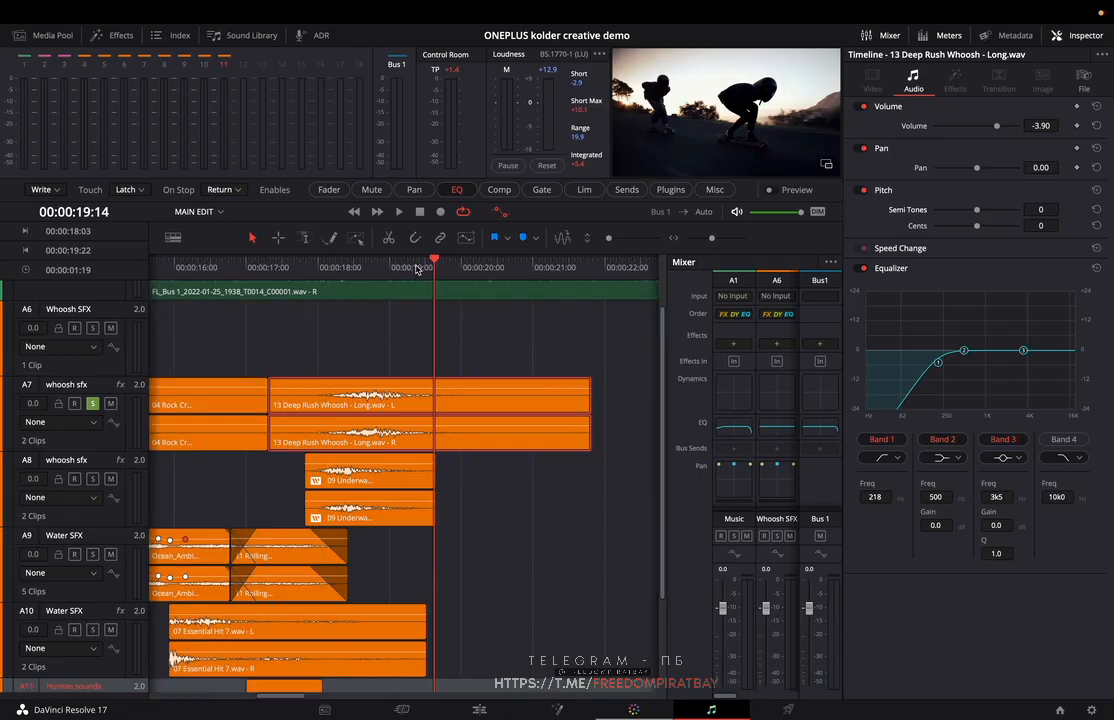
- Hide the Inspector, unsolo the A7 whoosh sfx track and replay the cut into the skateboarding shot with the full mix
{"action": "key", "text": "super+9"}
{"action": "left_click_drag", "start_coordinate": [418, 270], "coordinate": [227, 280]}
{"action": "key", "text": "space"}
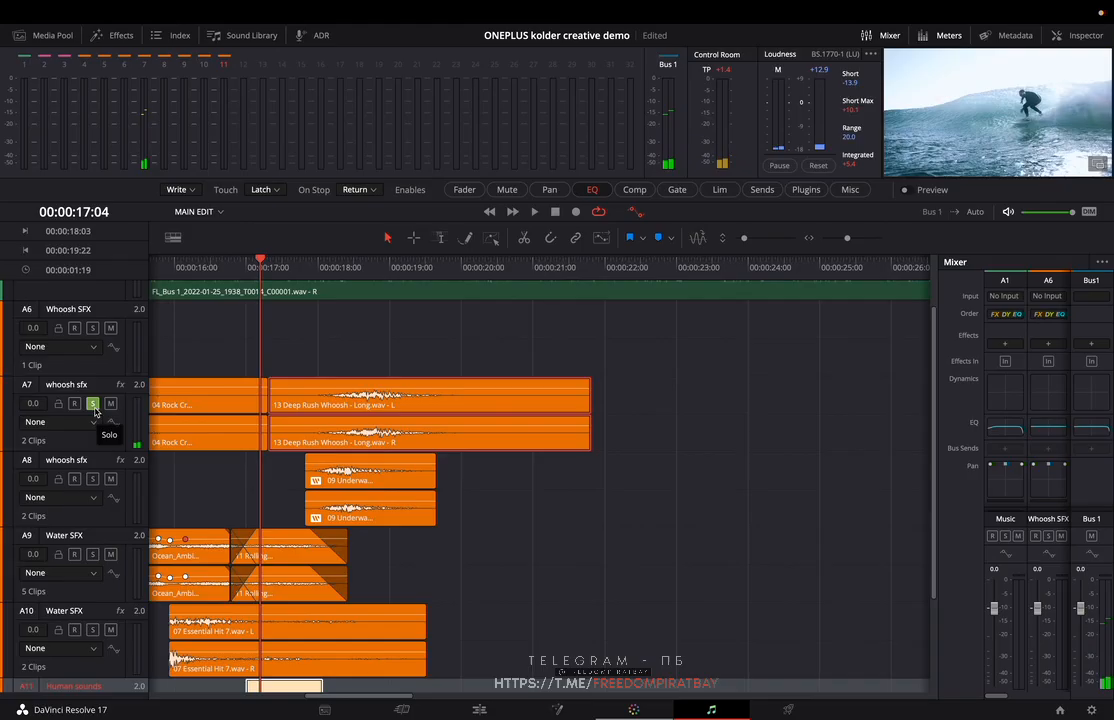
{"action": "left_click", "coordinate": [92, 403]}
{"action": "key", "text": "space"}
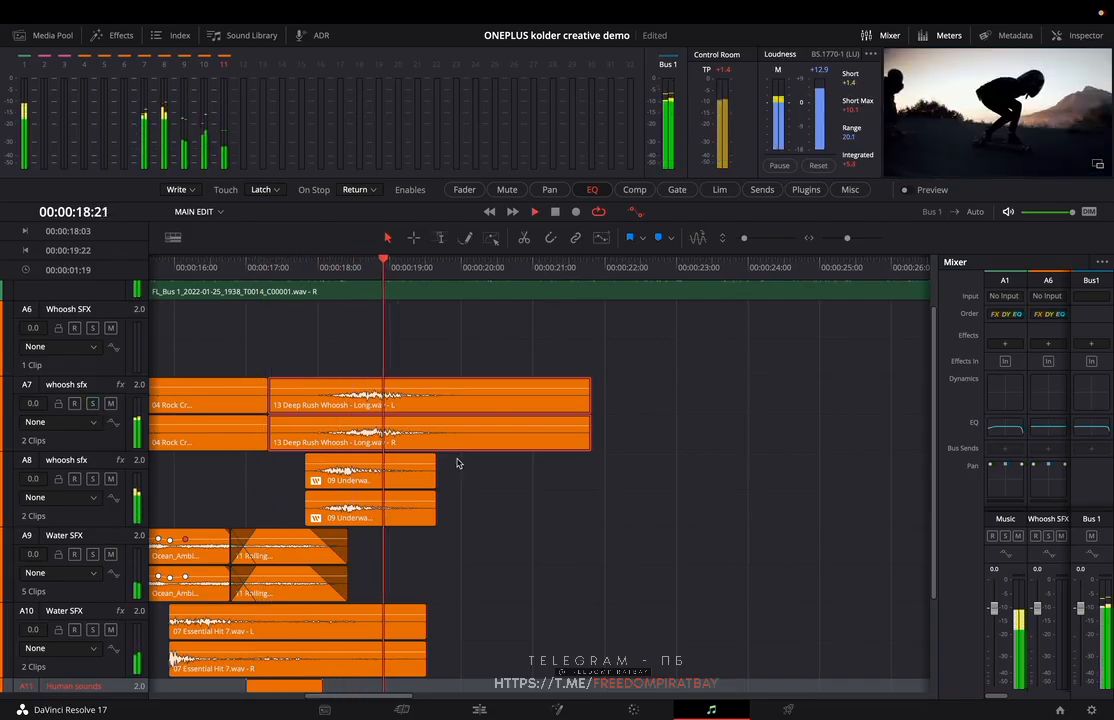
{"action": "key", "text": "space"}
- Look over the whole timeline from the A1 Music track down to the A11 Human sounds track
{"action": "scroll", "coordinate": [522, 479], "scroll_direction": "down", "scroll_amount": 5}
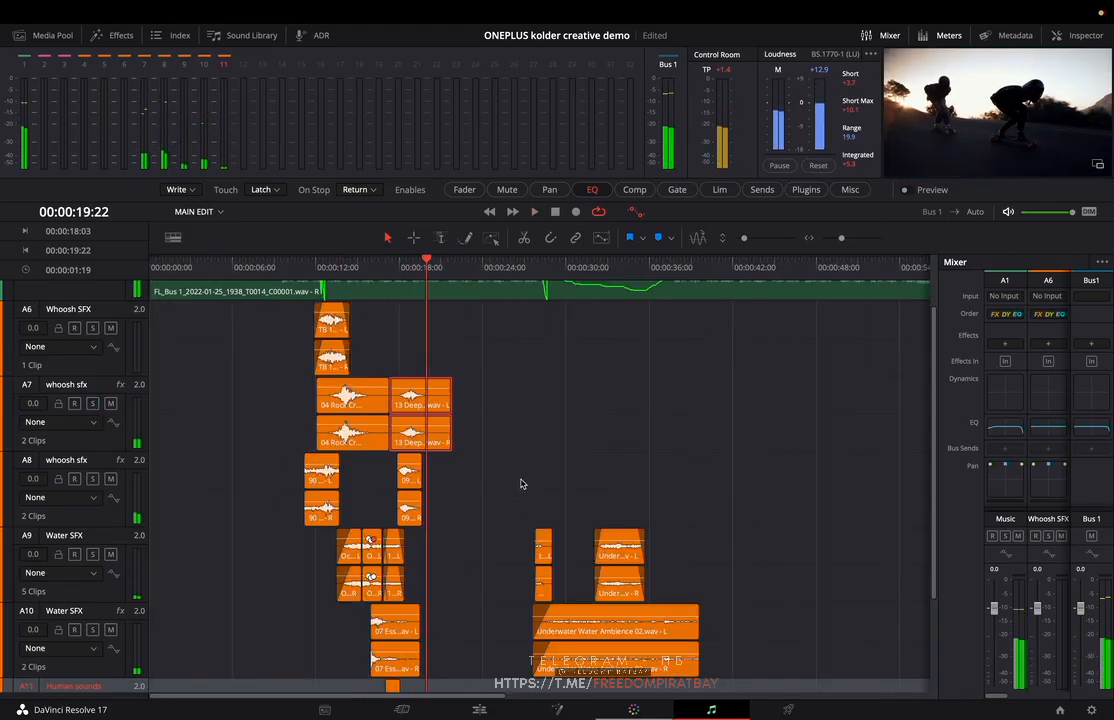
{"action": "scroll", "coordinate": [428, 463], "scroll_direction": "down", "scroll_amount": 4}
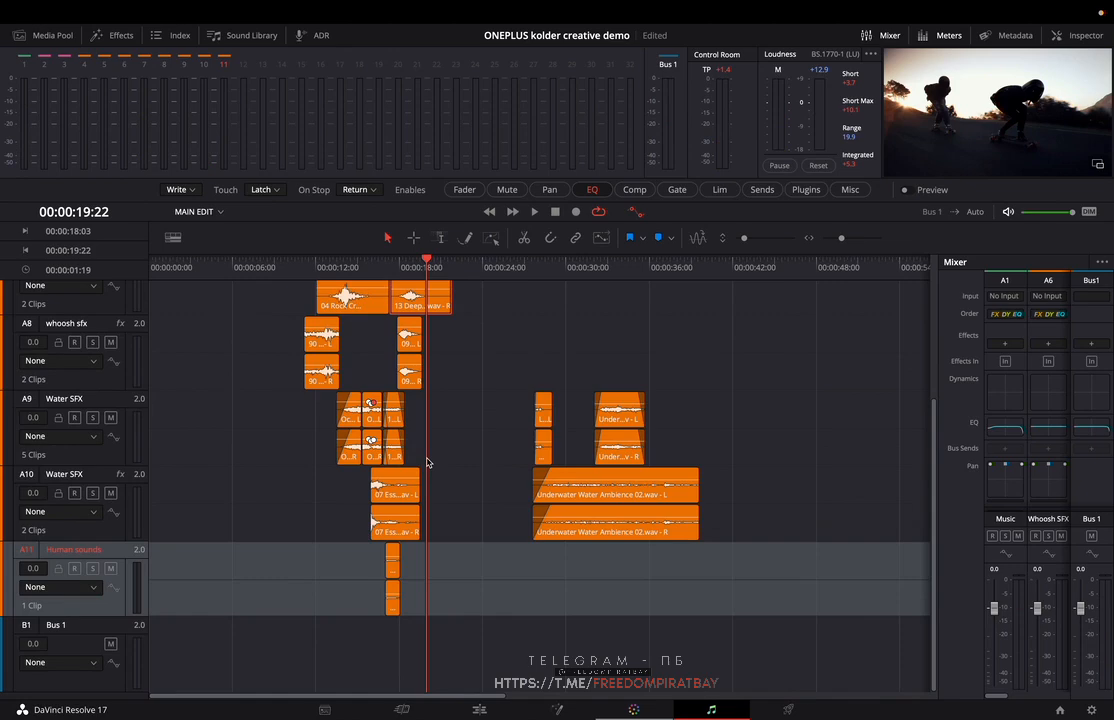
{"action": "scroll", "coordinate": [448, 458], "scroll_direction": "up", "scroll_amount": 5}
{"action": "scroll", "coordinate": [440, 450], "scroll_direction": "down", "scroll_amount": 4}
{"action": "scroll", "coordinate": [440, 485], "scroll_direction": "up", "scroll_amount": 4}
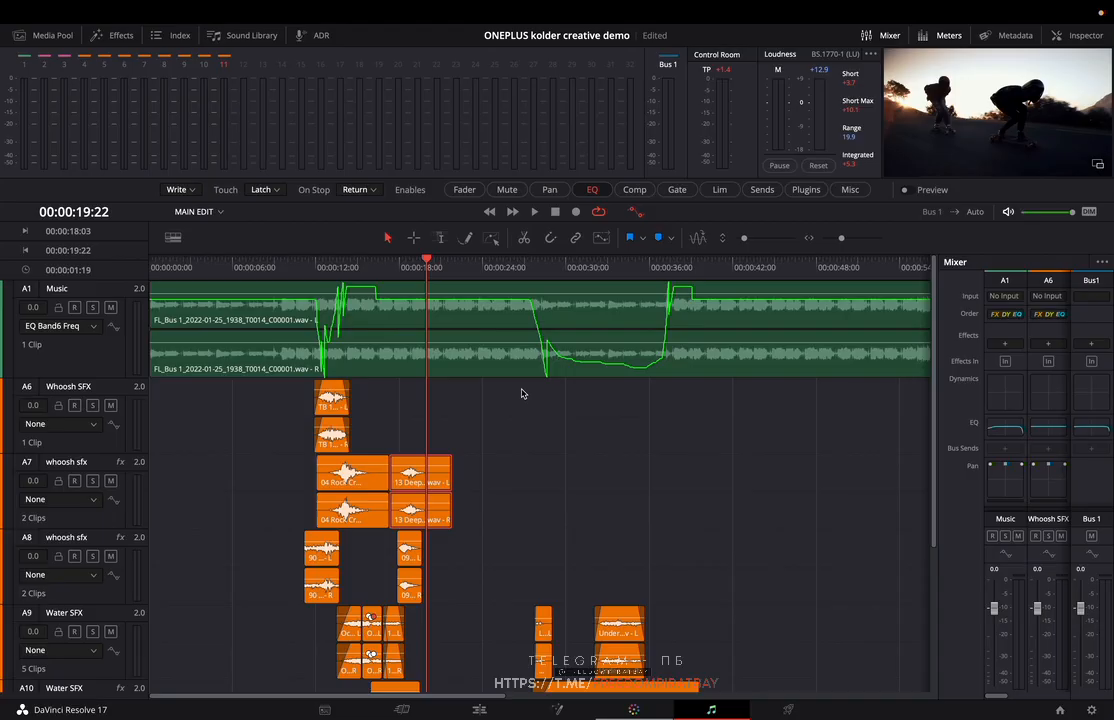
{"action": "scroll", "coordinate": [520, 392], "scroll_direction": "down", "scroll_amount": 5}
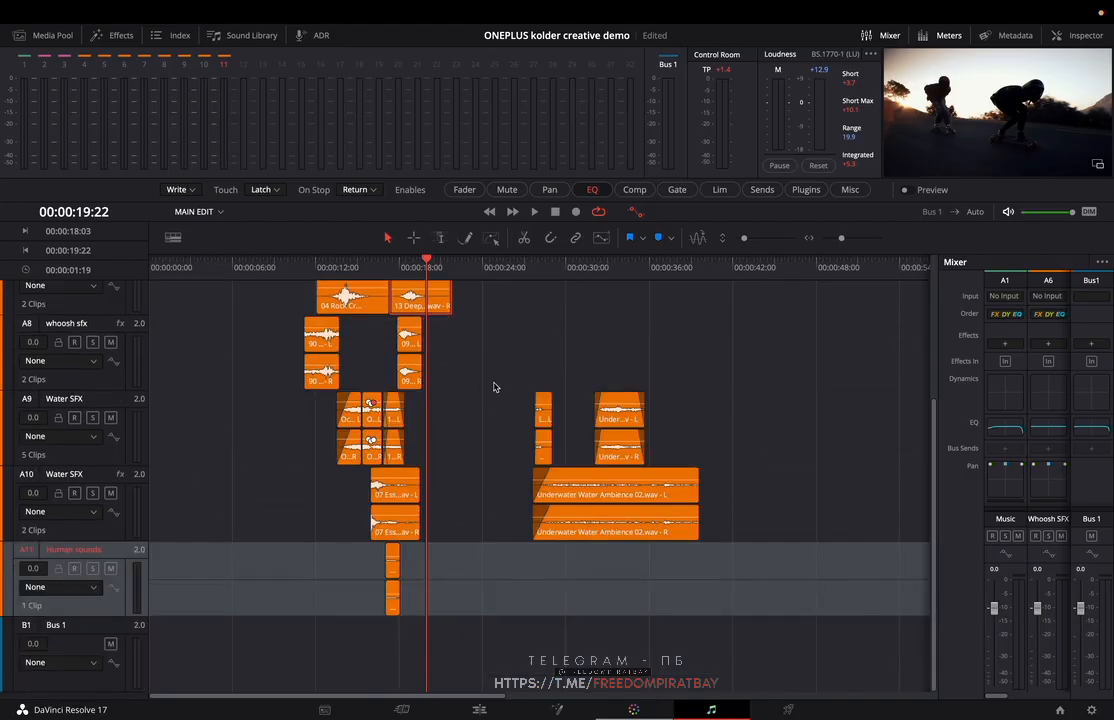
{"action": "scroll", "coordinate": [480, 382], "scroll_direction": "up", "scroll_amount": 5}
{"action": "scroll", "coordinate": [427, 418], "scroll_direction": "down", "scroll_amount": 5}
{"action": "scroll", "coordinate": [435, 535], "scroll_direction": "up", "scroll_amount": 5}
{"action": "scroll", "coordinate": [418, 425], "scroll_direction": "down", "scroll_amount": 5}
{"action": "scroll", "coordinate": [625, 352], "scroll_direction": "up", "scroll_amount": 5}
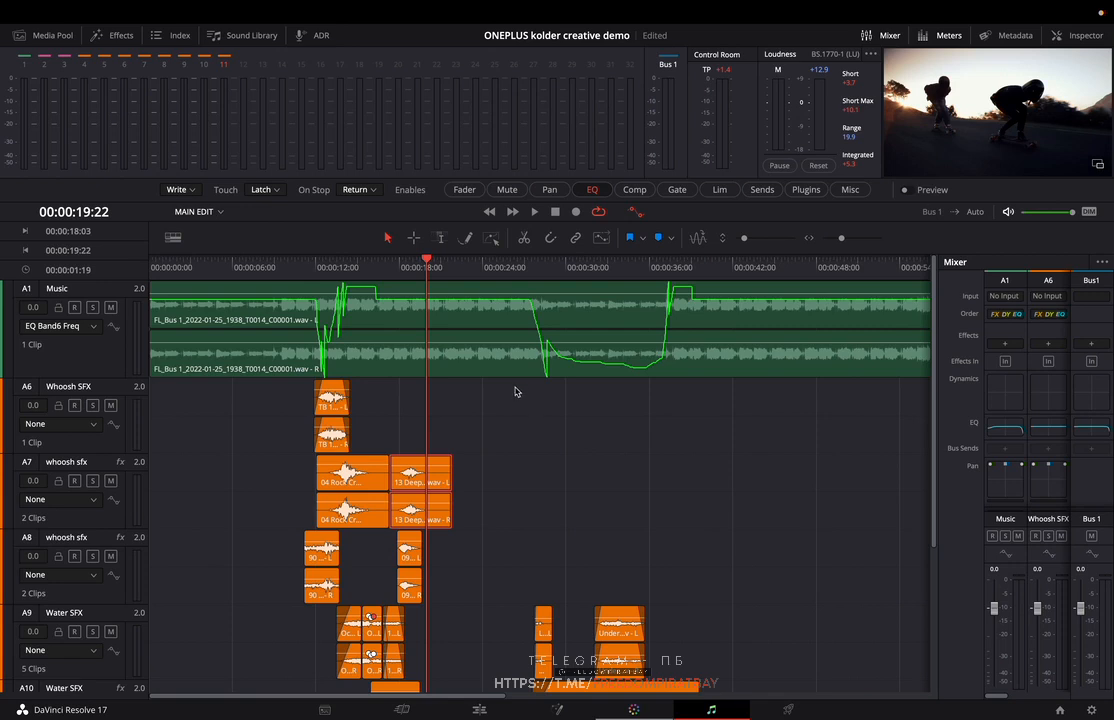
- Slightly reduce the heights of the whoosh and water effect tracks A6 to A9
{"action": "left_click_drag", "start_coordinate": [115, 453], "coordinate": [115, 441]}
{"action": "left_click_drag", "start_coordinate": [112, 514], "coordinate": [112, 502]}
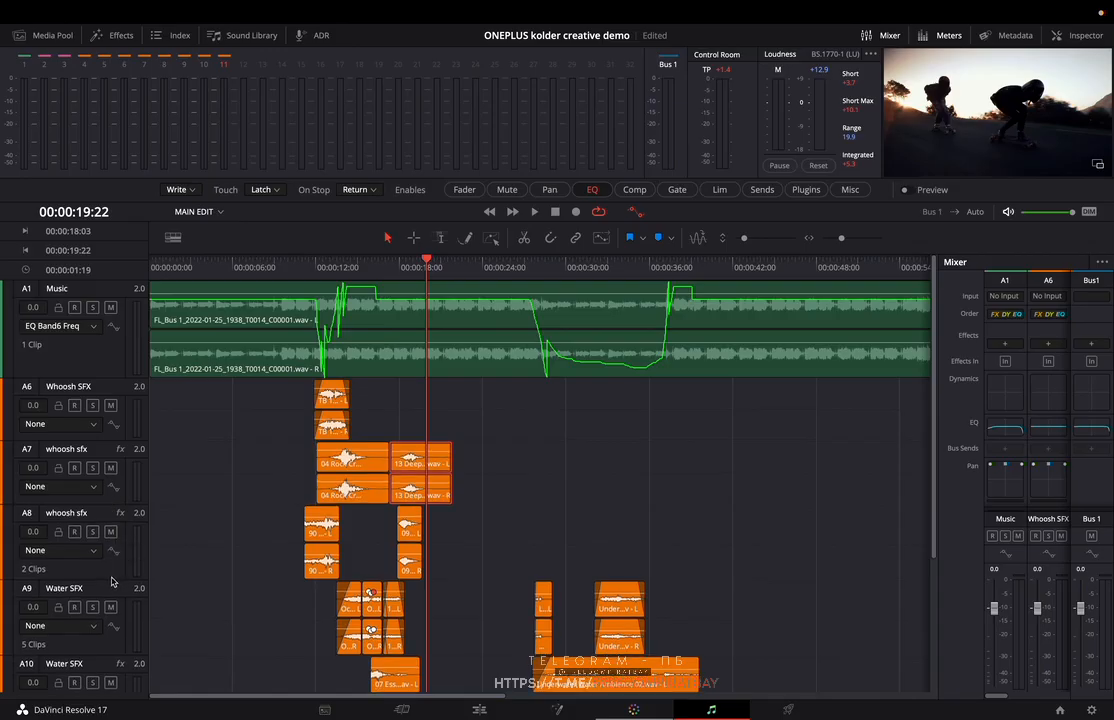
{"action": "left_click_drag", "start_coordinate": [106, 579], "coordinate": [106, 567]}
{"action": "left_click_drag", "start_coordinate": [108, 640], "coordinate": [108, 623]}
{"action": "scroll", "coordinate": [173, 591], "scroll_direction": "down", "scroll_amount": 3}
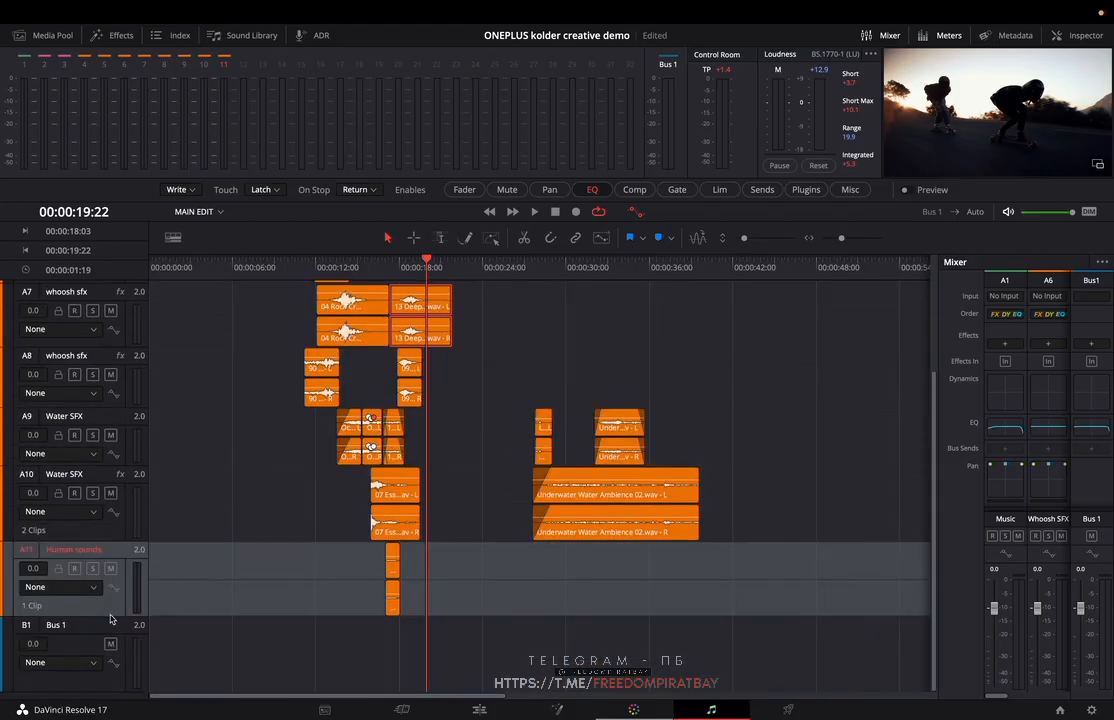
{"action": "scroll", "coordinate": [286, 299], "scroll_direction": "up", "scroll_amount": 3}
- Mute the A1 Music track and play the sound effects full screen from 00:00:11:03 into the skateboarding shot
{"action": "left_click", "coordinate": [110, 307]}
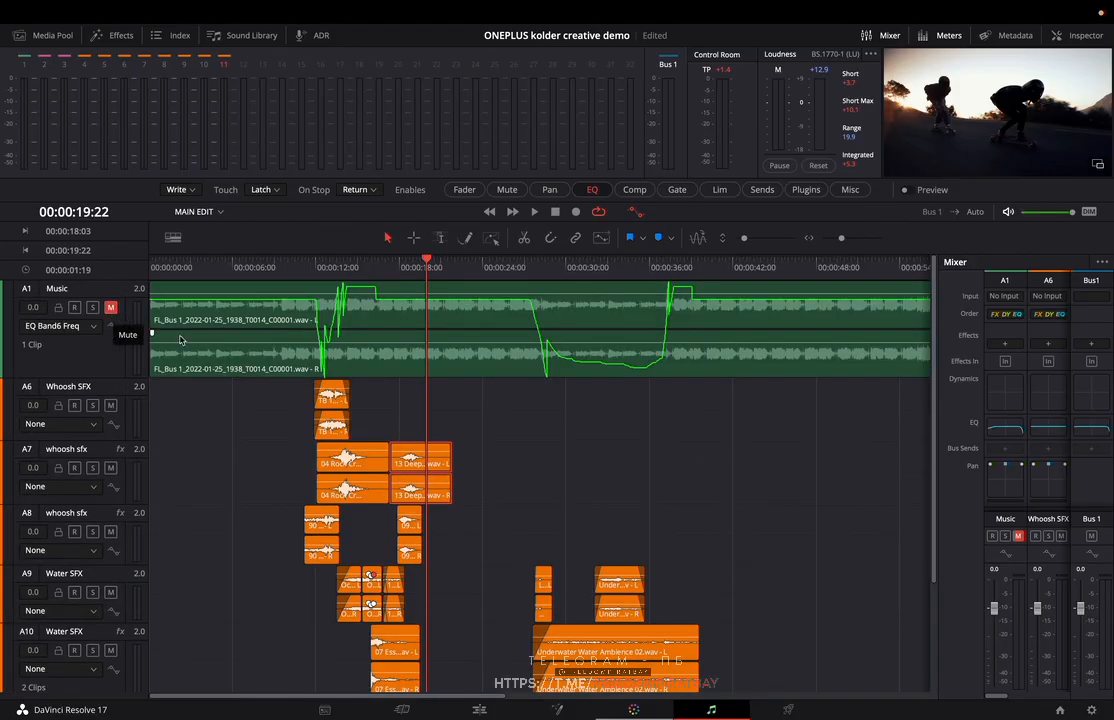
{"action": "left_click", "coordinate": [305, 272]}
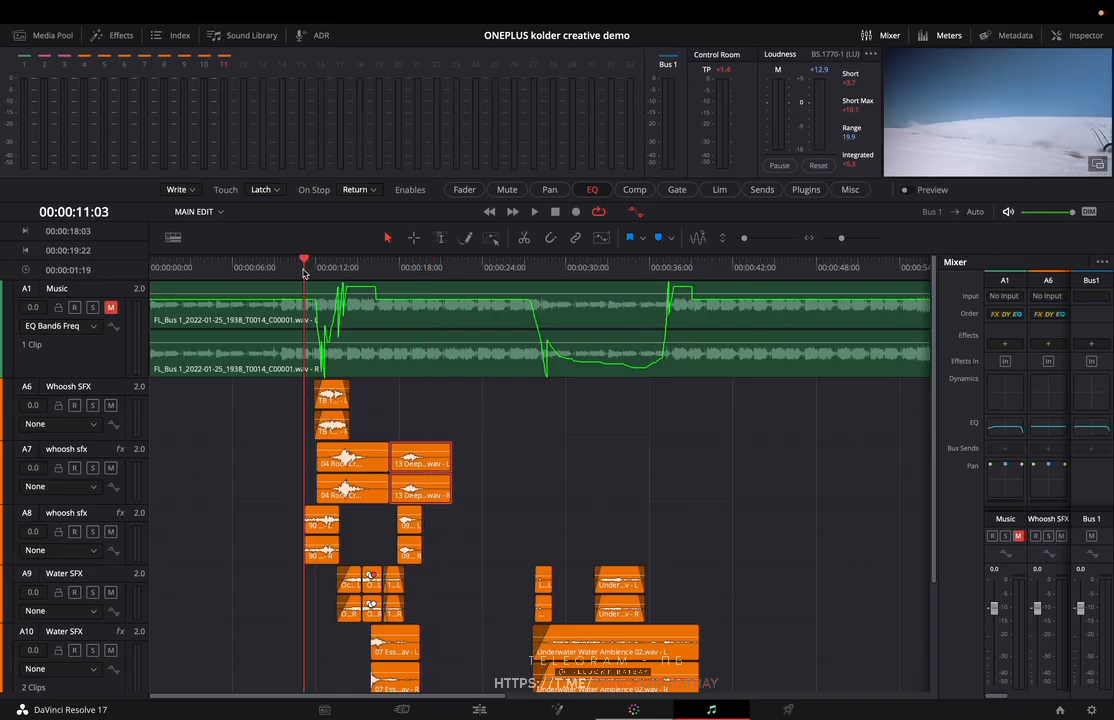
{"action": "key", "text": "super+f"}
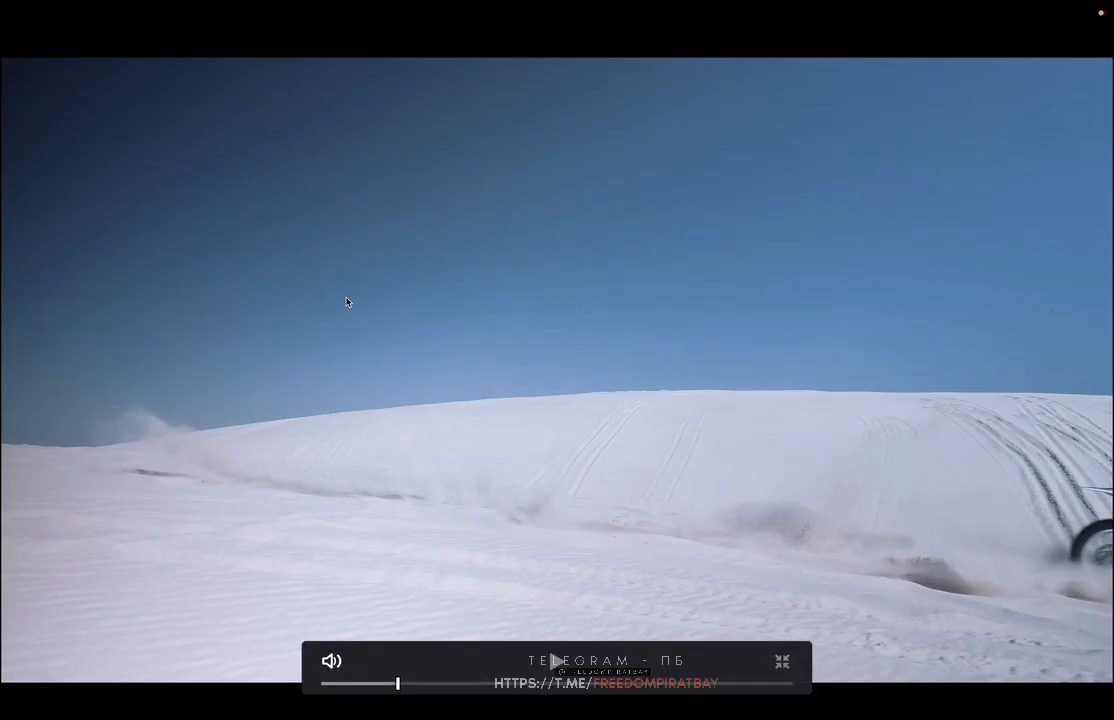
{"action": "key", "text": "space"}
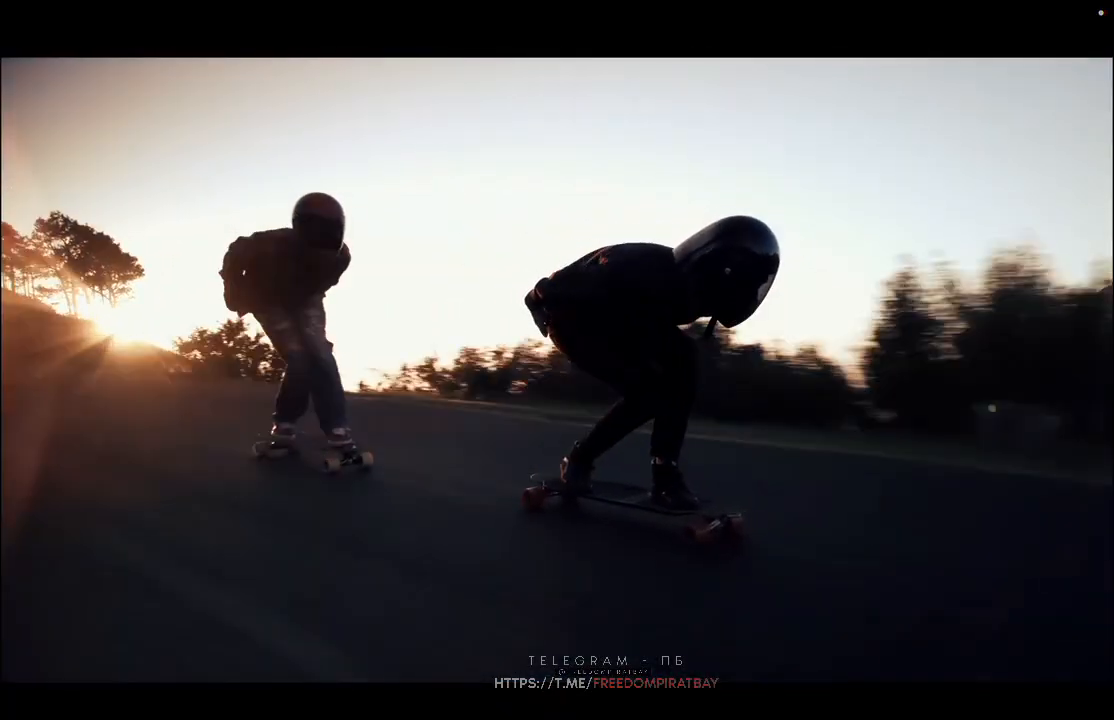
{"action": "key", "text": "Escape"}
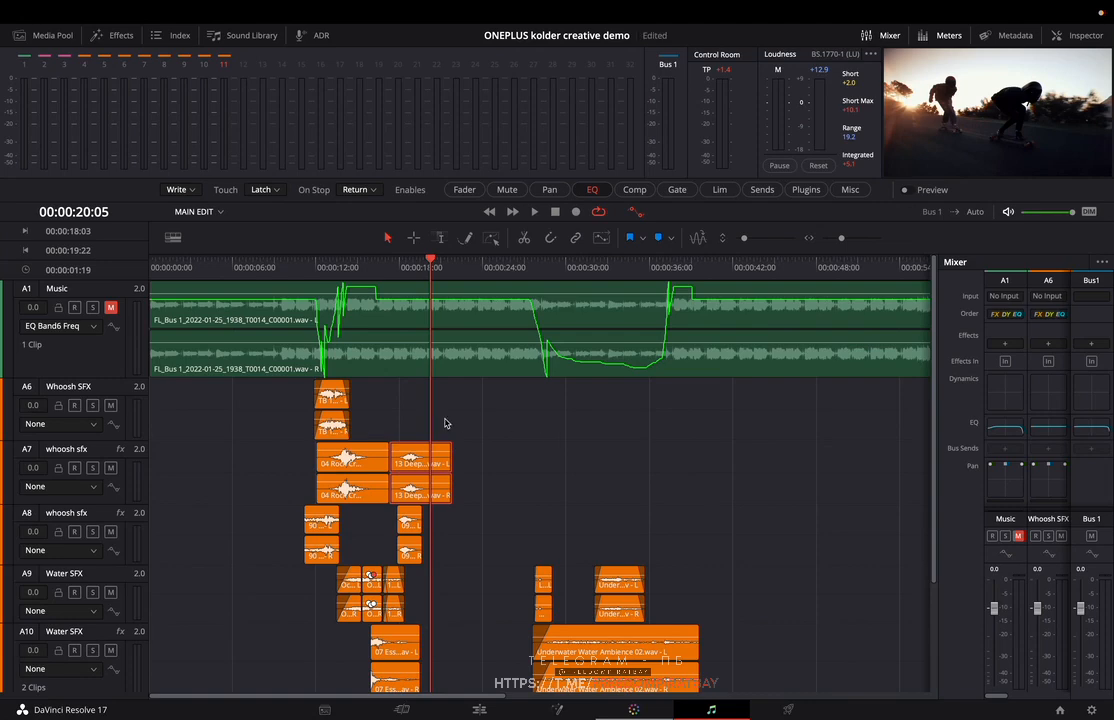
- Show the track index and hide effect tracks A6 to A11 from the timeline, keeping the automation controls on
{"action": "scroll", "coordinate": [442, 435], "scroll_direction": "down", "scroll_amount": 3}
{"action": "scroll", "coordinate": [443, 432], "scroll_direction": "up", "scroll_amount": 3}
{"action": "left_click", "coordinate": [174, 37]}
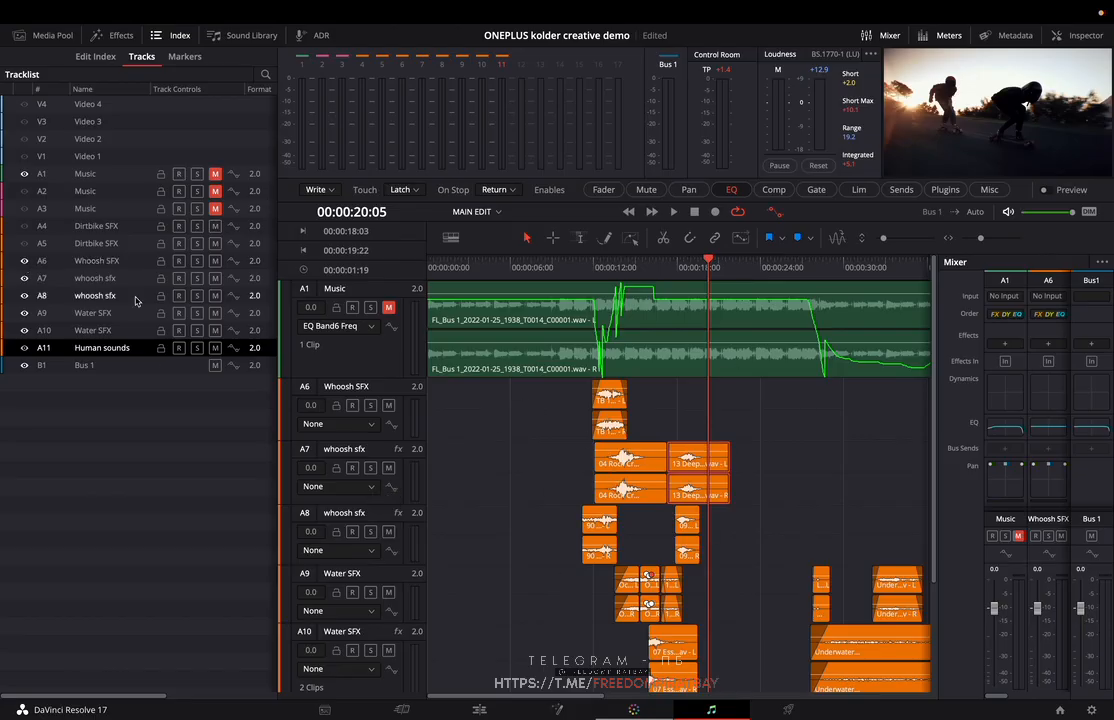
{"action": "left_click_drag", "start_coordinate": [24, 262], "coordinate": [27, 328]}
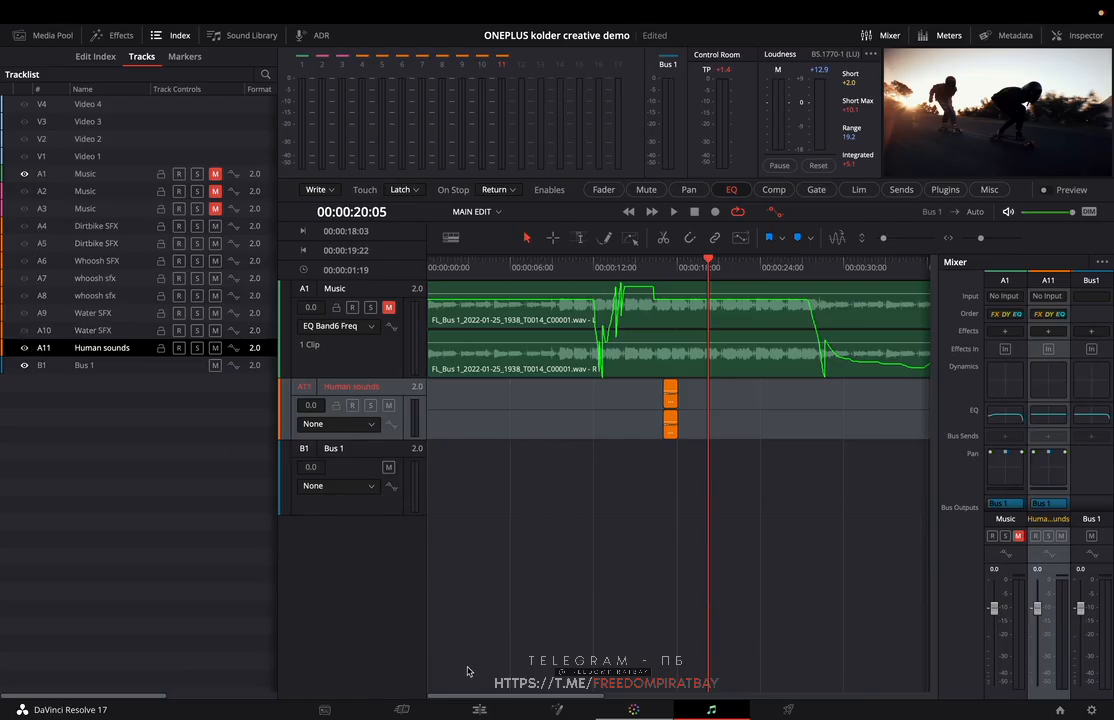
{"action": "left_click", "coordinate": [25, 348]}
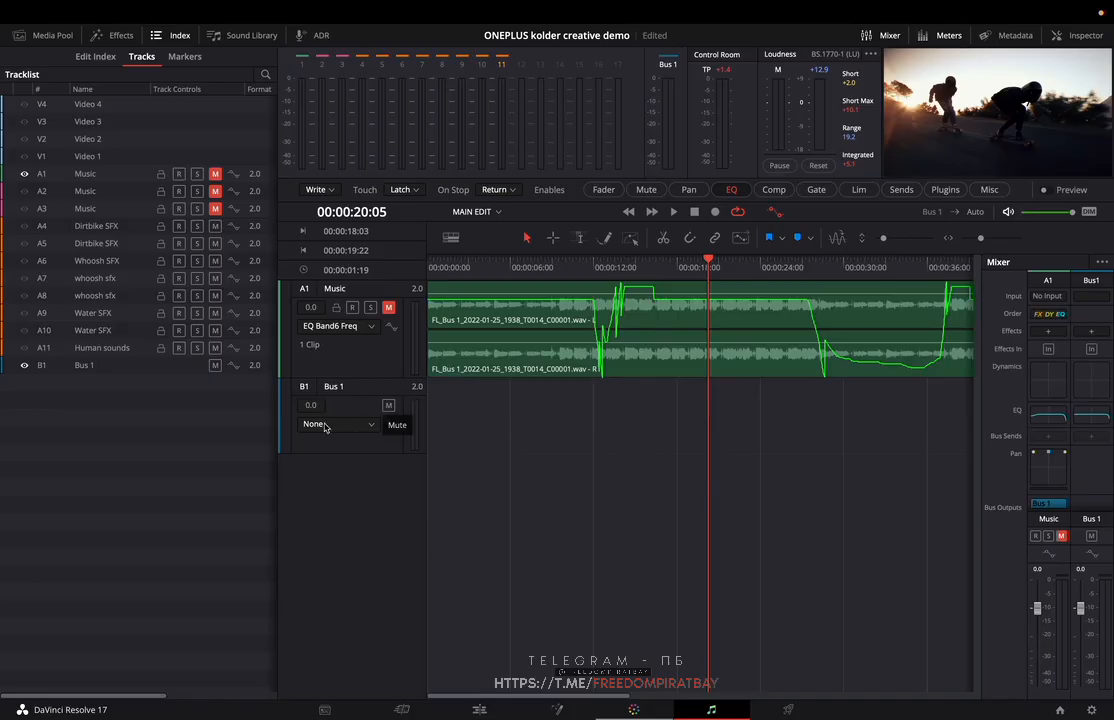
{"action": "left_click", "coordinate": [775, 213]}
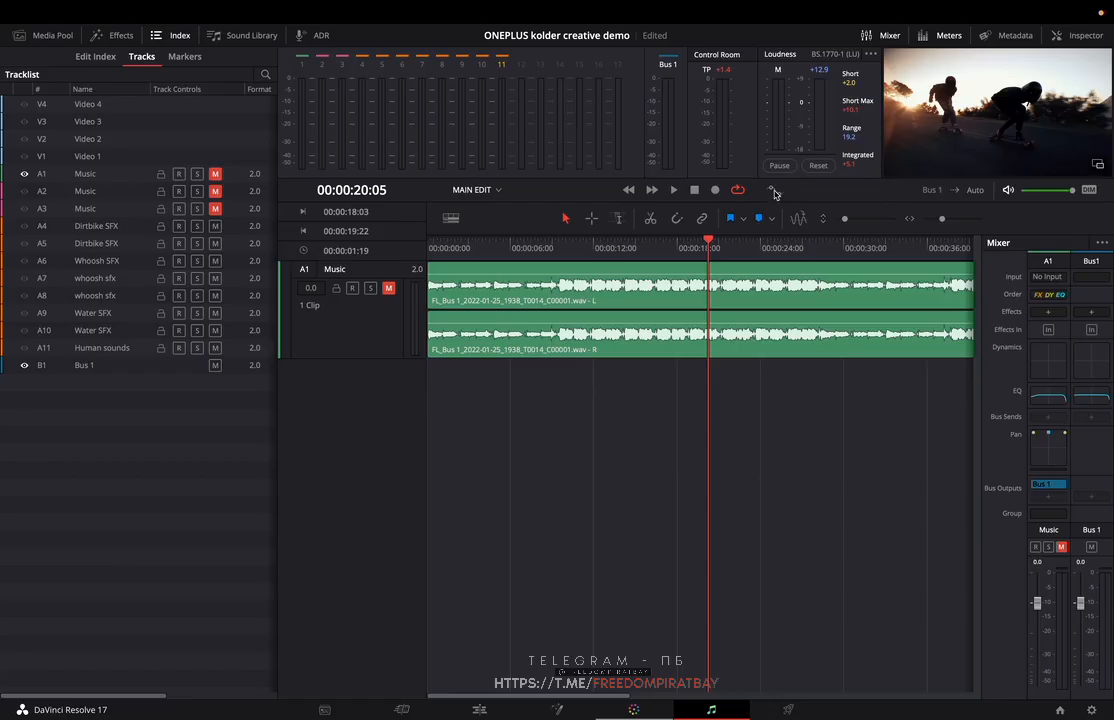
{"action": "left_click", "coordinate": [773, 190]}
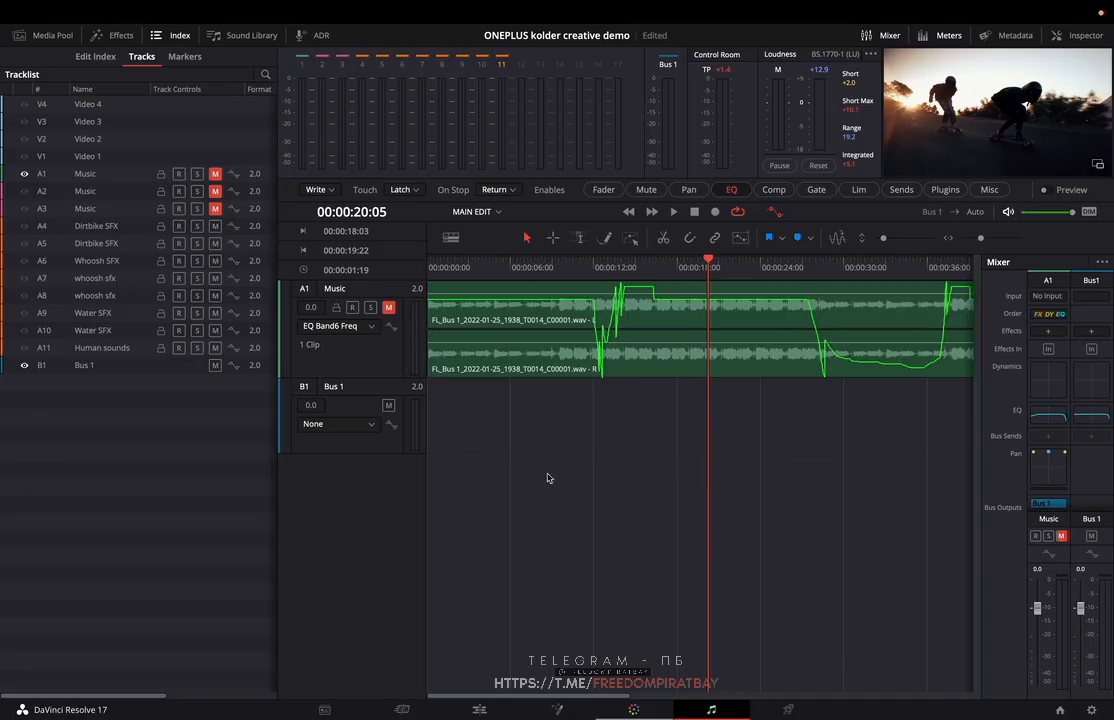
- Add a new stereo audio track below the A1 Music track and show more of the timeline's length
{"action": "right_click", "coordinate": [344, 498]}
{"action": "mouse_move", "coordinate": [420, 506]}
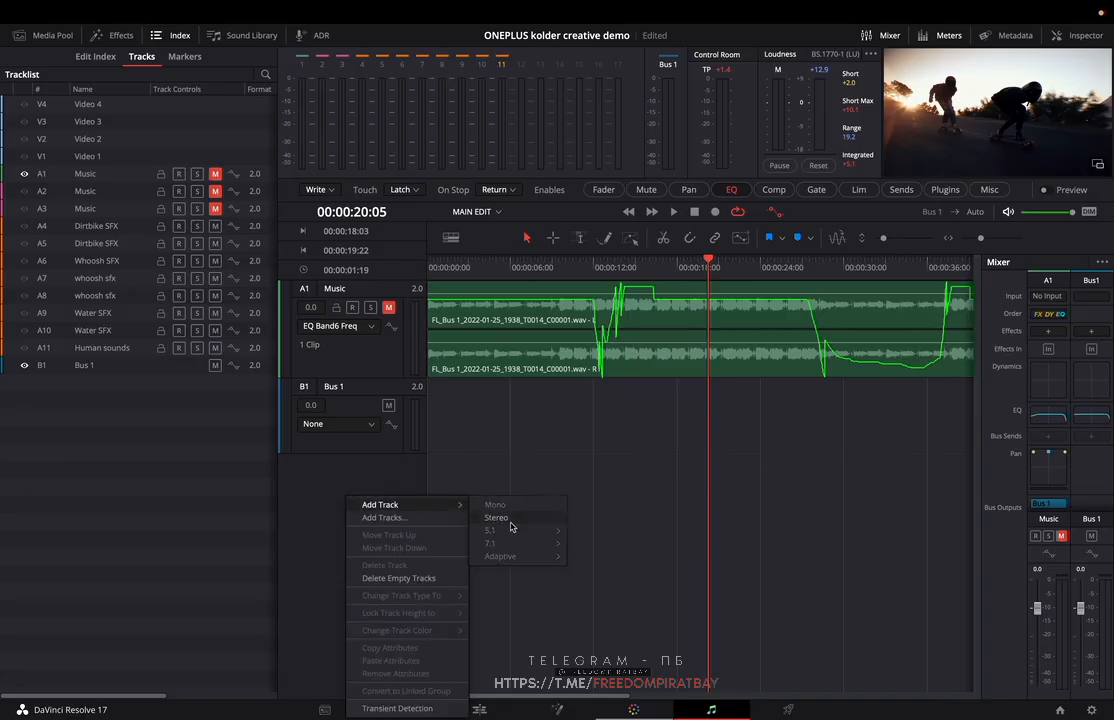
{"action": "left_click", "coordinate": [517, 524]}
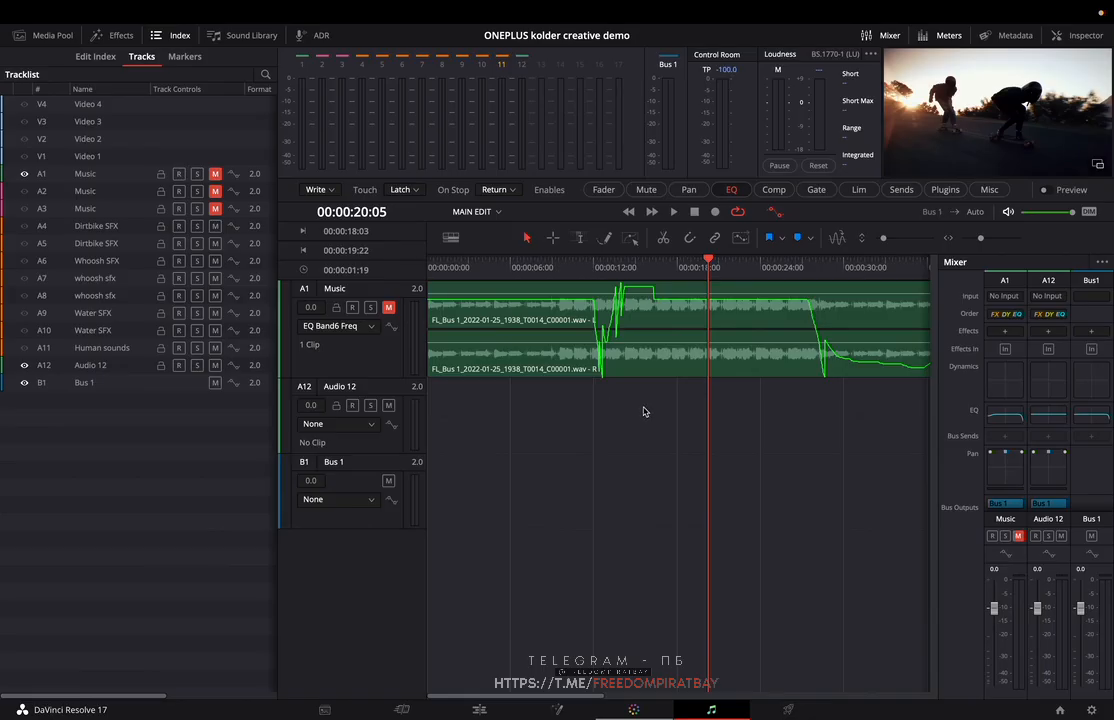
{"action": "scroll", "coordinate": [644, 411], "scroll_direction": "down", "scroll_amount": 4}
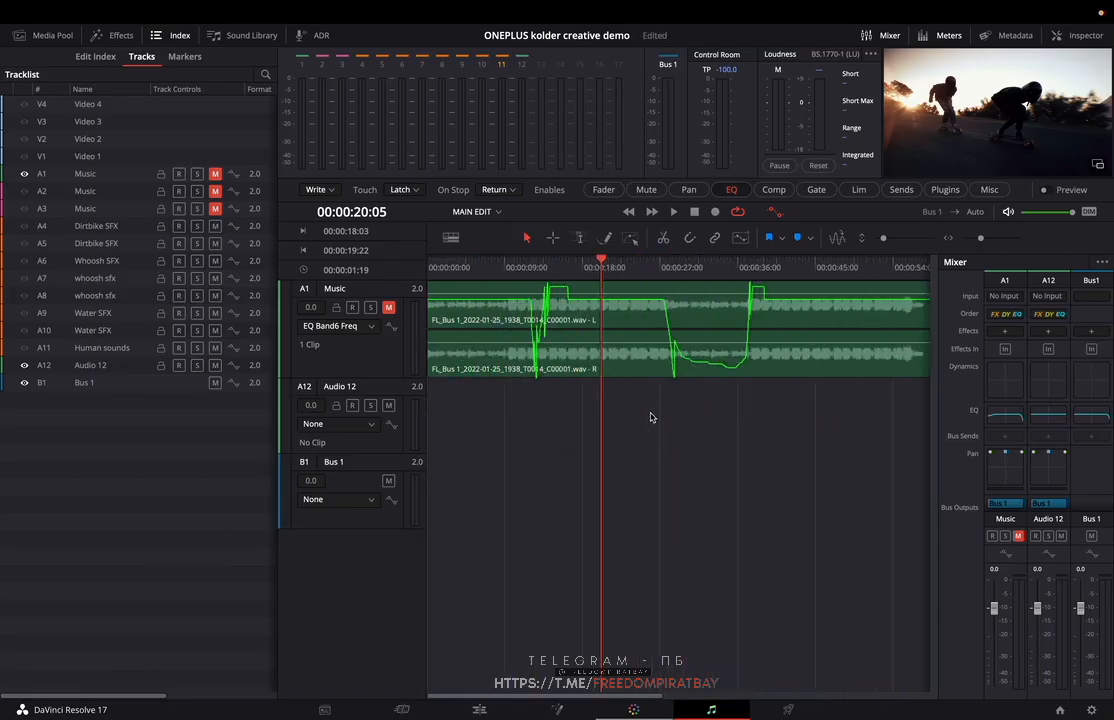
- Show effect tracks A4 to A11 temporarily, review their layered dirtbike, whoosh, water and human clips, and hide them again
{"action": "left_click_drag", "start_coordinate": [25, 227], "coordinate": [35, 348]}
{"action": "scroll", "coordinate": [587, 413], "scroll_direction": "down", "scroll_amount": 10}
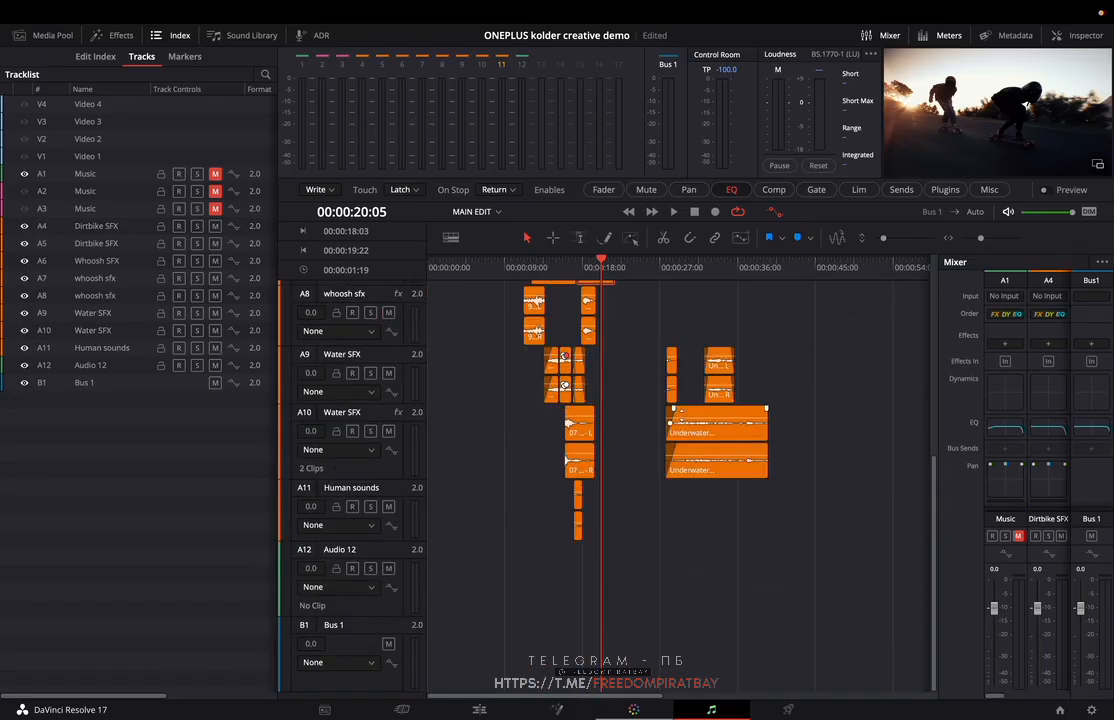
{"action": "scroll", "coordinate": [642, 439], "scroll_direction": "up", "scroll_amount": 3}
{"action": "scroll", "coordinate": [656, 432], "scroll_direction": "up", "scroll_amount": 5}
{"action": "scroll", "coordinate": [641, 424], "scroll_direction": "down", "scroll_amount": 3}
{"action": "left_click", "coordinate": [646, 384]}
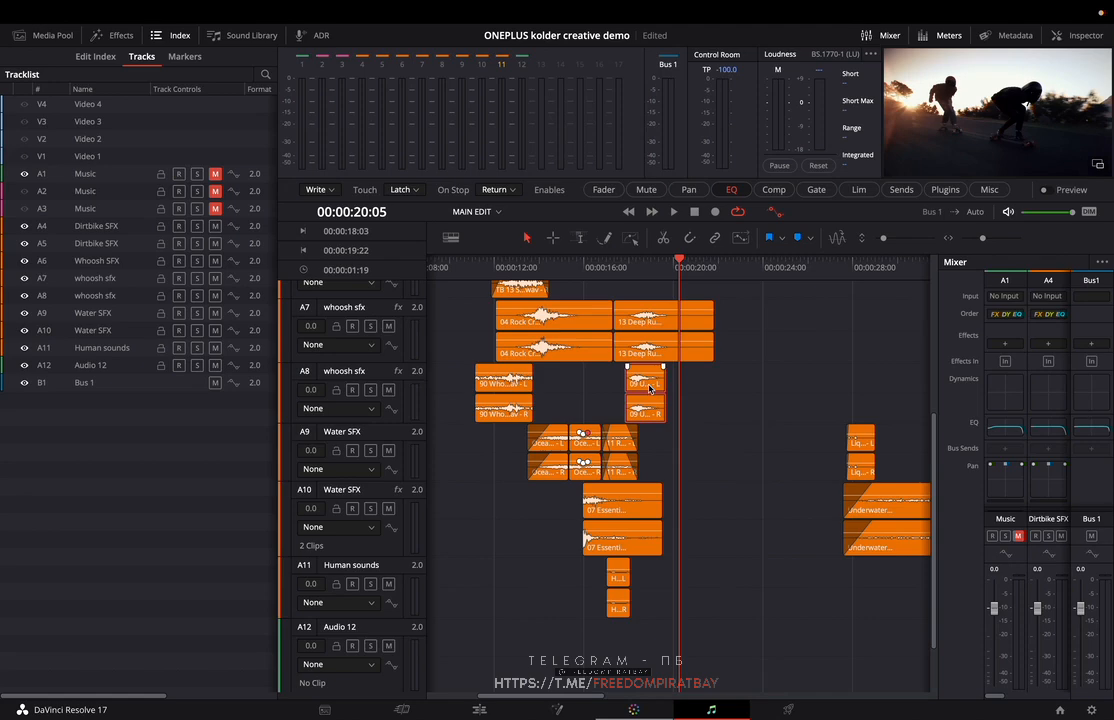
{"action": "scroll", "coordinate": [648, 390], "scroll_direction": "down", "scroll_amount": 2}
{"action": "scroll", "coordinate": [650, 396], "scroll_direction": "up", "scroll_amount": 3}
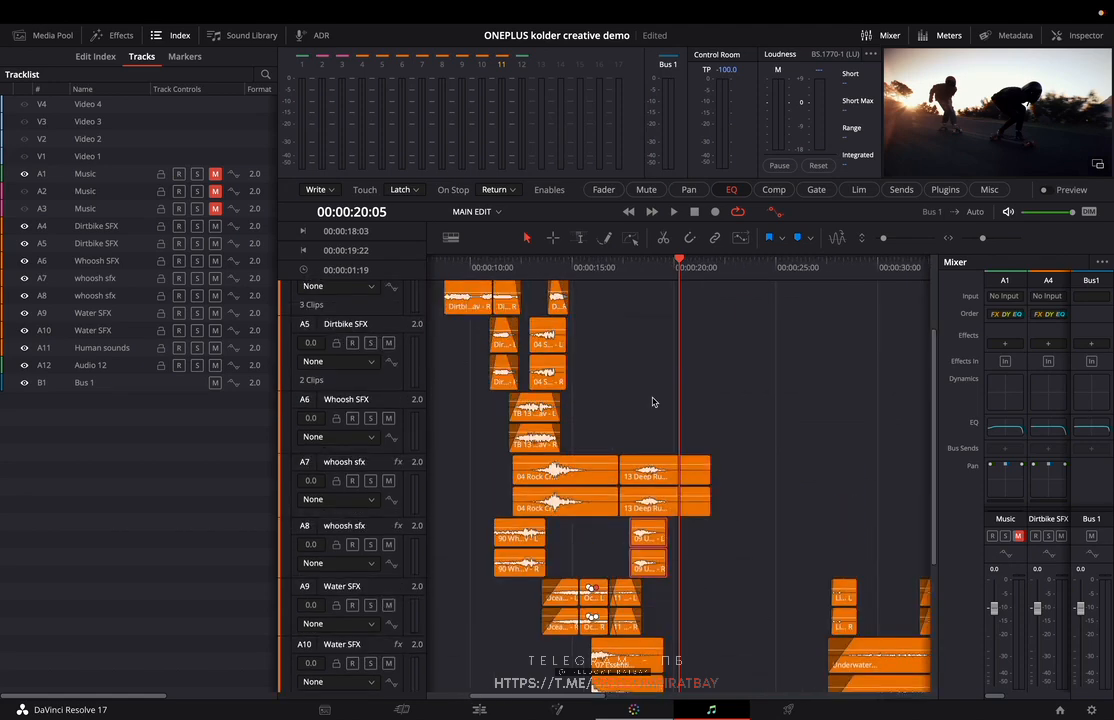
{"action": "scroll", "coordinate": [645, 410], "scroll_direction": "up", "scroll_amount": 3}
{"action": "scroll", "coordinate": [560, 440], "scroll_direction": "down", "scroll_amount": 4}
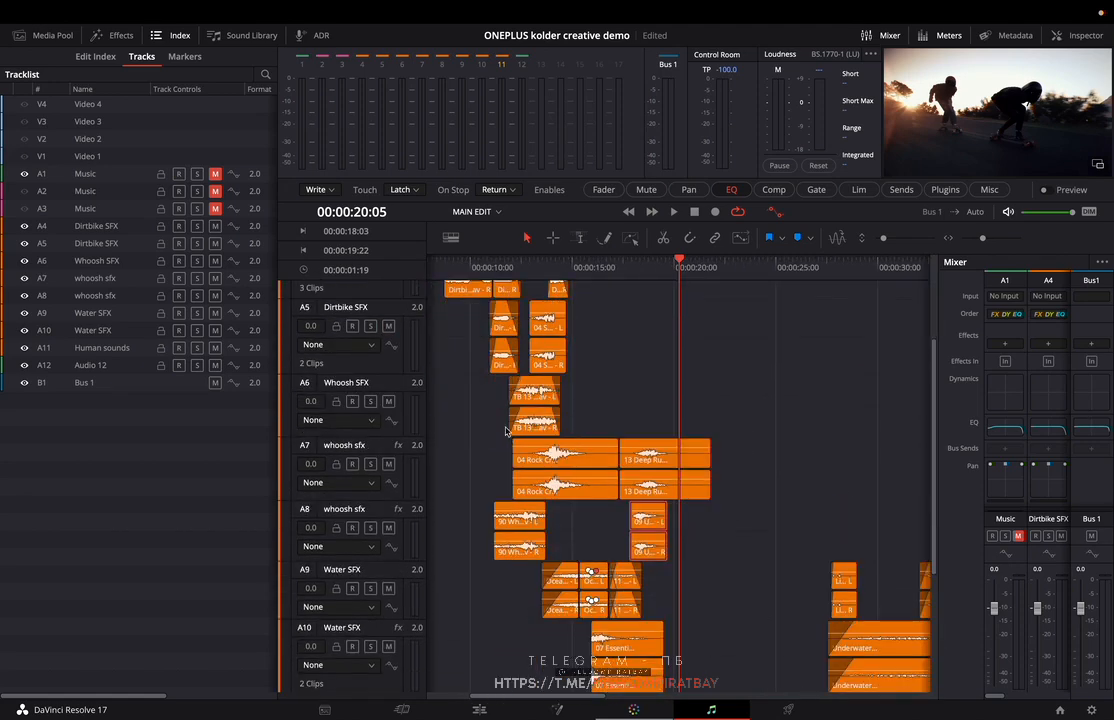
{"action": "scroll", "coordinate": [490, 416], "scroll_direction": "down", "scroll_amount": 3}
{"action": "scroll", "coordinate": [766, 485], "scroll_direction": "down", "scroll_amount": 3}
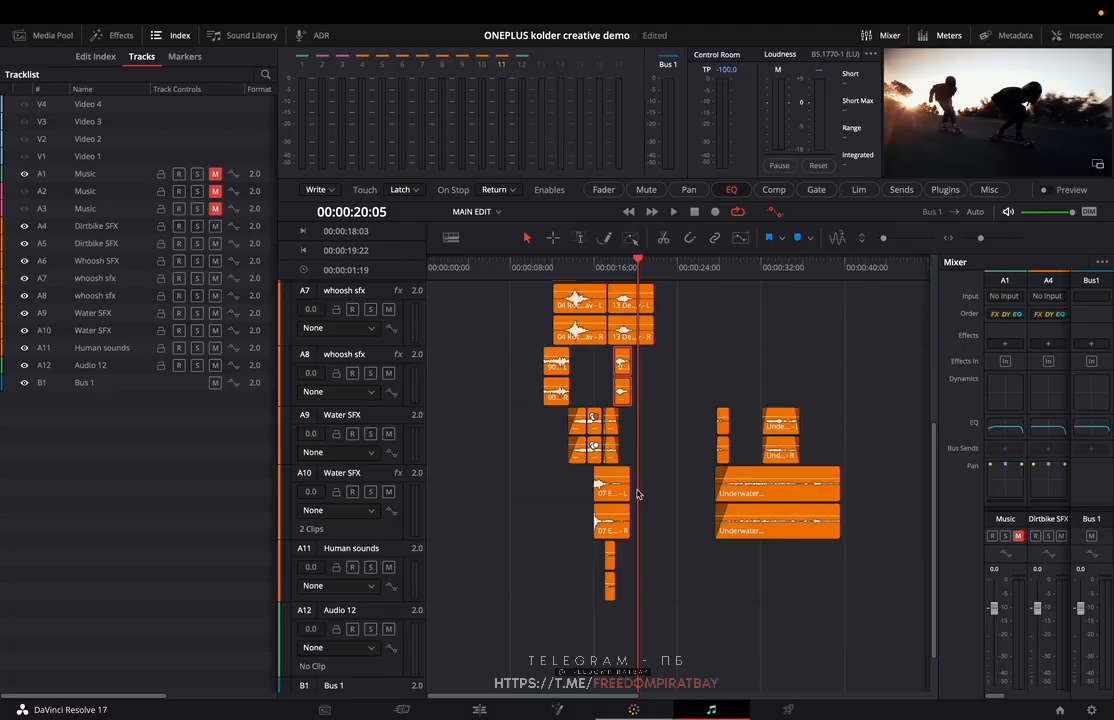
{"action": "scroll", "coordinate": [642, 487], "scroll_direction": "up", "scroll_amount": 4}
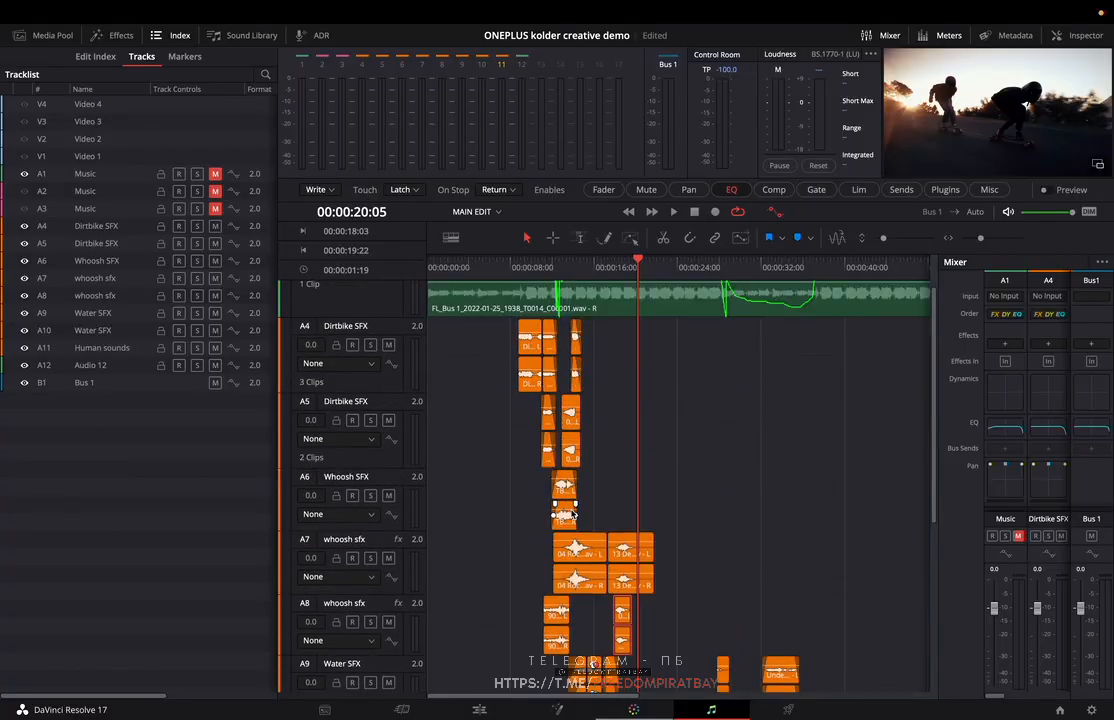
{"action": "scroll", "coordinate": [571, 514], "scroll_direction": "up", "scroll_amount": 2}
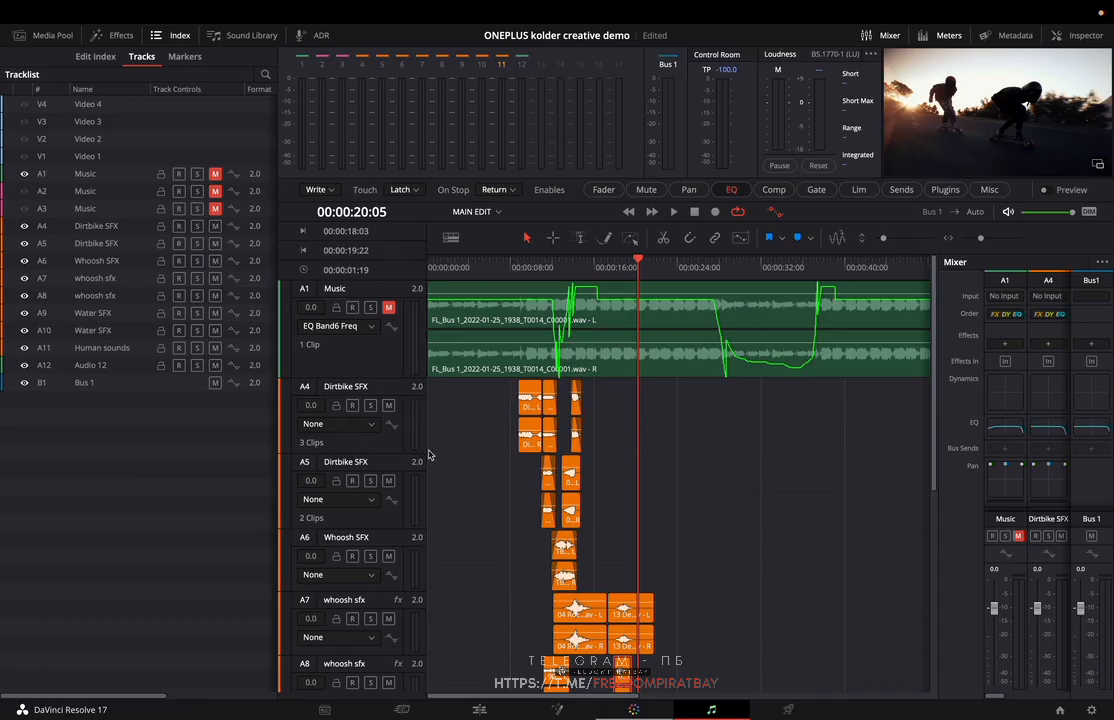
{"action": "left_click_drag", "start_coordinate": [23, 226], "coordinate": [20, 352]}
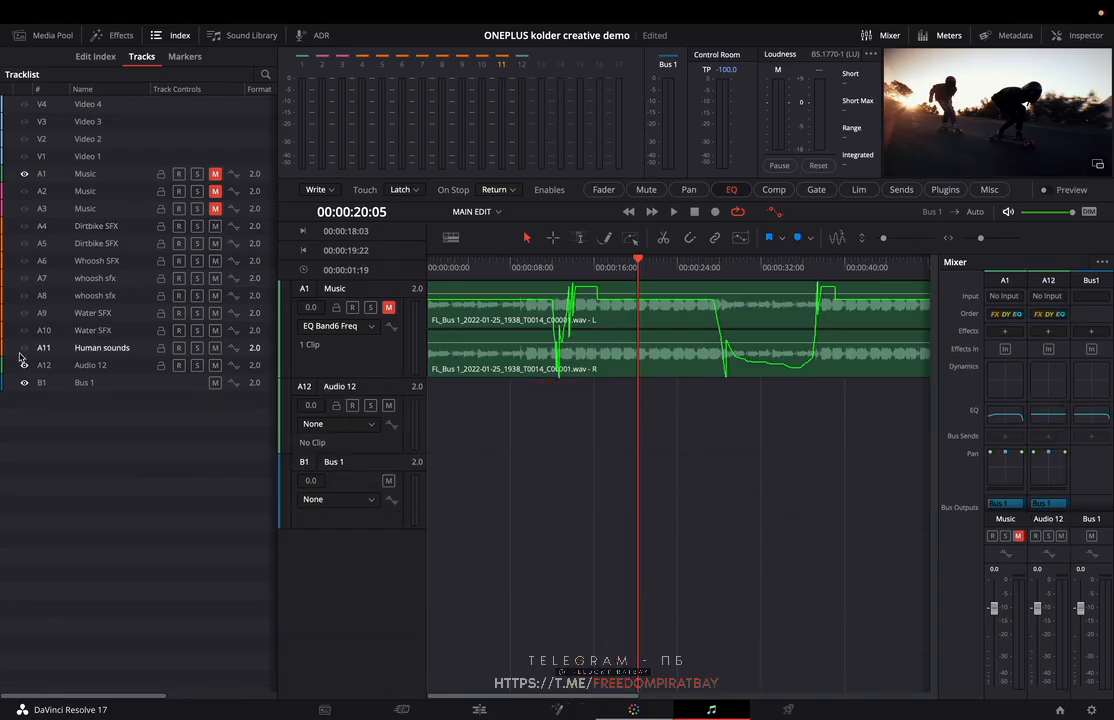
- Add a second new stereo audio track below Audio 12
{"action": "left_click", "coordinate": [343, 392]}
{"action": "key", "text": "super+minus"}
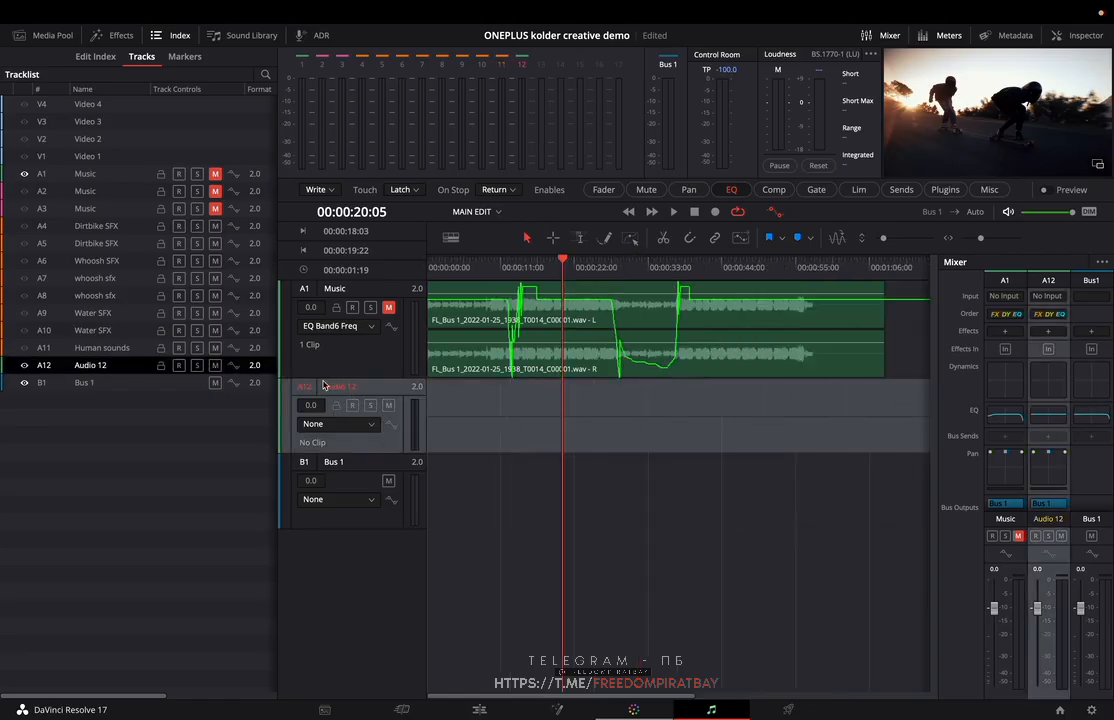
{"action": "right_click", "coordinate": [372, 371]}
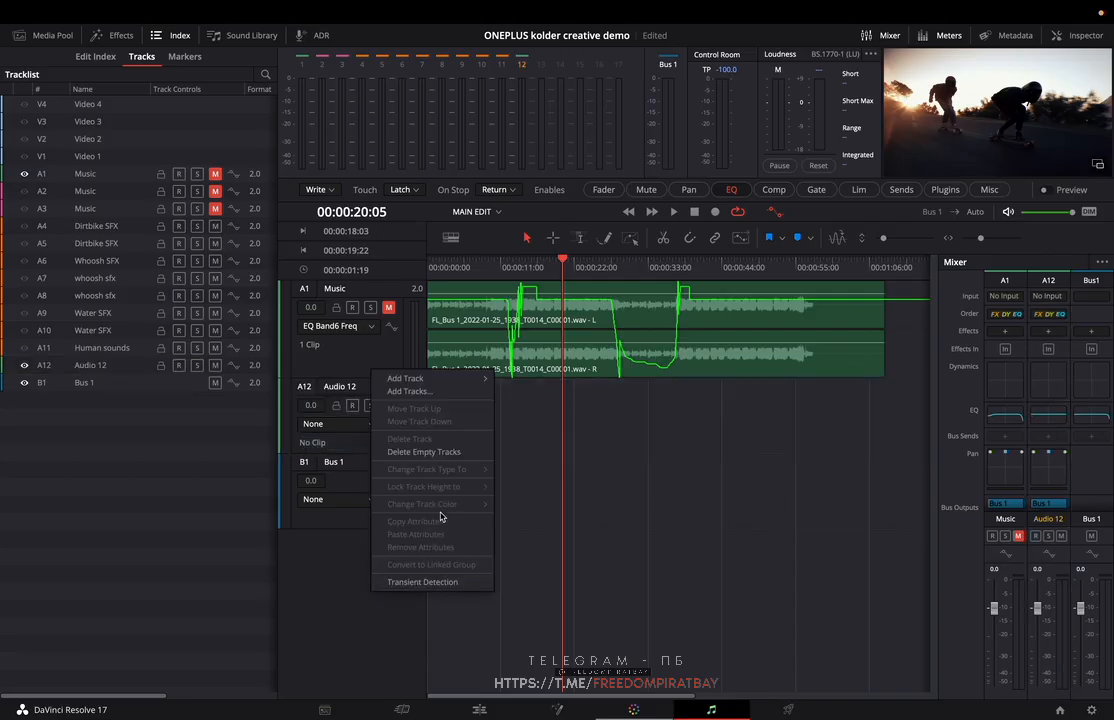
{"action": "mouse_move", "coordinate": [424, 380]}
{"action": "left_click", "coordinate": [511, 388]}
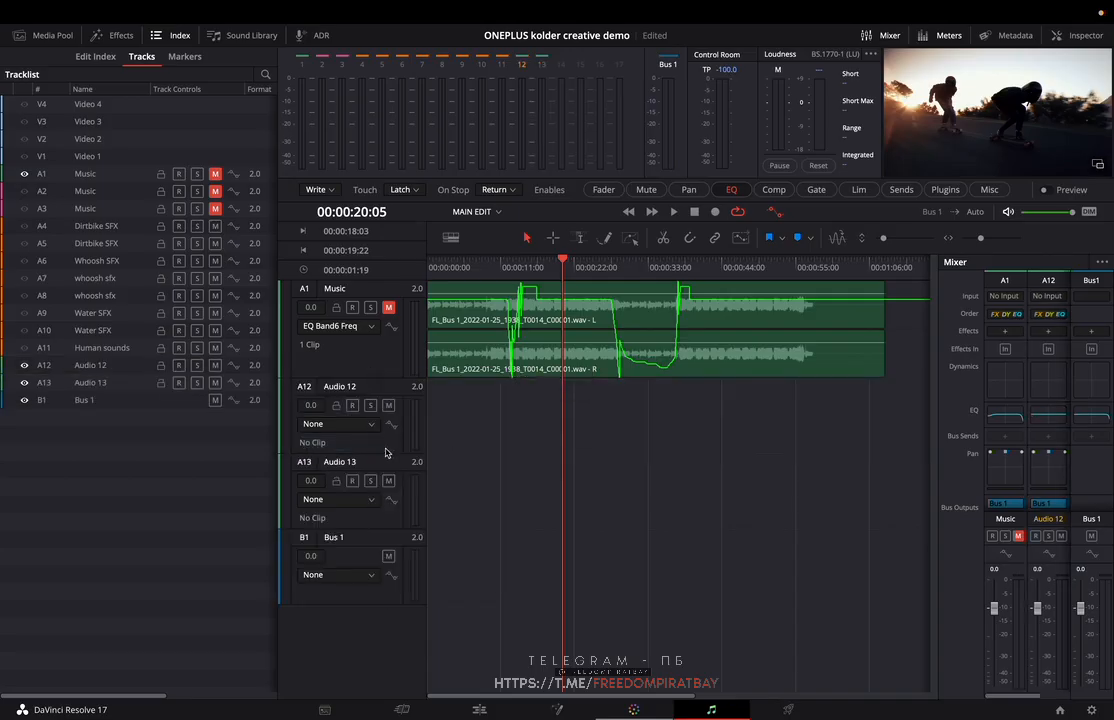
- Rename audio track A12 as Longboard and audio track A13 as longboard
{"action": "double_click", "coordinate": [352, 387]}
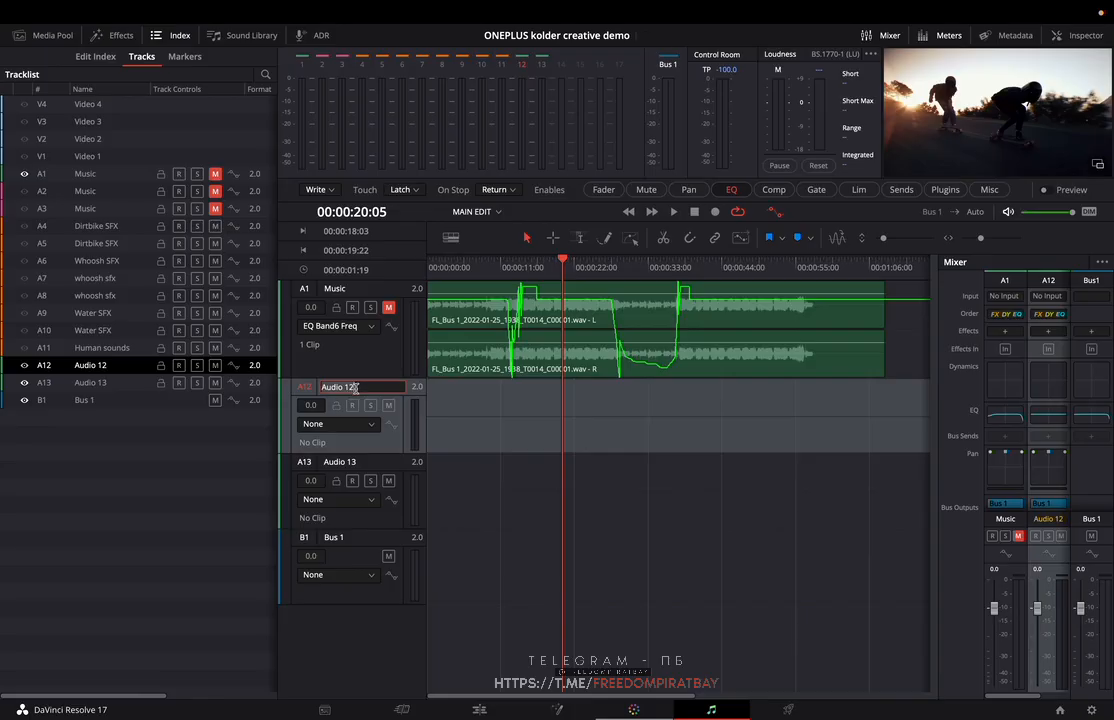
{"action": "type", "text": "Longboard"}
{"action": "double_click", "coordinate": [344, 461]}
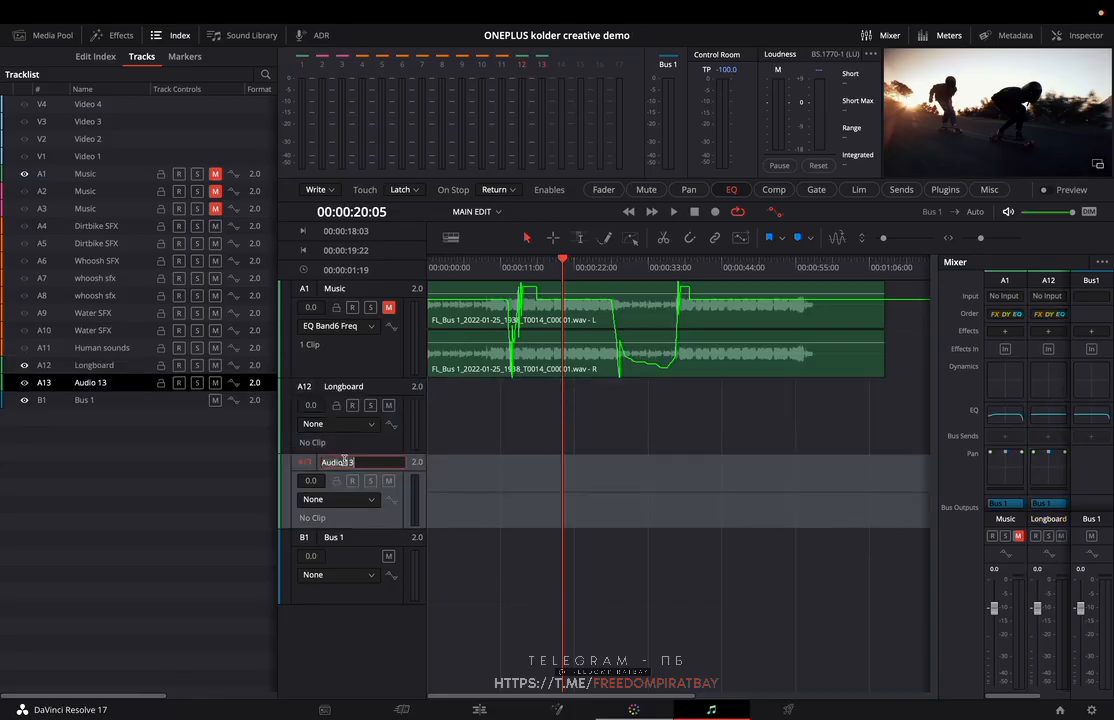
{"action": "type", "text": "longboard"}
{"action": "key", "text": "Return"}
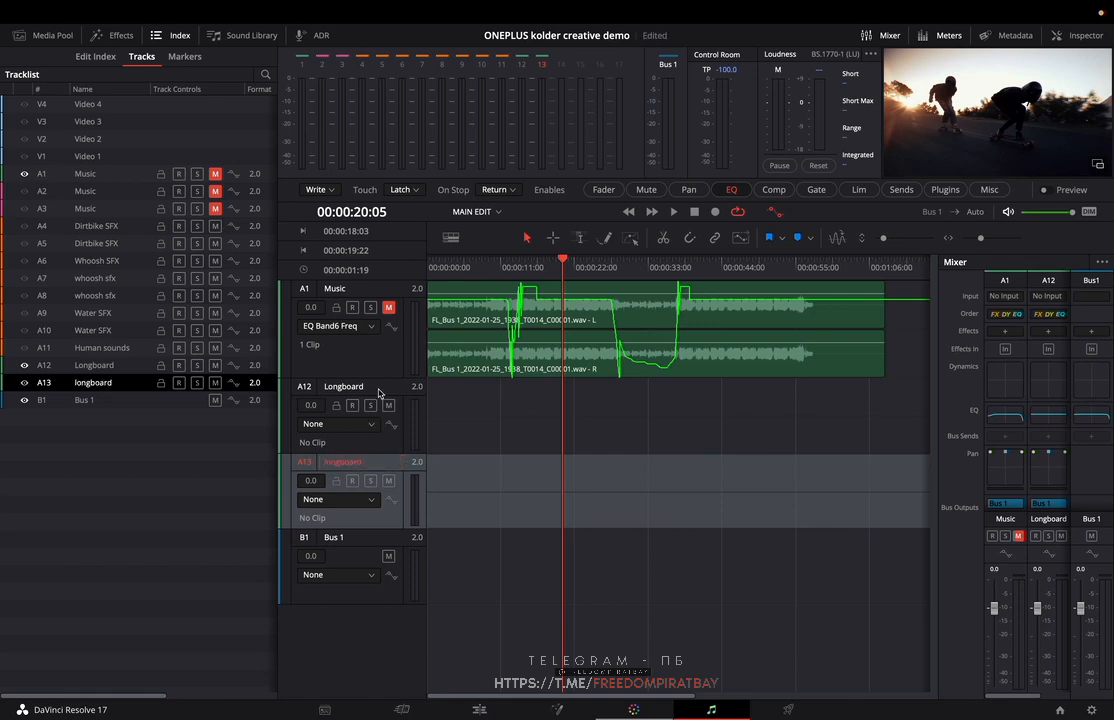
- Change the track color of both longboard tracks, A12 and A13, to orange
{"action": "right_click", "coordinate": [384, 394]}
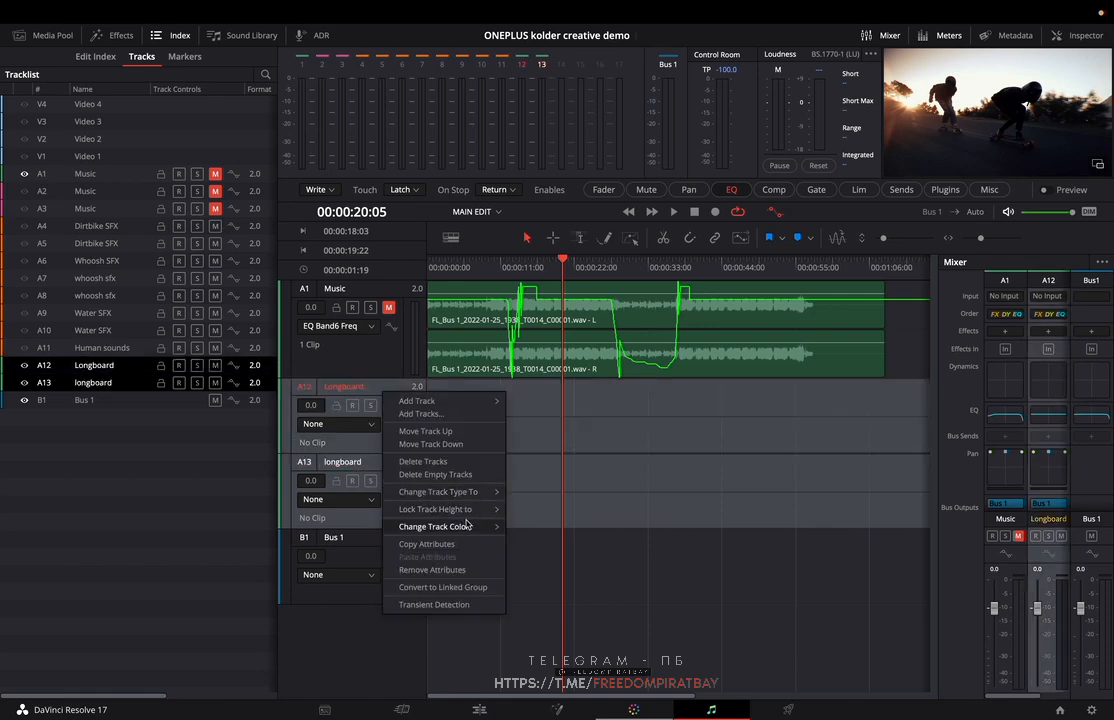
{"action": "mouse_move", "coordinate": [485, 526]}
{"action": "left_click", "coordinate": [552, 477]}
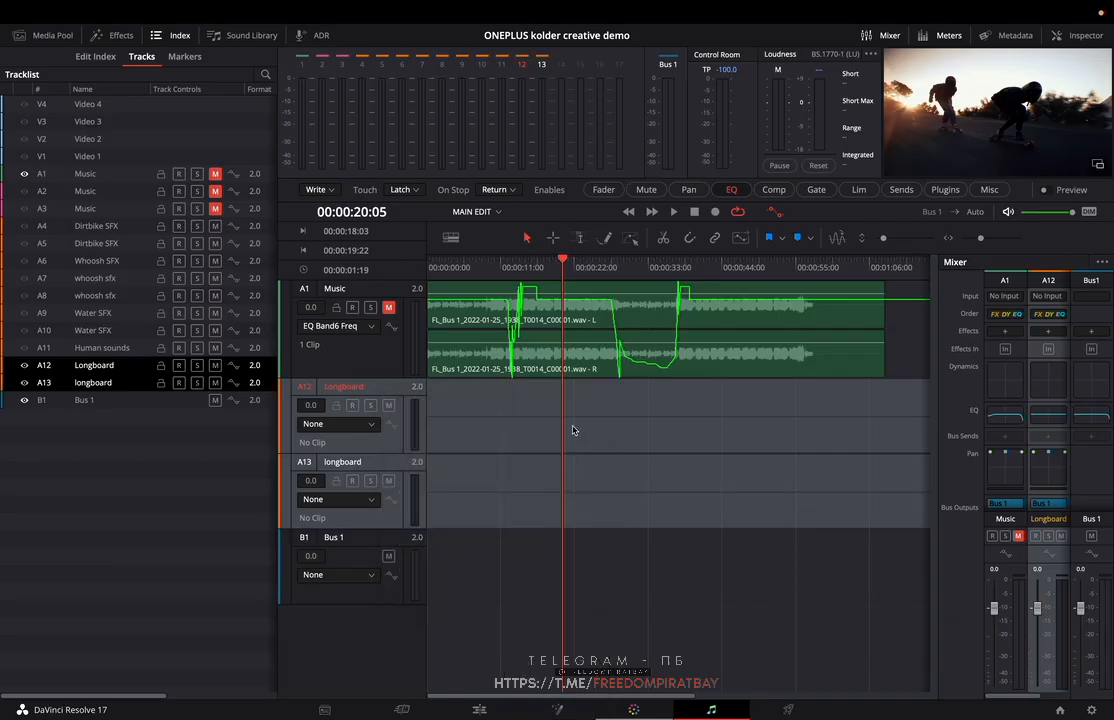
- Play the transition from the underwater shot into the skateboarding shot and search the sound library for "skateboard"
{"action": "left_click_drag", "start_coordinate": [562, 266], "coordinate": [549, 267]}
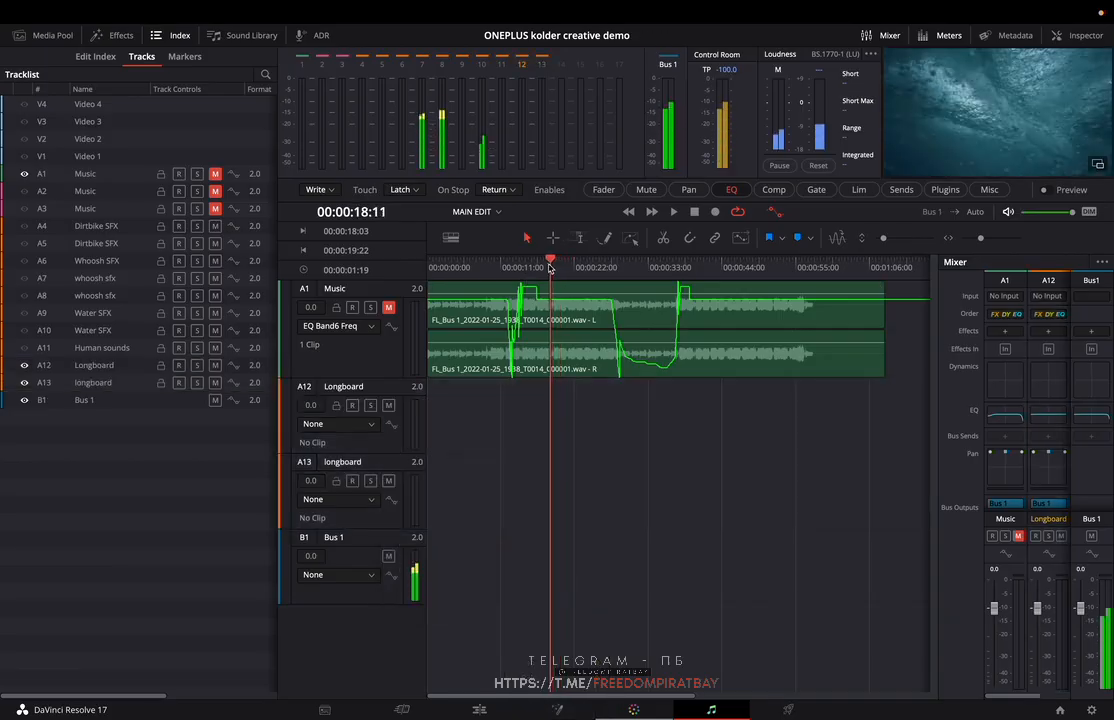
{"action": "key", "text": "space"}
{"action": "key", "text": "space"}
{"action": "left_click", "coordinate": [245, 35]}
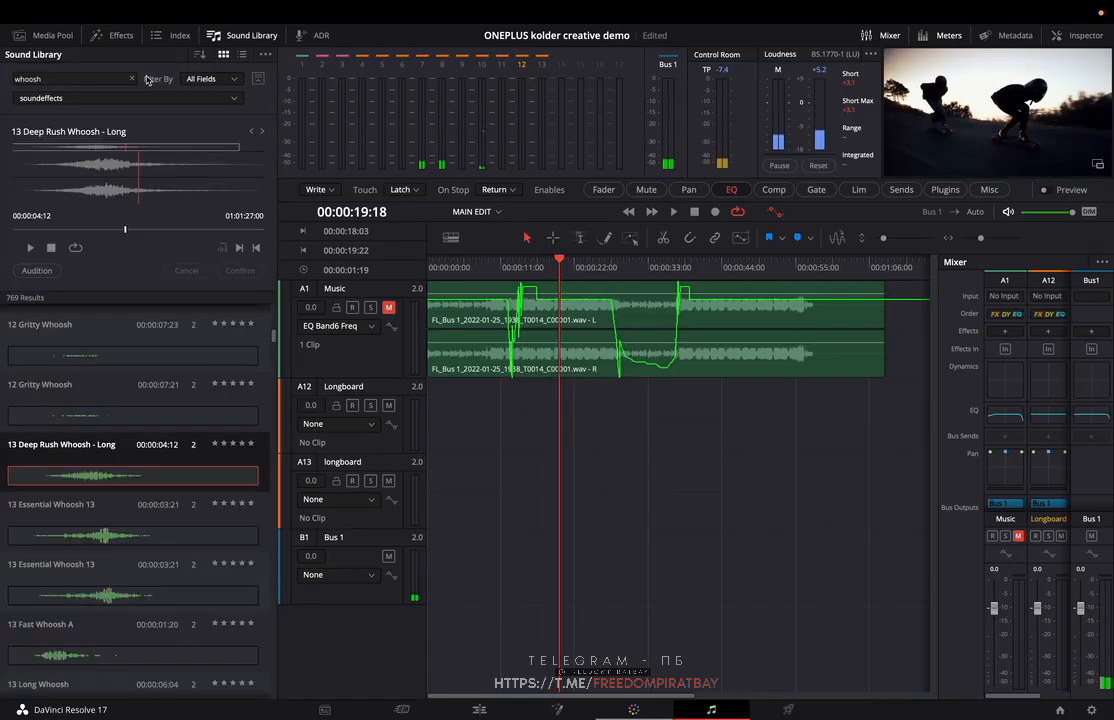
{"action": "left_click", "coordinate": [75, 77]}
{"action": "key", "text": "ctrl+a"}
{"action": "type", "text": "skateboard"}
{"action": "key", "text": "Return"}
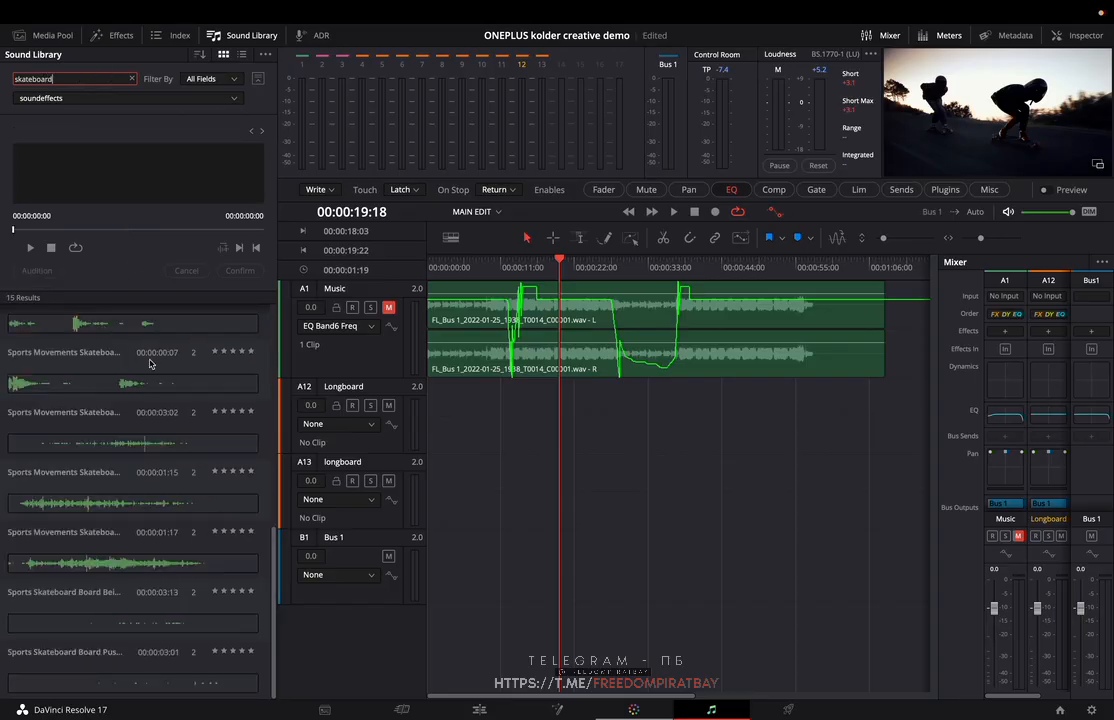
- Audition the SKATEBOARD RIDING SOUND EFFECT, mark a short section of it, and place that section on the A12 Longboard track
{"action": "scroll", "coordinate": [165, 395], "scroll_direction": "up", "scroll_amount": 10}
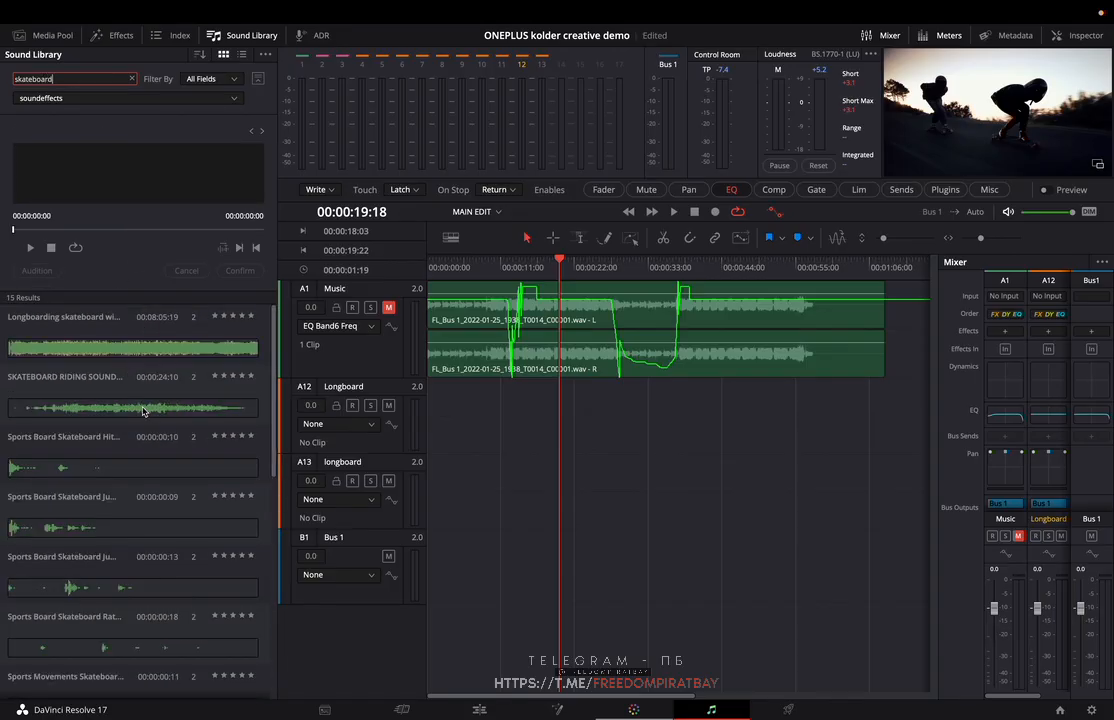
{"action": "left_click", "coordinate": [86, 408]}
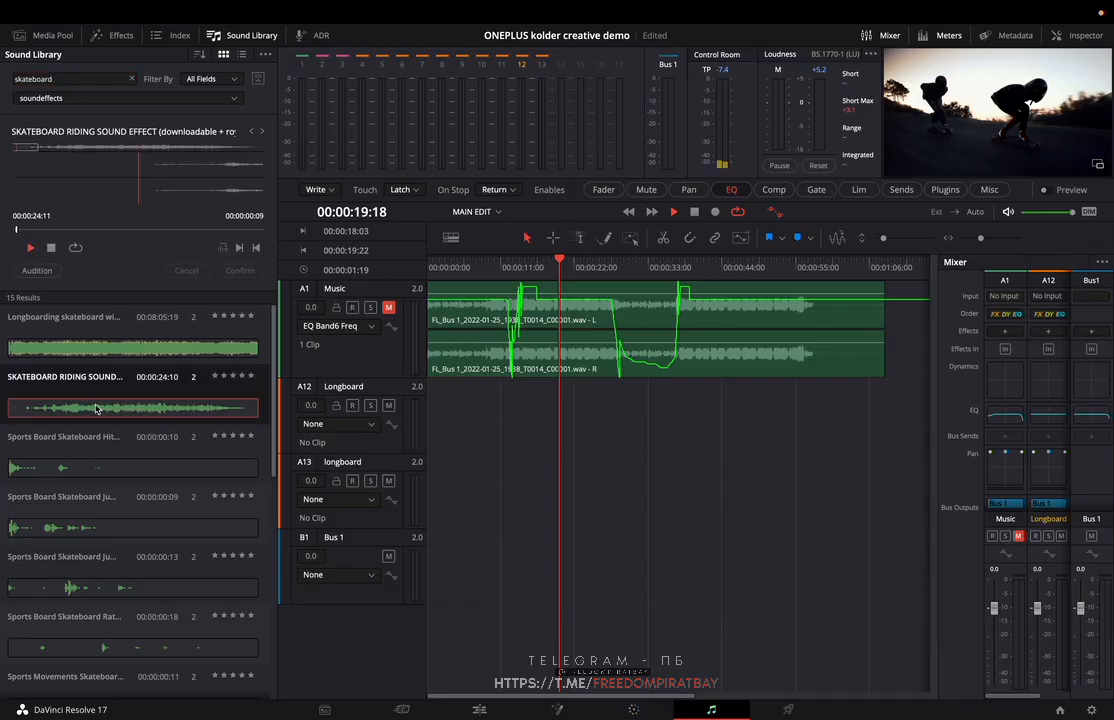
{"action": "left_click", "coordinate": [88, 229]}
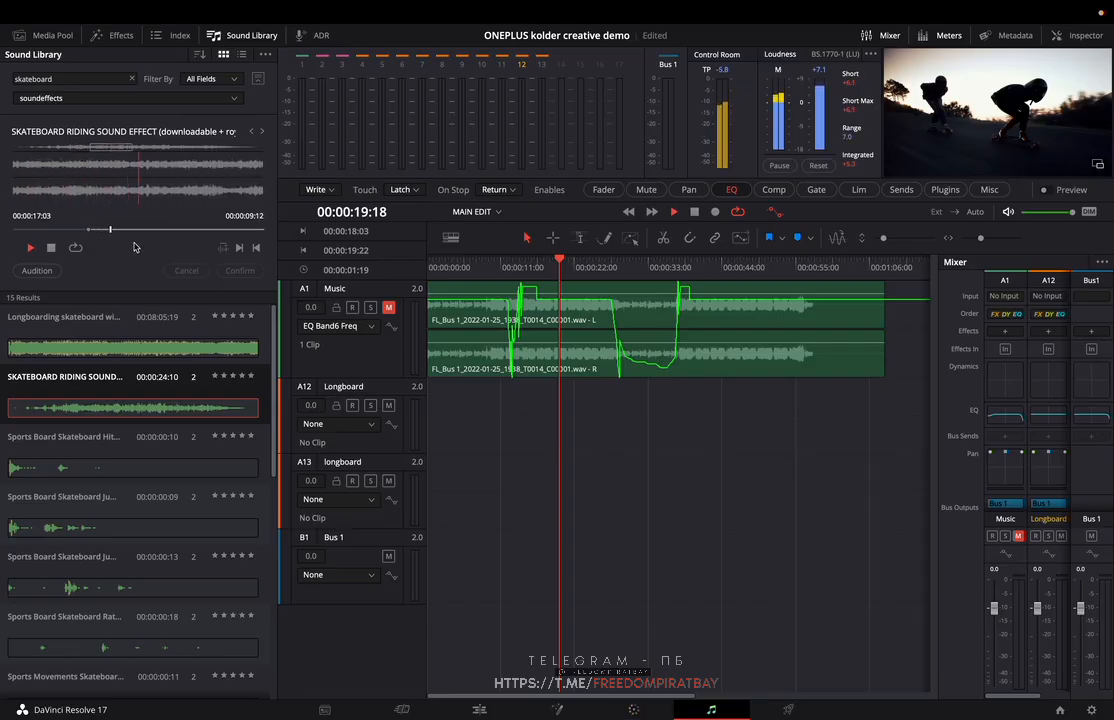
{"action": "key", "text": "space"}
{"action": "key", "text": "o"}
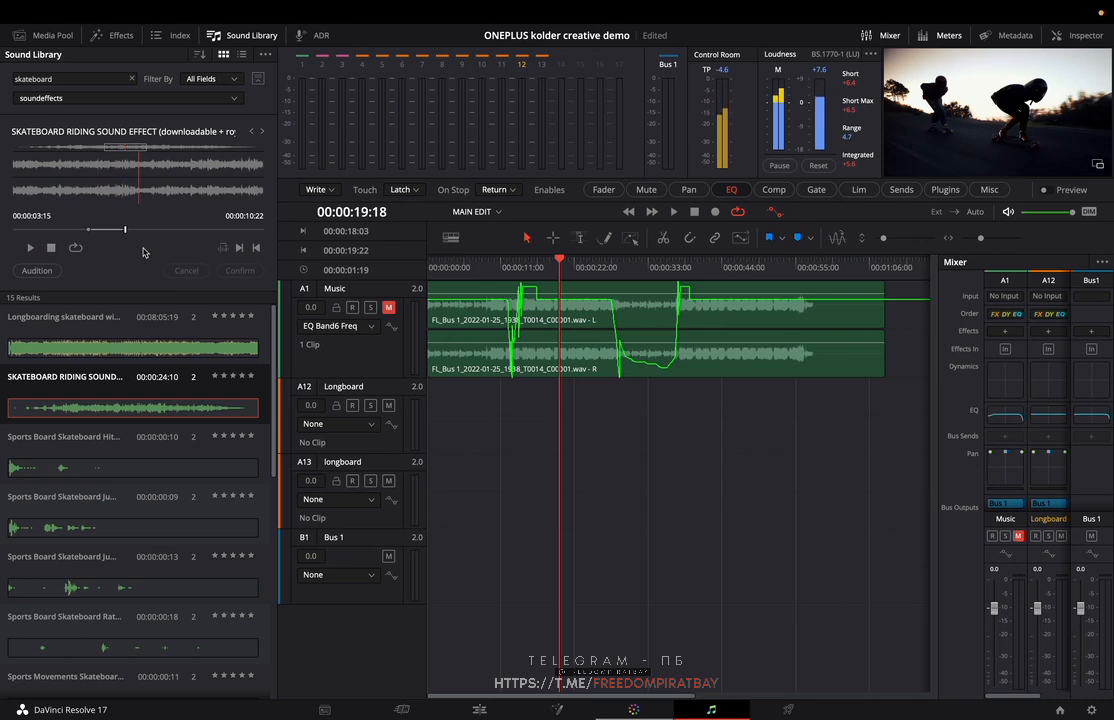
{"action": "left_click_drag", "start_coordinate": [137, 183], "coordinate": [542, 444]}
- Align the skateboard clip with the start of the skateboarding shots, add a fade-in, and play it back
{"action": "left_click", "coordinate": [548, 268]}
{"action": "key", "text": "space"}
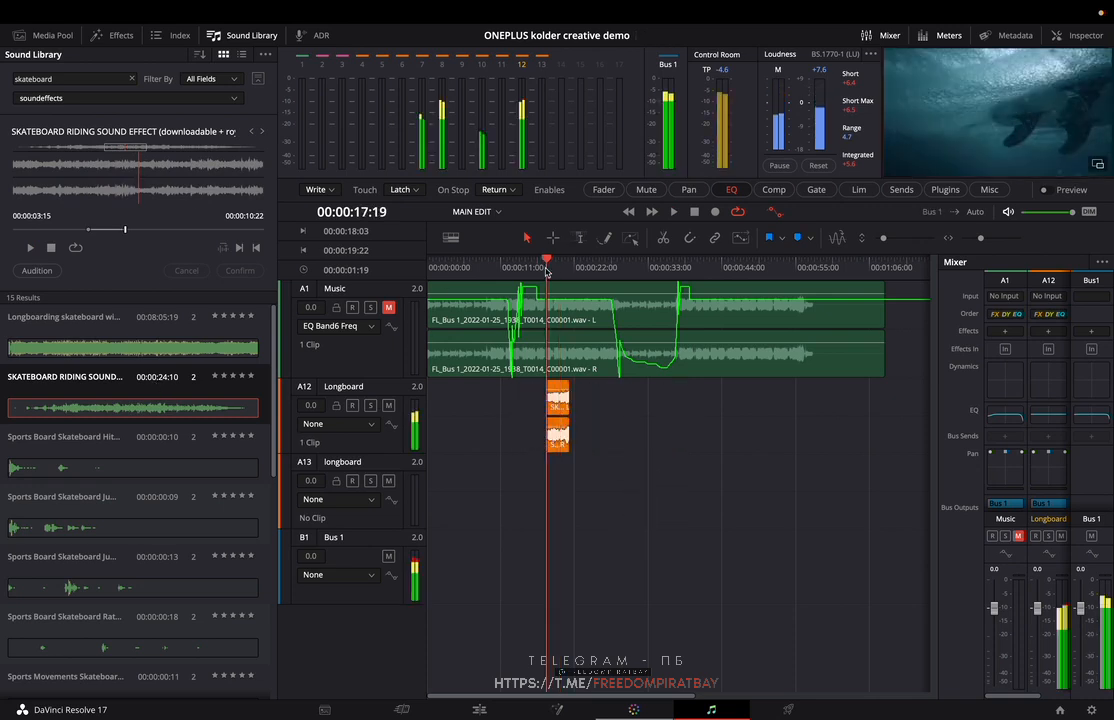
{"action": "scroll", "coordinate": [548, 272], "scroll_direction": "up", "scroll_amount": 5}
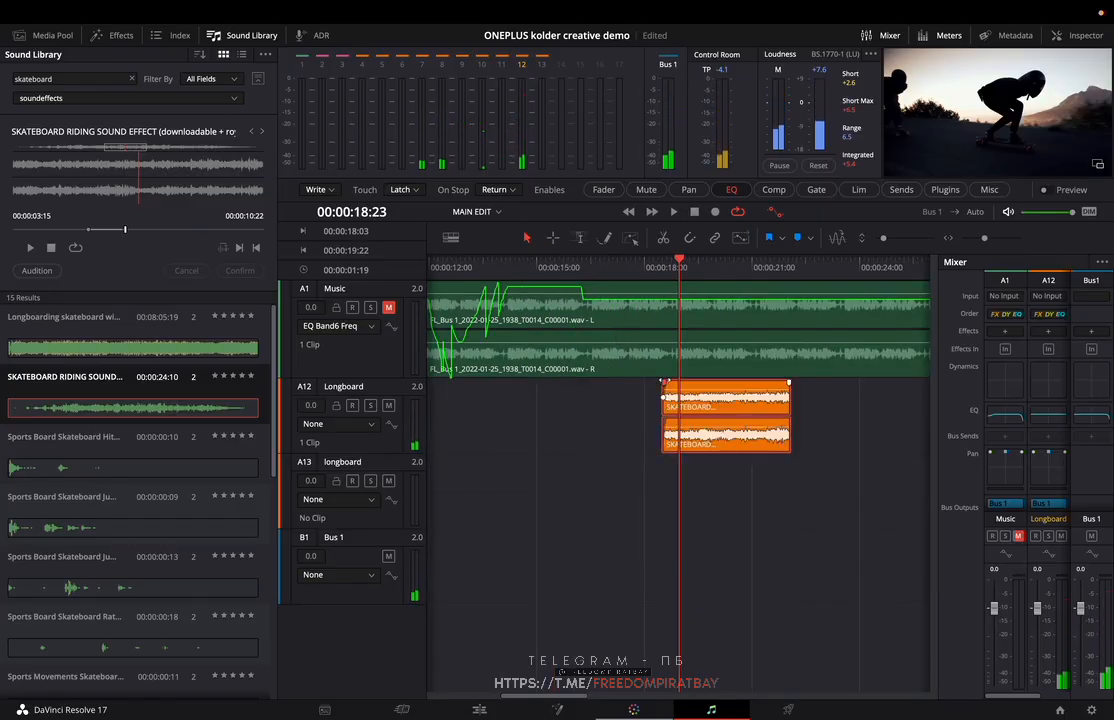
{"action": "left_click", "coordinate": [659, 272]}
{"action": "key", "text": "space"}
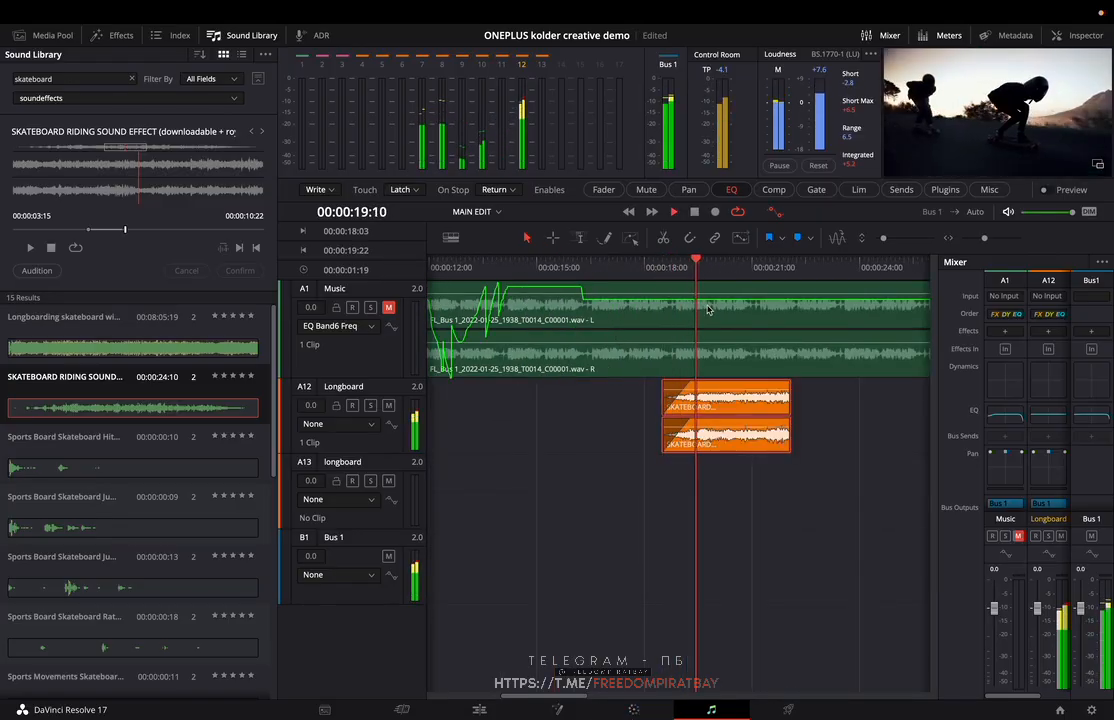
{"action": "key", "text": "space"}
- Trim the skateboard clip's end to just past 00:00:21:07, where the shot changes, and add a fade-out
{"action": "left_click", "coordinate": [746, 275]}
{"action": "key", "text": "space"}
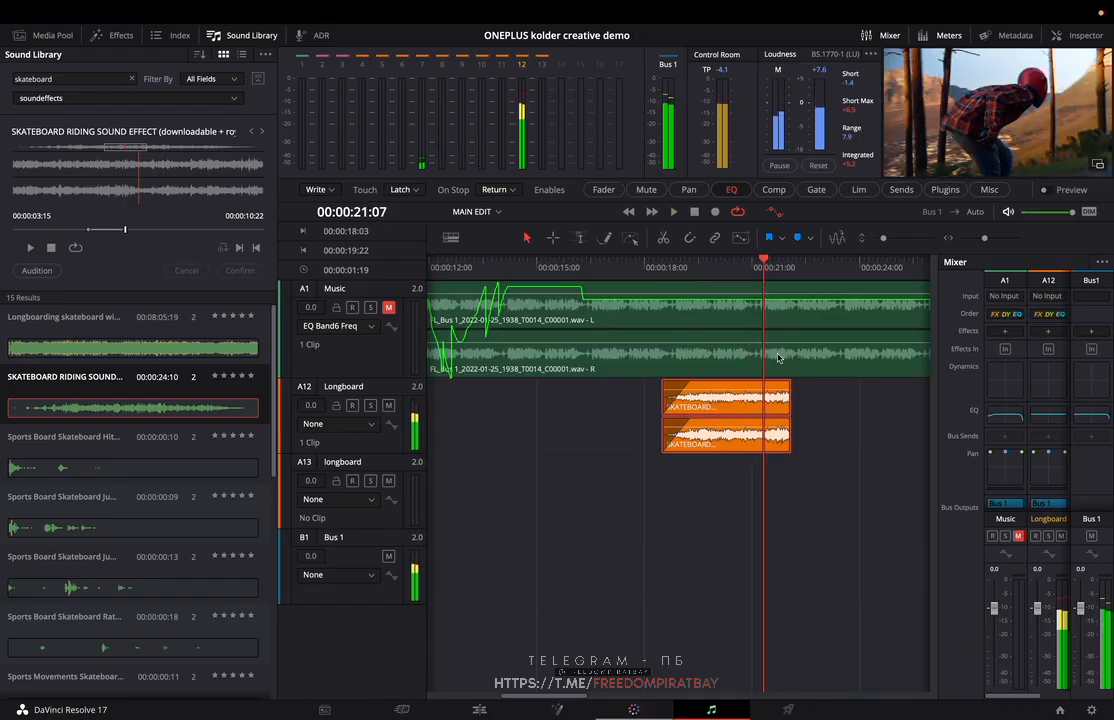
{"action": "left_click_drag", "start_coordinate": [789, 410], "coordinate": [768, 404]}
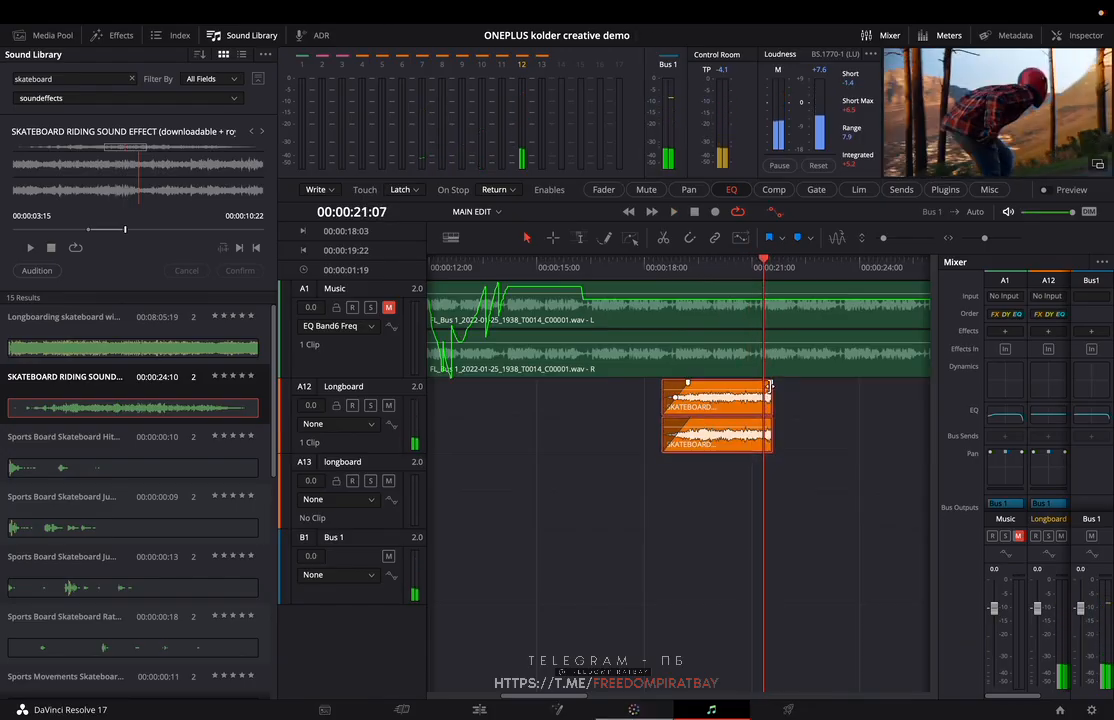
{"action": "left_click", "coordinate": [674, 278]}
{"action": "key", "text": "space"}
{"action": "left_click", "coordinate": [677, 277]}
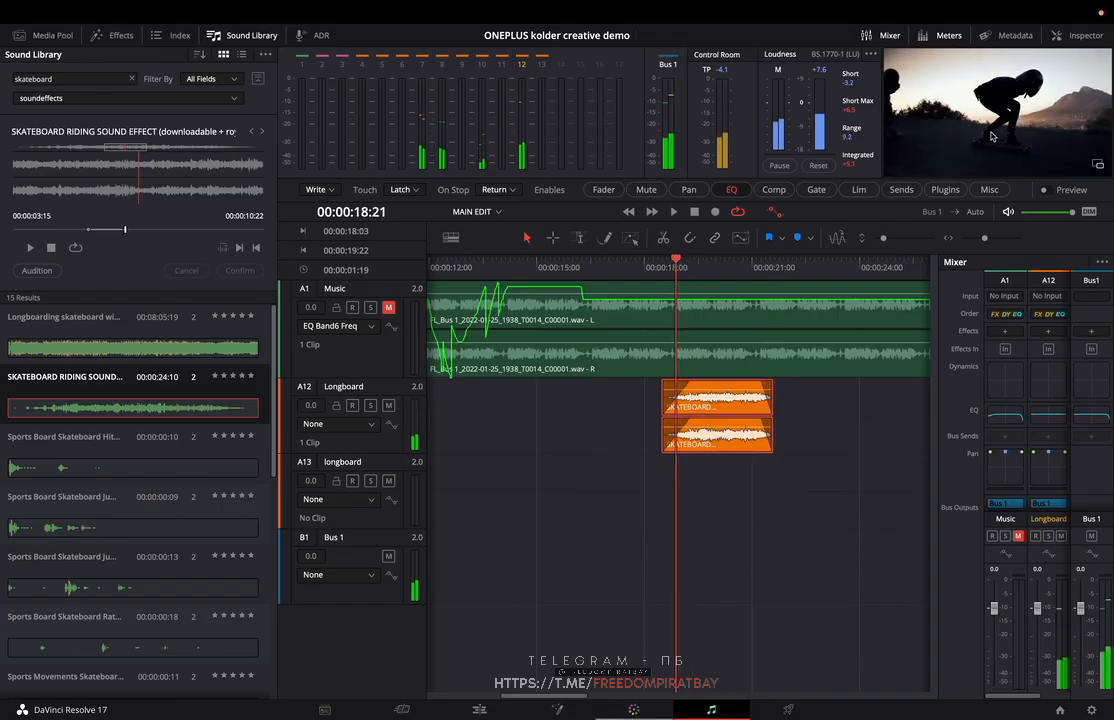
- Keyframe the skateboard clip's pan to 43.51 at 00:00:18:20 and -40.46 at 00:00:20:21, and play back the movement
{"action": "left_click", "coordinate": [1079, 35]}
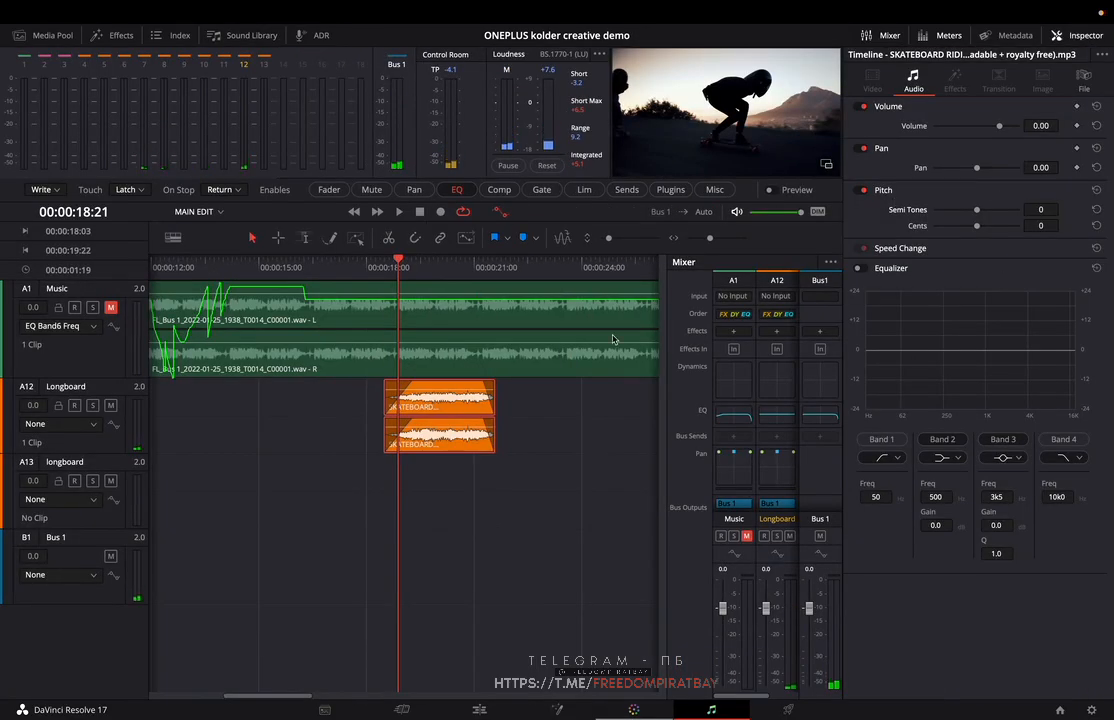
{"action": "left_click", "coordinate": [452, 267]}
{"action": "left_click_drag", "start_coordinate": [453, 268], "coordinate": [472, 268]}
{"action": "left_click_drag", "start_coordinate": [977, 168], "coordinate": [959, 172]}
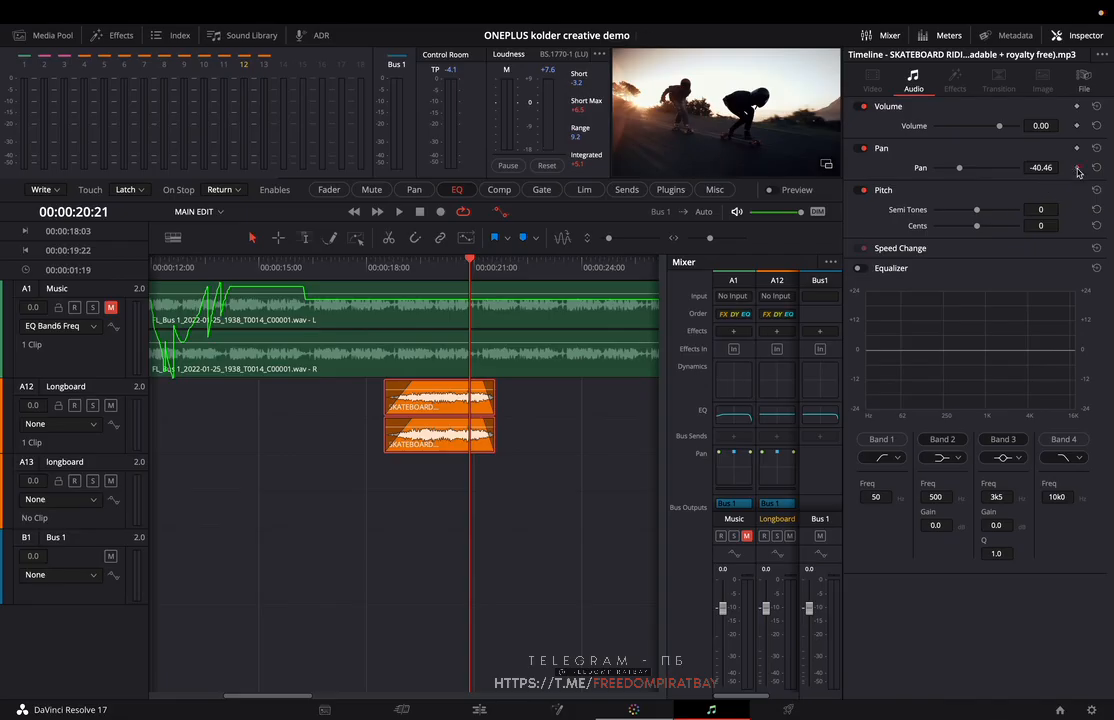
{"action": "left_click_drag", "start_coordinate": [430, 271], "coordinate": [391, 271]}
{"action": "left_click_drag", "start_coordinate": [959, 172], "coordinate": [991, 172]}
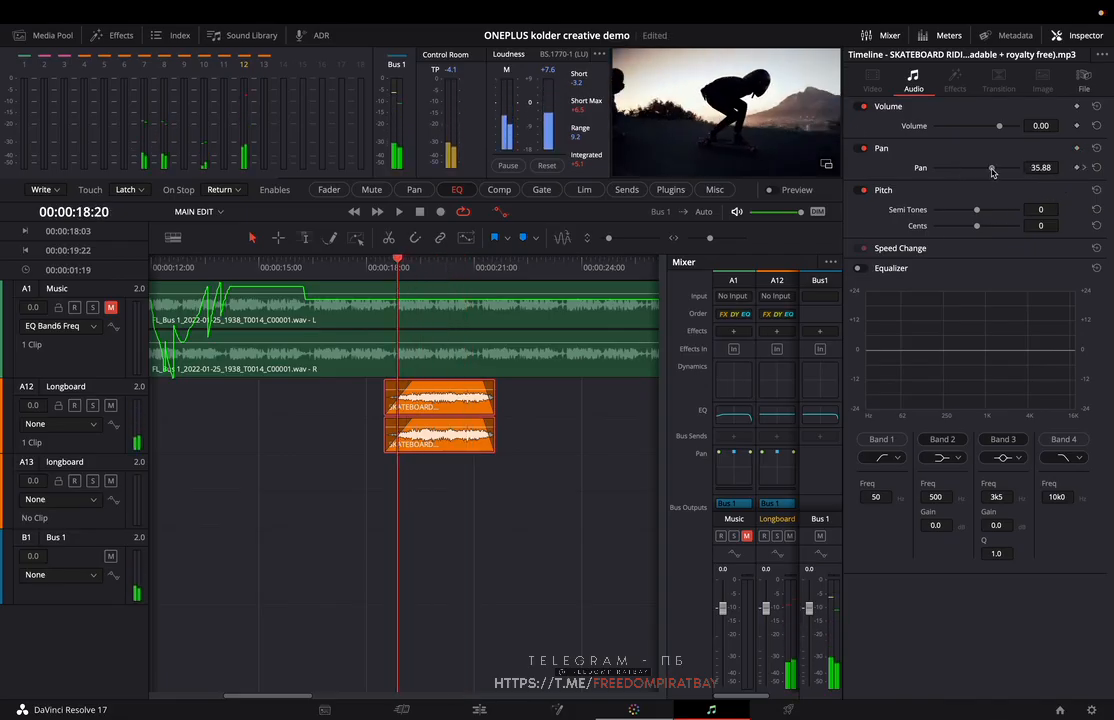
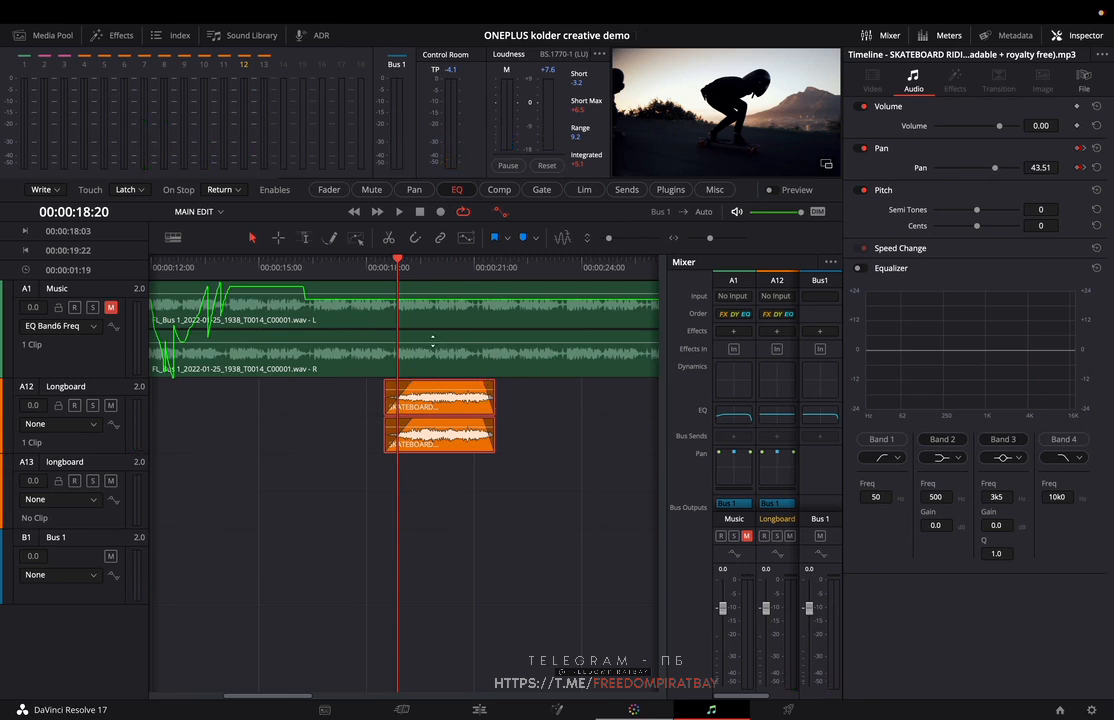
{"action": "left_click_drag", "start_coordinate": [397, 267], "coordinate": [385, 267]}
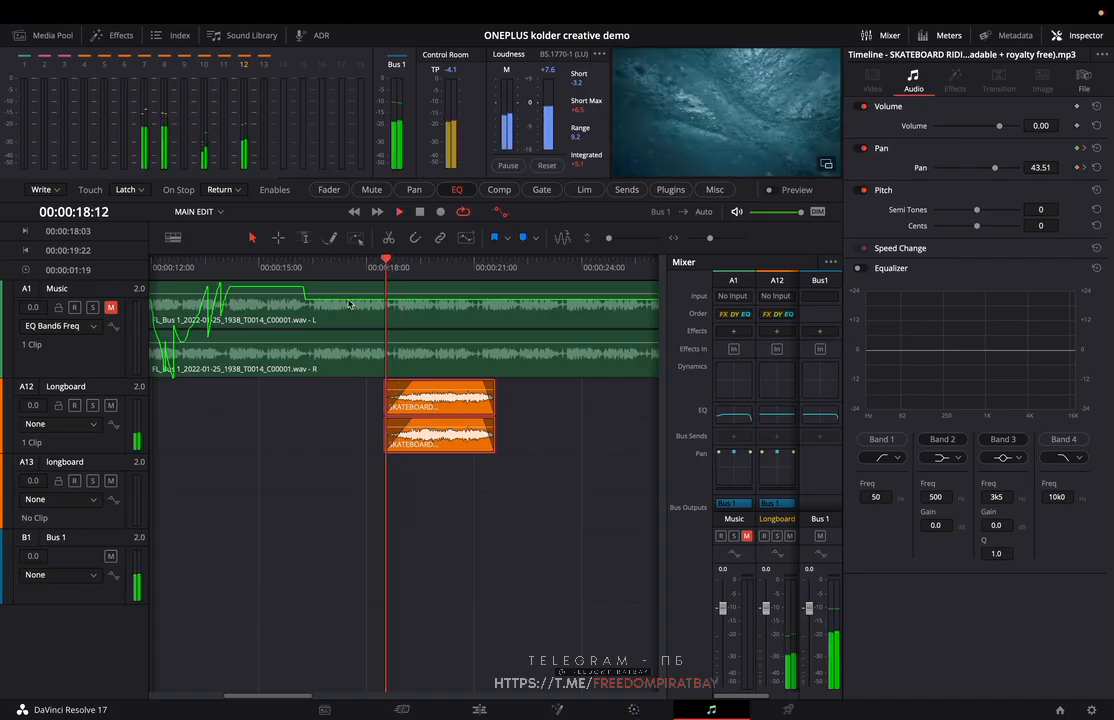
{"action": "key", "text": "space"}
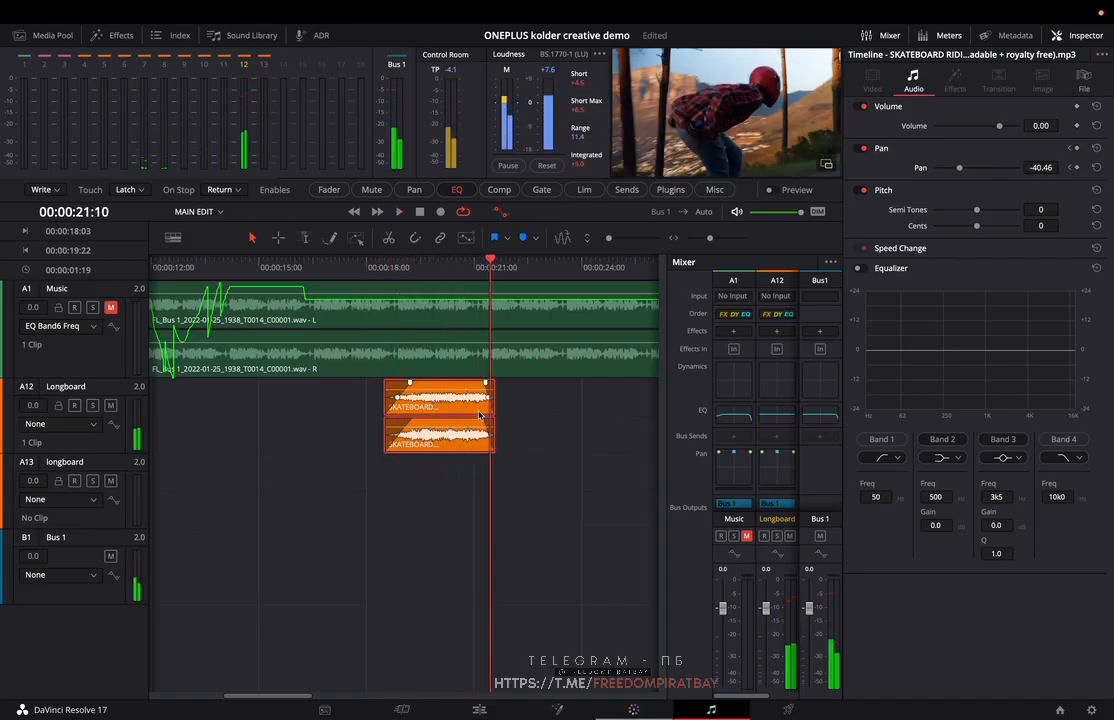
- Search the sound library for "wind", audition the results, and place a section of 01 Bright Winds on track A13 under the skateboard clip
{"action": "left_click", "coordinate": [229, 38]}
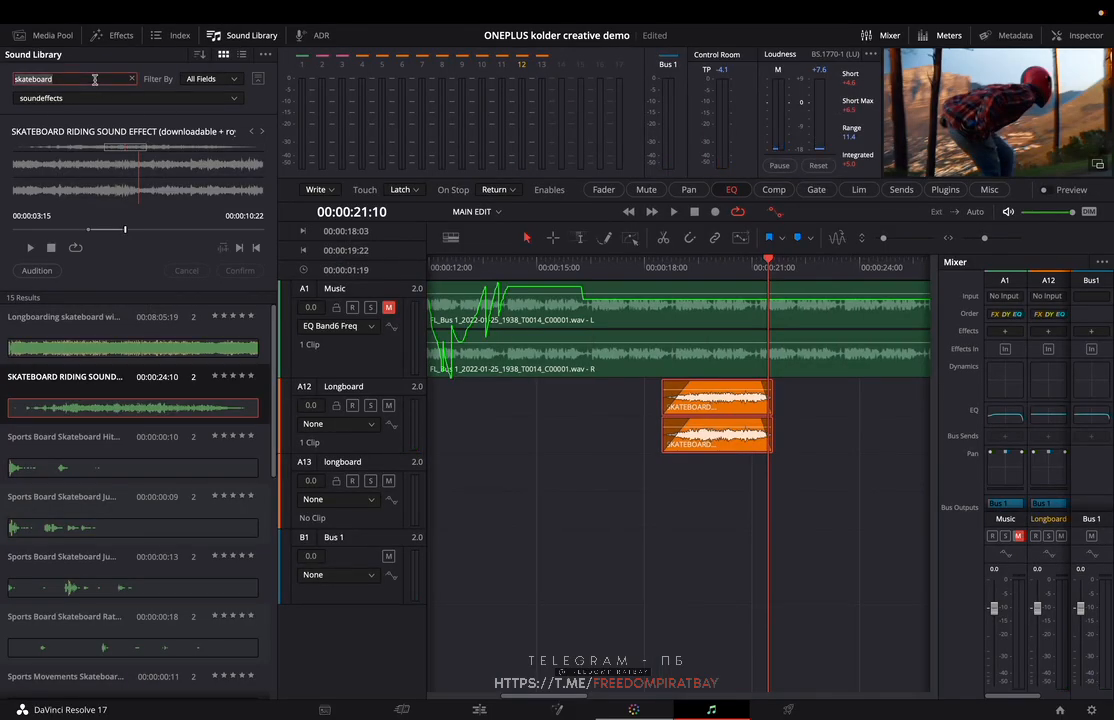
{"action": "key", "text": "Return"}
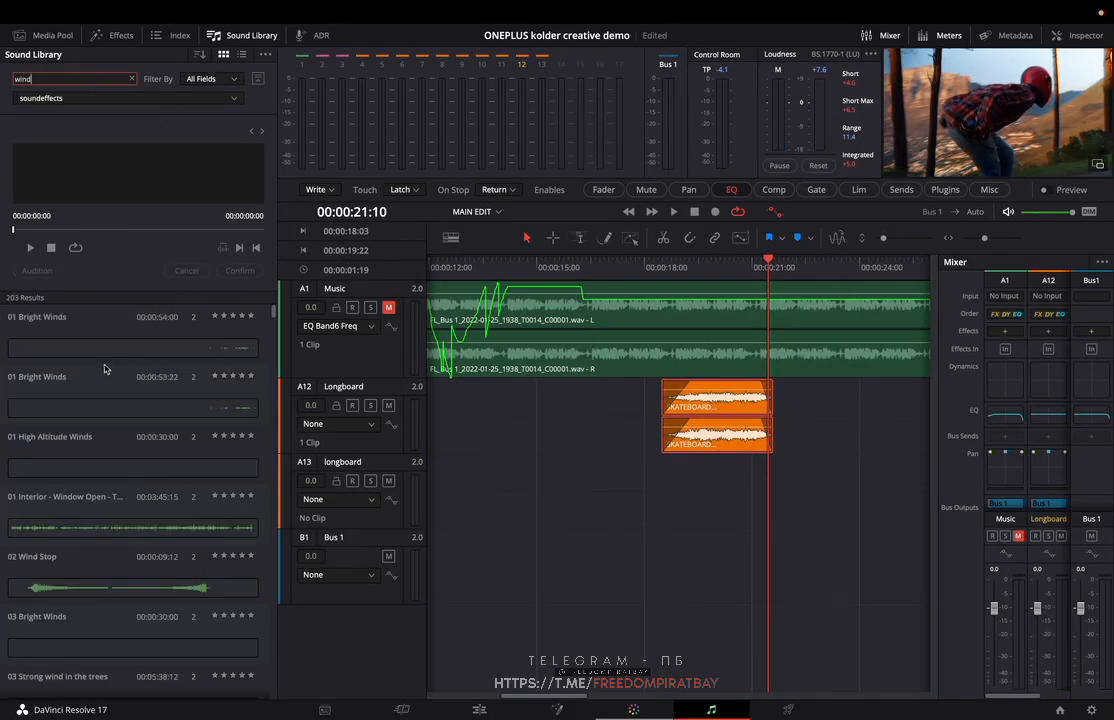
{"action": "left_click", "coordinate": [148, 495]}
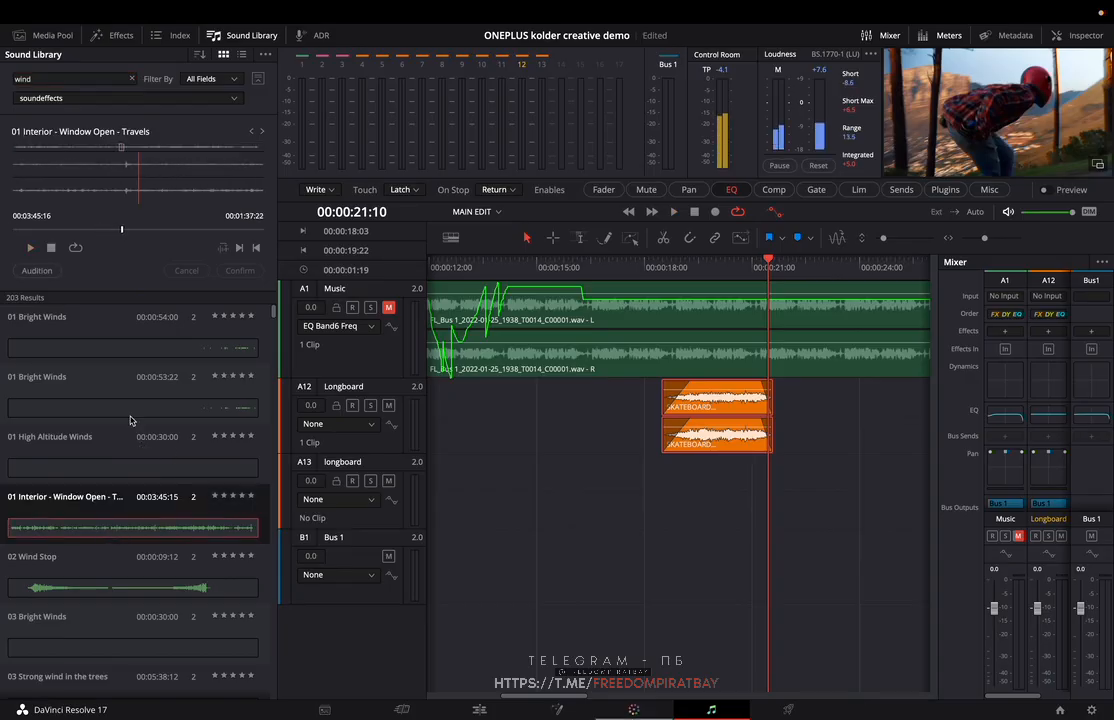
{"action": "left_click", "coordinate": [109, 353]}
{"action": "left_click", "coordinate": [93, 230]}
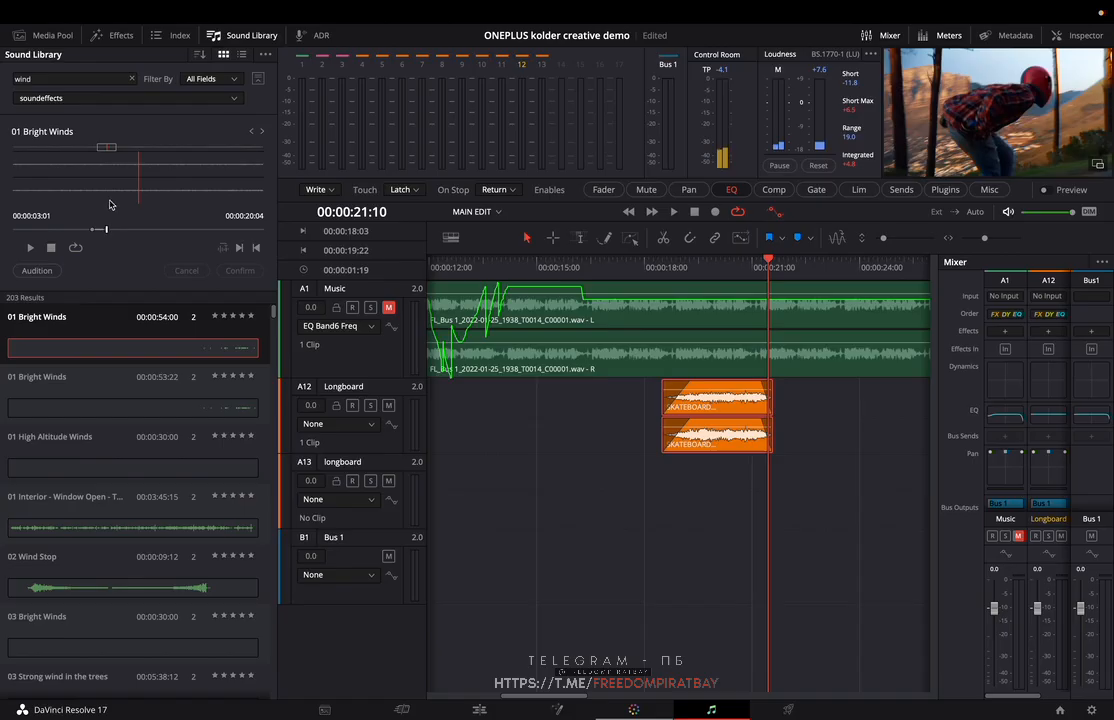
{"action": "left_click_drag", "start_coordinate": [672, 483], "coordinate": [671, 482]}
- Unmute the A1 Music track and play the skateboarding section with the wind and skateboard layers
{"action": "key", "text": "space"}
{"action": "key", "text": "space"}
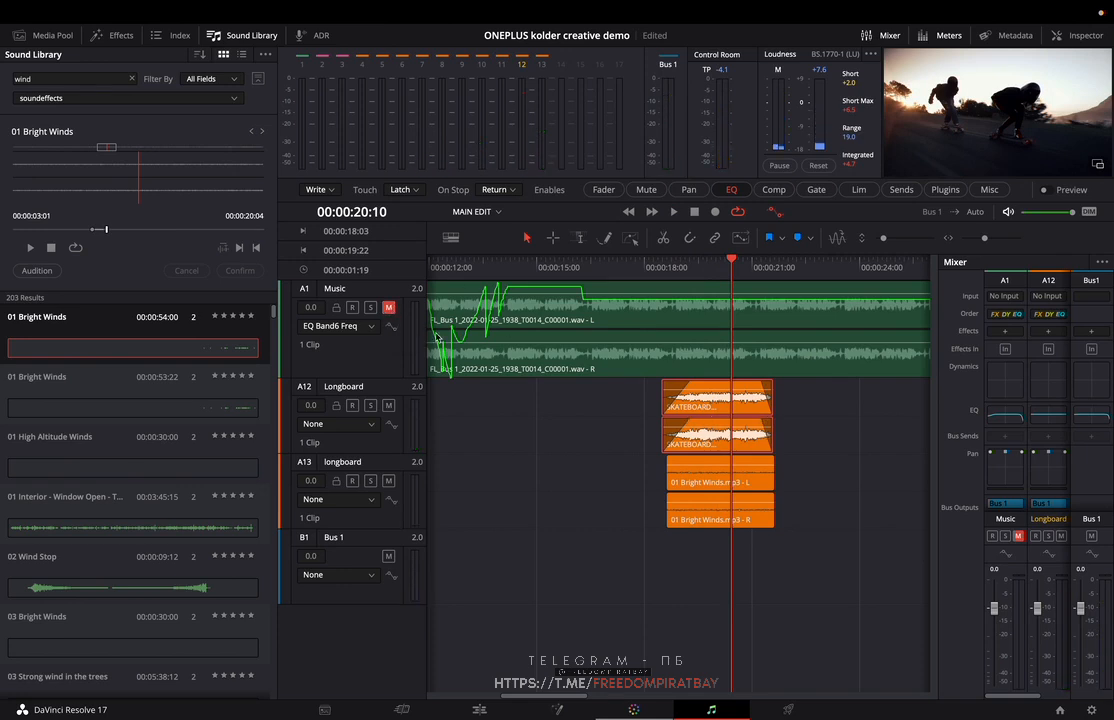
{"action": "left_click", "coordinate": [668, 272]}
{"action": "key", "text": "space"}
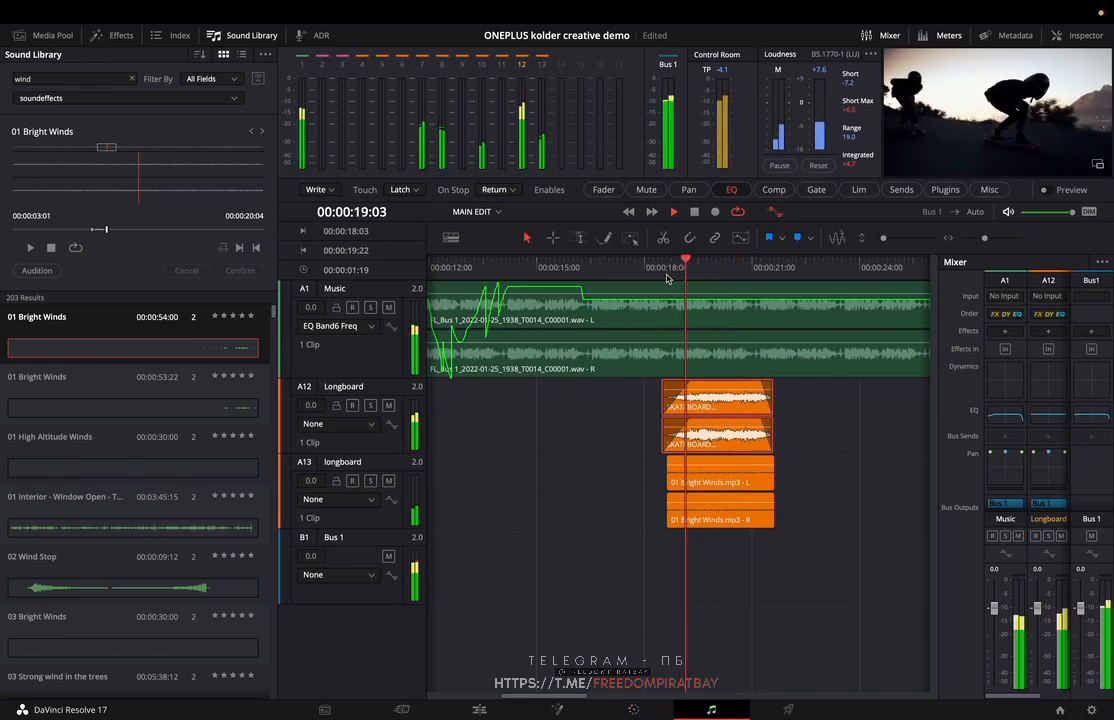
{"action": "key", "text": "space"}
- Lower the skateboard clip's volume on track A12 and play it back against the music
{"action": "left_click_drag", "start_coordinate": [733, 400], "coordinate": [733, 408]}
{"action": "left_click", "coordinate": [671, 272]}
{"action": "key", "text": "space"}
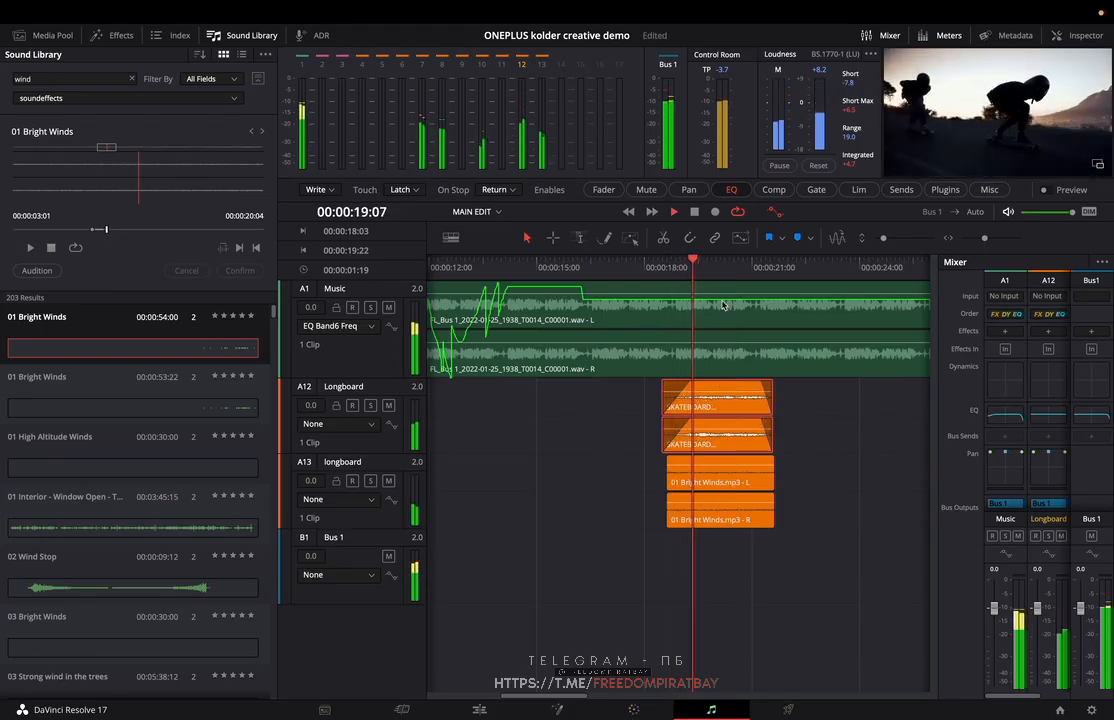
{"action": "key", "text": "space"}
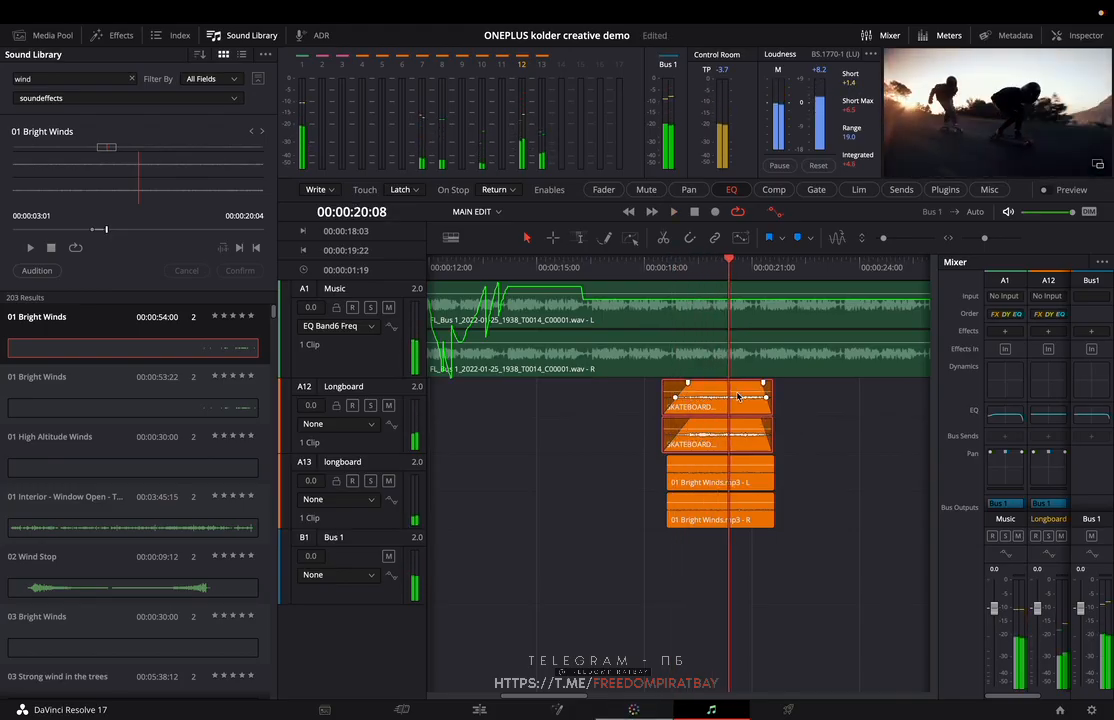
- Compare the mix with the skateboard clip disabled and enabled, and try a louder clip level during playback
{"action": "key", "text": "d"}
{"action": "key", "text": "d"}
{"action": "left_click_drag", "start_coordinate": [738, 396], "coordinate": [743, 486]}
{"action": "key", "text": "space"}
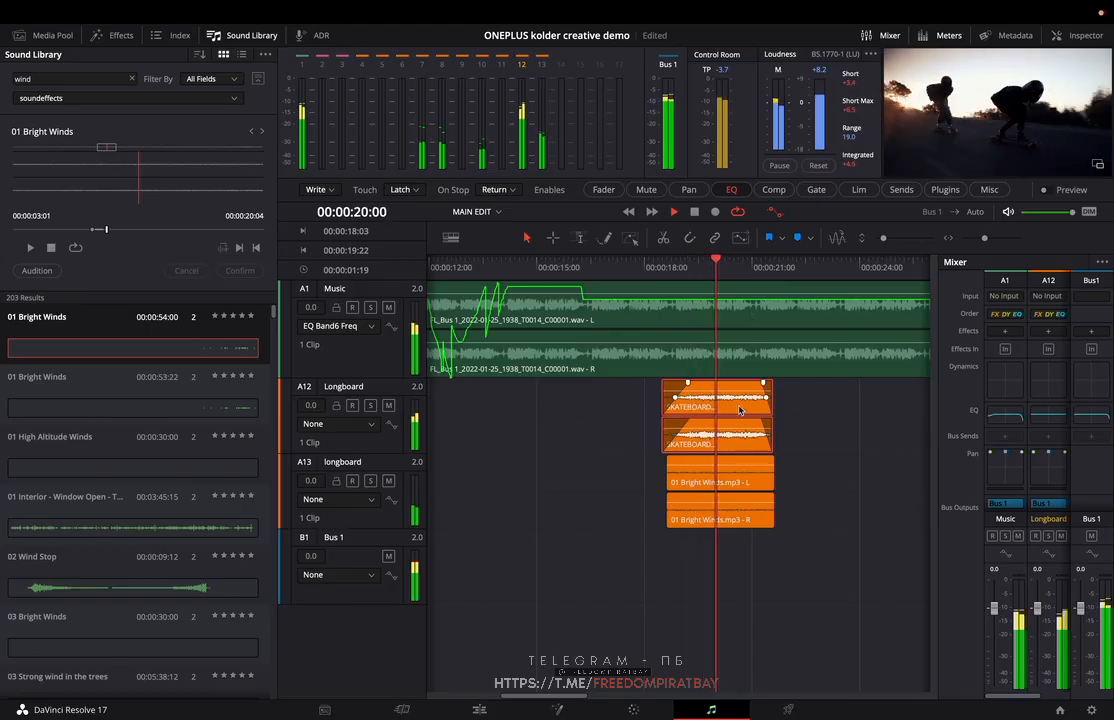
{"action": "key", "text": "space"}
- Bring the skateboard clip's volume back down and check the balance with the music
{"action": "left_click_drag", "start_coordinate": [741, 425], "coordinate": [744, 398]}
{"action": "key", "text": "space"}
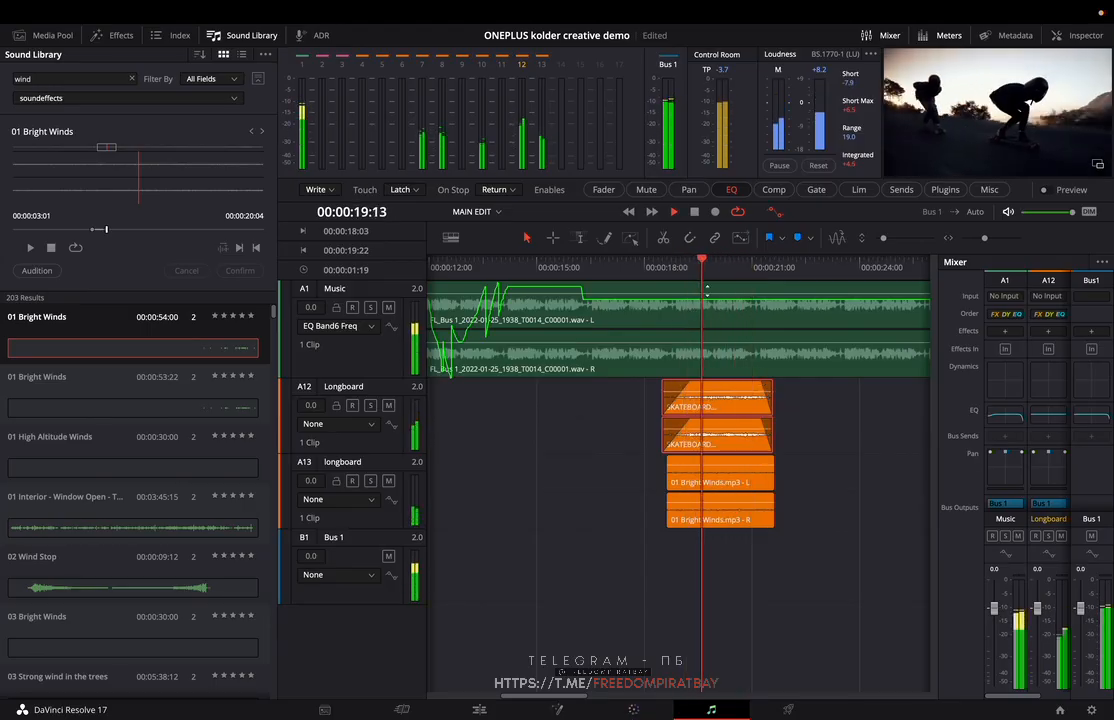
{"action": "key", "text": "space"}
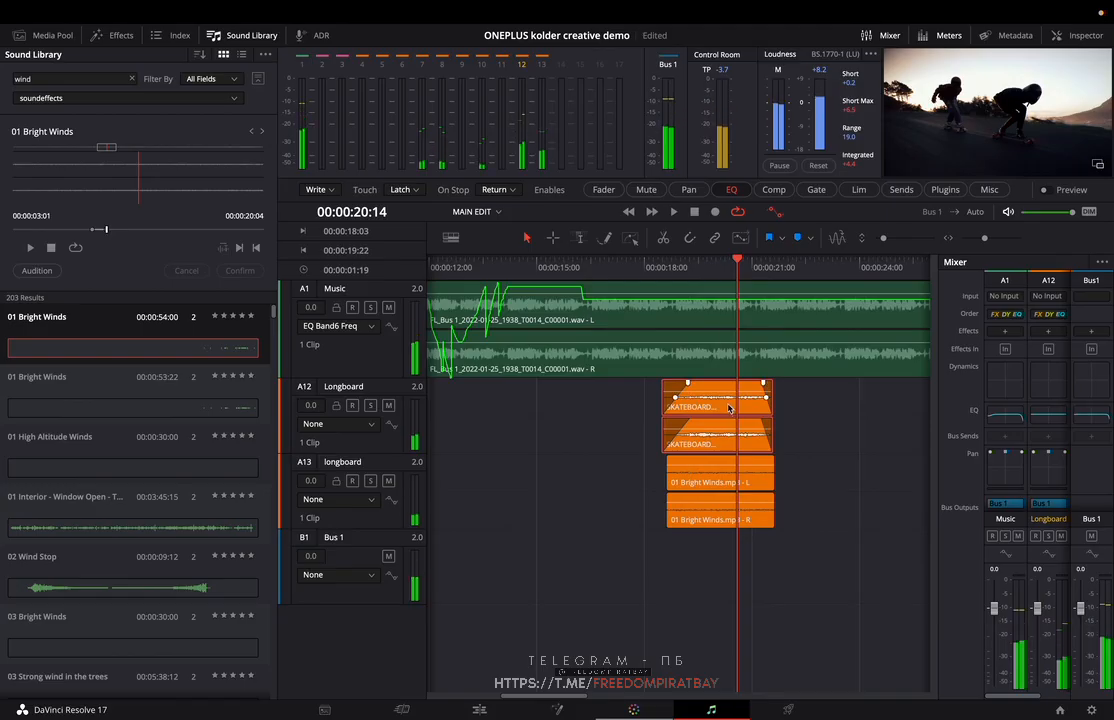
- Mark an in-to-out range from 00:00:18:13 to 00:00:21:23 around the skateboard clip and play it
{"action": "left_click", "coordinate": [664, 268]}
{"action": "key", "text": "i"}
{"action": "left_click_drag", "start_coordinate": [757, 268], "coordinate": [787, 268]}
{"action": "key", "text": "o"}
{"action": "key", "text": "space"}
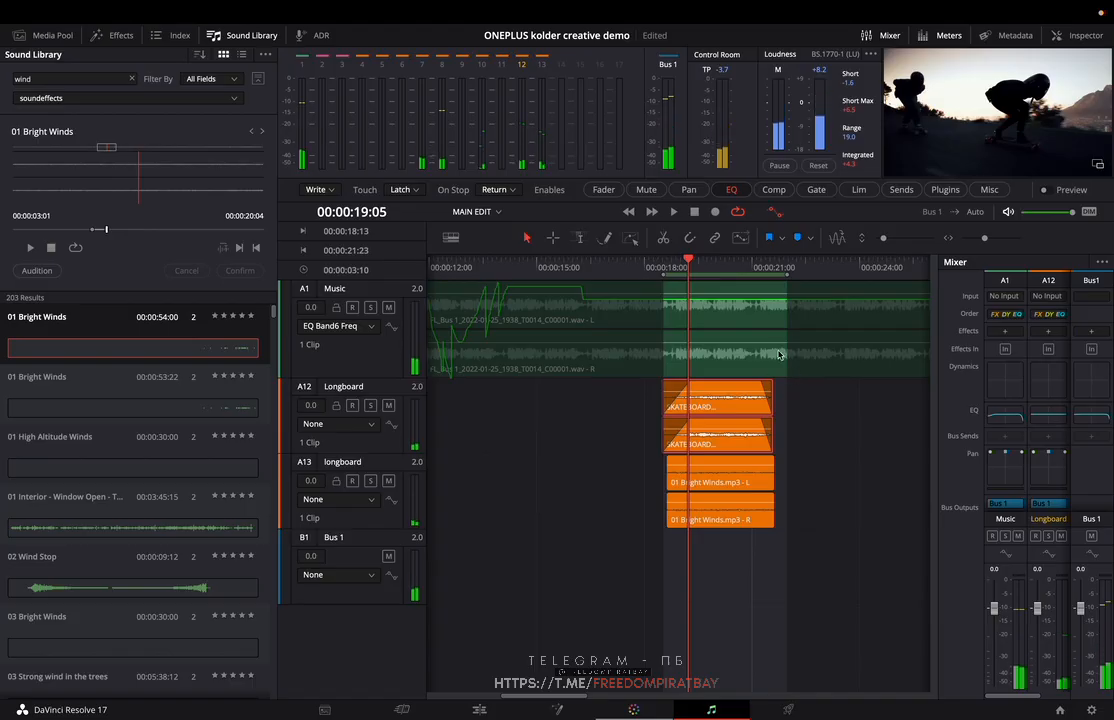
{"action": "key", "text": "space"}
{"action": "key", "text": "space"}
- Solo track A12 and enable the skateboard clip's equalizer, with Band 1 on at 77 Hz and Band 4 on at 3k1 Hz
{"action": "left_click", "coordinate": [371, 405]}
{"action": "key", "text": "space"}
{"action": "left_click", "coordinate": [1084, 36]}
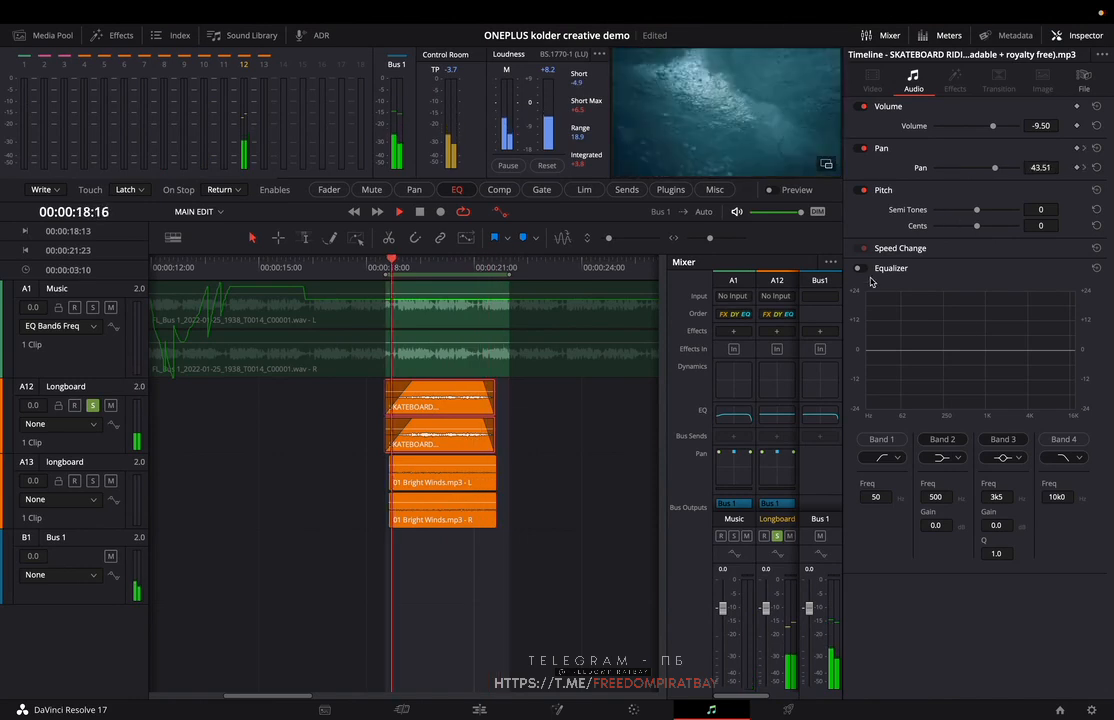
{"action": "left_click", "coordinate": [860, 268]}
{"action": "left_click", "coordinate": [890, 441]}
{"action": "mouse_move", "coordinate": [890, 358]}
{"action": "left_mouse_down"}
{"action": "mouse_move", "coordinate": [925, 364]}
{"action": "mouse_move", "coordinate": [906, 364]}
{"action": "left_mouse_up"}
{"action": "left_click", "coordinate": [1063, 440]}
{"action": "left_click_drag", "start_coordinate": [1052, 362], "coordinate": [1021, 370]}
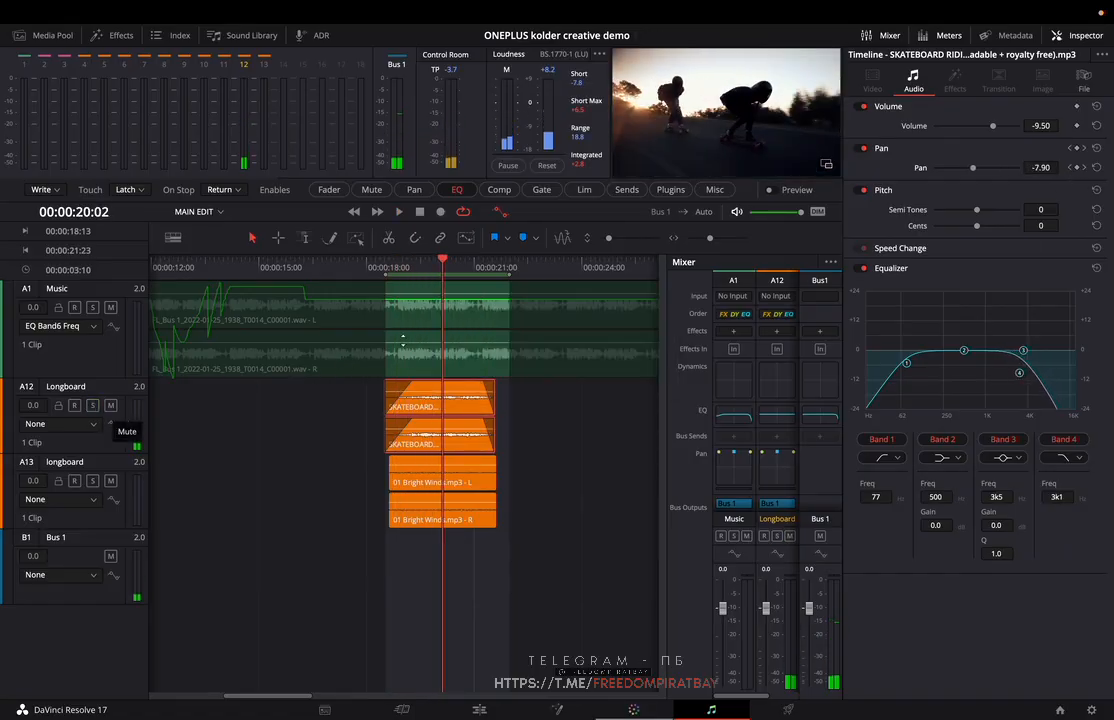
- Compare the full mix with the skateboard clip's equalizer on and bypassed, leaving the equalizer enabled
{"action": "left_click", "coordinate": [388, 271]}
{"action": "key", "text": "space"}
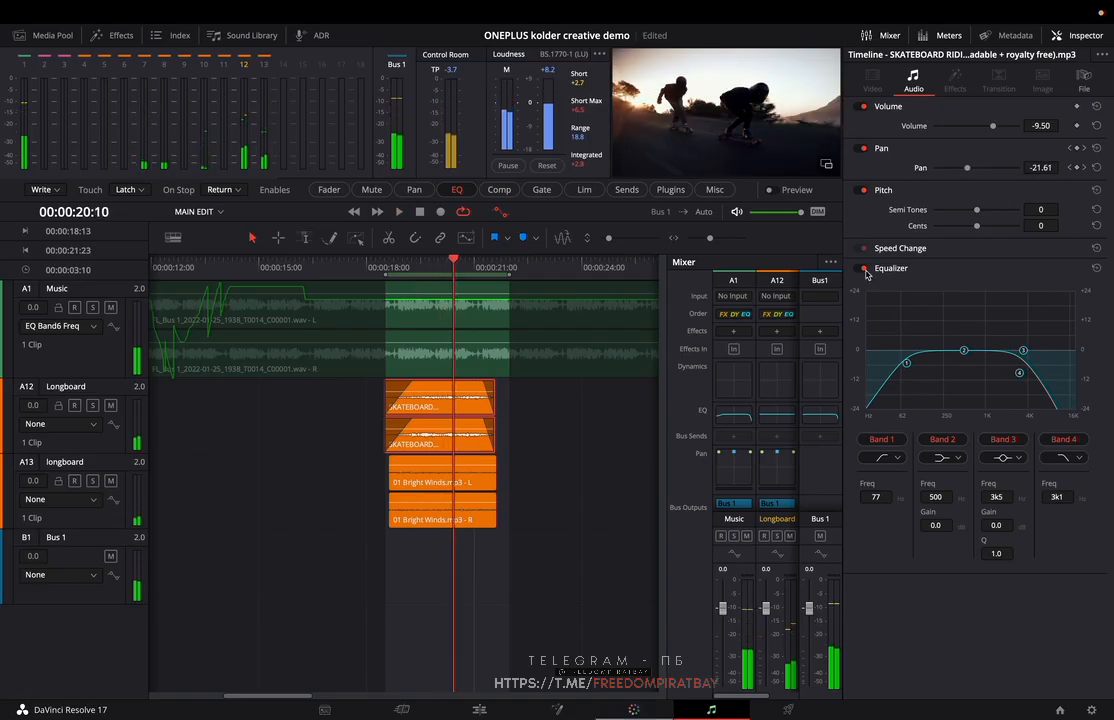
{"action": "left_click_drag", "start_coordinate": [412, 268], "coordinate": [388, 270]}
{"action": "key", "text": "space"}
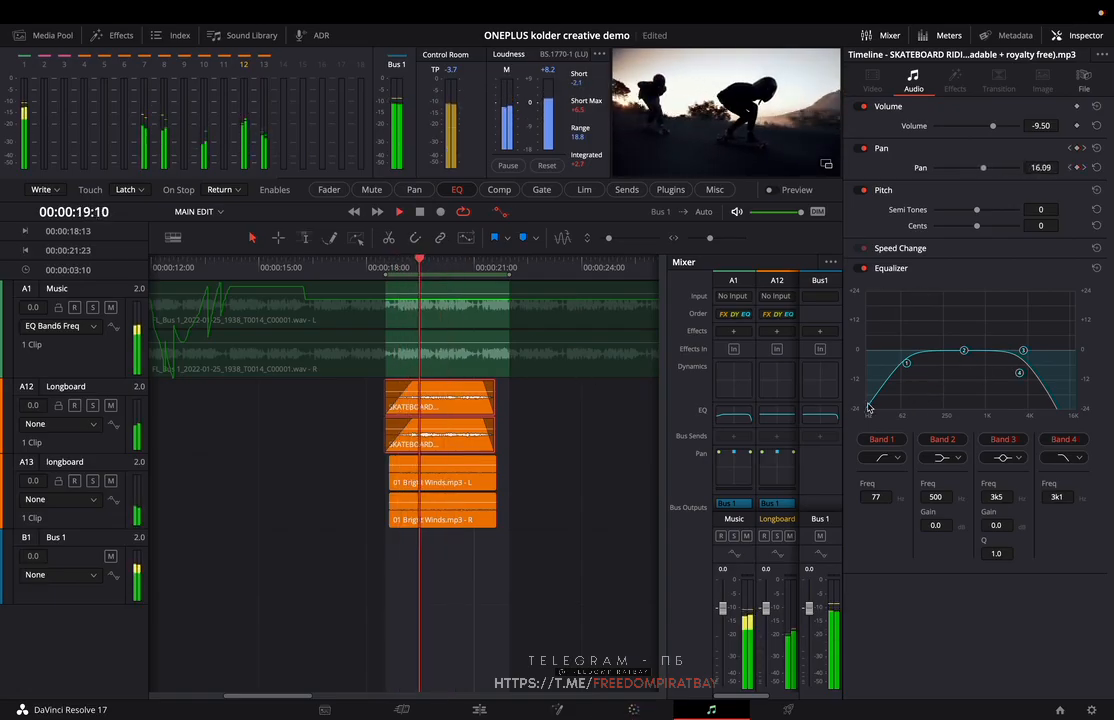
{"action": "key", "text": "space"}
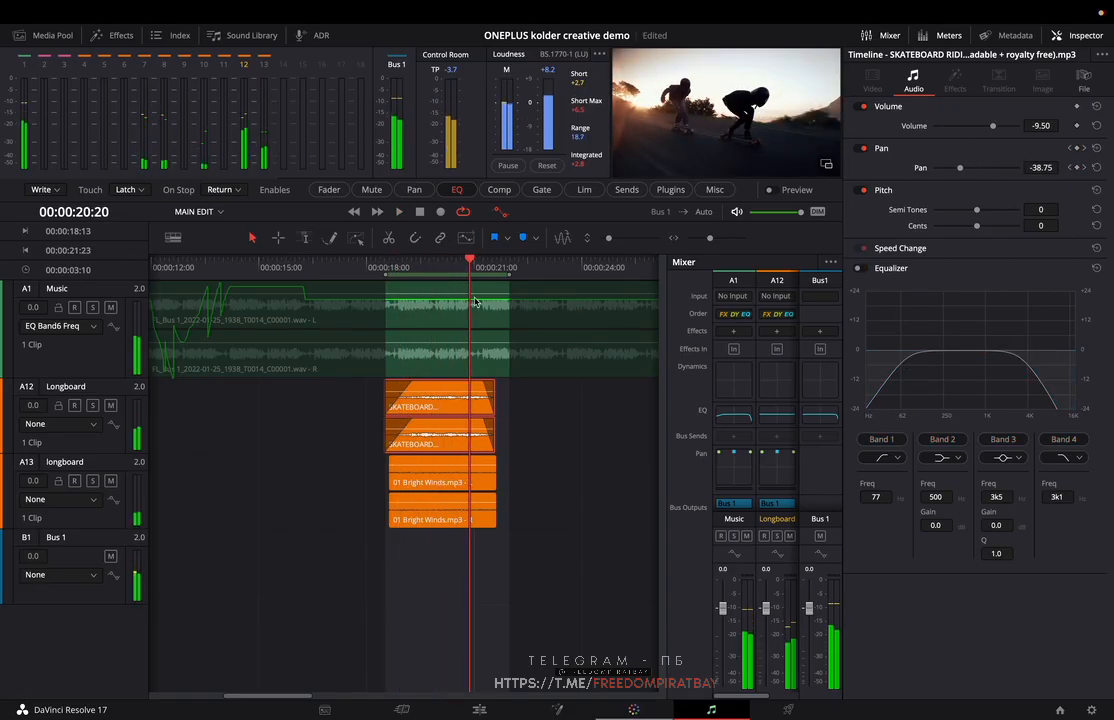
{"action": "left_click", "coordinate": [389, 268]}
{"action": "key", "text": "space"}
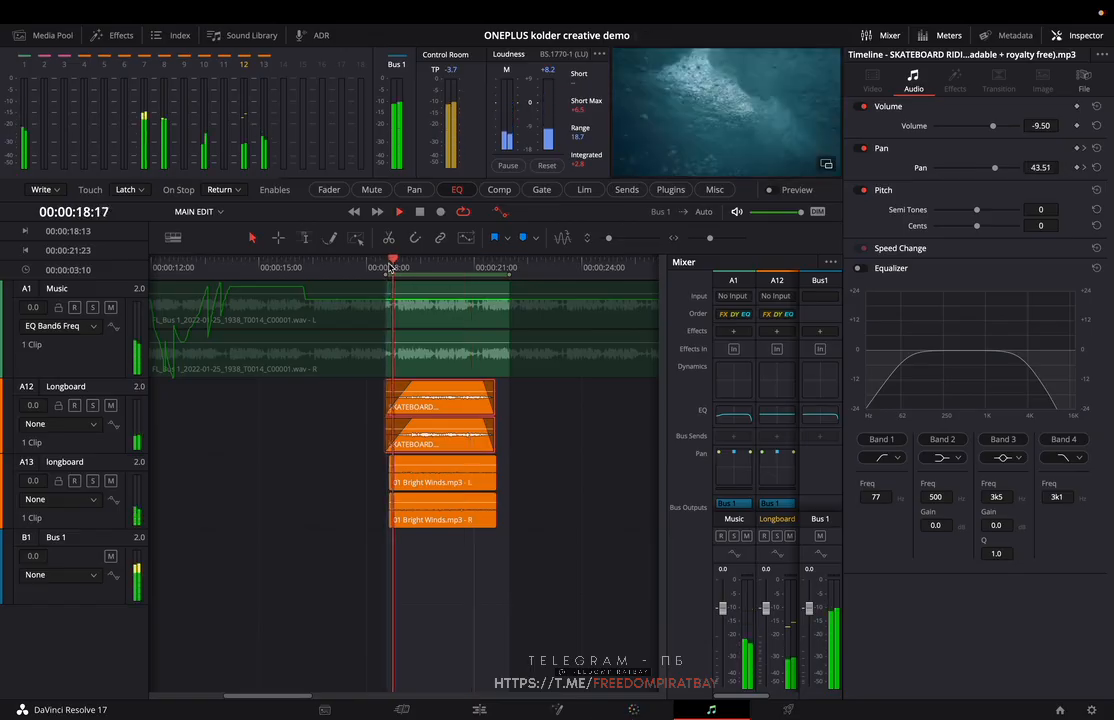
{"action": "key", "text": "space"}
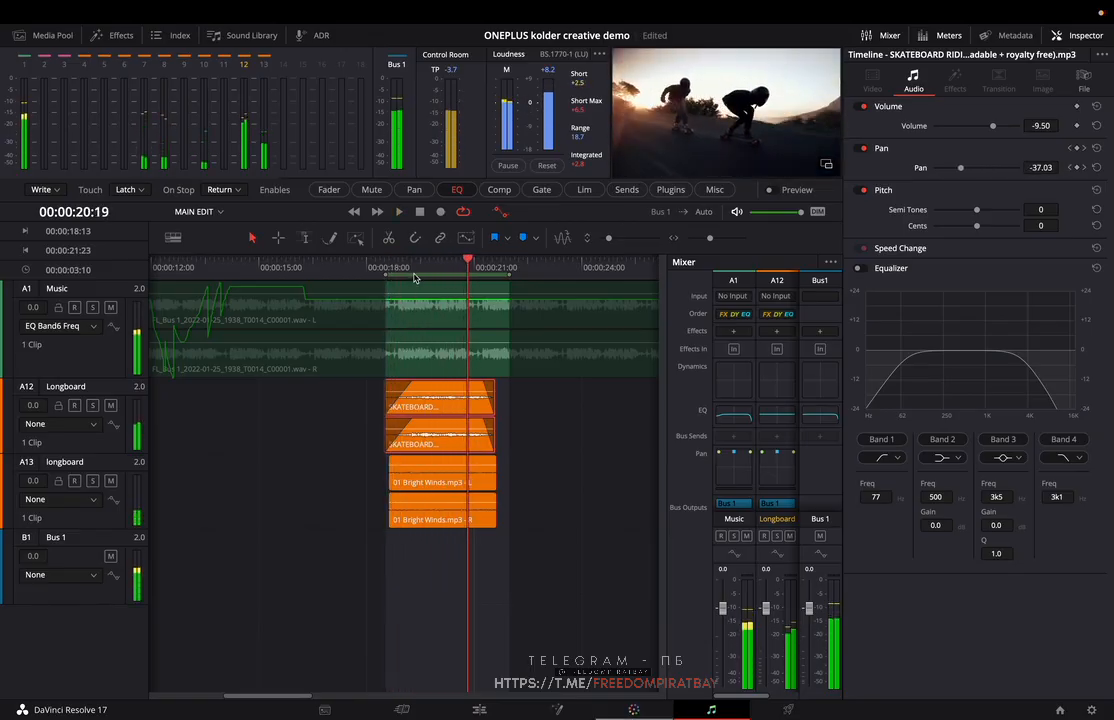
{"action": "left_click", "coordinate": [862, 269]}
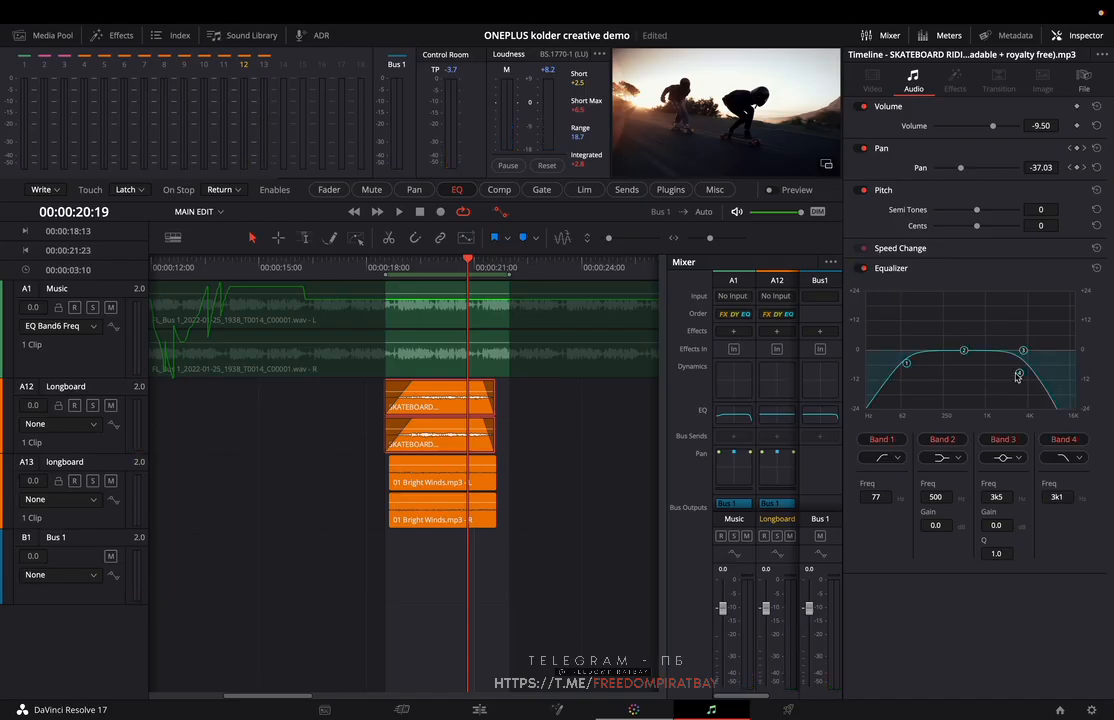
- Lower the equalizer's Band 4 frequency to 2k8 Hz, clear the in and out points, and play the section
{"action": "left_click_drag", "start_coordinate": [1040, 376], "coordinate": [1059, 377]}
{"action": "key", "text": "alt+x"}
{"action": "left_click", "coordinate": [394, 268]}
{"action": "key", "text": "space"}
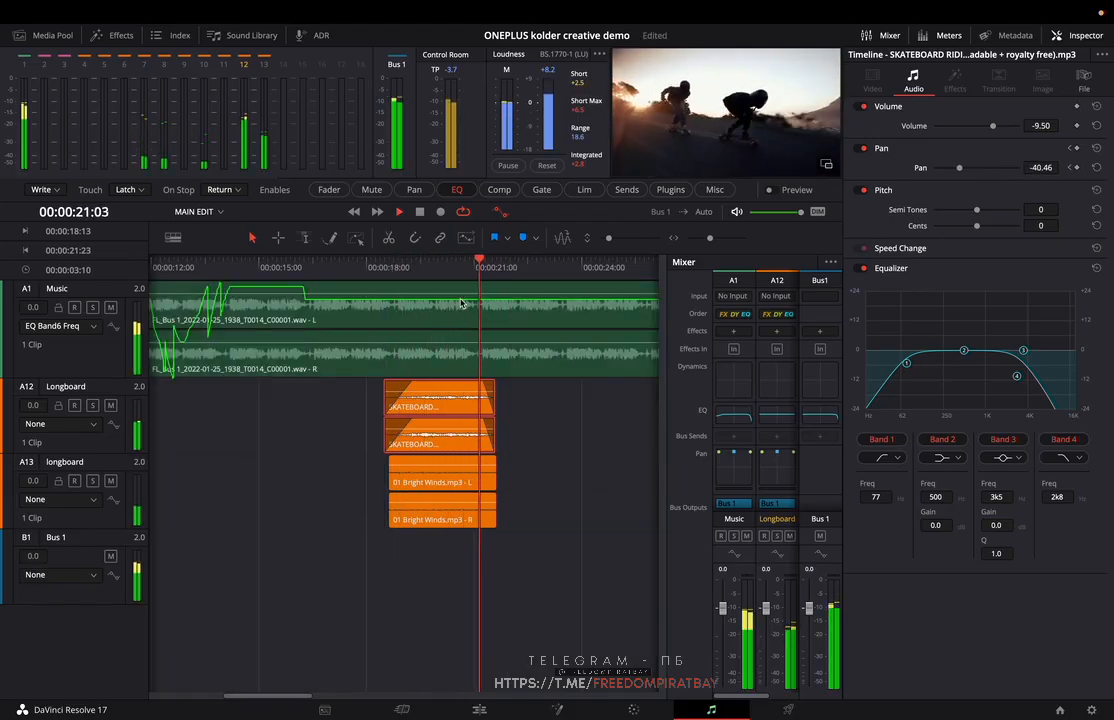
{"action": "key", "text": "space"}
- Extend the end of the 01 Bright Winds clip on A13 to about 00:00:24:20 and play the extended part
{"action": "left_click_drag", "start_coordinate": [494, 478], "coordinate": [610, 478]}
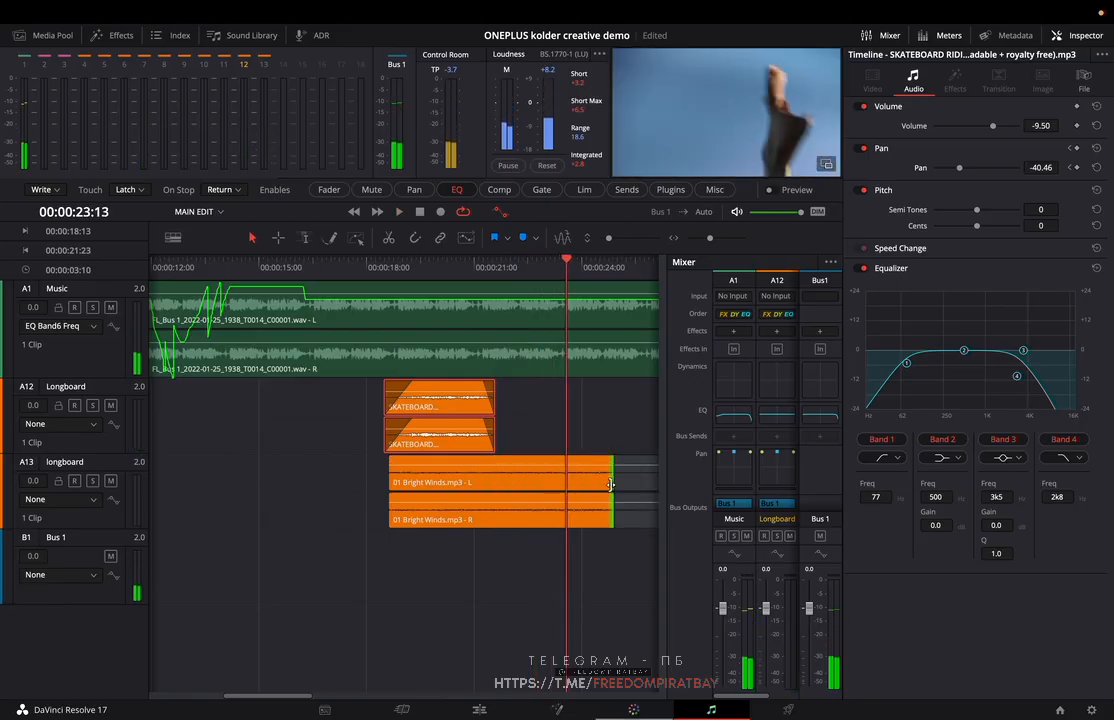
{"action": "left_click", "coordinate": [486, 268]}
{"action": "key", "text": "space"}
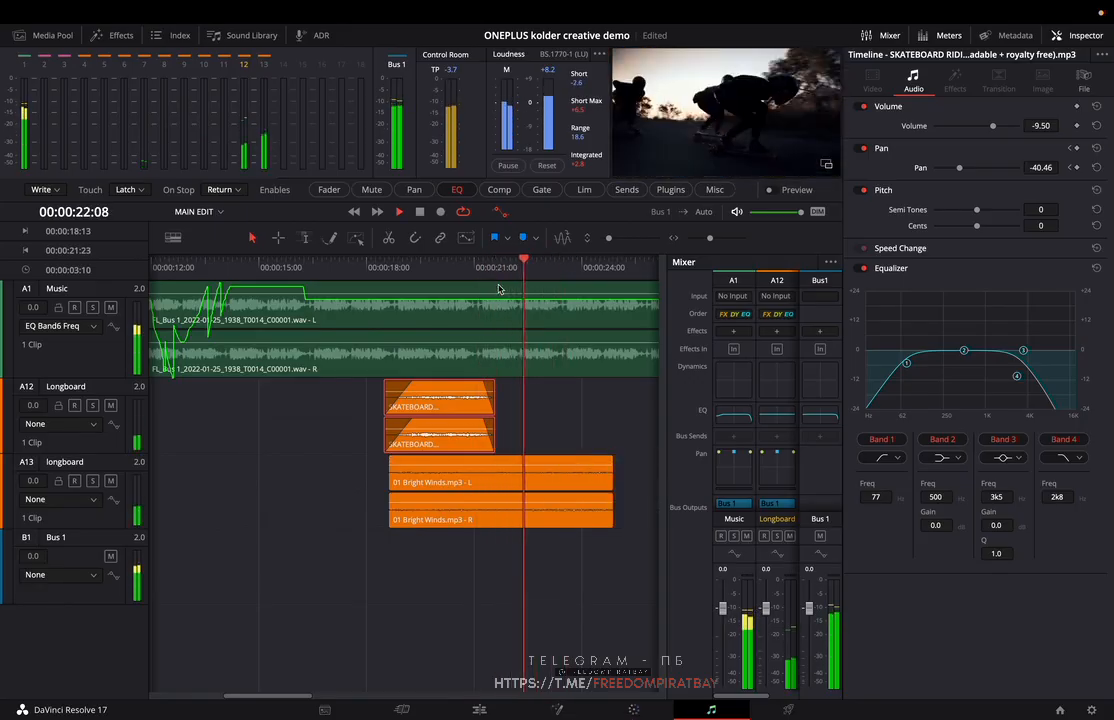
{"action": "key", "text": "space"}
- Duplicate the skateboard clip on A12 so the copy overlaps the original's end, and play the transition
{"action": "mouse_move", "coordinate": [454, 407]}
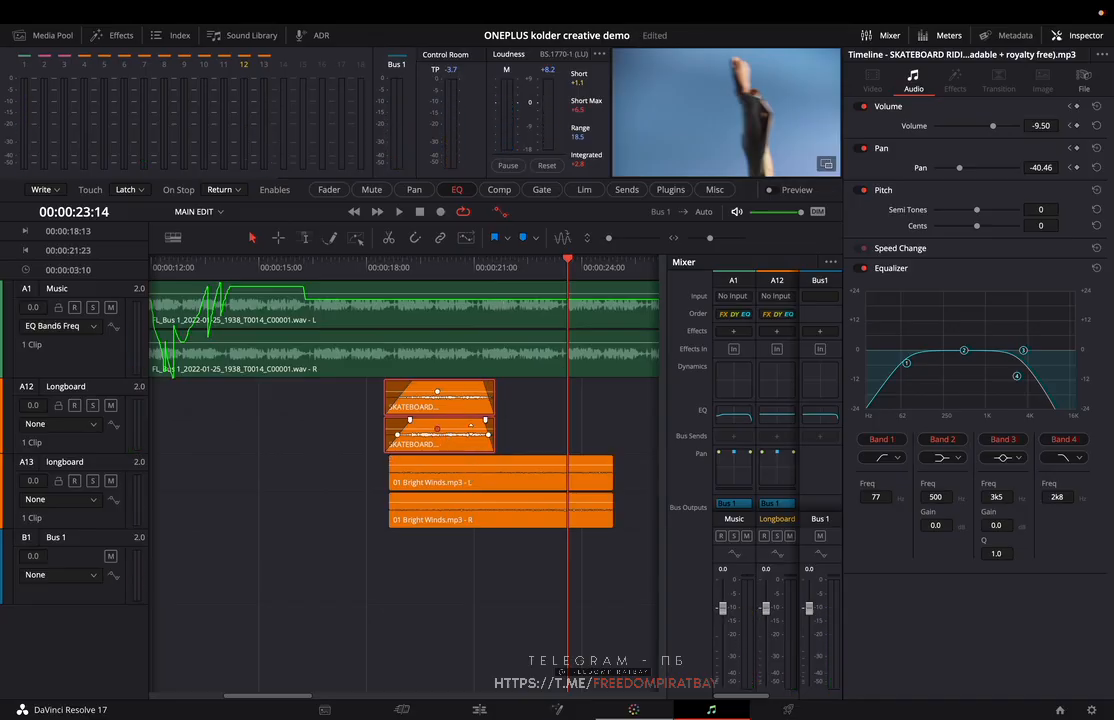
{"action": "left_click_drag", "start_coordinate": [453, 428], "coordinate": [538, 430]}
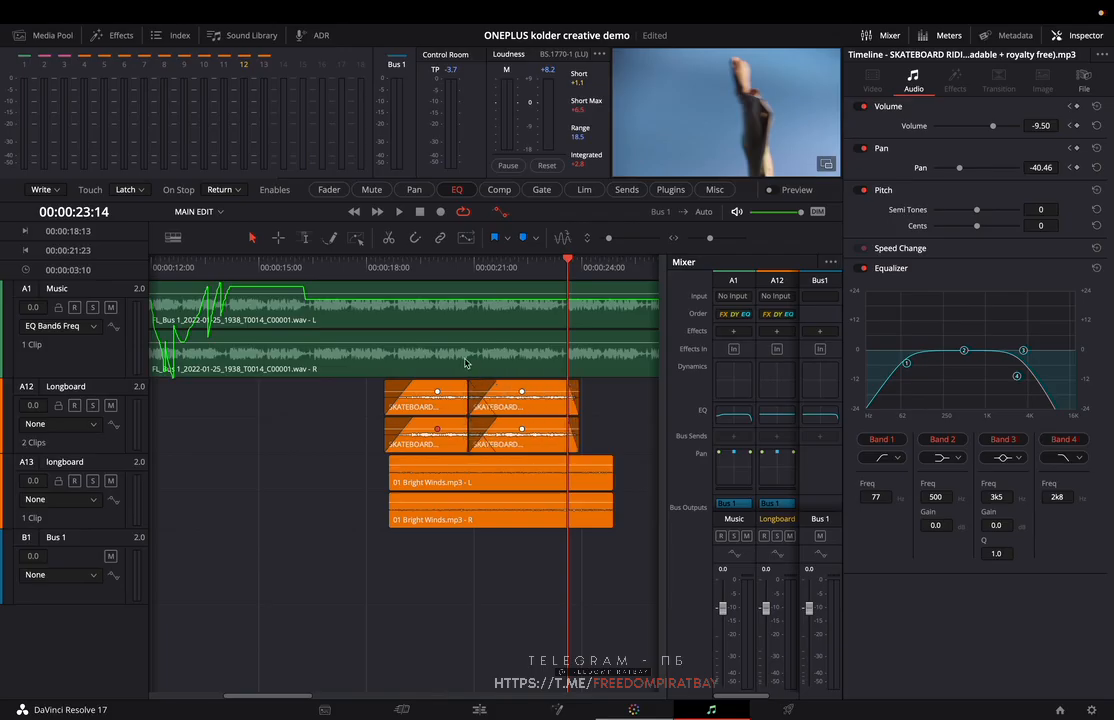
{"action": "left_click", "coordinate": [463, 279]}
{"action": "key", "text": "space"}
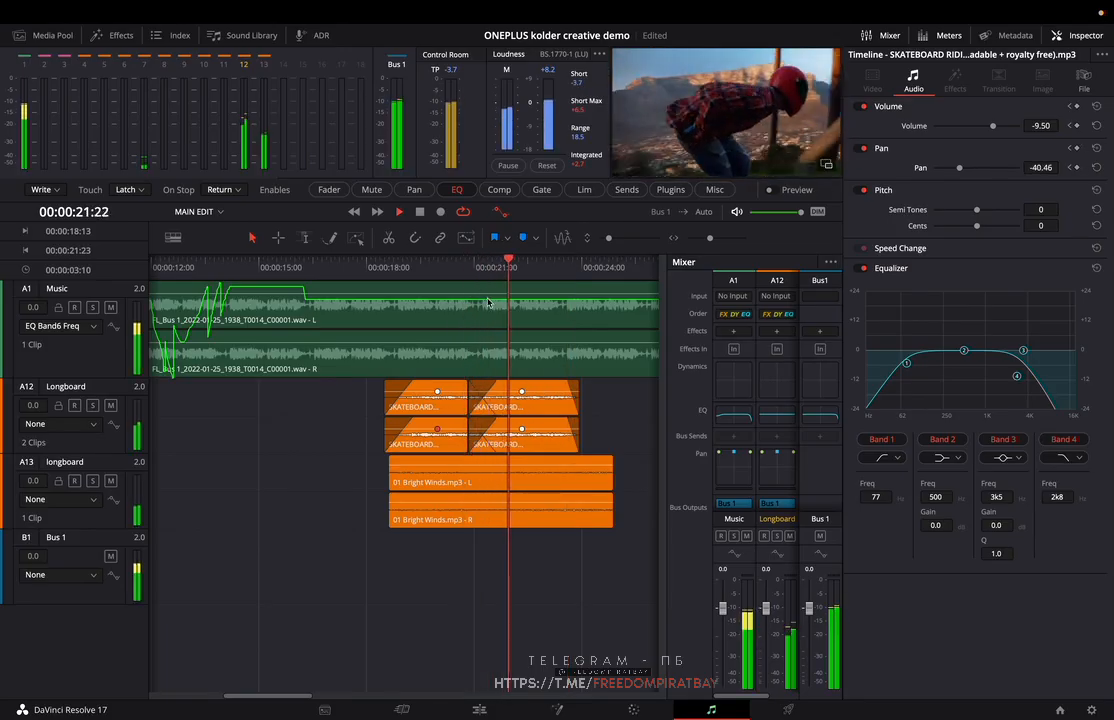
- Show the audio track layers and increase the track height to expose the overlapping skateboard clips on A12
{"action": "key", "text": "super+shift+l"}
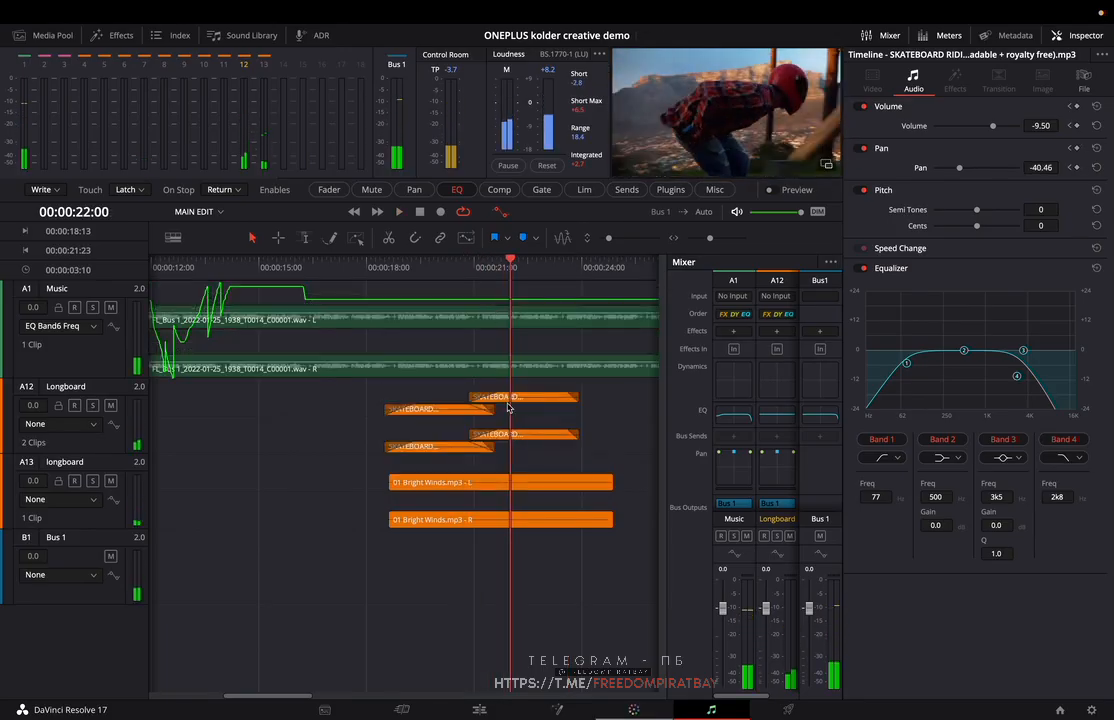
{"action": "scroll", "coordinate": [522, 427], "scroll_direction": "down", "scroll_amount": 5}
{"action": "scroll", "coordinate": [516, 428], "scroll_direction": "up", "scroll_amount": 10}
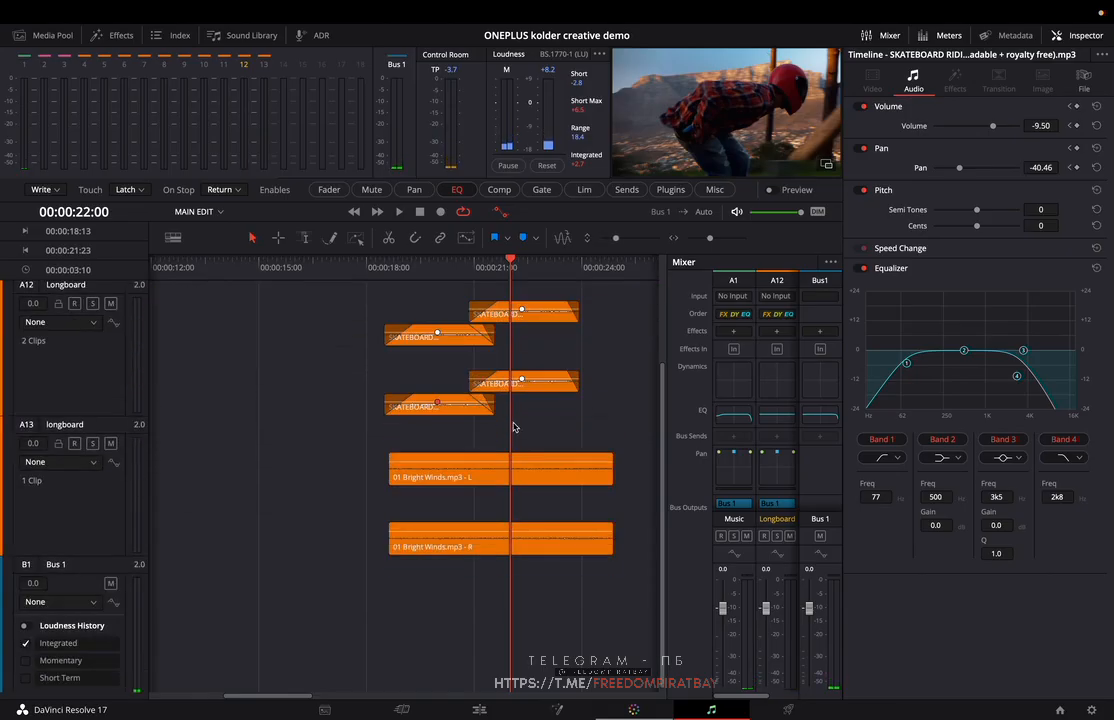
{"action": "scroll", "coordinate": [513, 418], "scroll_direction": "up", "scroll_amount": 5}
- Reset the second skateboard clip's pan to 0.00 and play back the overlap between the two clips
{"action": "left_click", "coordinate": [451, 278]}
{"action": "key", "text": "space"}
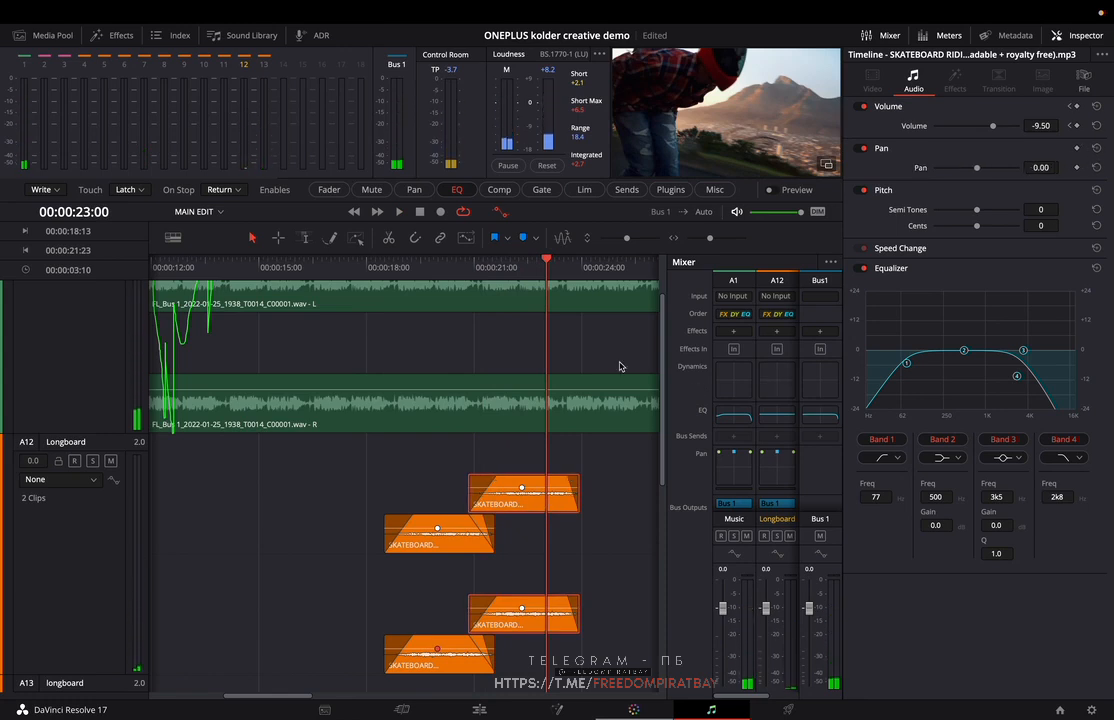
{"action": "left_click_drag", "start_coordinate": [539, 271], "coordinate": [476, 280]}
{"action": "key", "text": "space"}
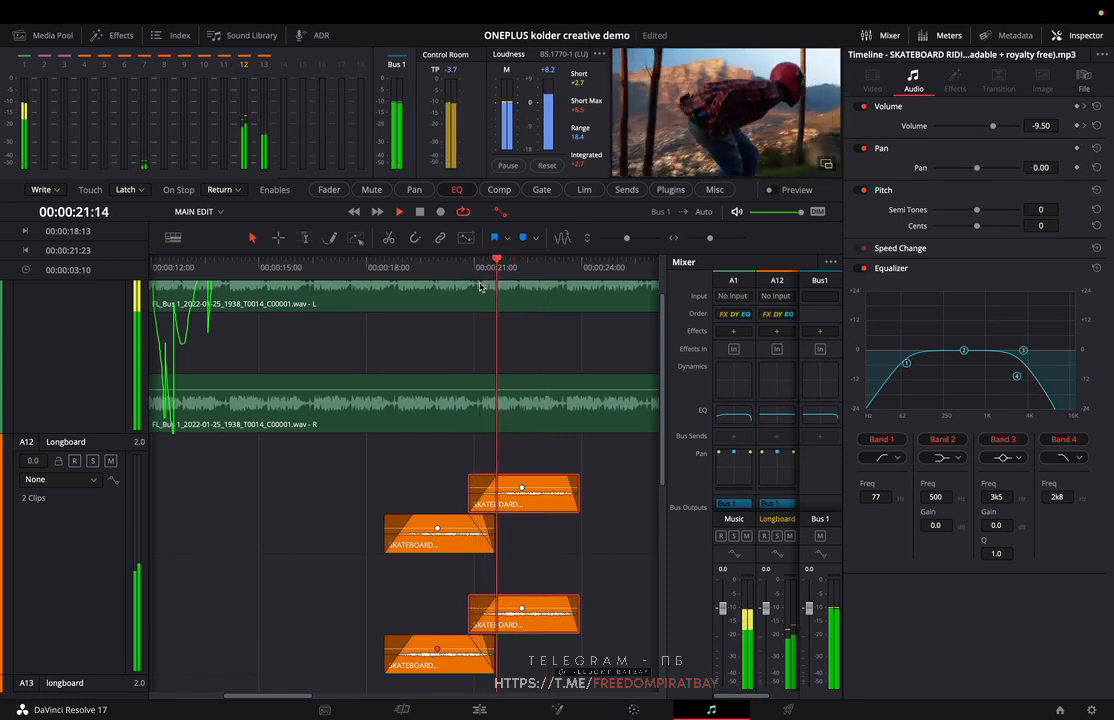
{"action": "left_click", "coordinate": [453, 291]}
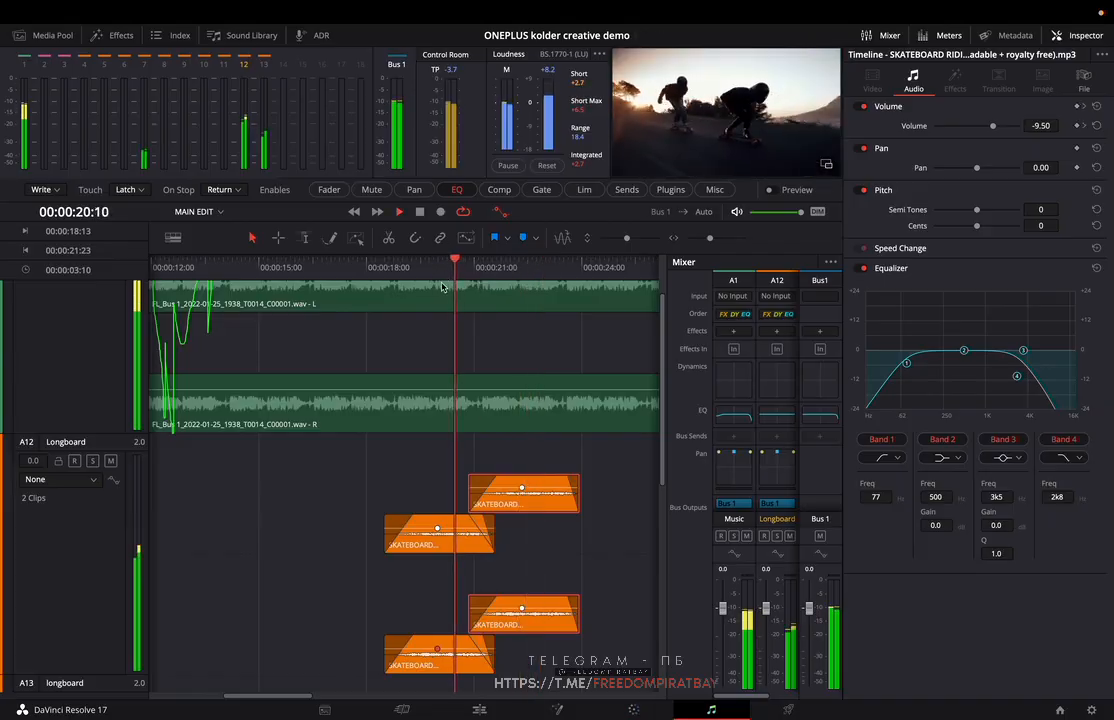
- Raise the second skateboard clip's volume to -3.80 and play it back
{"action": "left_click_drag", "start_coordinate": [522, 488], "coordinate": [522, 485]}
{"action": "left_click", "coordinate": [467, 273]}
{"action": "key", "text": "space"}
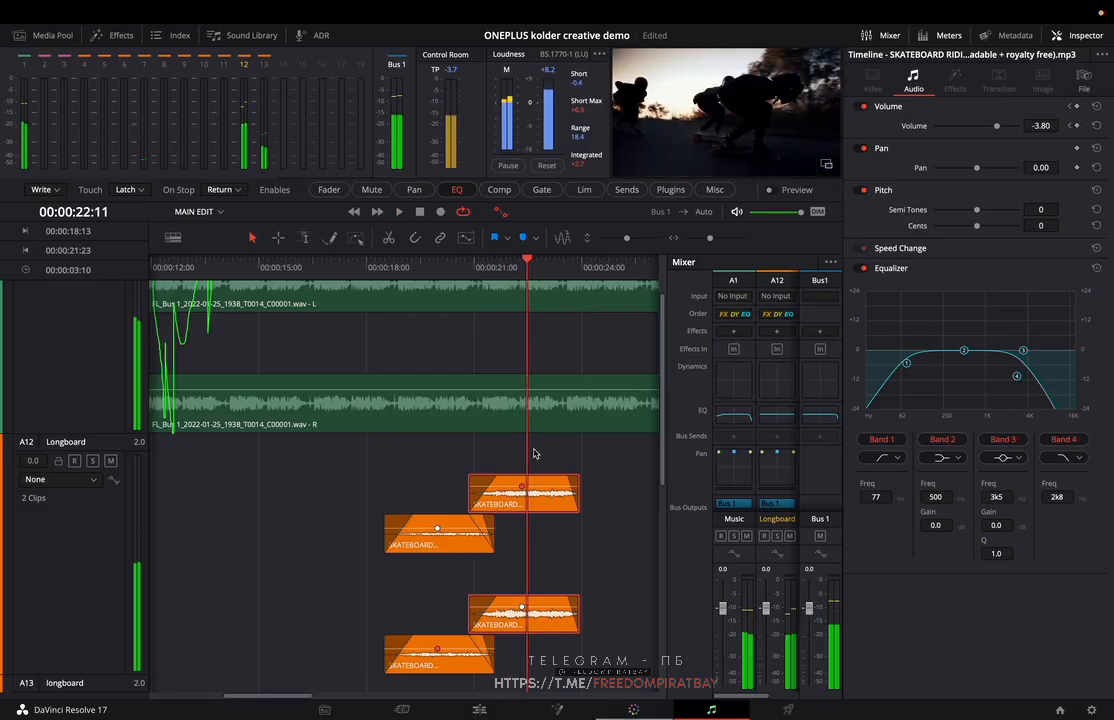
- Trim the end of the second skateboard clip to about 00:00:22:16 and play the section
{"action": "left_click_drag", "start_coordinate": [577, 491], "coordinate": [536, 492]}
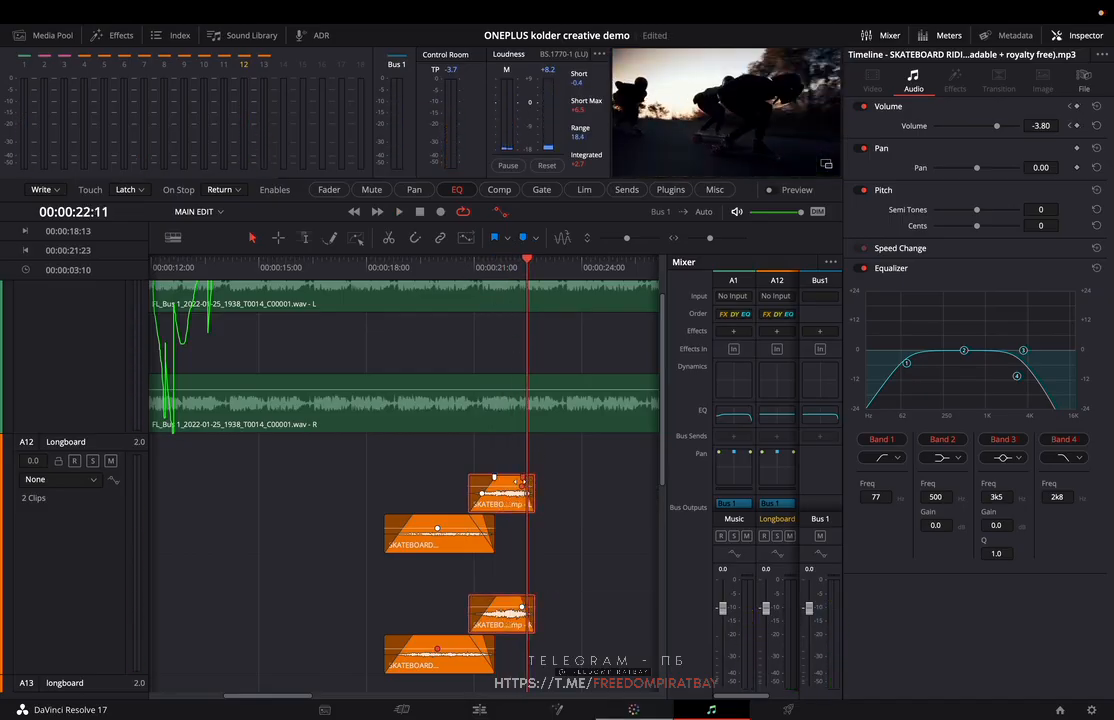
{"action": "left_click", "coordinate": [458, 274]}
{"action": "key", "text": "space"}
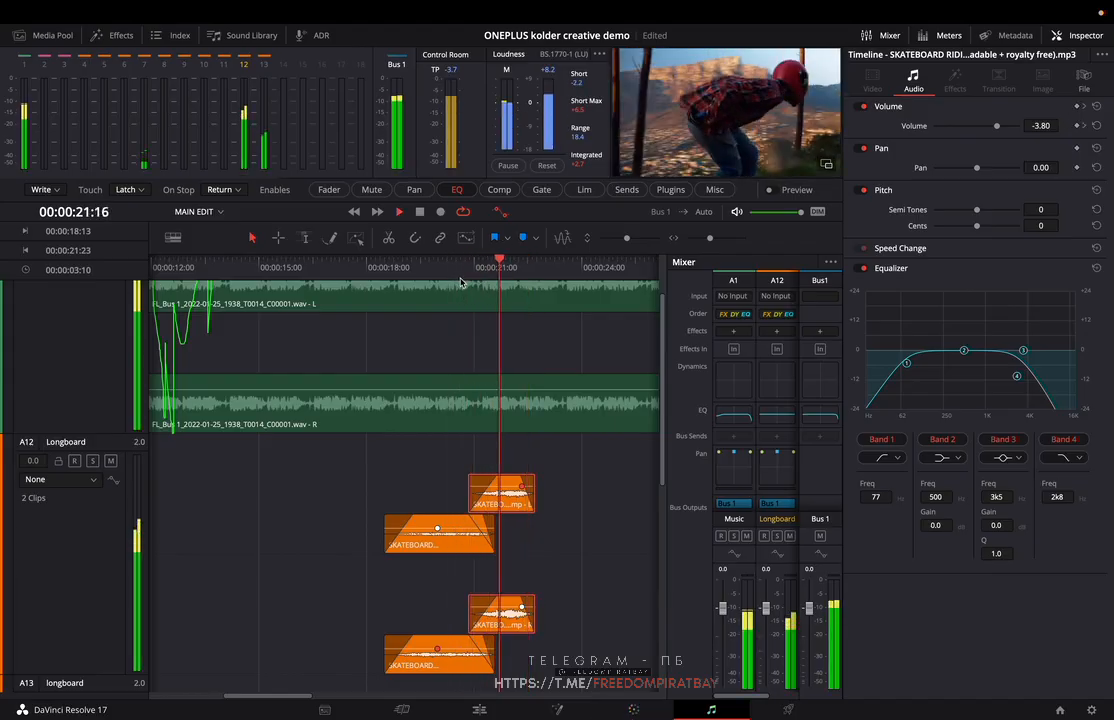
{"action": "key", "text": "space"}
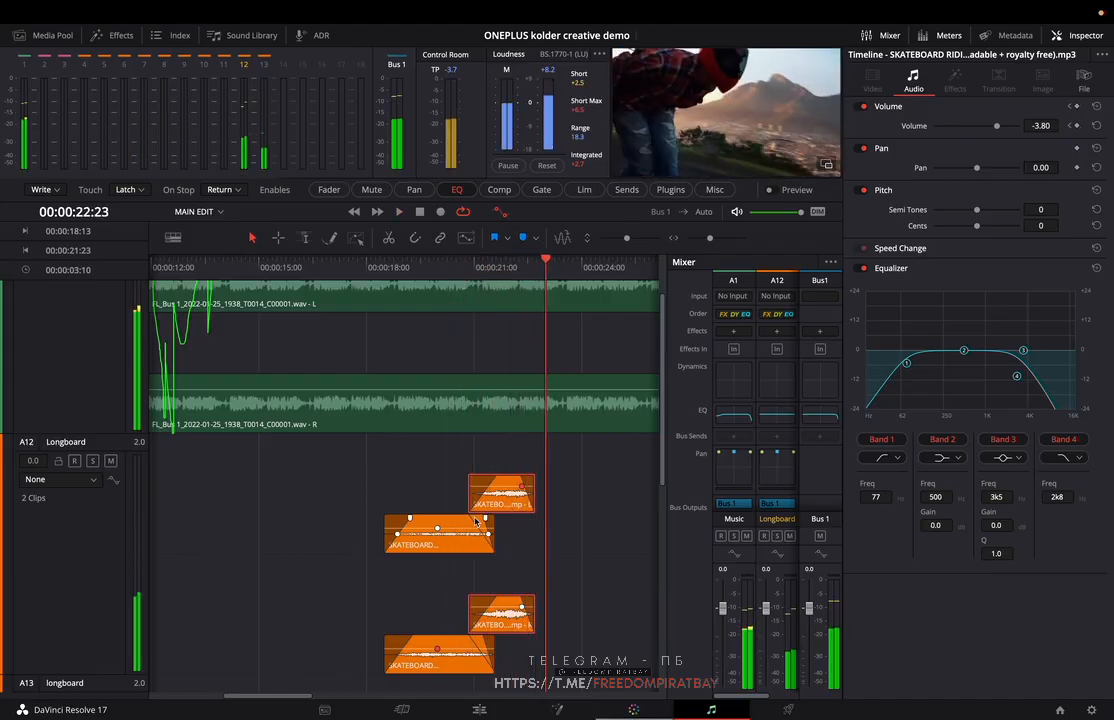
- Duplicate the first skateboard clip to overlap the second clip's end, reset the copy's pan to 0.00, and play it
{"action": "left_click_drag", "start_coordinate": [460, 548], "coordinate": [574, 560]}
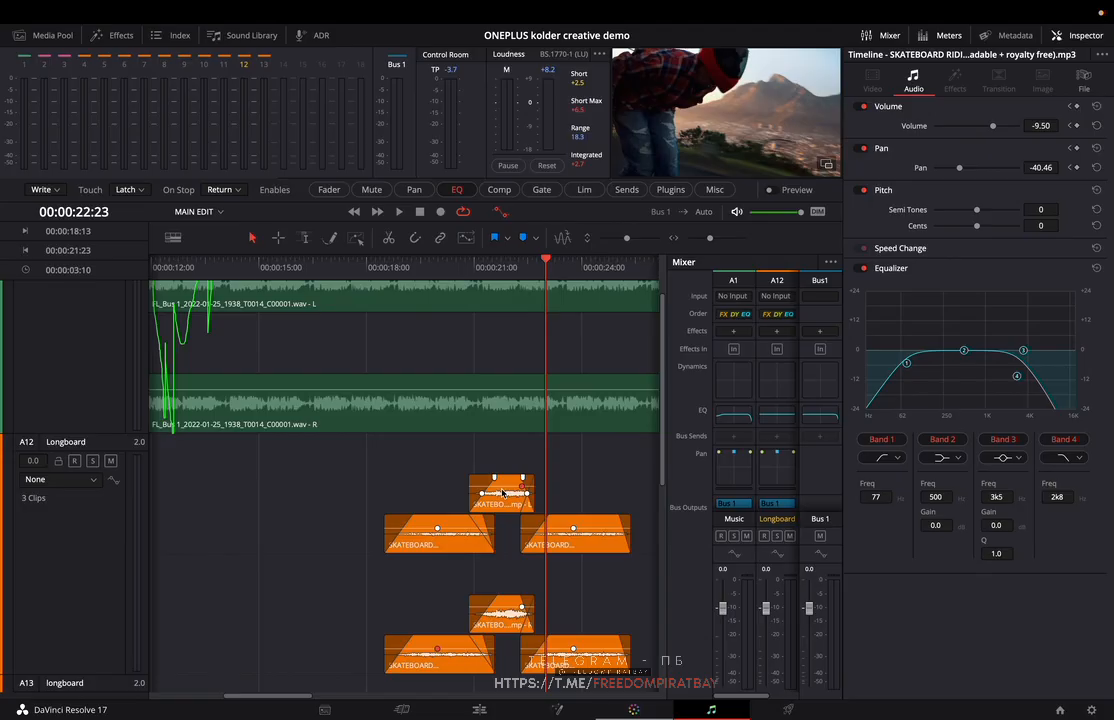
{"action": "left_click", "coordinate": [577, 542]}
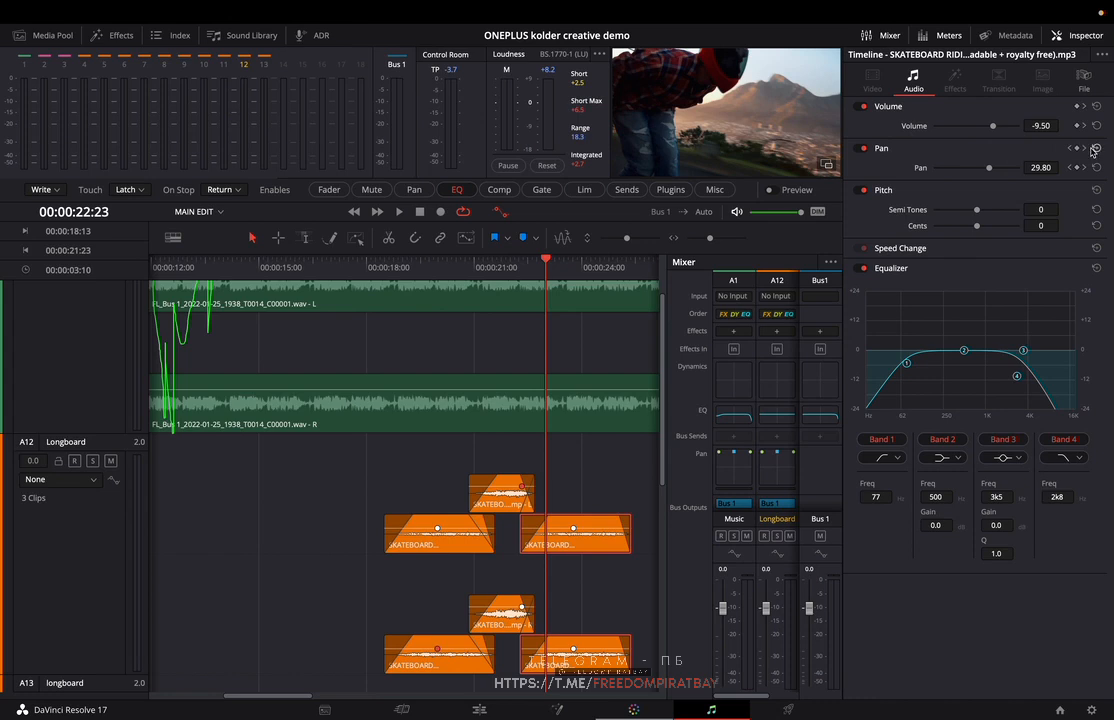
{"action": "left_click", "coordinate": [448, 266]}
{"action": "key", "text": "space"}
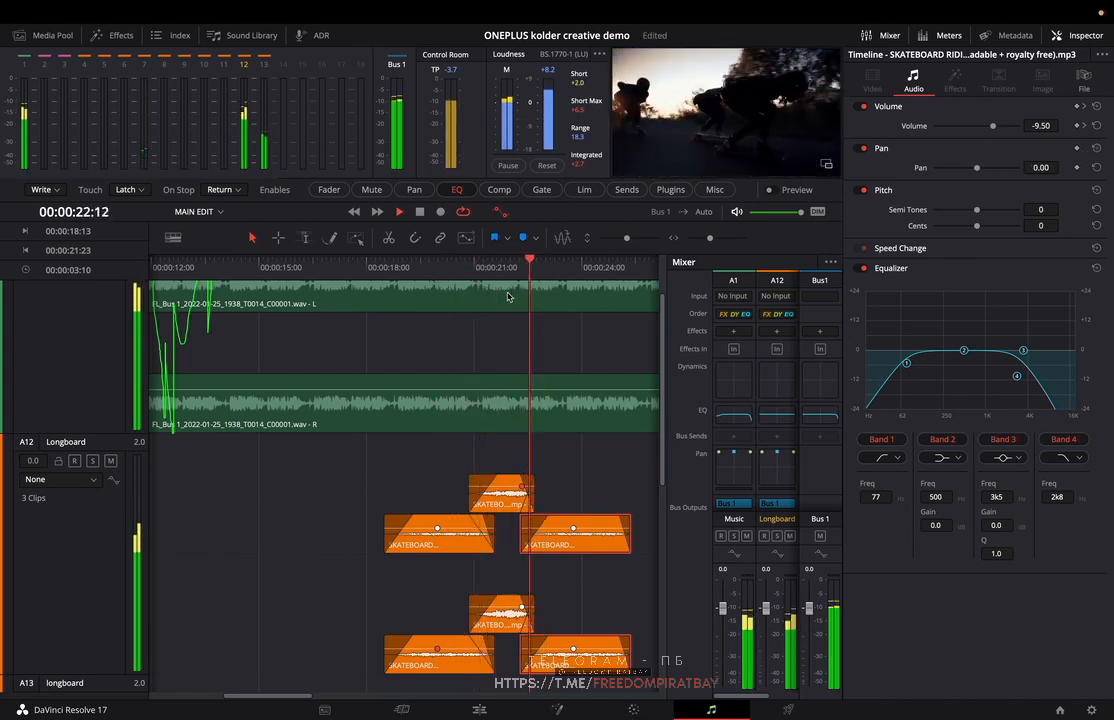
{"action": "key", "text": "space"}
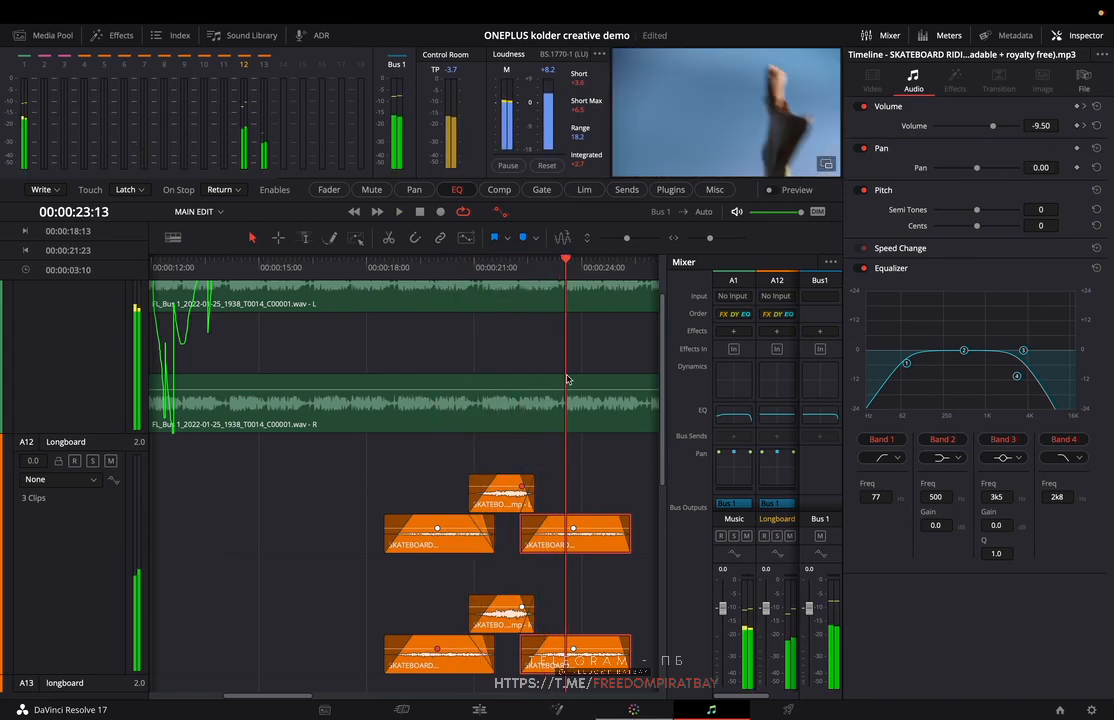
- Trim the end of the third skateboard clip to about 00:00:23:20 and play all three clips
{"action": "left_click", "coordinate": [540, 269]}
{"action": "key", "text": "space"}
{"action": "key", "text": "space"}
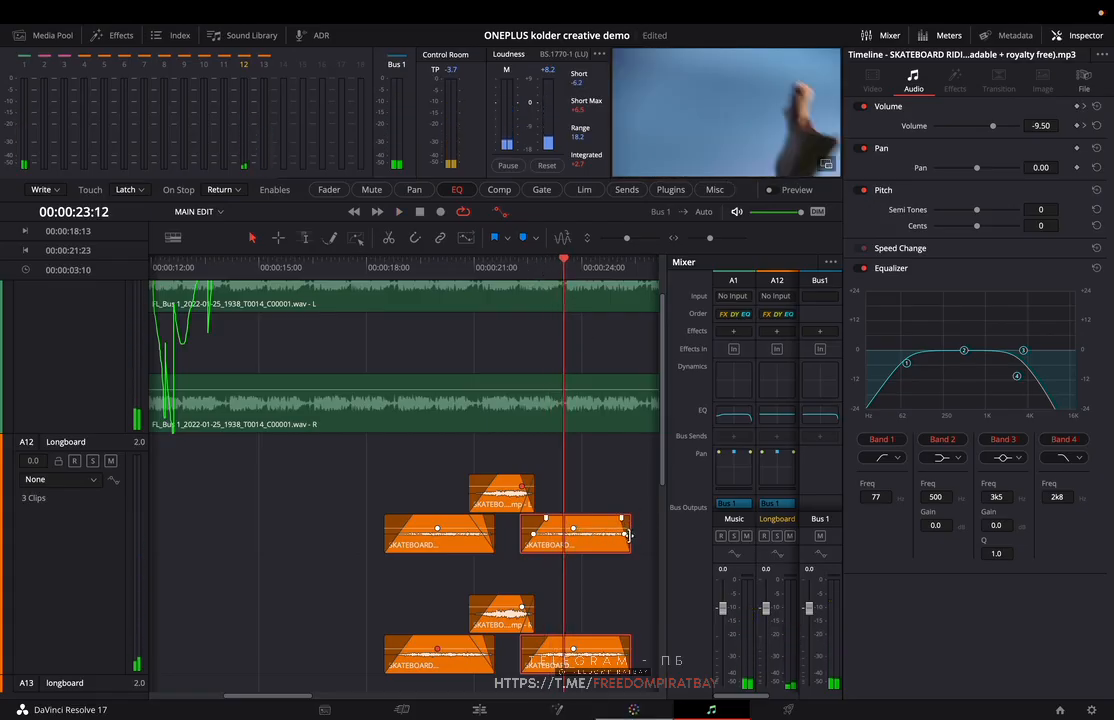
{"action": "left_click_drag", "start_coordinate": [629, 526], "coordinate": [575, 526]}
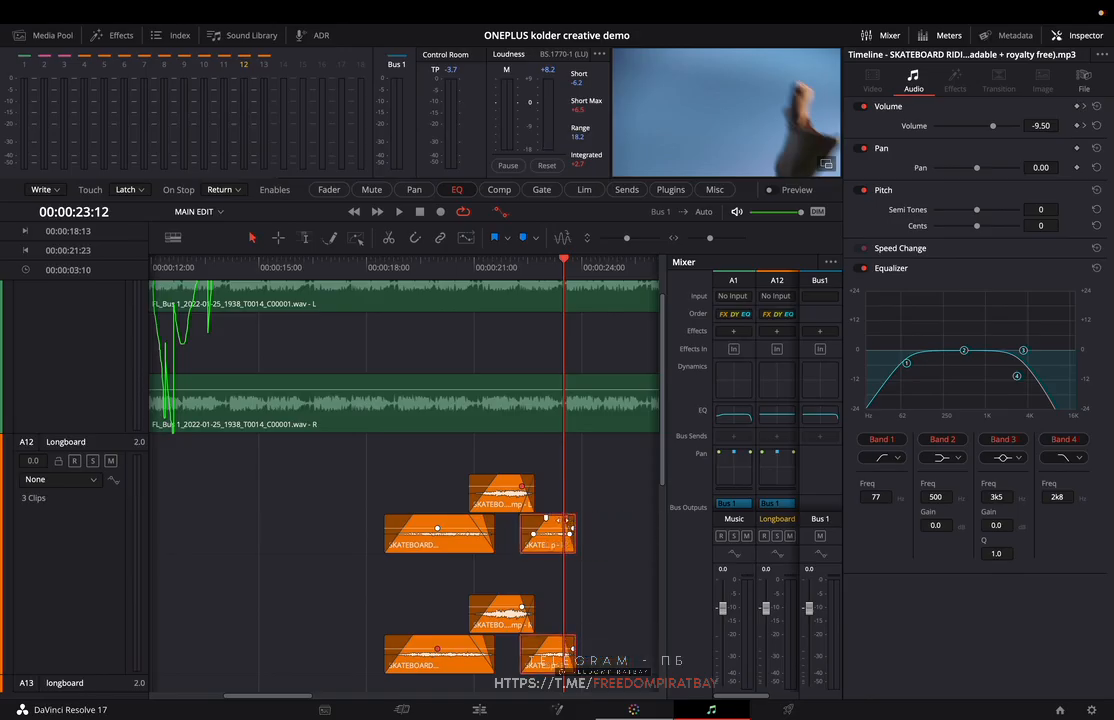
{"action": "left_click", "coordinate": [436, 277]}
{"action": "key", "text": "space"}
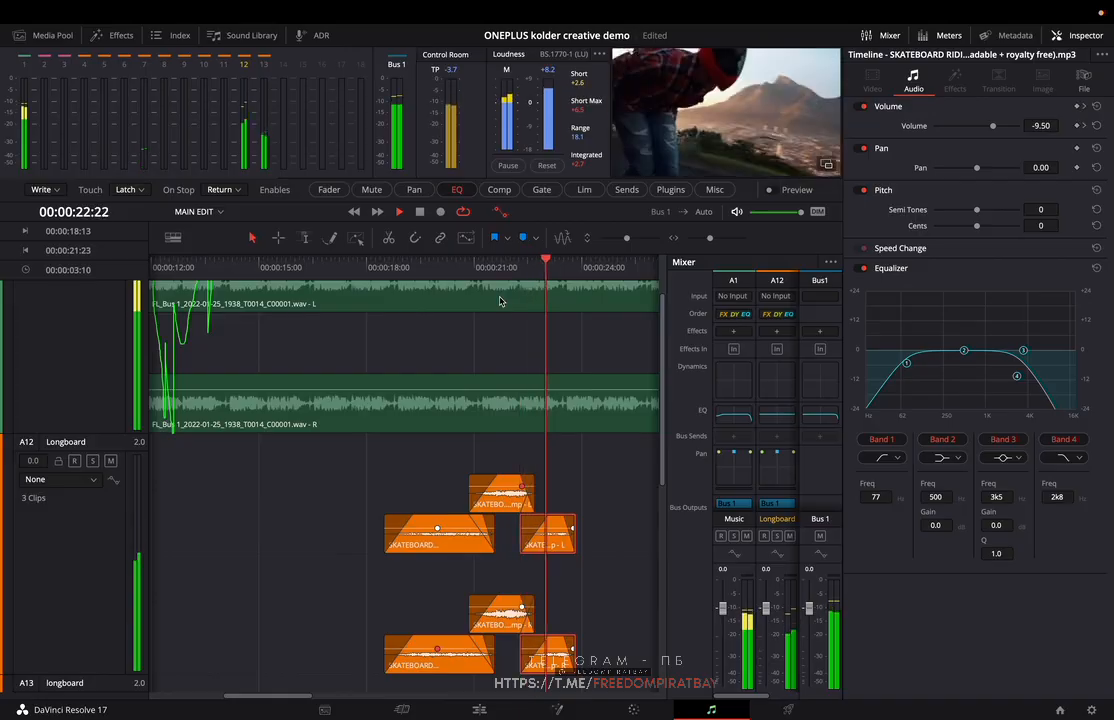
{"action": "key", "text": "space"}
- Set the third skateboard clip's volume to -1.70 and play back its transition from the second clip
{"action": "left_click", "coordinate": [524, 270]}
{"action": "key", "text": "space"}
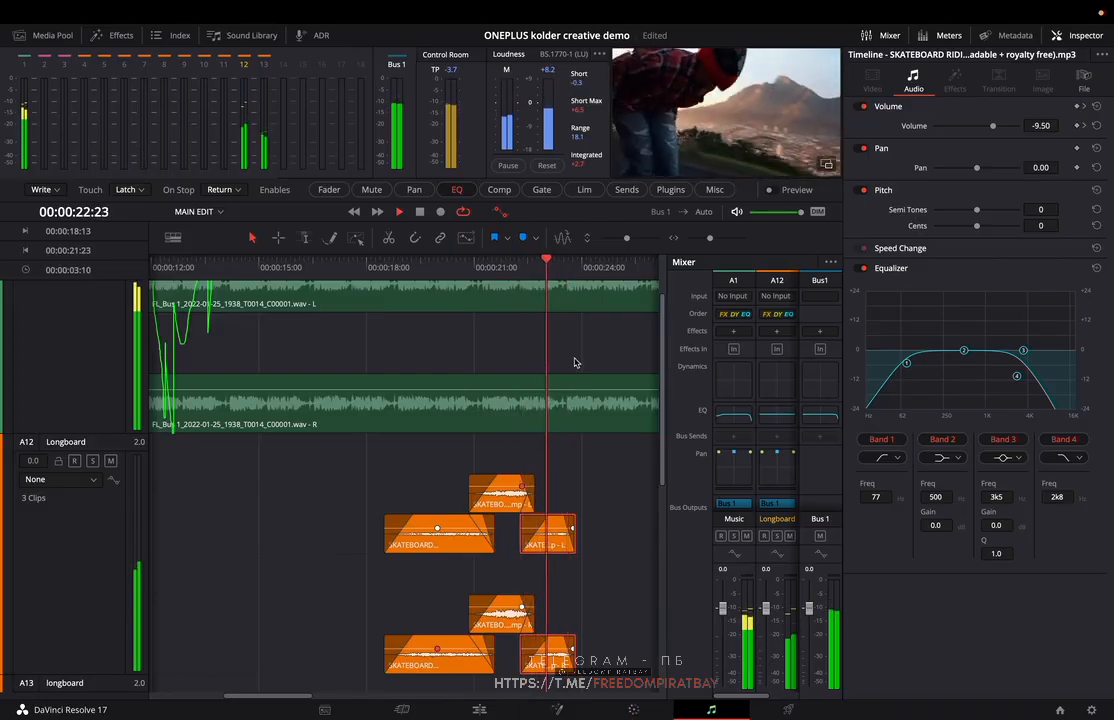
{"action": "key", "text": "space"}
{"action": "left_click_drag", "start_coordinate": [548, 530], "coordinate": [553, 538]}
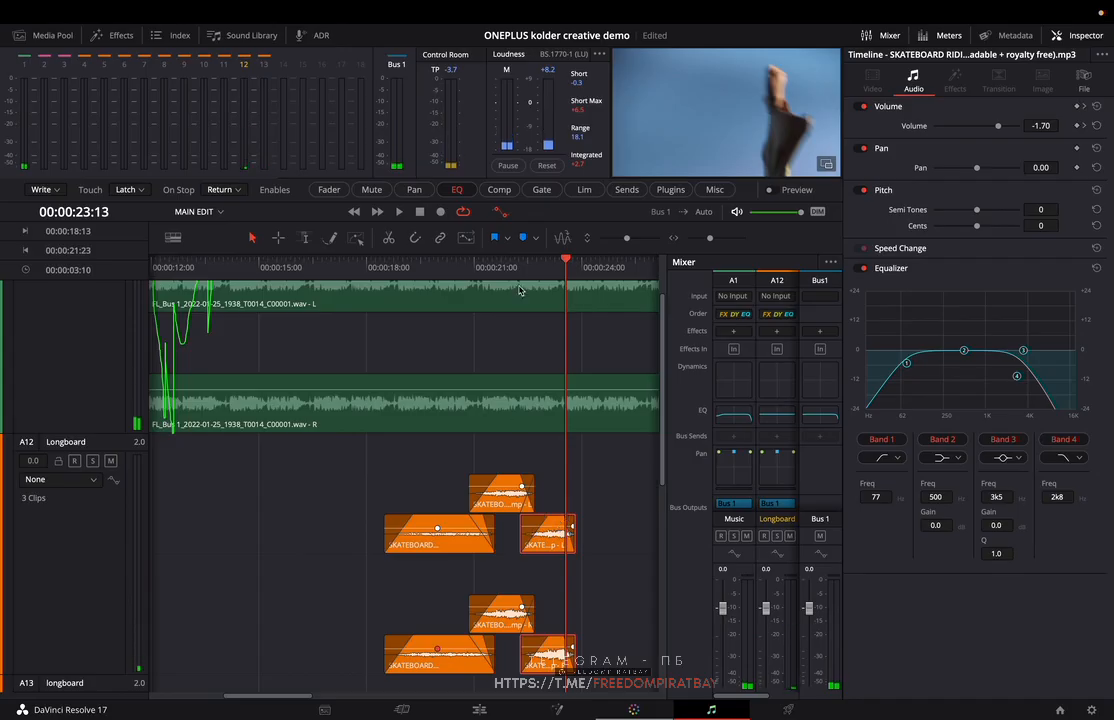
{"action": "key", "text": "space"}
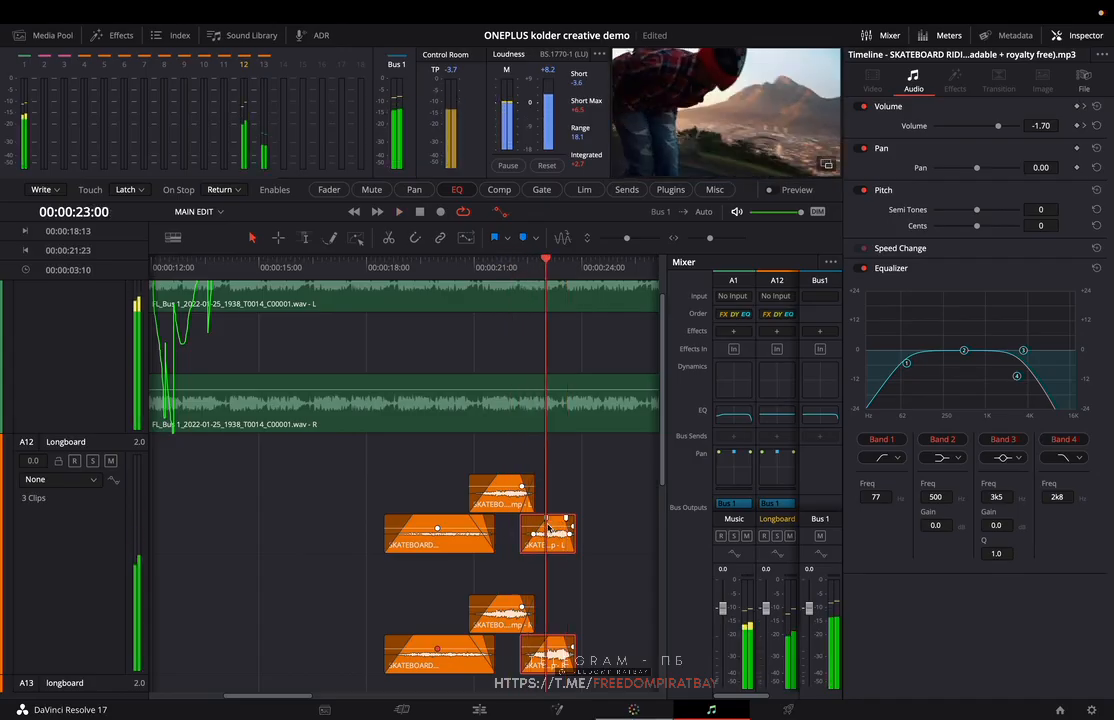
{"action": "scroll", "coordinate": [560, 540], "scroll_direction": "up", "scroll_amount": 4}
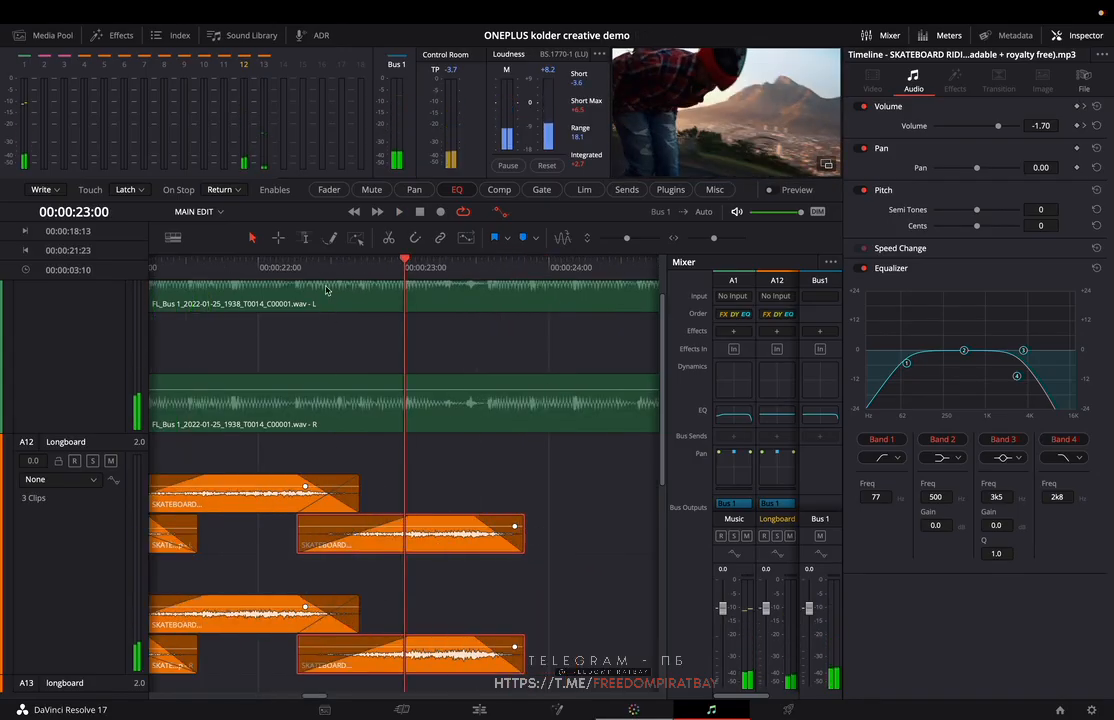
- Play the transition into the third skateboard clip and shorten its fade-in to end at about 00:00:22:17
{"action": "left_click", "coordinate": [284, 270]}
{"action": "key", "text": "space"}
{"action": "key", "text": "space"}
{"action": "left_click_drag", "start_coordinate": [203, 270], "coordinate": [186, 270]}
{"action": "key", "text": "space"}
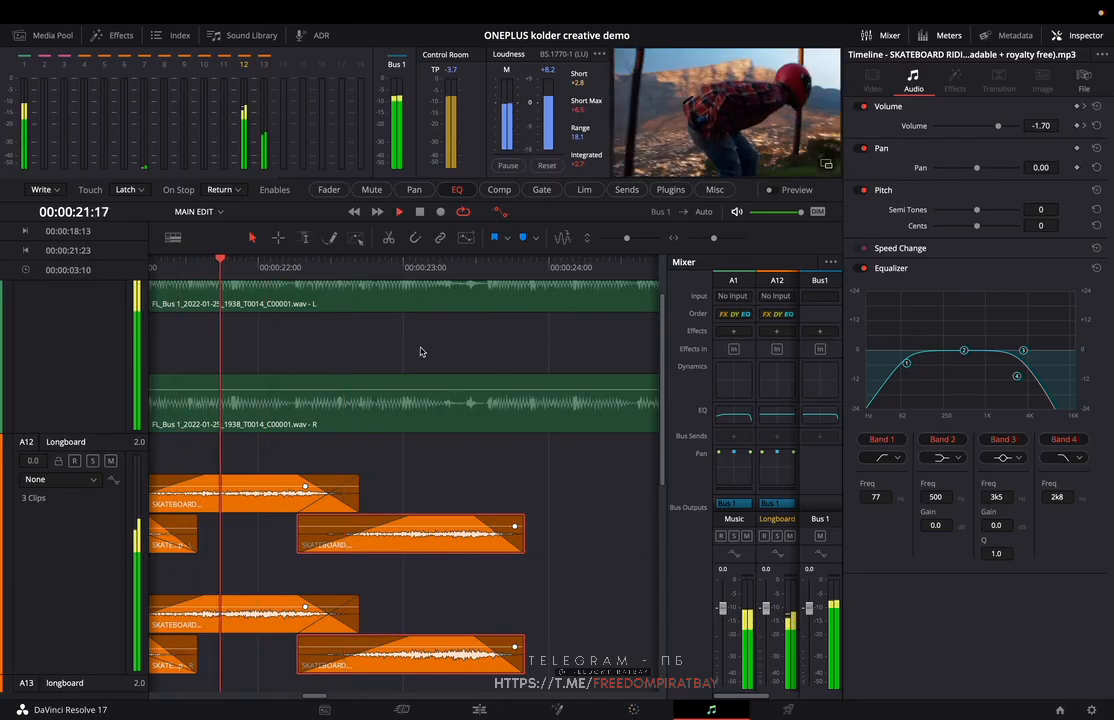
{"action": "key", "text": "space"}
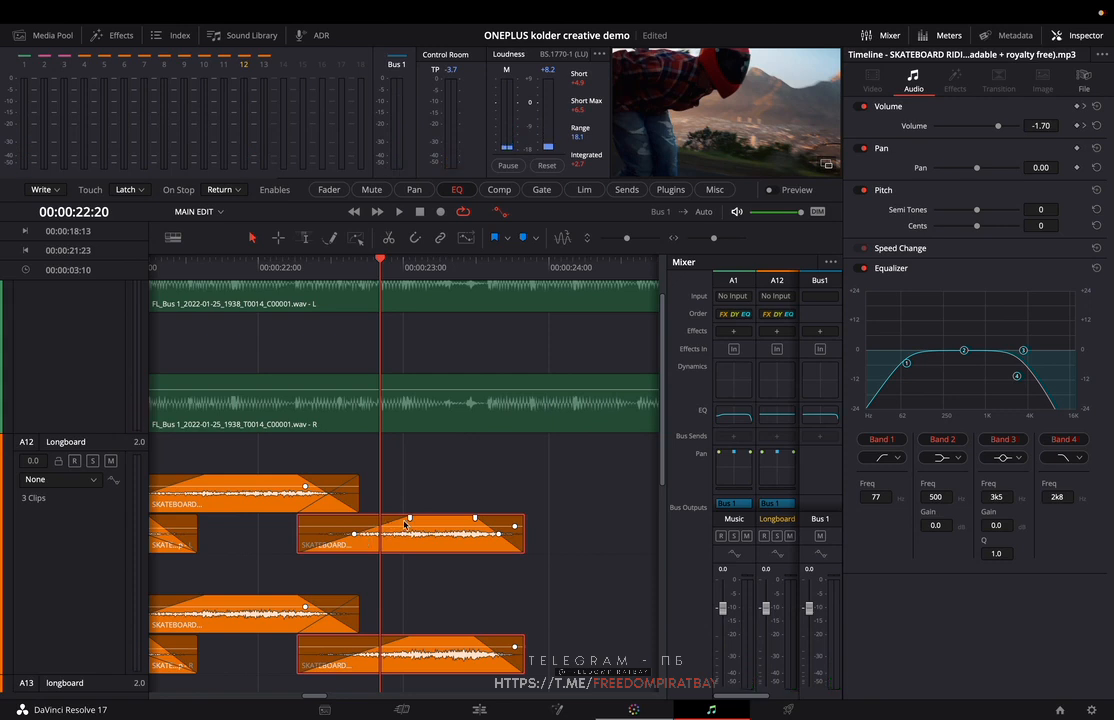
{"action": "left_click_drag", "start_coordinate": [398, 517], "coordinate": [365, 521]}
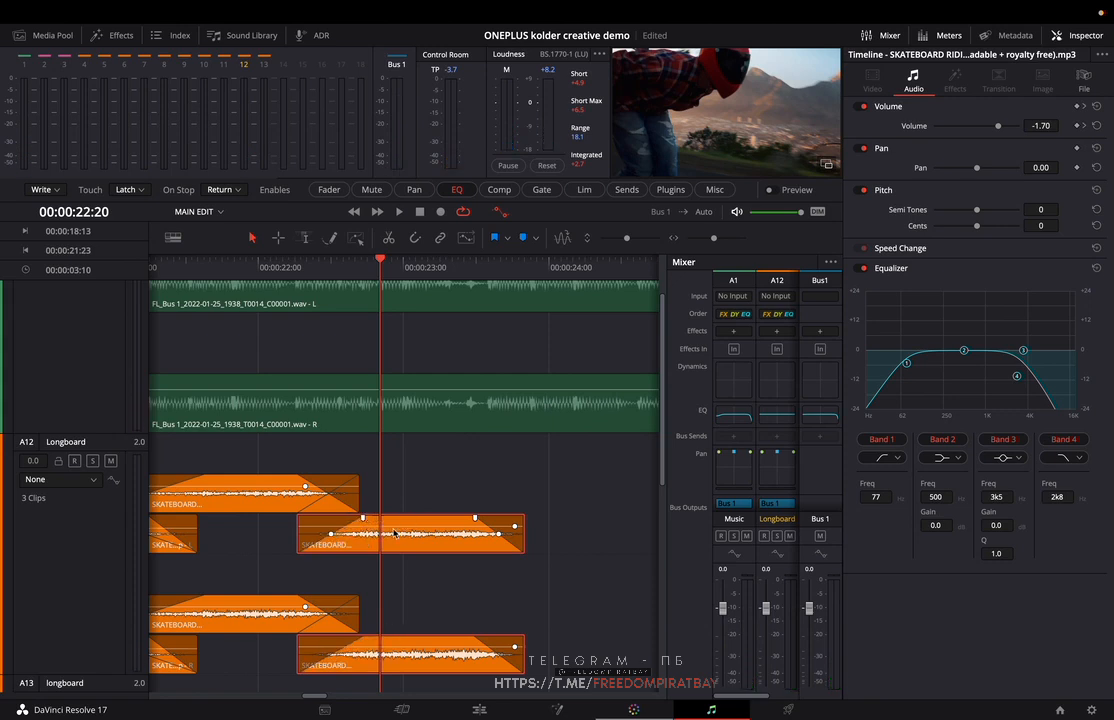
- Add volume keyframes to the third skateboard clip at 00:00:22:20 and at the end of its fade-in, and play it back
{"action": "left_click", "coordinate": [388, 532]}
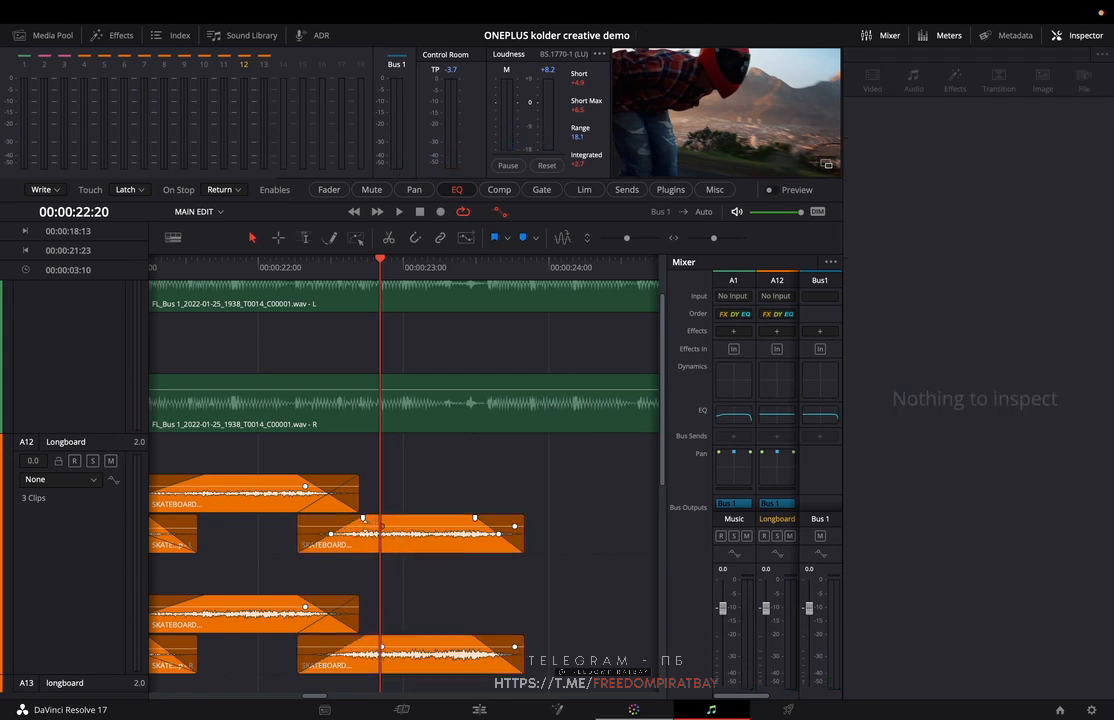
{"action": "mouse_move", "coordinate": [363, 526]}
{"action": "left_click_drag", "start_coordinate": [363, 528], "coordinate": [364, 529]}
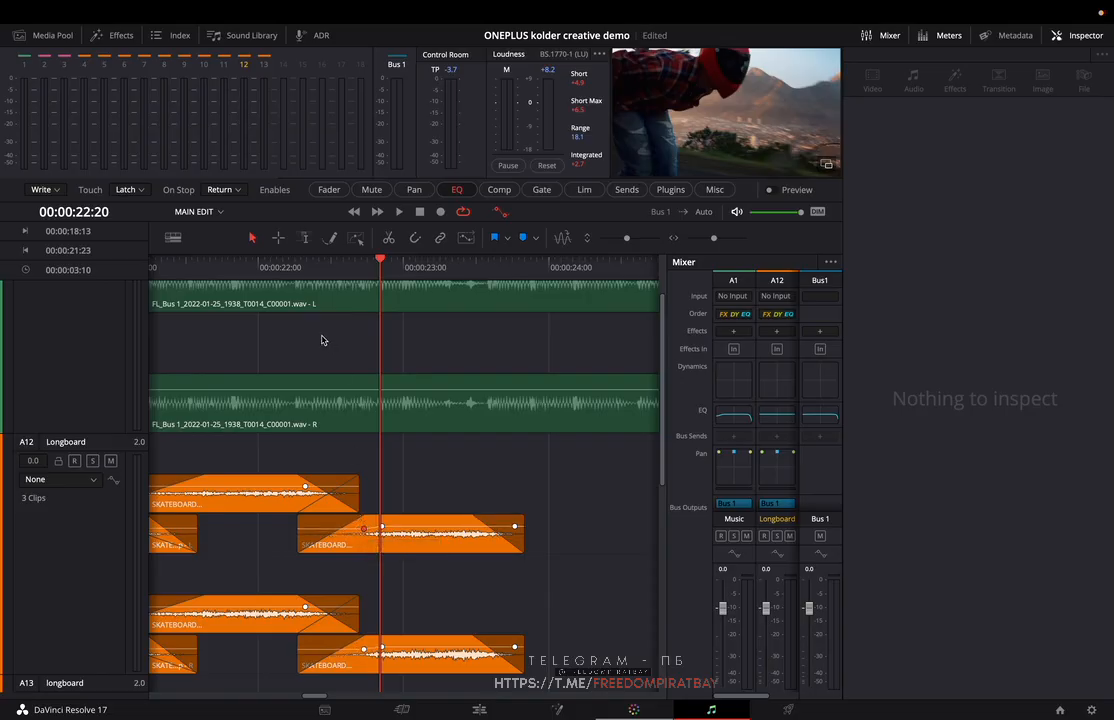
{"action": "key", "text": "space"}
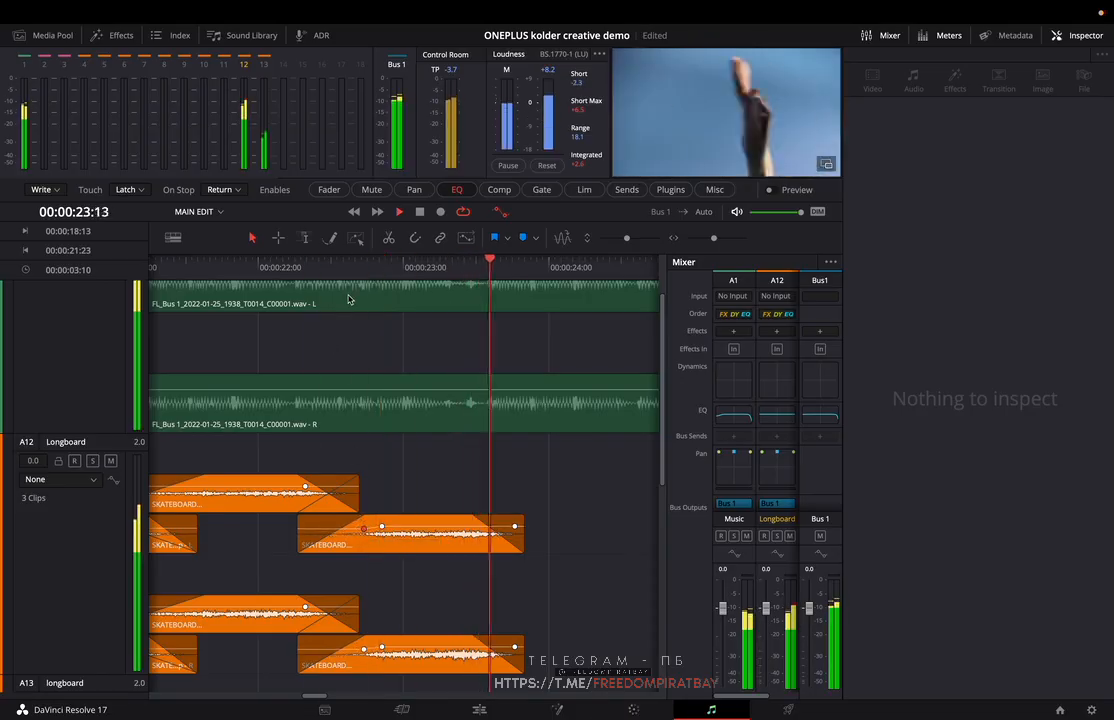
{"action": "key", "text": "space"}
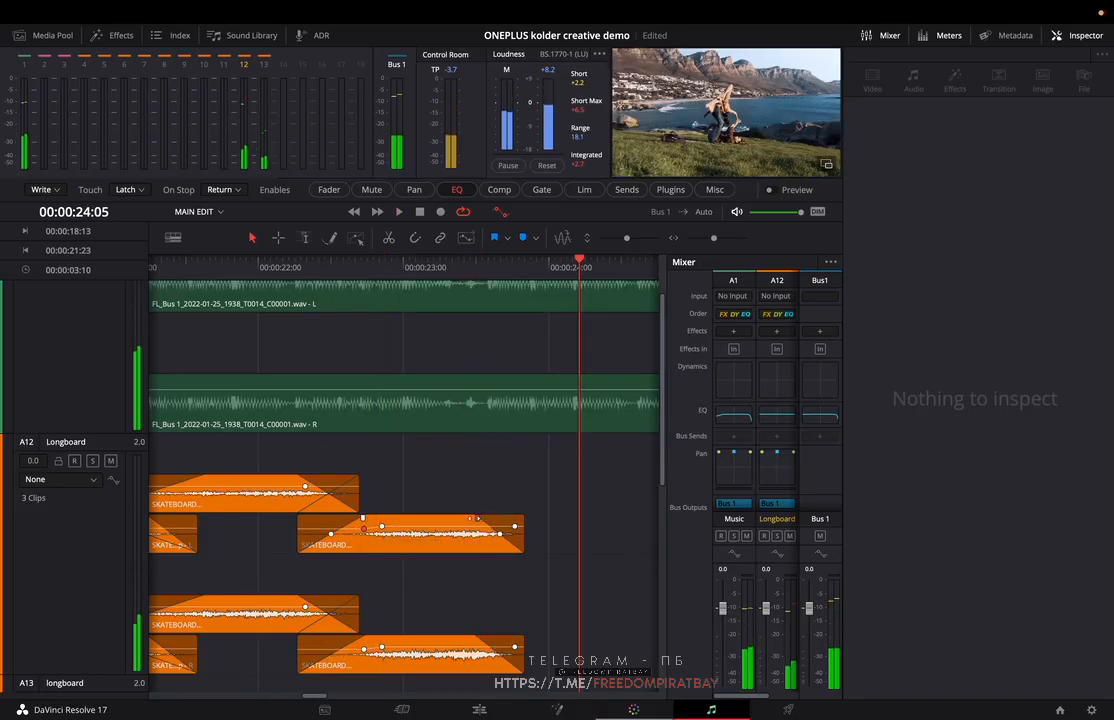
- Bend the third skateboard clip's fade-out into a curve and play the whole longboard section
{"action": "left_click", "coordinate": [340, 272]}
{"action": "key", "text": "space"}
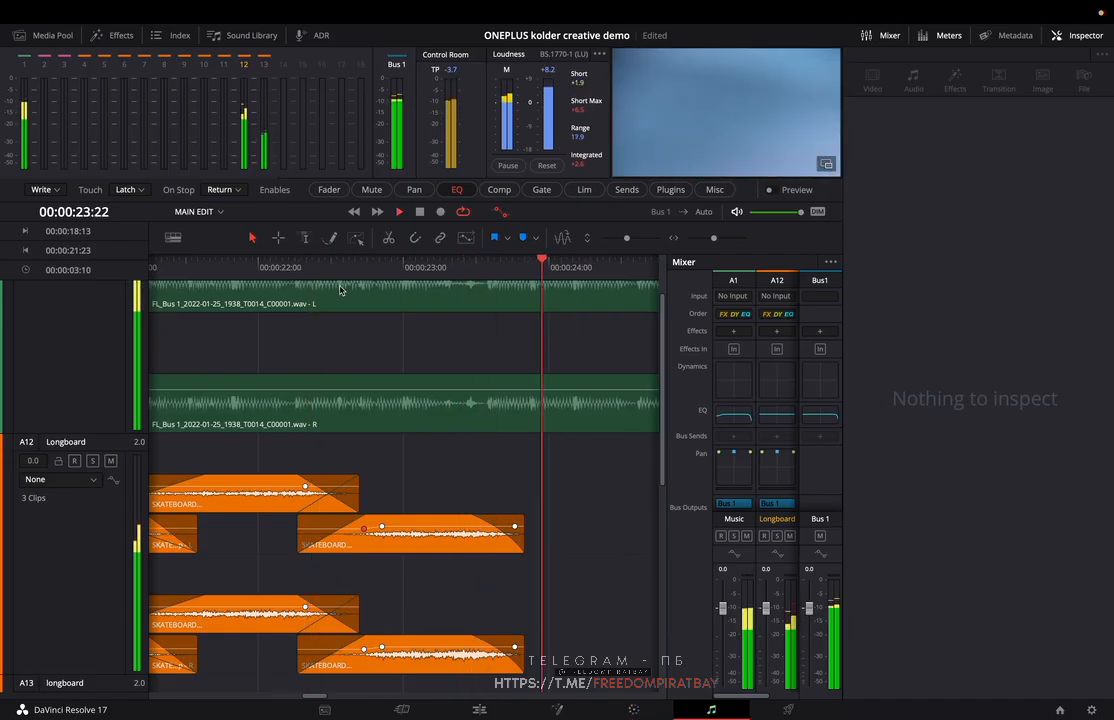
{"action": "key", "text": "space"}
{"action": "scroll", "coordinate": [349, 296], "scroll_direction": "down", "scroll_amount": 6}
{"action": "scroll", "coordinate": [327, 298], "scroll_direction": "up", "scroll_amount": 2}
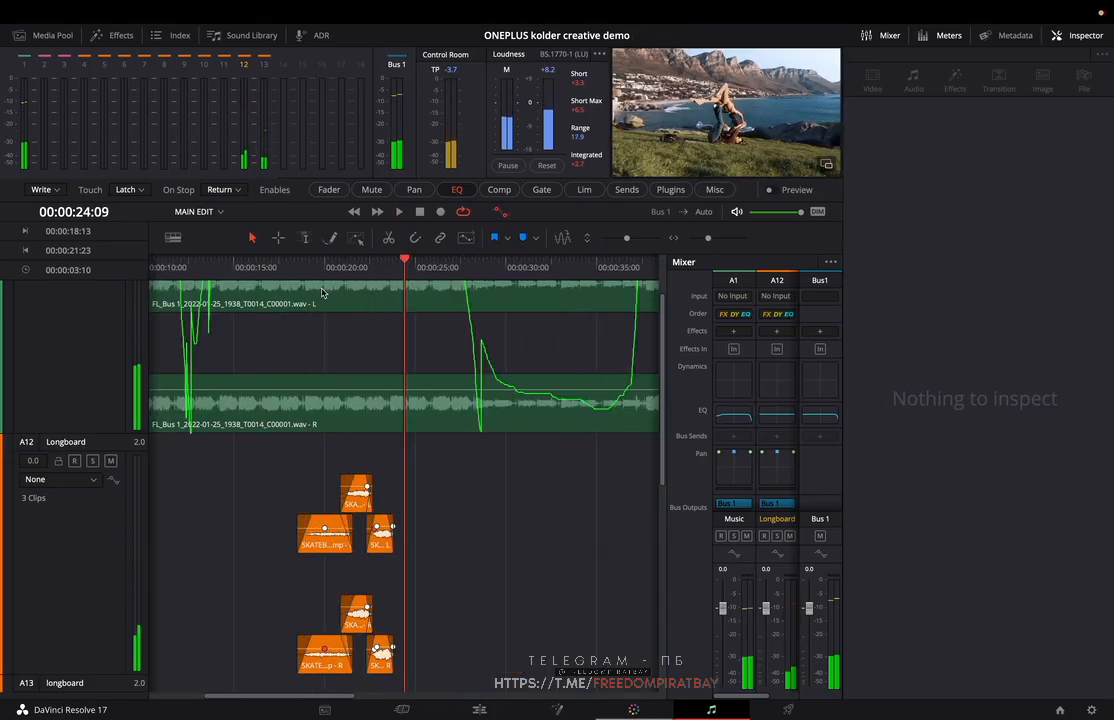
{"action": "left_click", "coordinate": [309, 267]}
{"action": "key", "text": "space"}
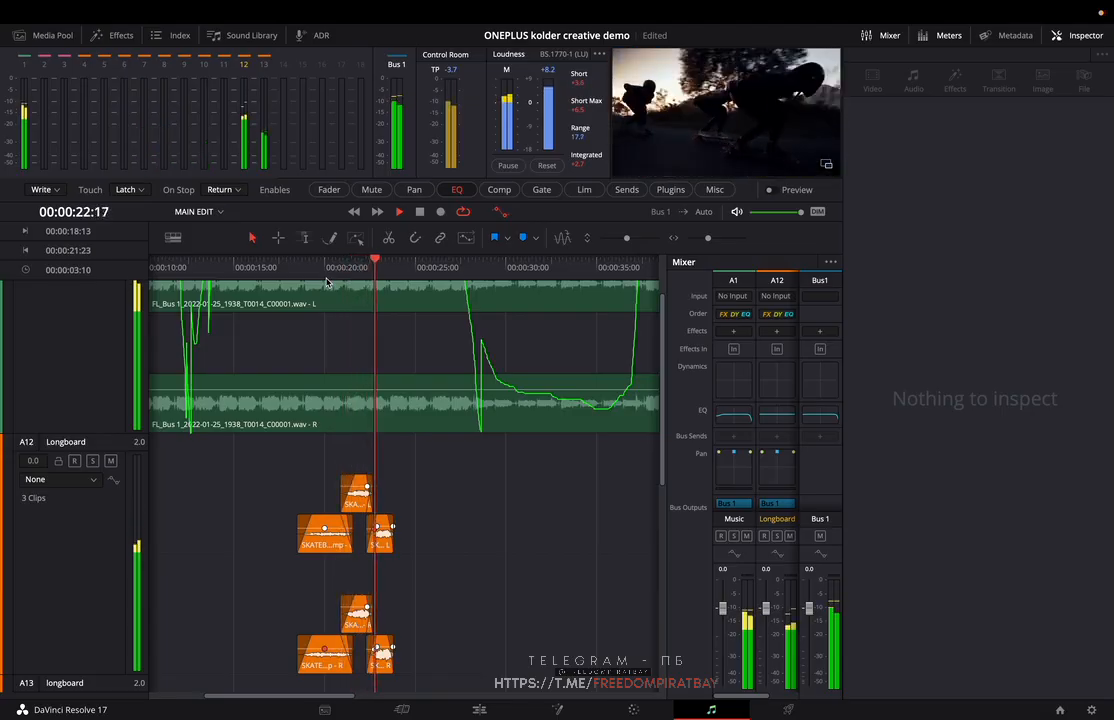
- Lower the third skateboard clip's volume slightly and play its transition from the second clip
{"action": "scroll", "coordinate": [397, 522], "scroll_direction": "up", "scroll_amount": 5}
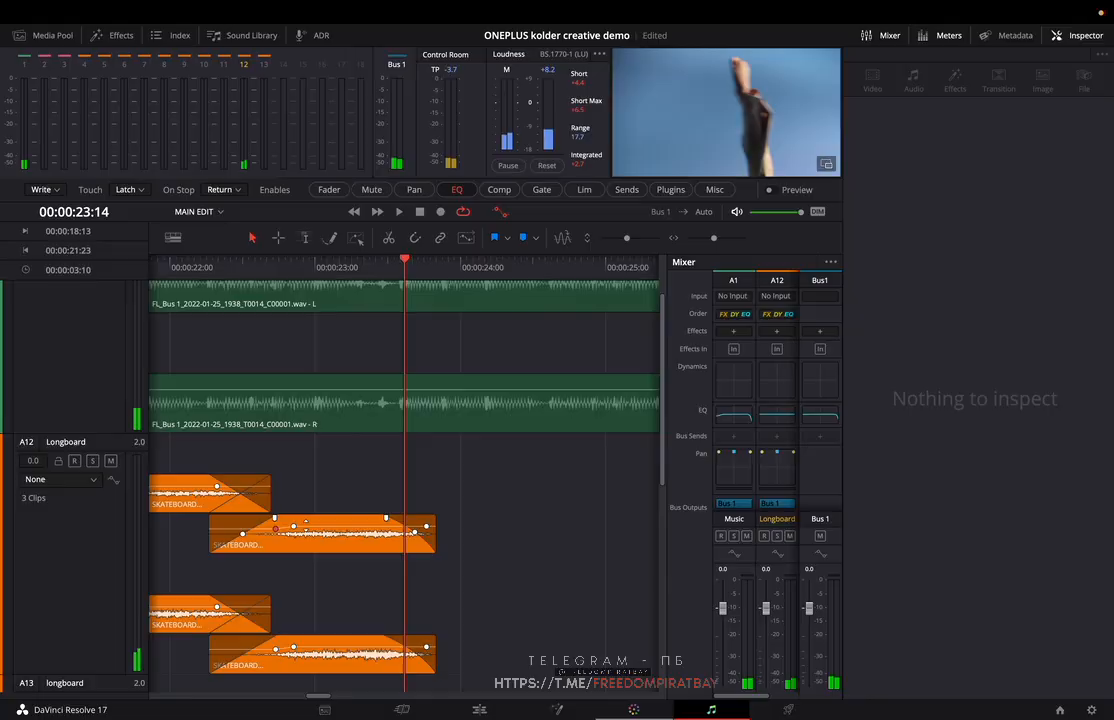
{"action": "left_click", "coordinate": [239, 265]}
{"action": "key", "text": "space"}
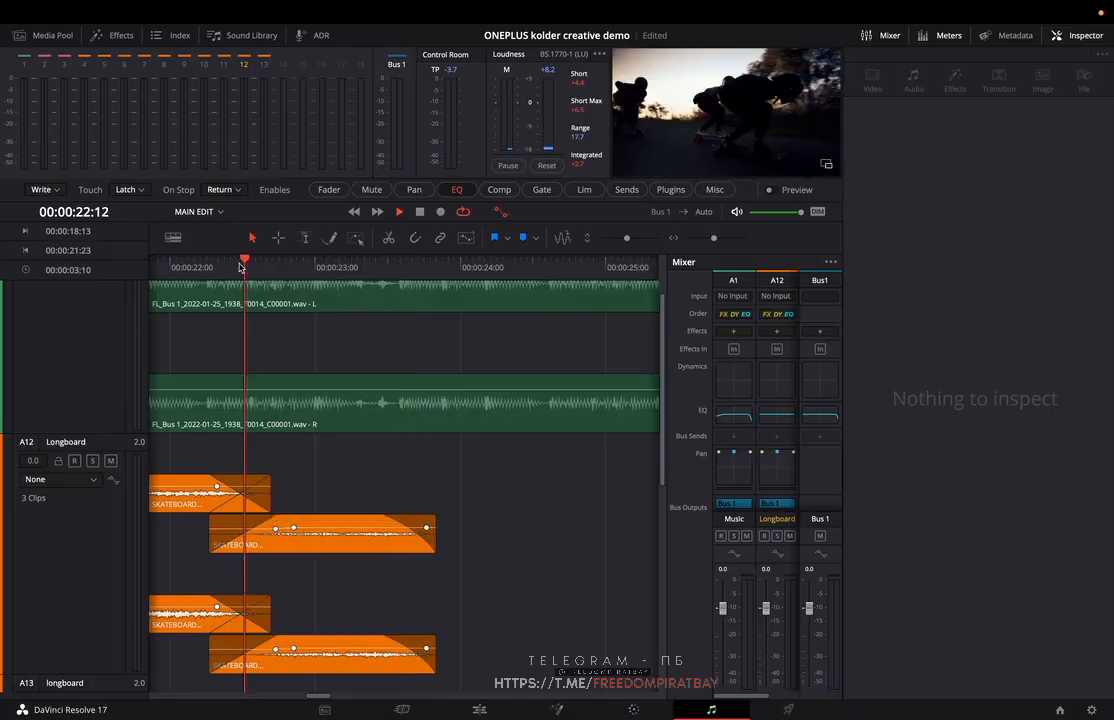
{"action": "left_click", "coordinate": [320, 268]}
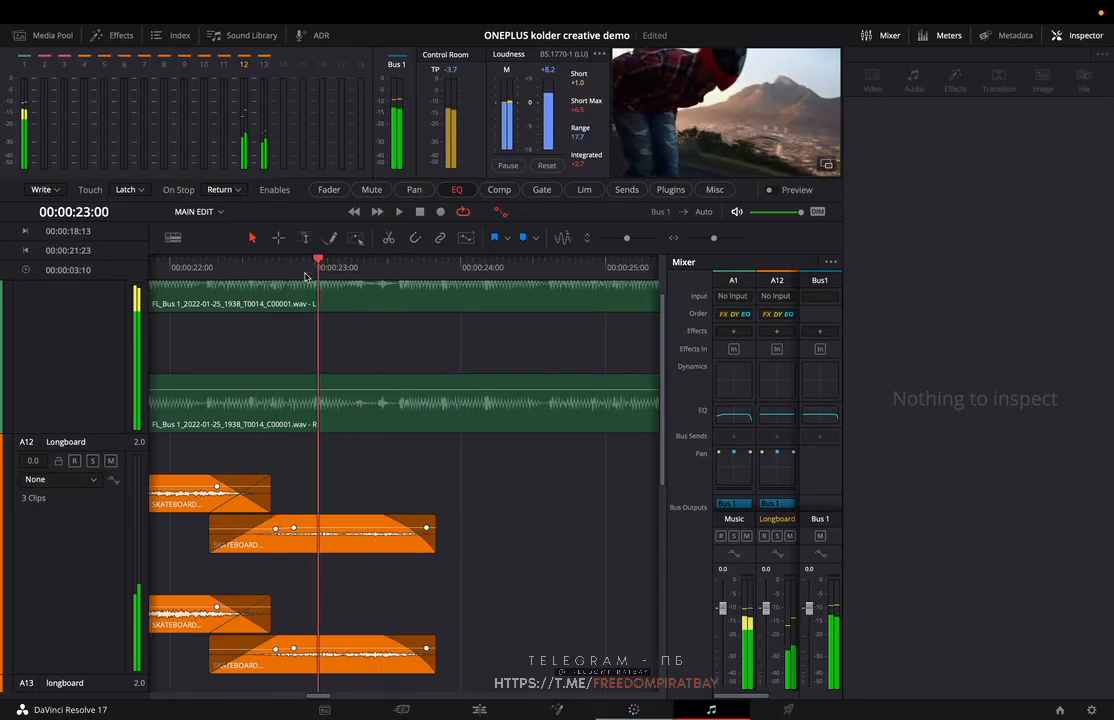
- Show the whoosh tracks A6, A7 and A8 in the timeline alongside the music and longboard tracks
{"action": "scroll", "coordinate": [450, 540], "scroll_direction": "down", "scroll_amount": 8}
{"action": "scroll", "coordinate": [435, 580], "scroll_direction": "up", "scroll_amount": 3}
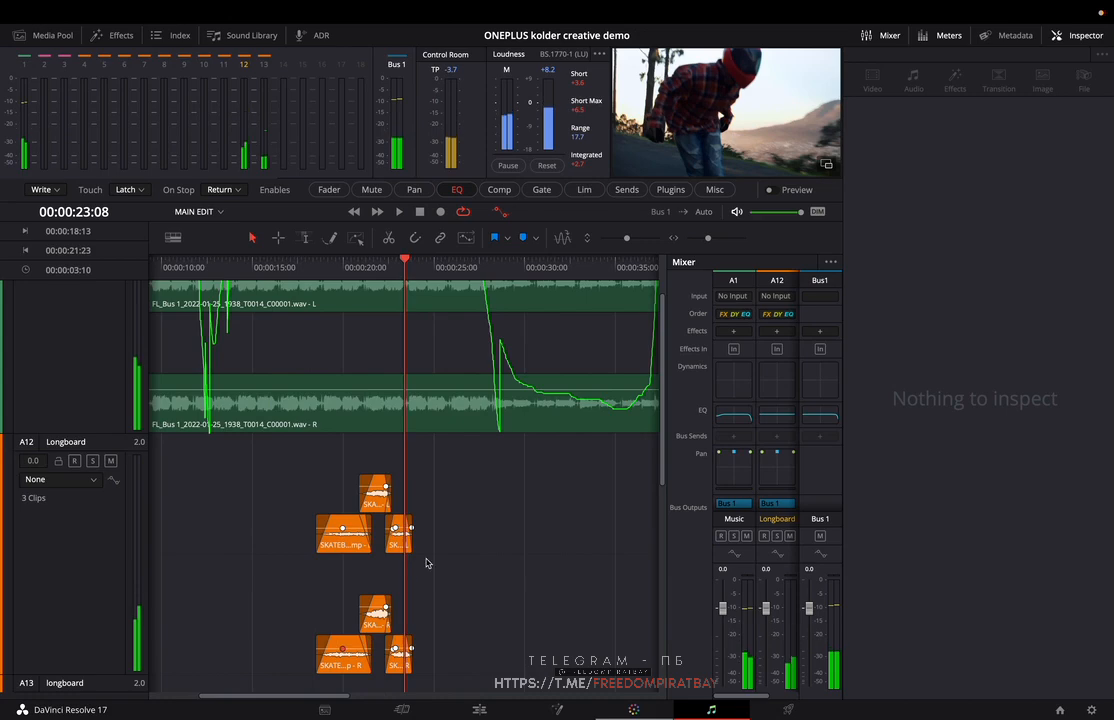
{"action": "key", "text": "ctrl+shift+l"}
{"action": "scroll", "coordinate": [429, 539], "scroll_direction": "down", "scroll_amount": 5}
{"action": "scroll", "coordinate": [428, 537], "scroll_direction": "up", "scroll_amount": 5}
{"action": "scroll", "coordinate": [428, 538], "scroll_direction": "down", "scroll_amount": 6}
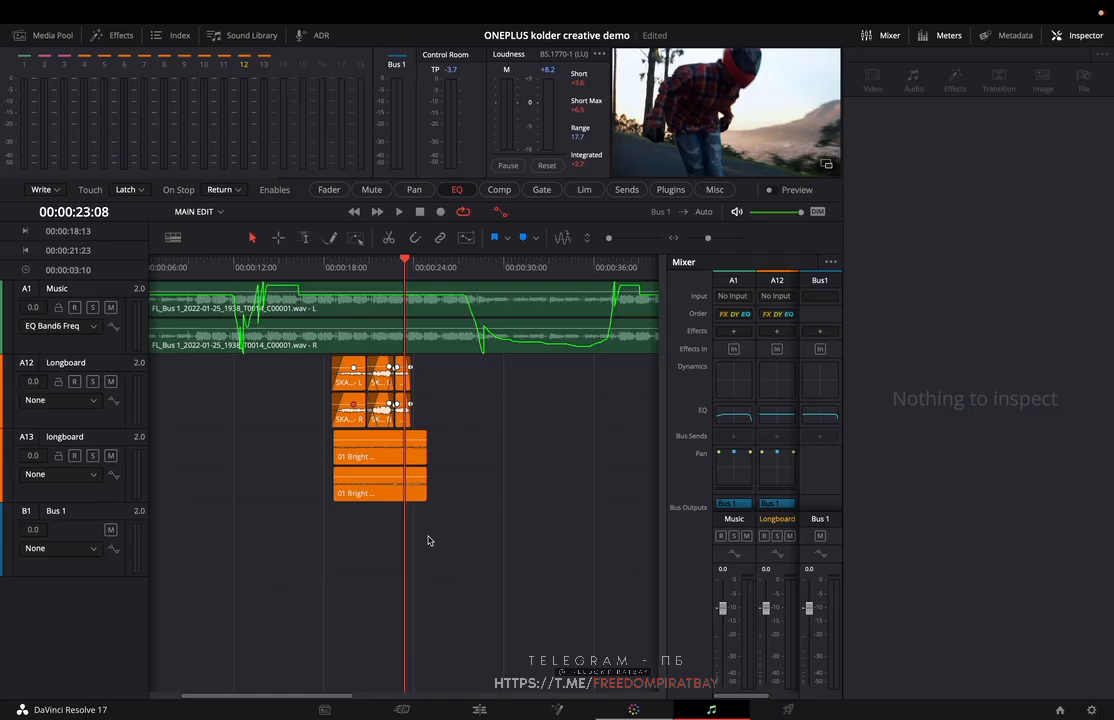
{"action": "left_click", "coordinate": [162, 36]}
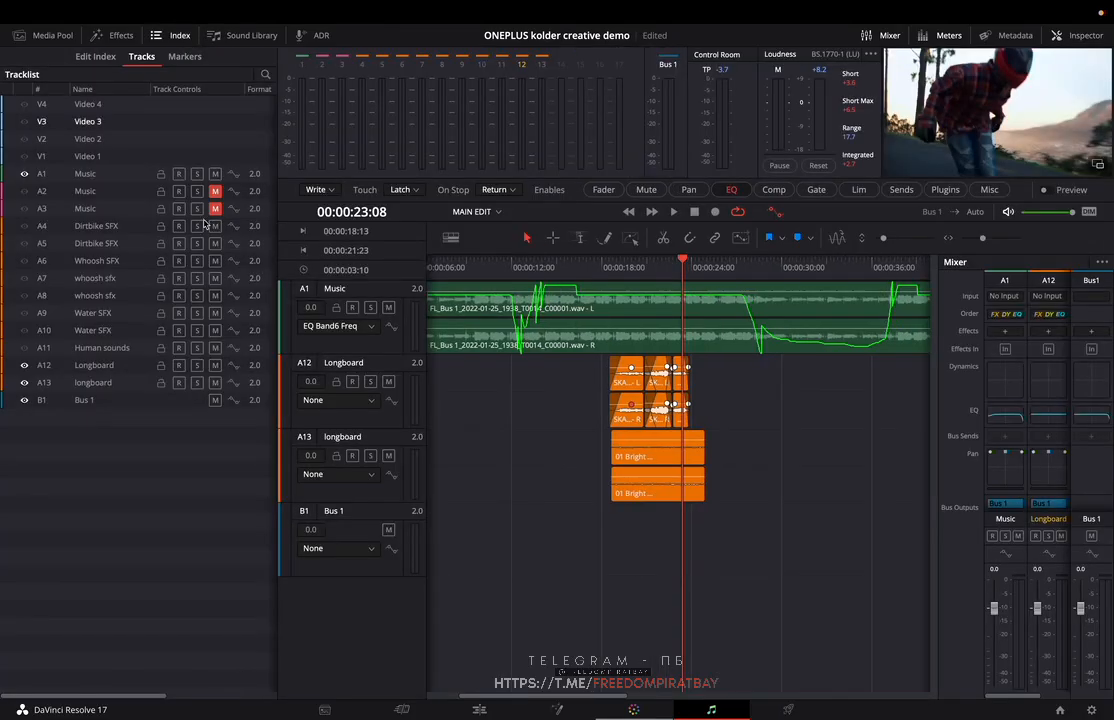
{"action": "left_click", "coordinate": [25, 278]}
{"action": "left_click", "coordinate": [25, 295]}
{"action": "left_click", "coordinate": [25, 260]}
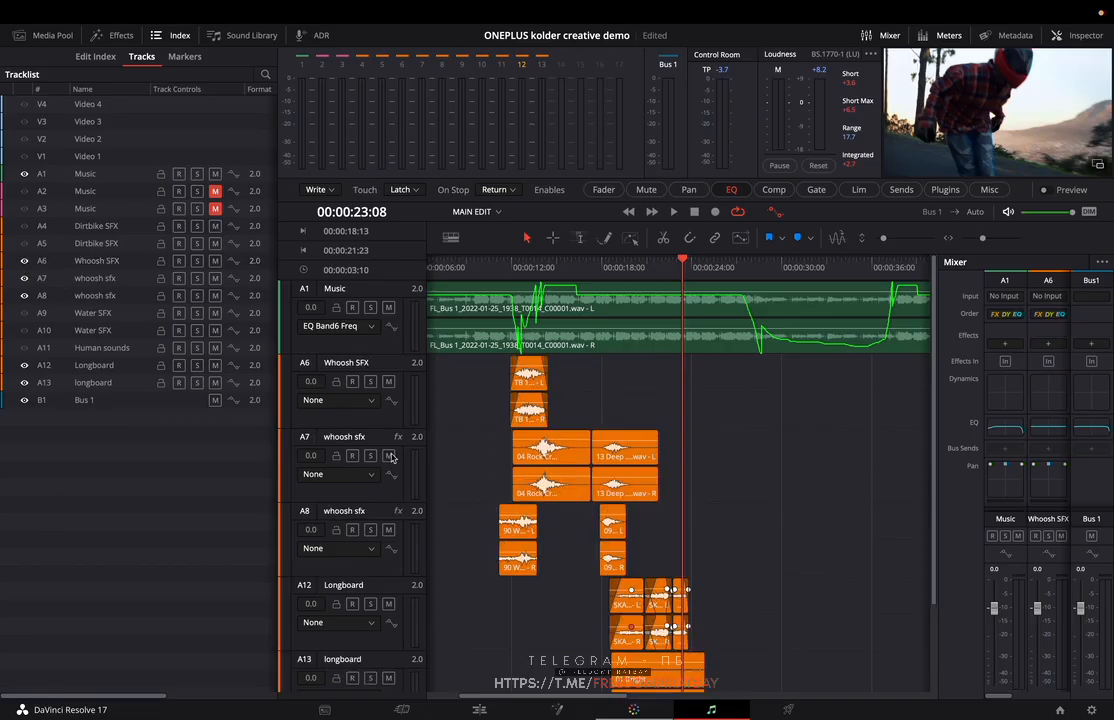
- Play the longboard section together with the whoosh tracks from about 00:00:17
{"action": "scroll", "coordinate": [575, 490], "scroll_direction": "down", "scroll_amount": 3}
{"action": "scroll", "coordinate": [575, 476], "scroll_direction": "up", "scroll_amount": 3}
{"action": "left_click", "coordinate": [587, 272]}
{"action": "key", "text": "space"}
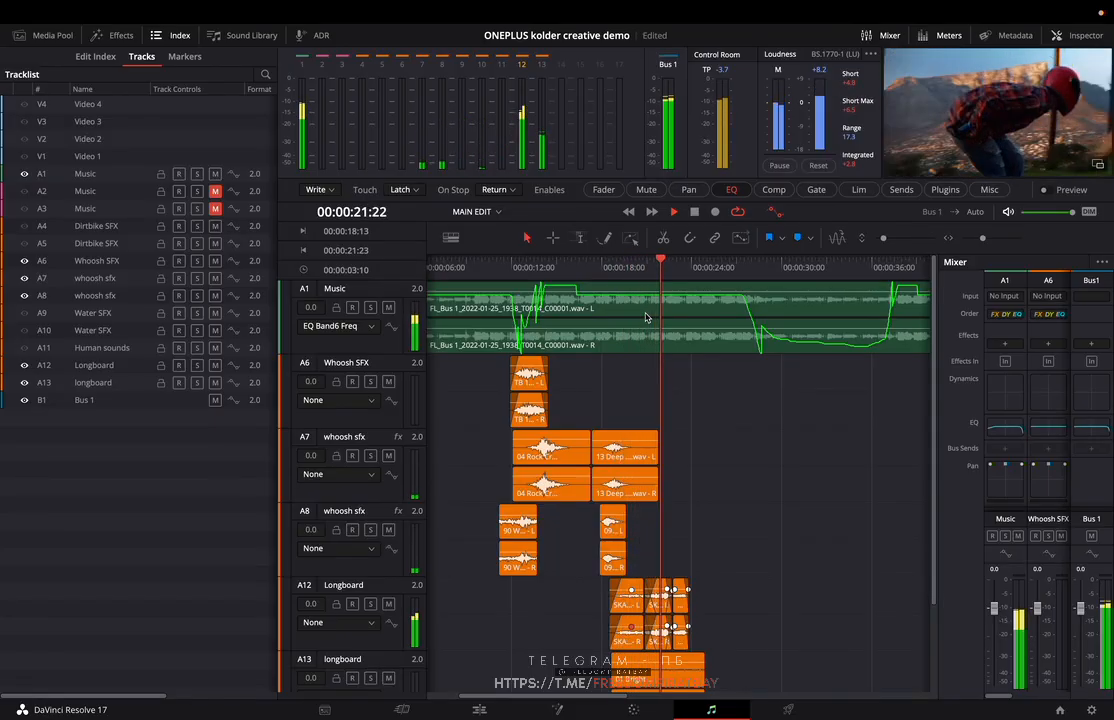
{"action": "key", "text": "space"}
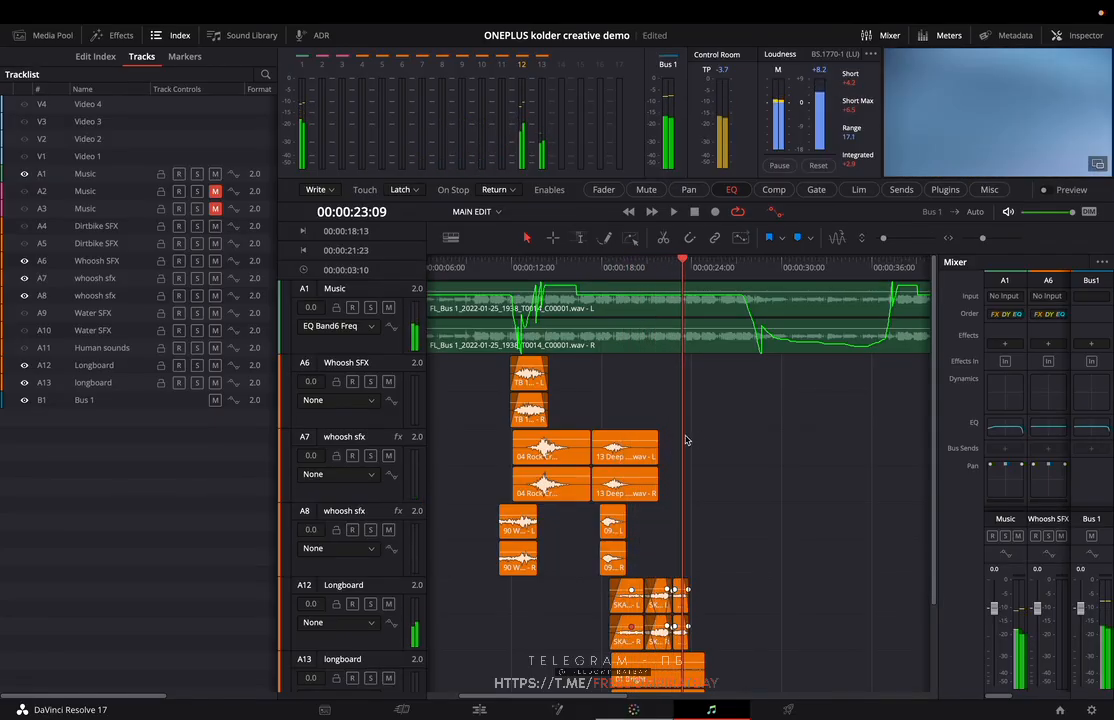
- Search the sound library for "whoosh"
{"action": "left_click", "coordinate": [254, 35]}
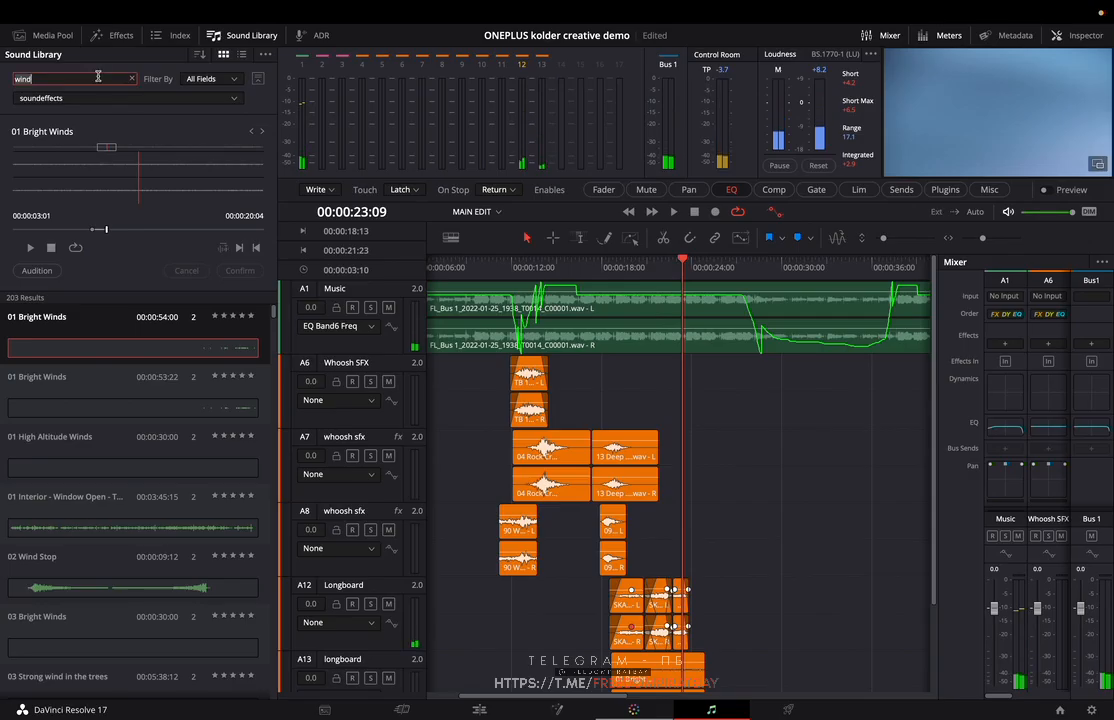
{"action": "key", "text": "ctrl+a"}
{"action": "type", "text": "whoosh"}
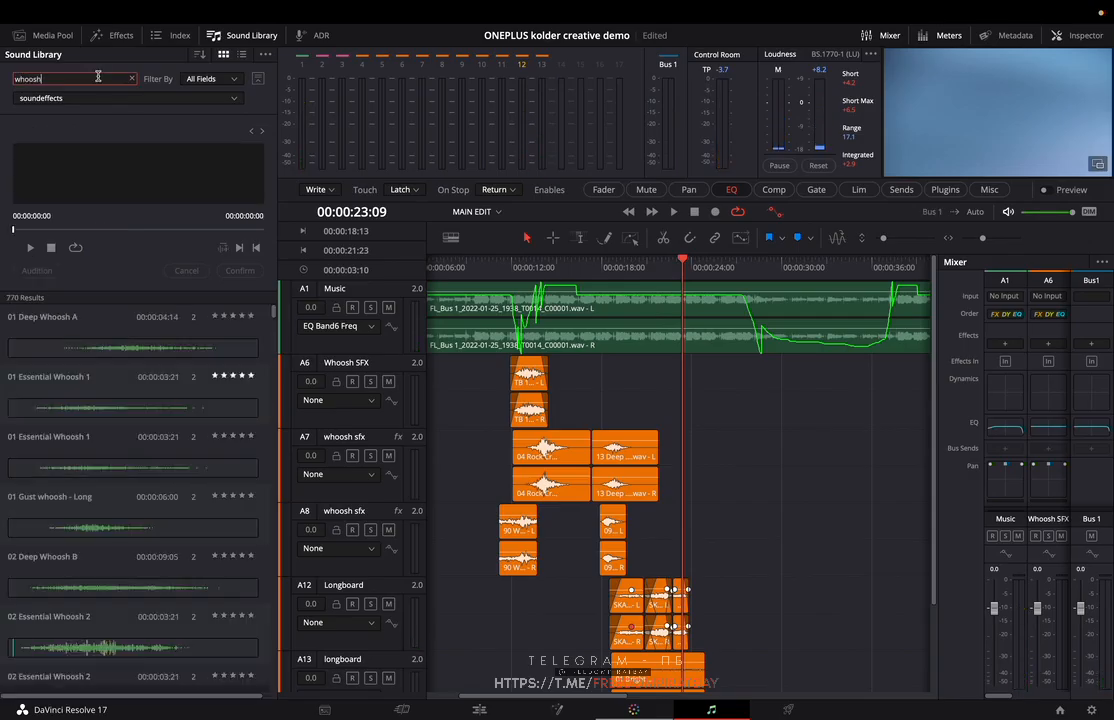
- Audition the 01 Deep Whoosh A, 01 Gust whoosh - Long and 02 Essential Whoosh 2 sounds
{"action": "left_click", "coordinate": [111, 314]}
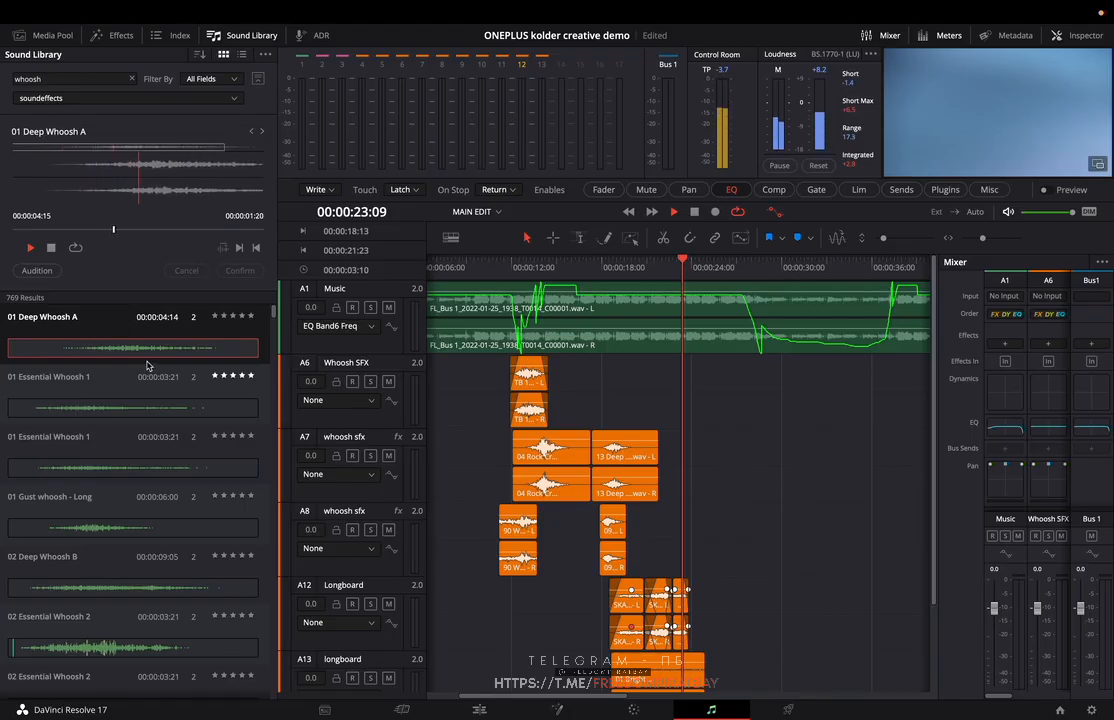
{"action": "scroll", "coordinate": [147, 366], "scroll_direction": "down", "scroll_amount": 2}
{"action": "left_click", "coordinate": [132, 415]}
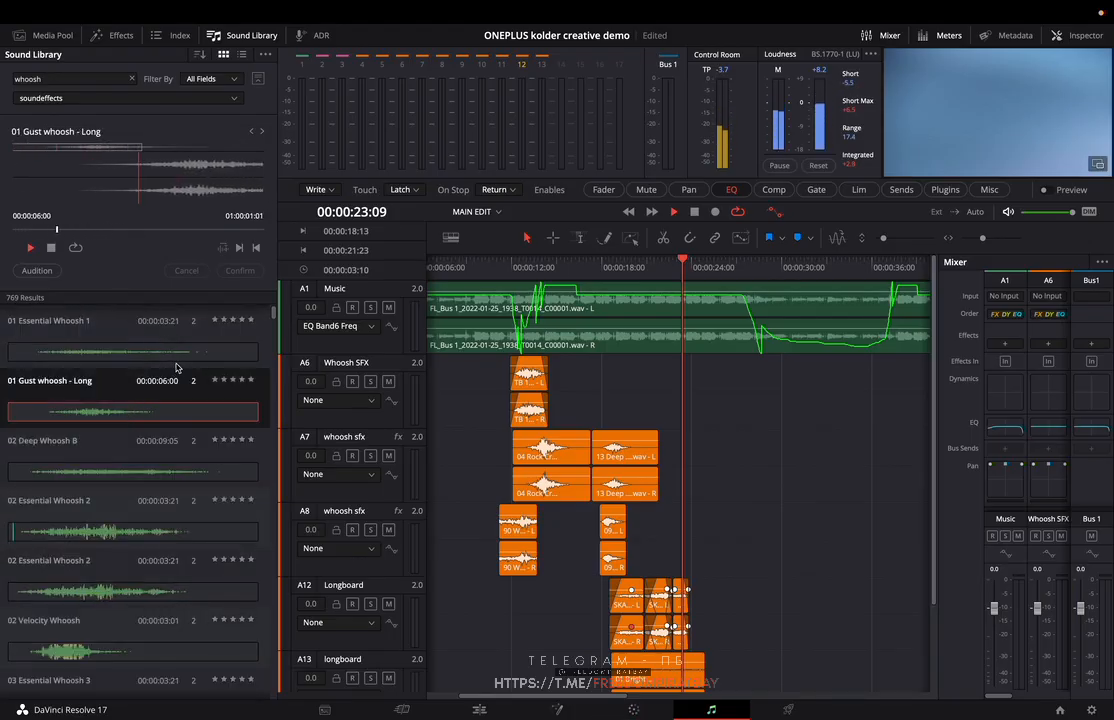
{"action": "scroll", "coordinate": [166, 362], "scroll_direction": "down", "scroll_amount": 3}
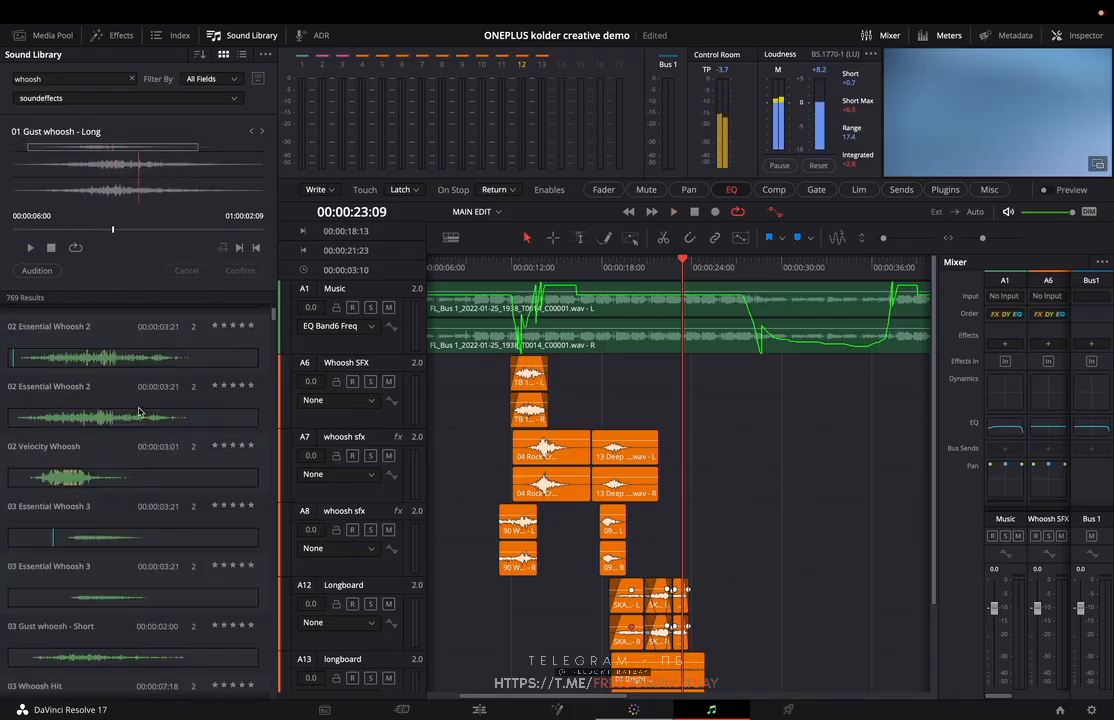
{"action": "left_click", "coordinate": [139, 417]}
{"action": "key", "text": "space"}
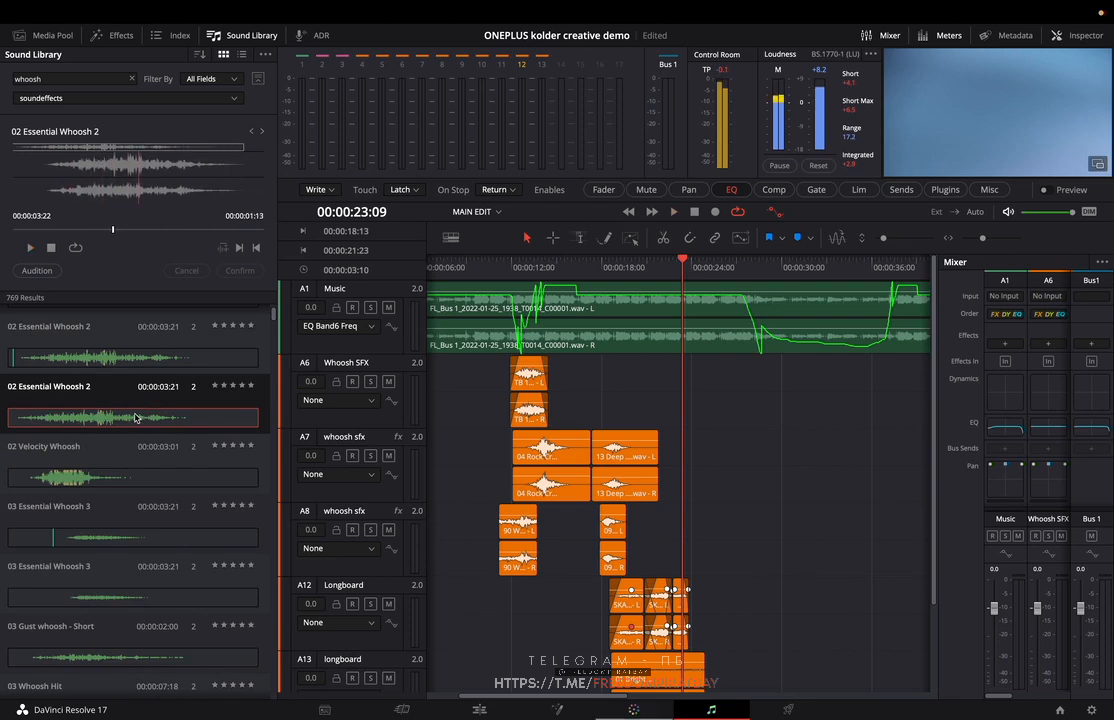
- Place 02 Essential Whoosh 2 on track A6 at about 00:00:17 and play it in the mix
{"action": "left_click_drag", "start_coordinate": [110, 405], "coordinate": [590, 396]}
{"action": "left_click", "coordinate": [599, 267]}
{"action": "key", "text": "space"}
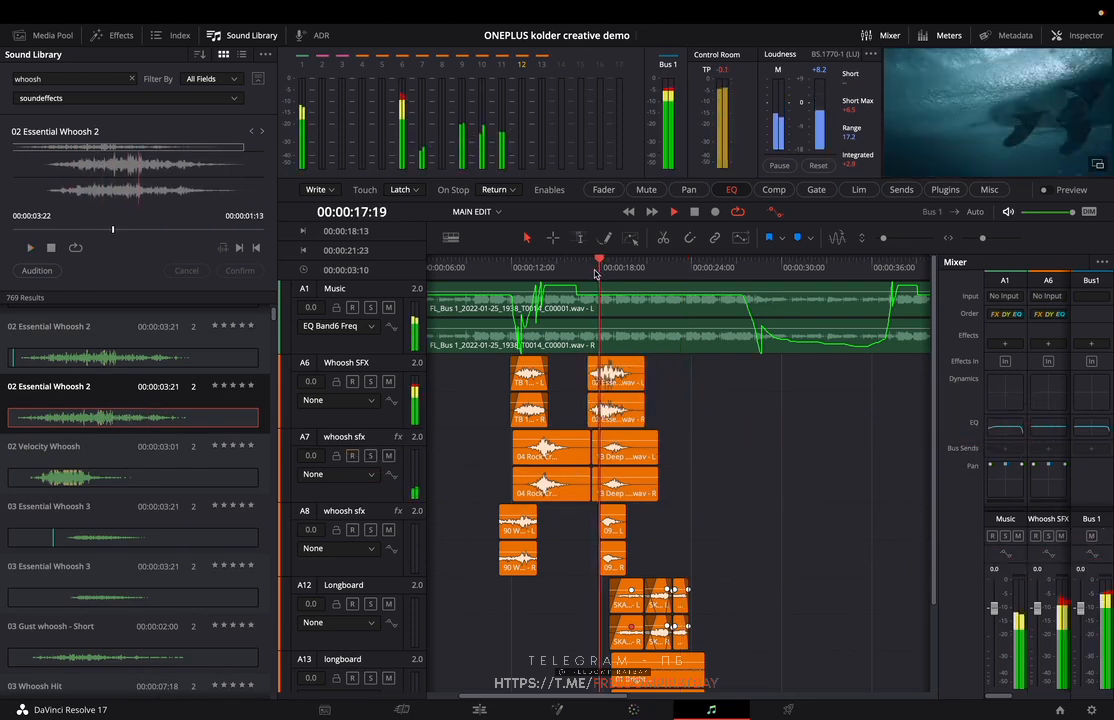
{"action": "key", "text": "super+equal"}
{"action": "key", "text": "space"}
- Move the 02 Essential Whoosh 2 clip to start at about 00:00:20:20 and play it against the skateboard shots
{"action": "left_click_drag", "start_coordinate": [694, 385], "coordinate": [781, 385]}
{"action": "key", "text": "space"}
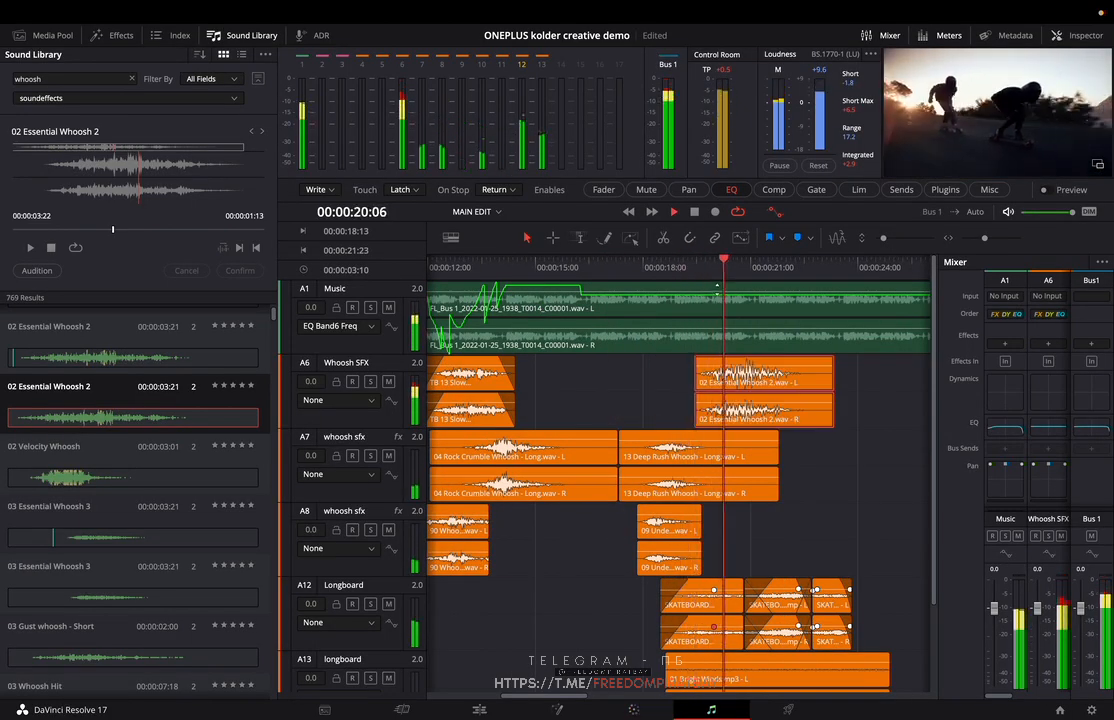
{"action": "key", "text": "space"}
{"action": "left_click_drag", "start_coordinate": [750, 383], "coordinate": [800, 383]}
{"action": "left_click", "coordinate": [754, 273]}
{"action": "key", "text": "space"}
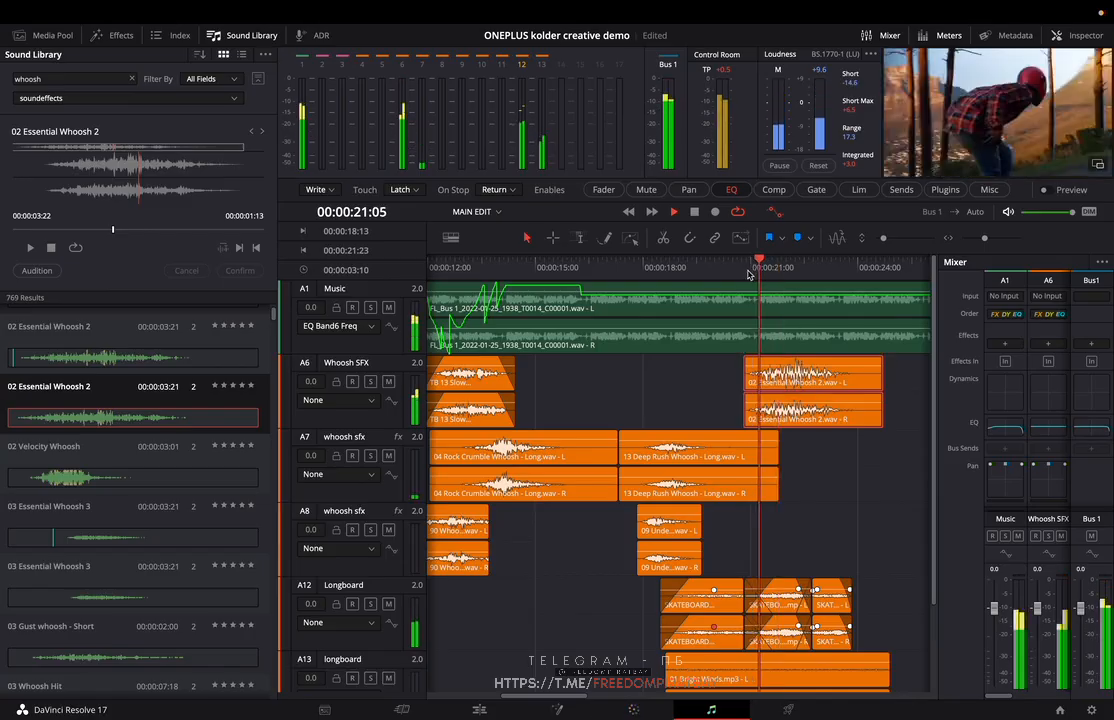
{"action": "left_click", "coordinate": [768, 276]}
{"action": "left_click", "coordinate": [768, 276]}
{"action": "key", "text": "space"}
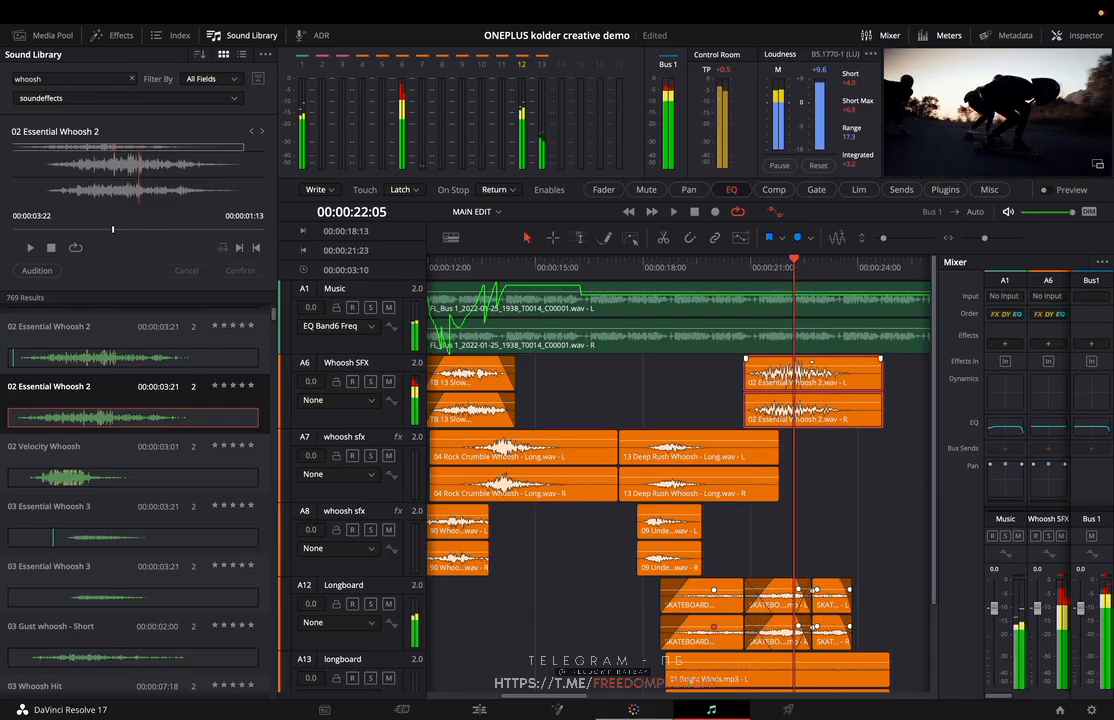
{"action": "left_click", "coordinate": [764, 268]}
{"action": "key", "text": "space"}
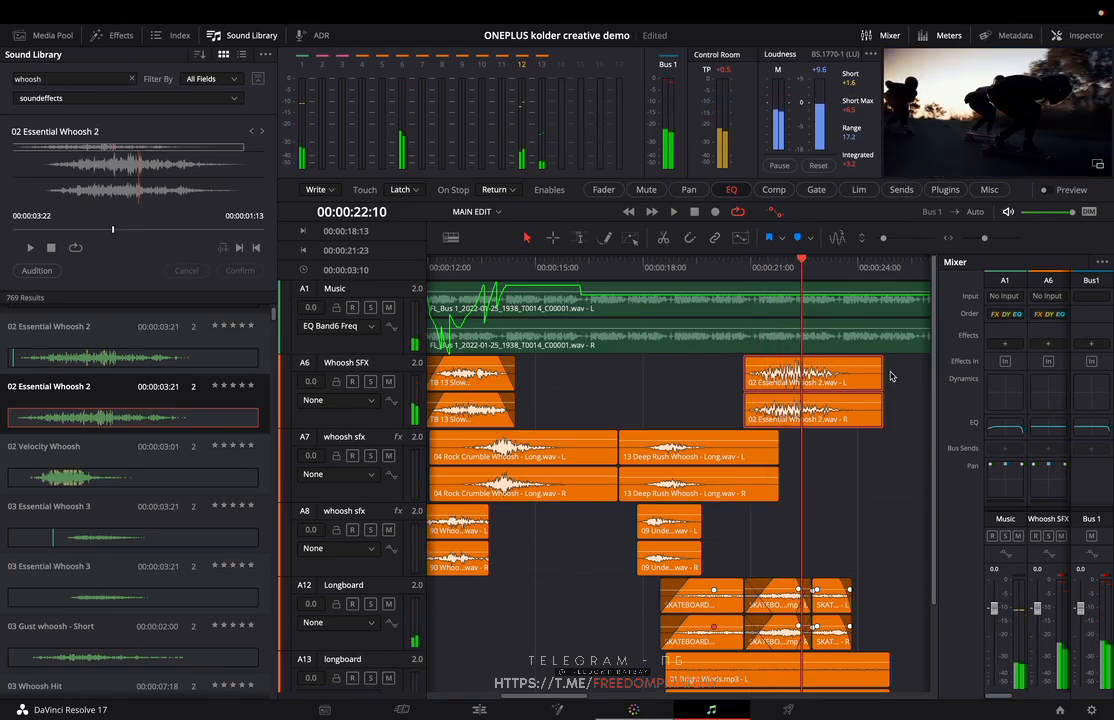
- Lower the 02 Essential Whoosh 2 clip's volume and play it from 00:00:21:01
{"action": "left_click_drag", "start_coordinate": [810, 373], "coordinate": [811, 381]}
{"action": "left_click", "coordinate": [754, 268]}
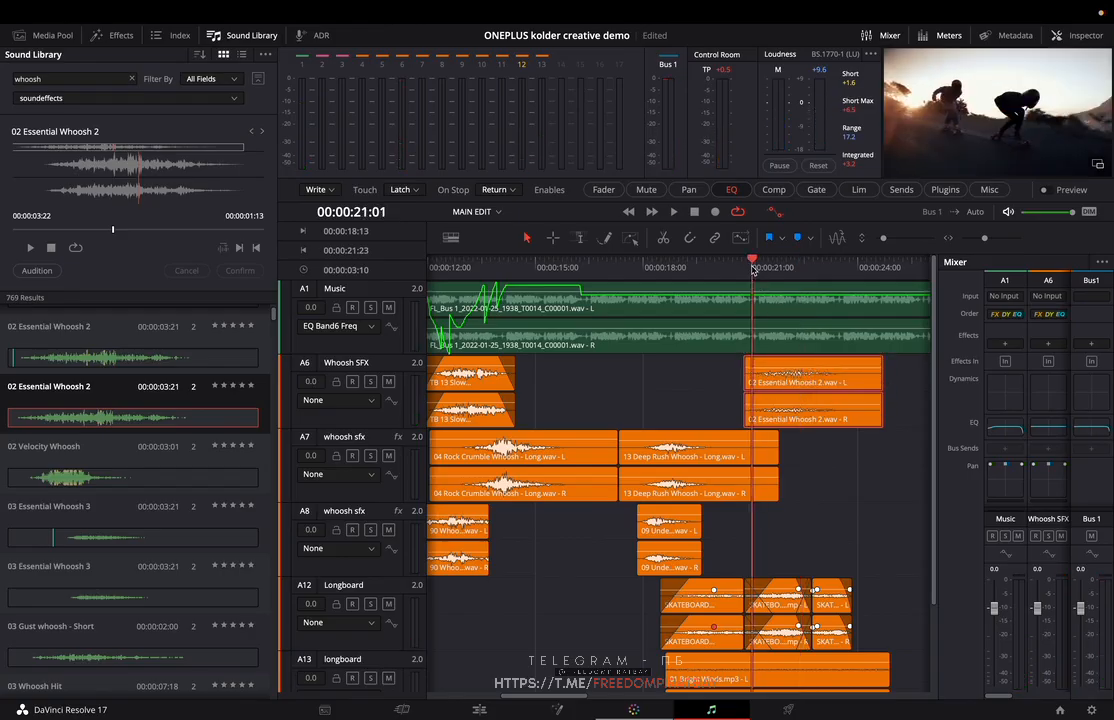
{"action": "key", "text": "space"}
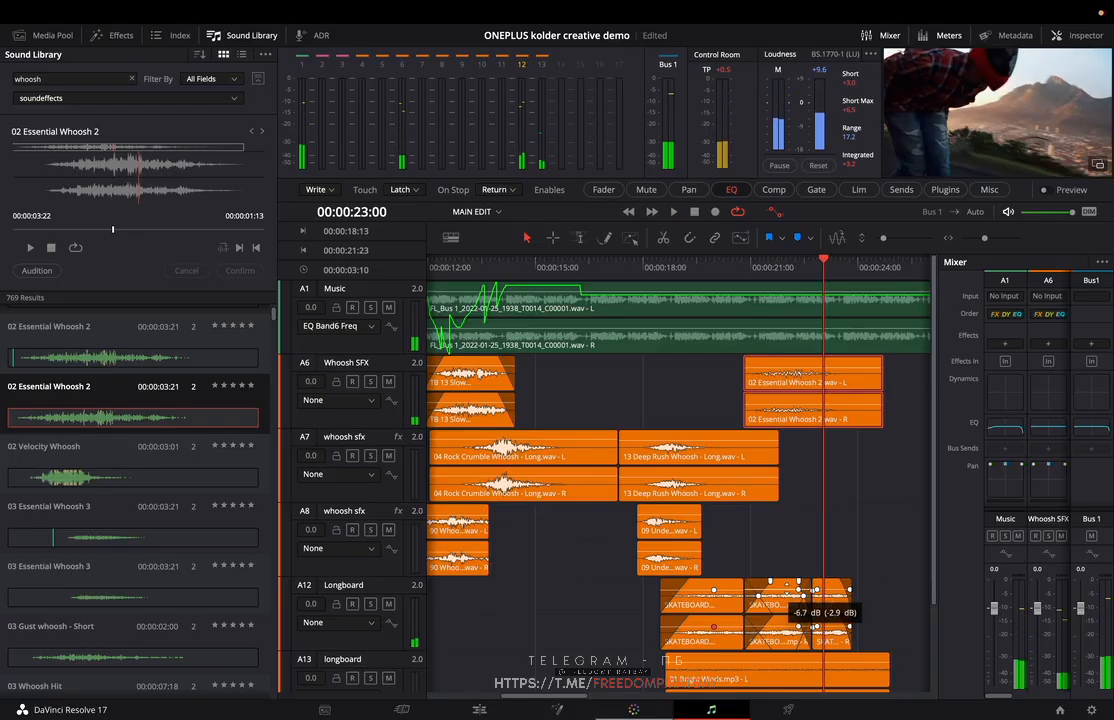
- Lower the second skateboard clip's volume to about -6.7 dB and play it with the whoosh
{"action": "left_click", "coordinate": [752, 265]}
{"action": "key", "text": "space"}
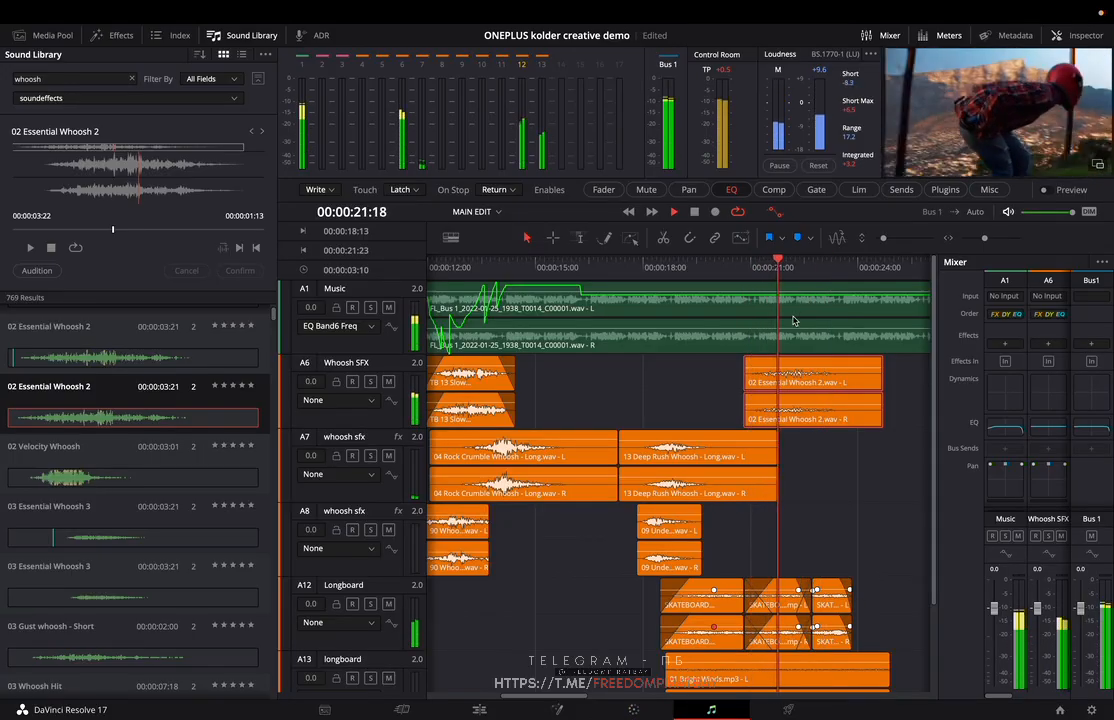
{"action": "key", "text": "space"}
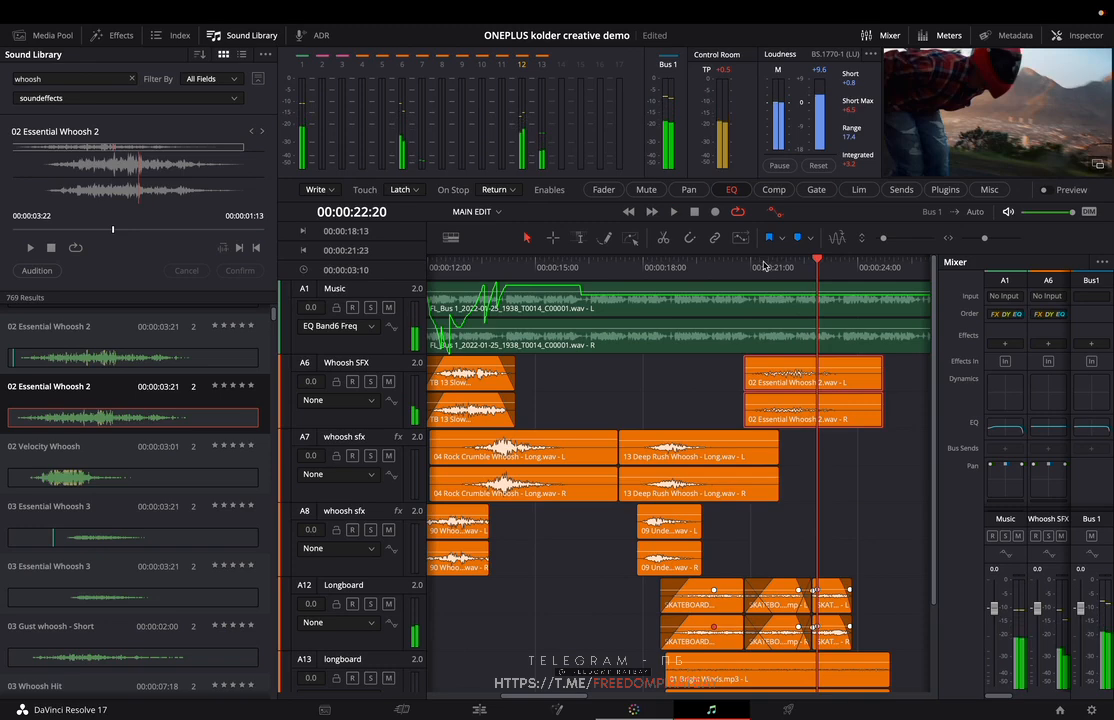
- Fine-tune the 02 Essential Whoosh 2 clip's volume by ear and play the section again
{"action": "left_click", "coordinate": [764, 265]}
{"action": "key", "text": "space"}
{"action": "key", "text": "space"}
{"action": "left_click_drag", "start_coordinate": [806, 374], "coordinate": [806, 380]}
{"action": "left_click", "coordinate": [762, 270]}
{"action": "key", "text": "space"}
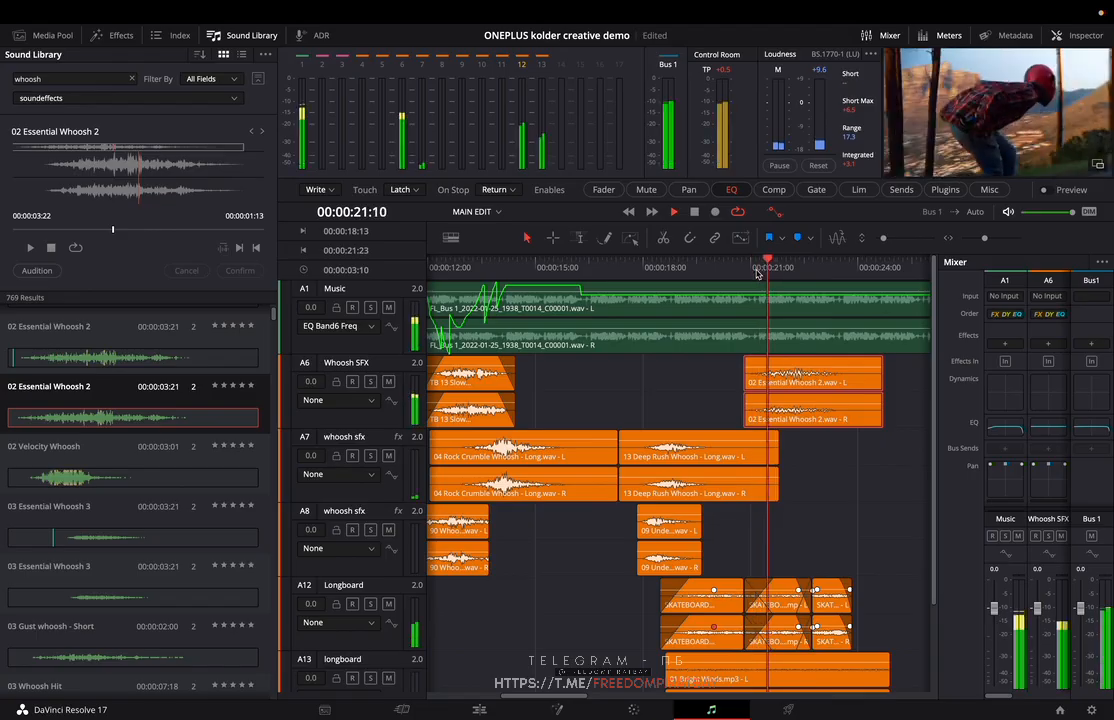
- Raise the 02 Essential Whoosh 2 clip's volume slightly and play it against the skateboard shots from about 00:00:21:00
{"action": "left_click", "coordinate": [752, 272]}
{"action": "key", "text": "space"}
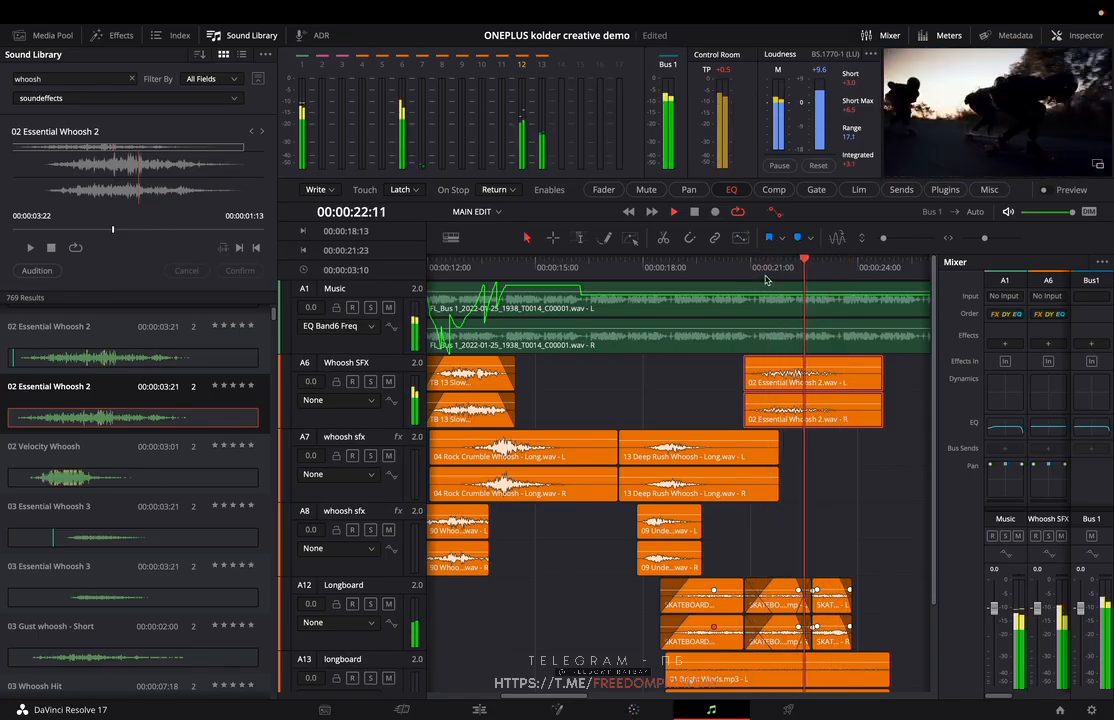
{"action": "key", "text": "space"}
{"action": "left_click_drag", "start_coordinate": [807, 368], "coordinate": [807, 362]}
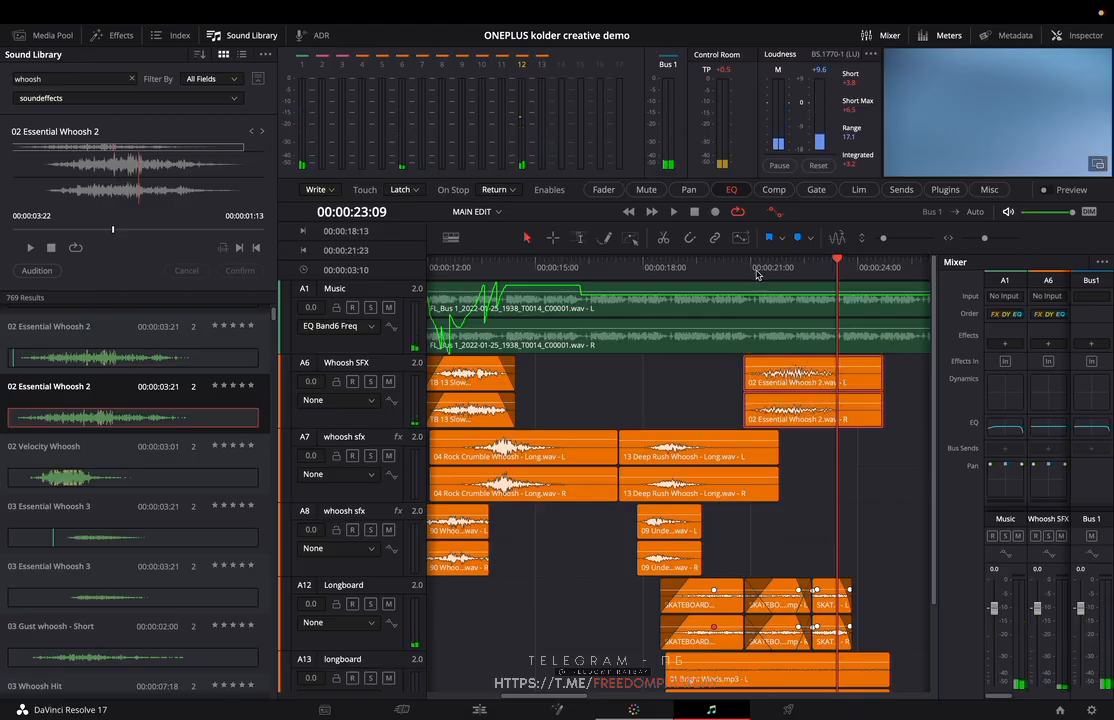
{"action": "left_click", "coordinate": [758, 275]}
{"action": "key", "text": "space"}
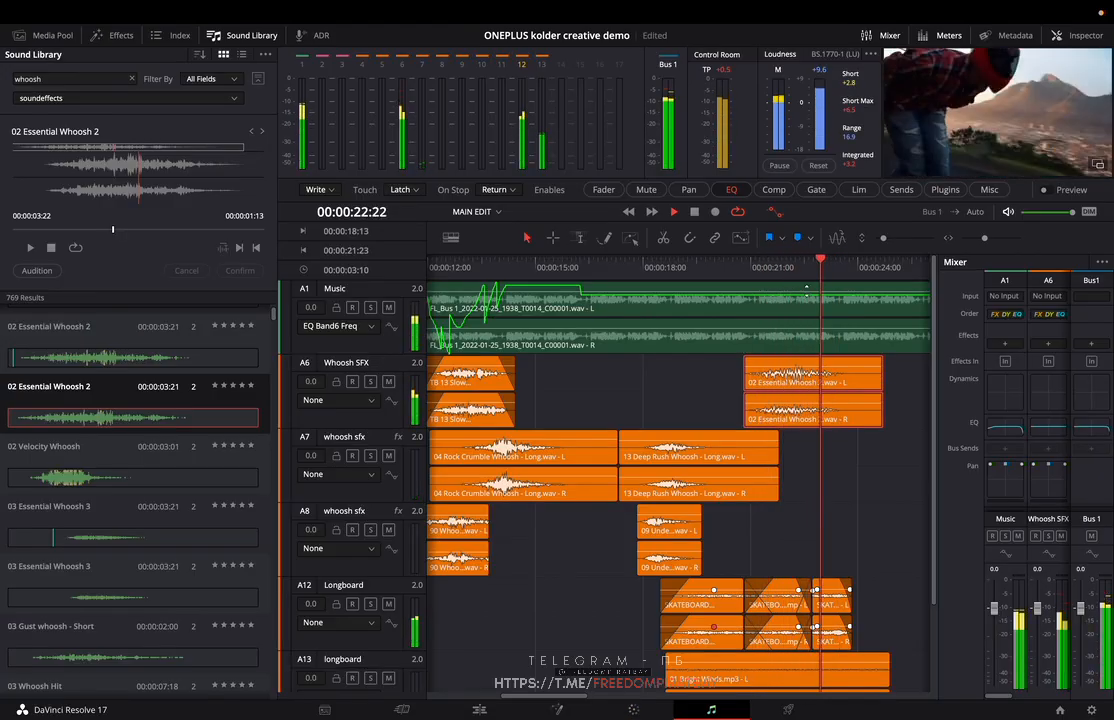
{"action": "key", "text": "space"}
{"action": "left_click", "coordinate": [786, 268]}
{"action": "key", "text": "space"}
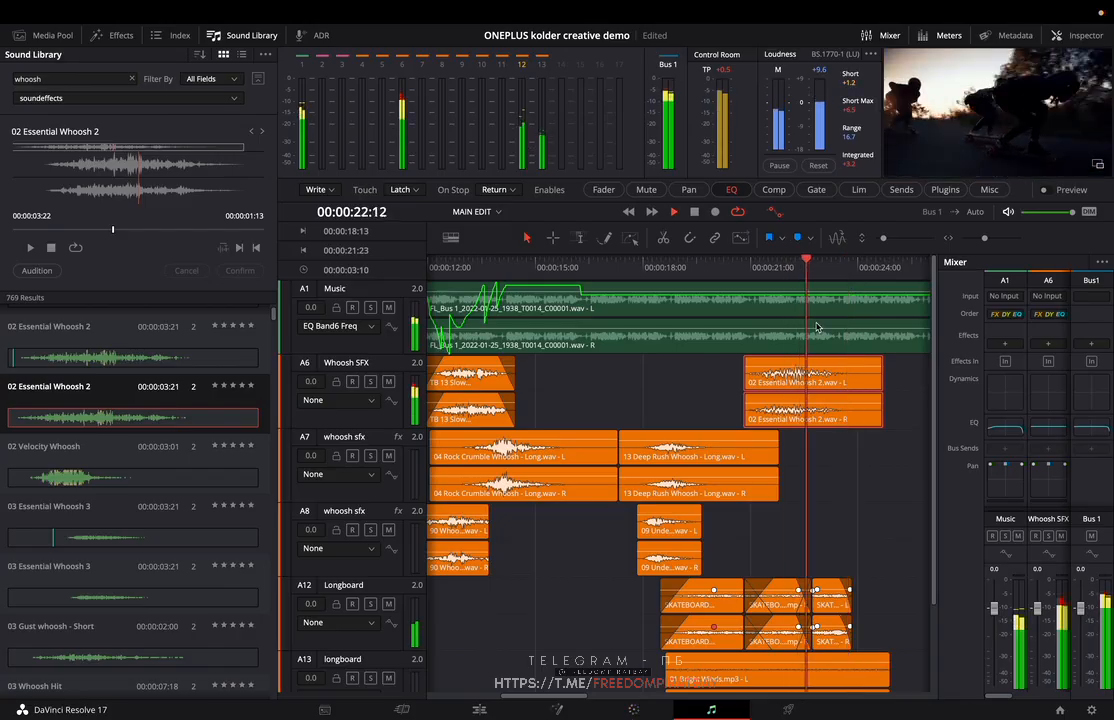
- Make the hidden A11 Human sounds track visible on the timeline
{"action": "scroll", "coordinate": [860, 491], "scroll_direction": "down", "scroll_amount": 3}
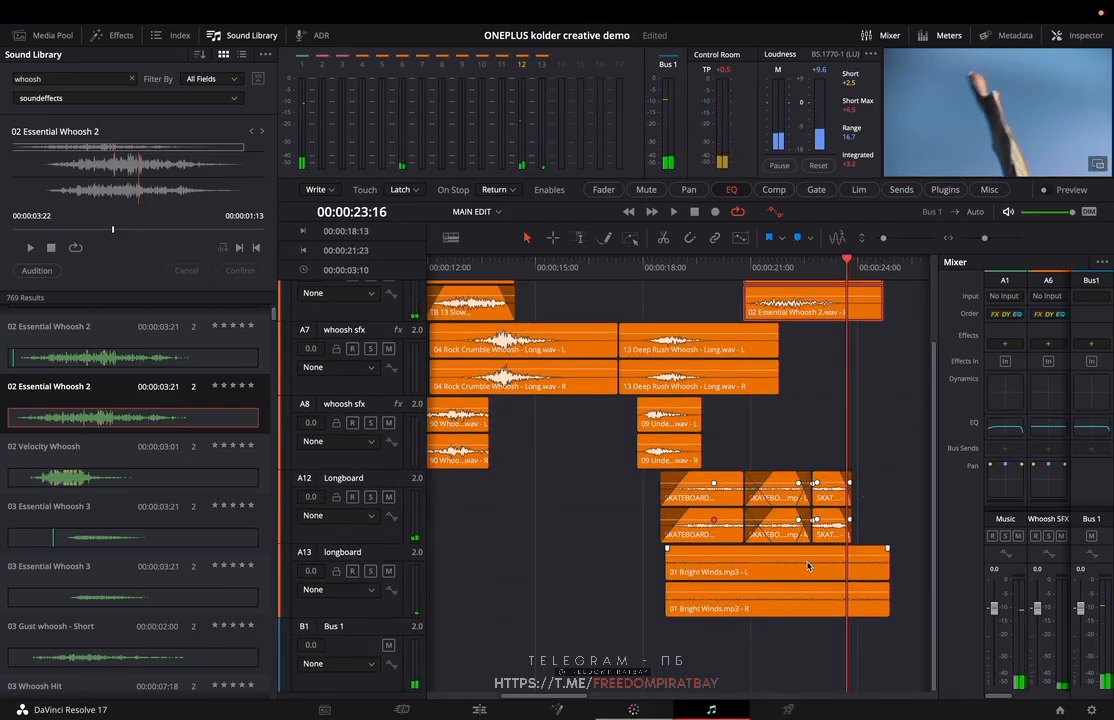
{"action": "left_click", "coordinate": [125, 37]}
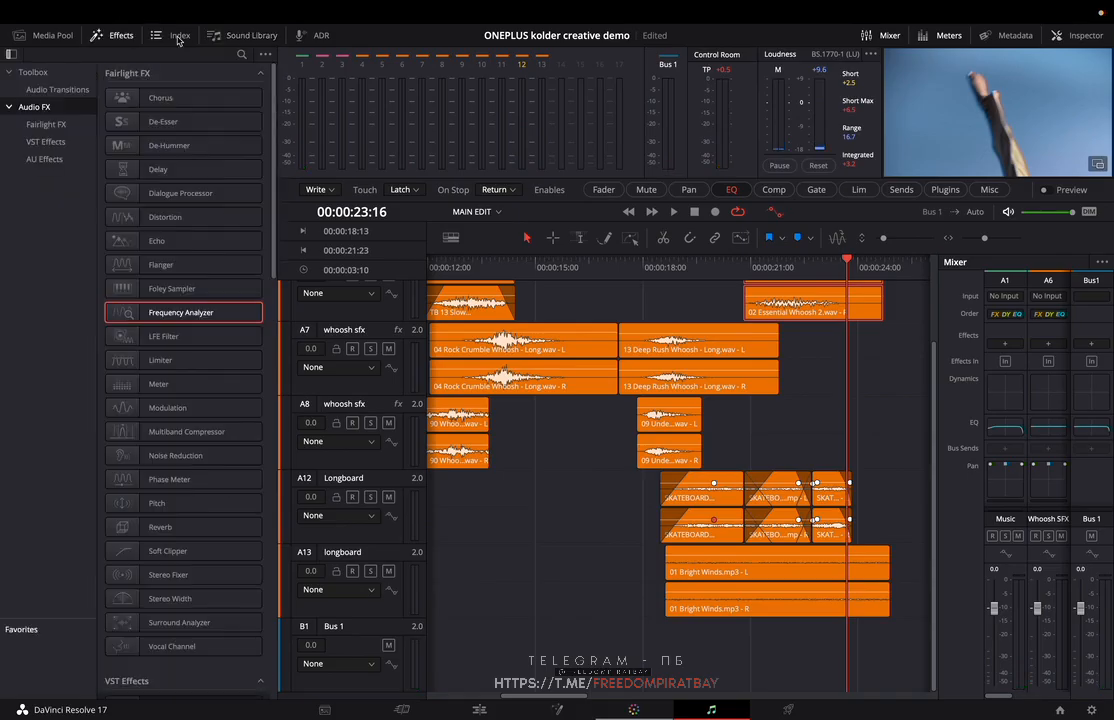
{"action": "left_click", "coordinate": [133, 39]}
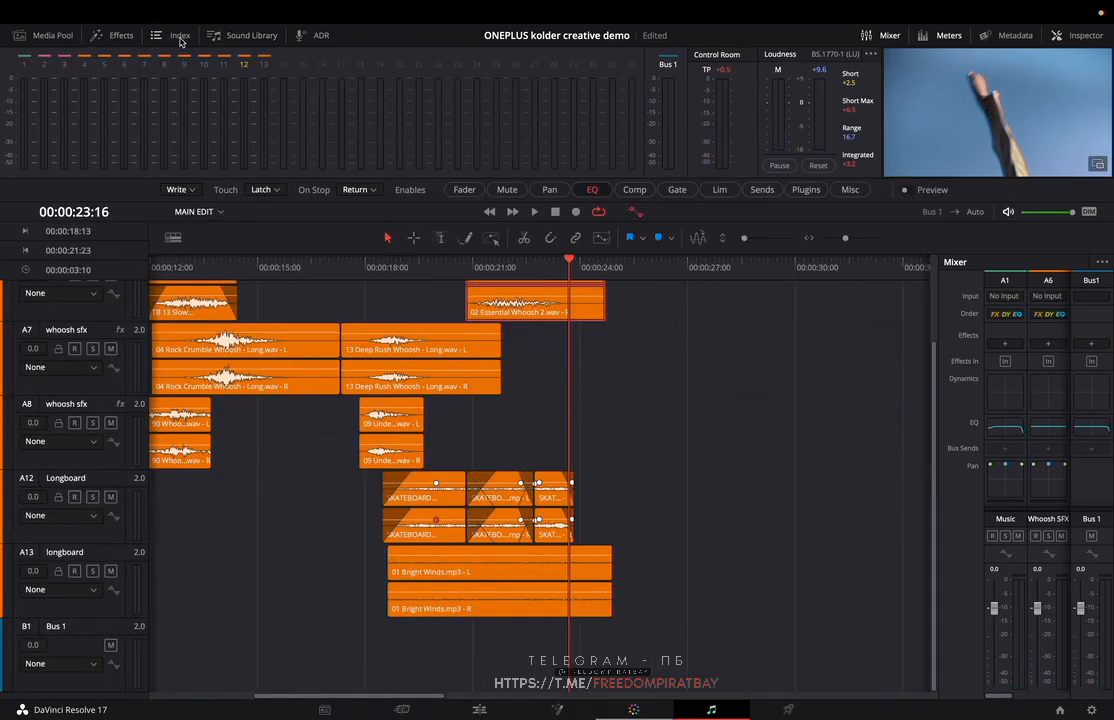
{"action": "left_click", "coordinate": [232, 37]}
{"action": "left_click", "coordinate": [162, 36]}
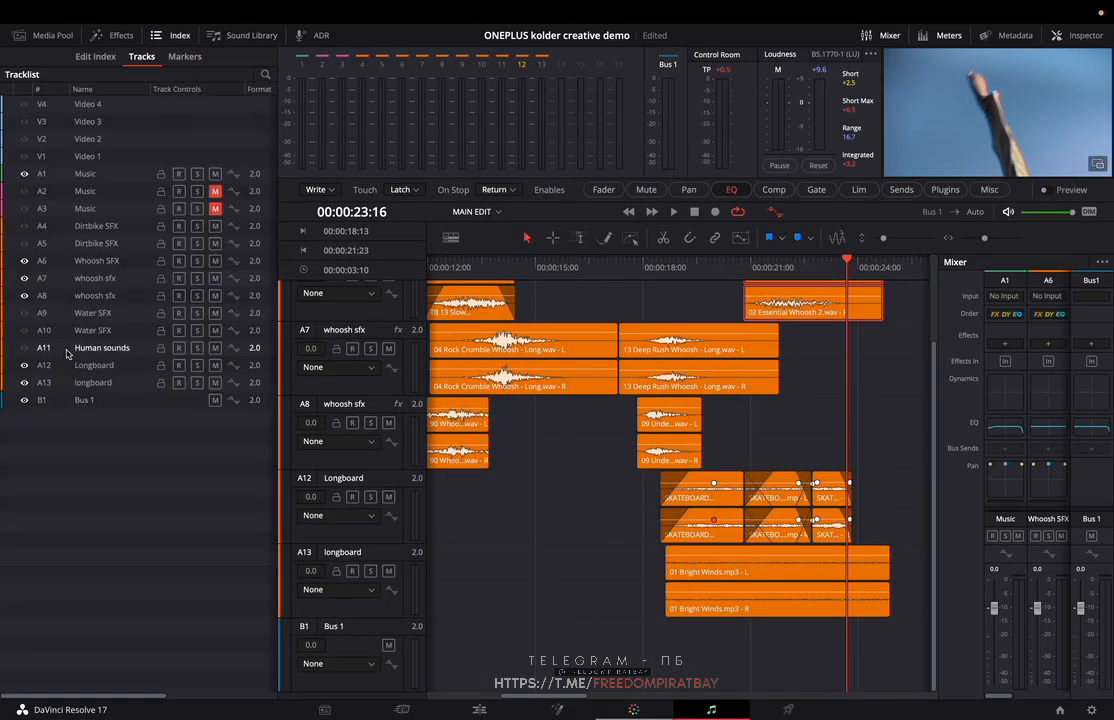
{"action": "left_click", "coordinate": [25, 348]}
{"action": "left_click", "coordinate": [170, 35]}
- Try a copy of the existing human sound clip above the third skateboard clip, play it, and delete the copy
{"action": "scroll", "coordinate": [582, 505], "scroll_direction": "down", "scroll_amount": 2}
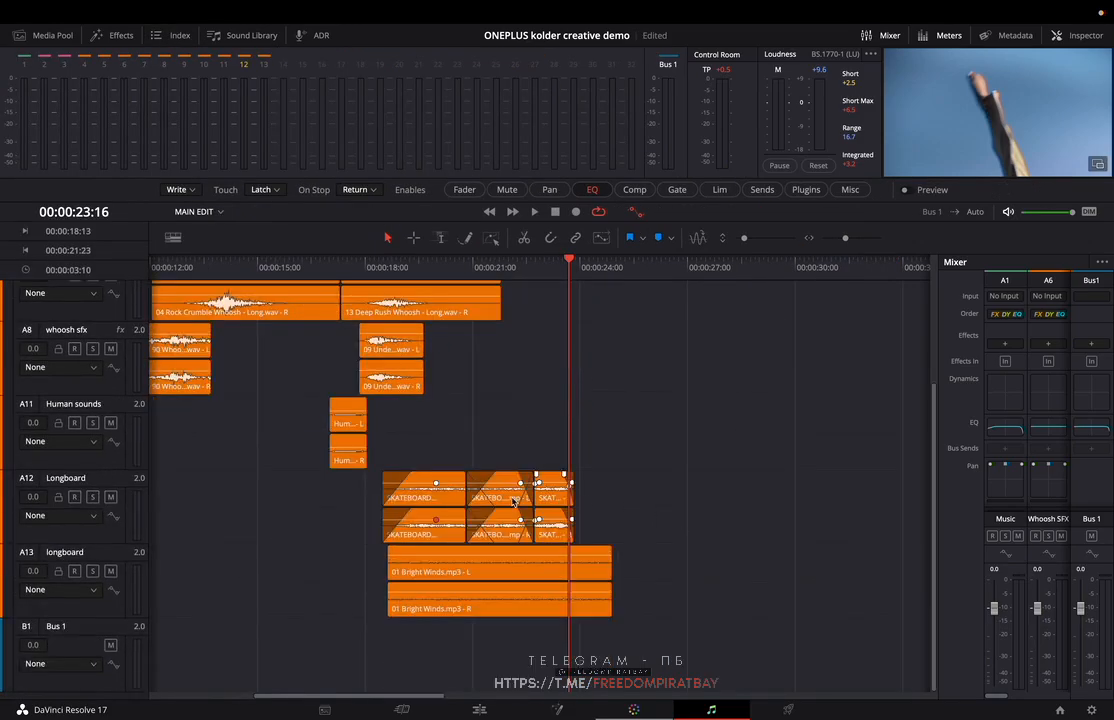
{"action": "scroll", "coordinate": [203, 580], "scroll_direction": "up", "scroll_amount": 3}
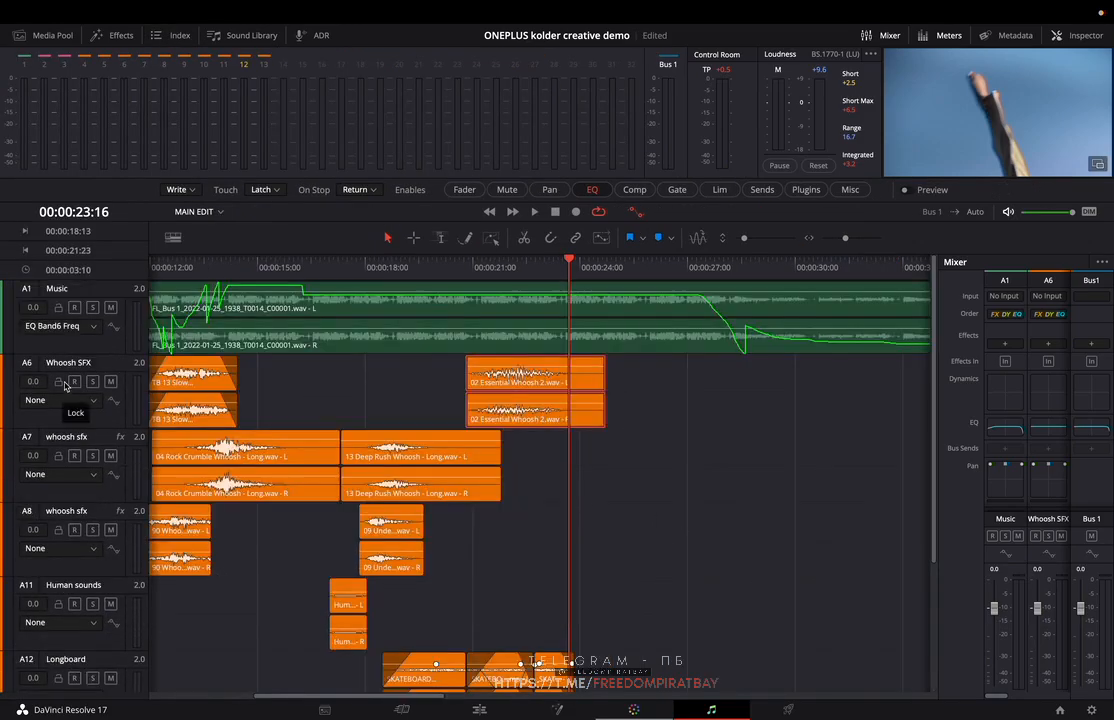
{"action": "scroll", "coordinate": [88, 447], "scroll_direction": "down", "scroll_amount": 3}
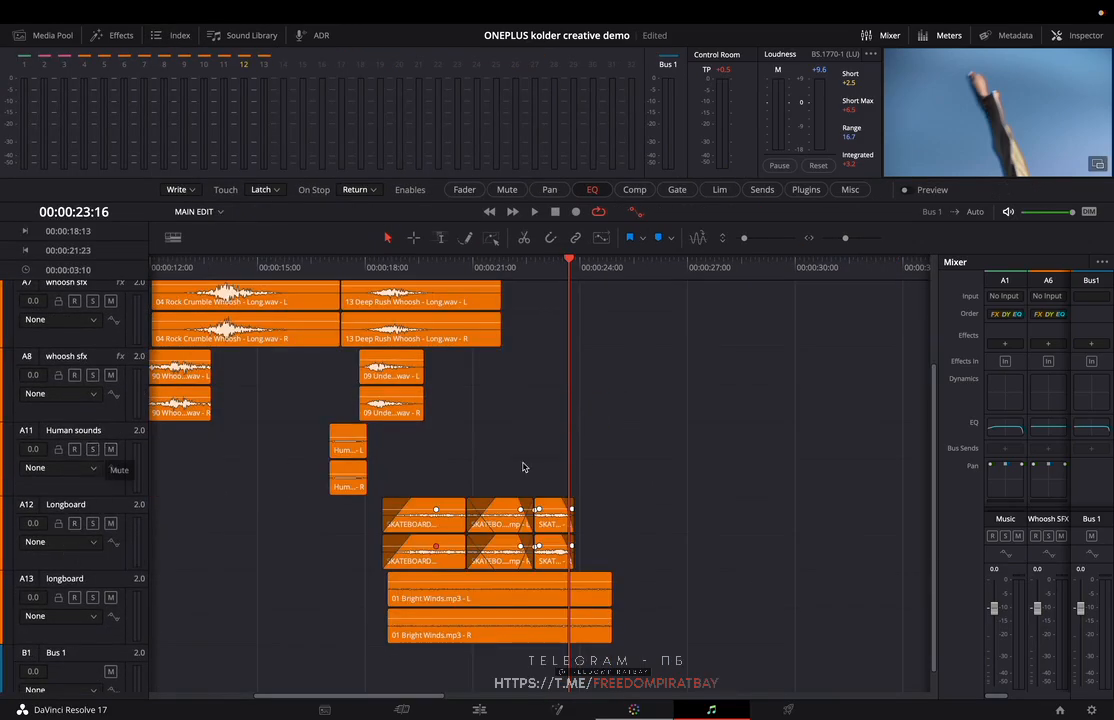
{"action": "left_click_drag", "start_coordinate": [348, 452], "coordinate": [544, 462]}
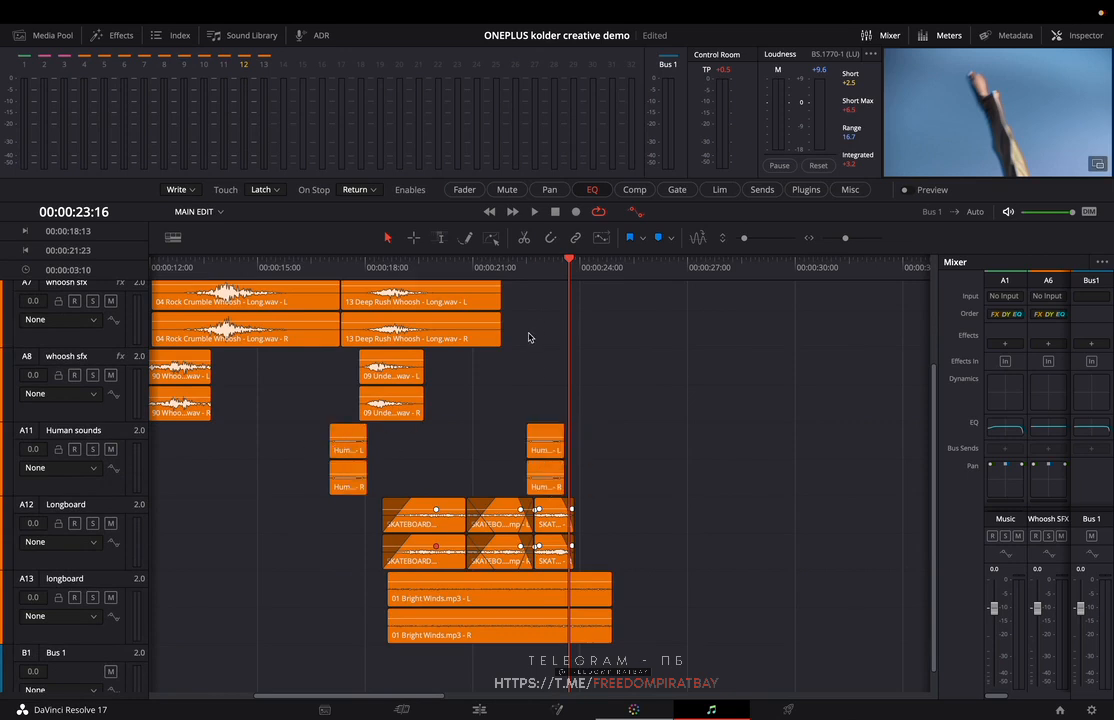
{"action": "left_click", "coordinate": [524, 268]}
{"action": "key", "text": "space"}
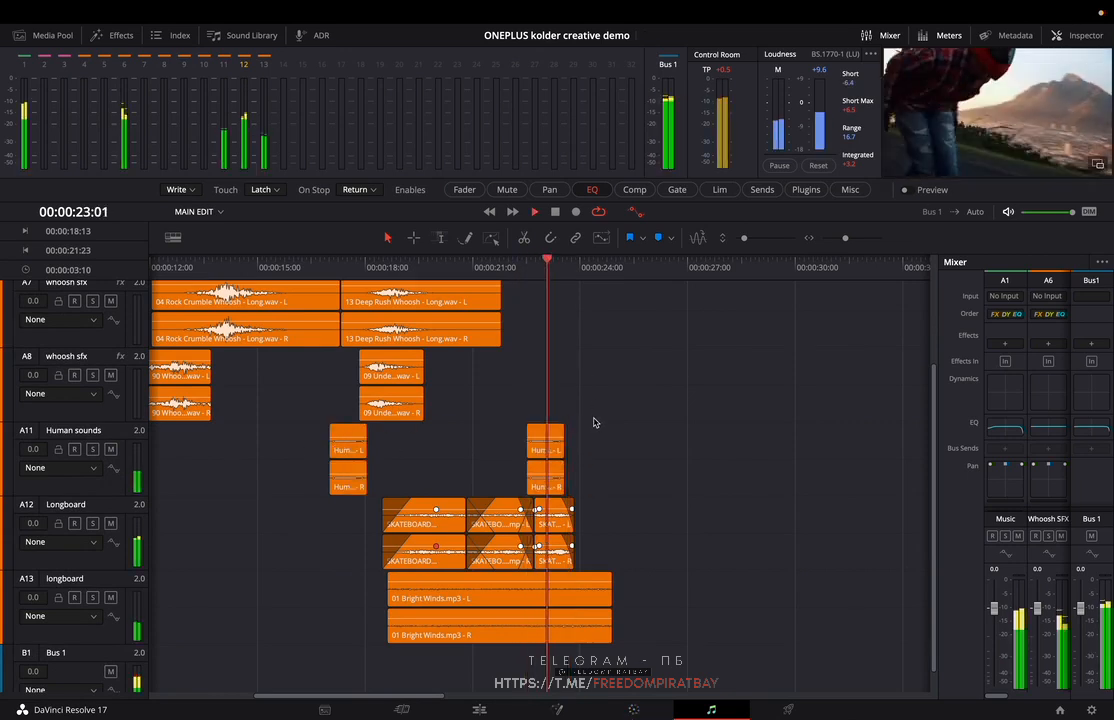
{"action": "left_click", "coordinate": [550, 453]}
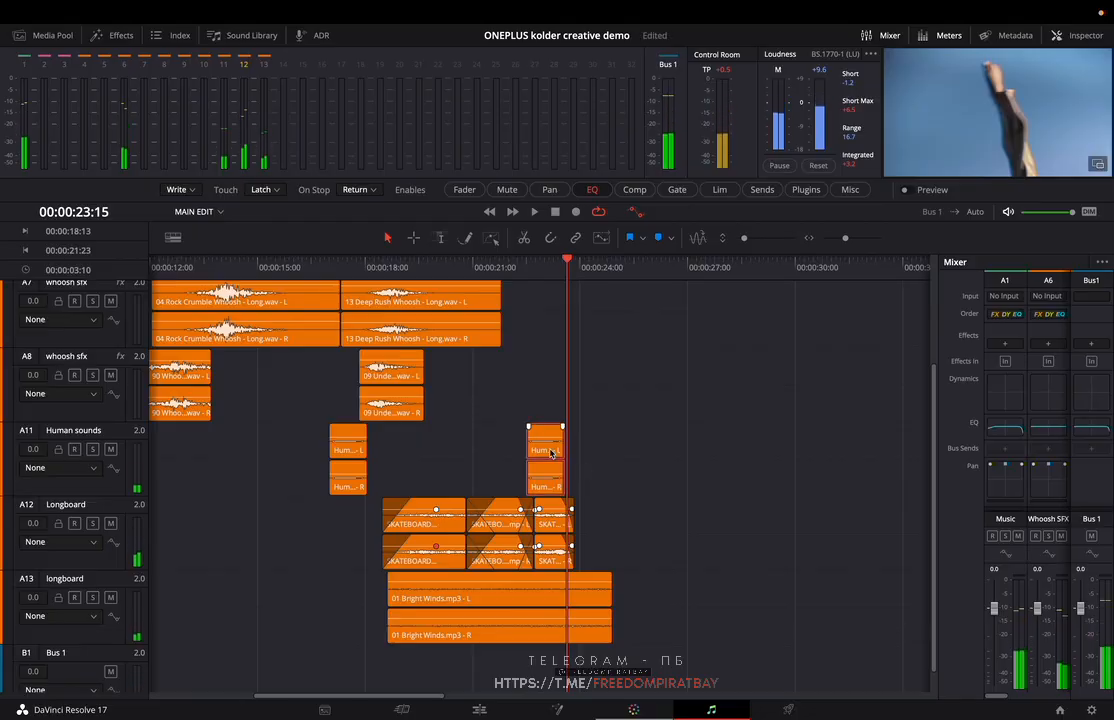
{"action": "key", "text": "Delete"}
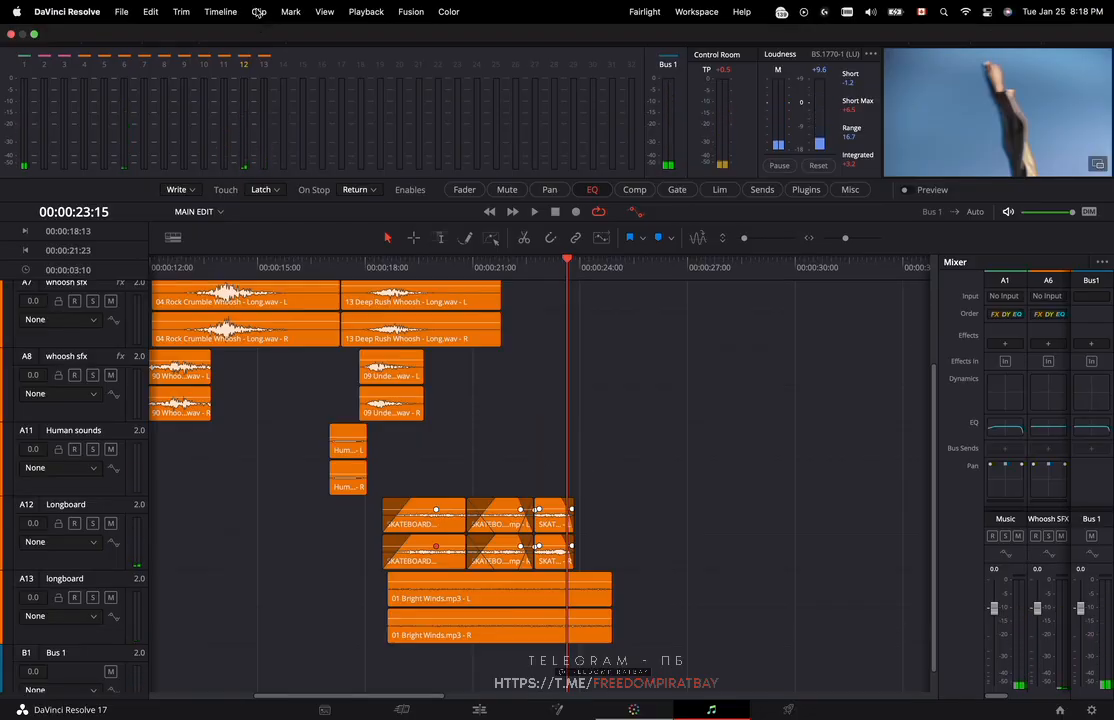
- Search the sound library for "cheer" and audition Human Crowd Cheer 04 and Human Male Cheering Yeah 01
{"action": "left_click", "coordinate": [252, 35]}
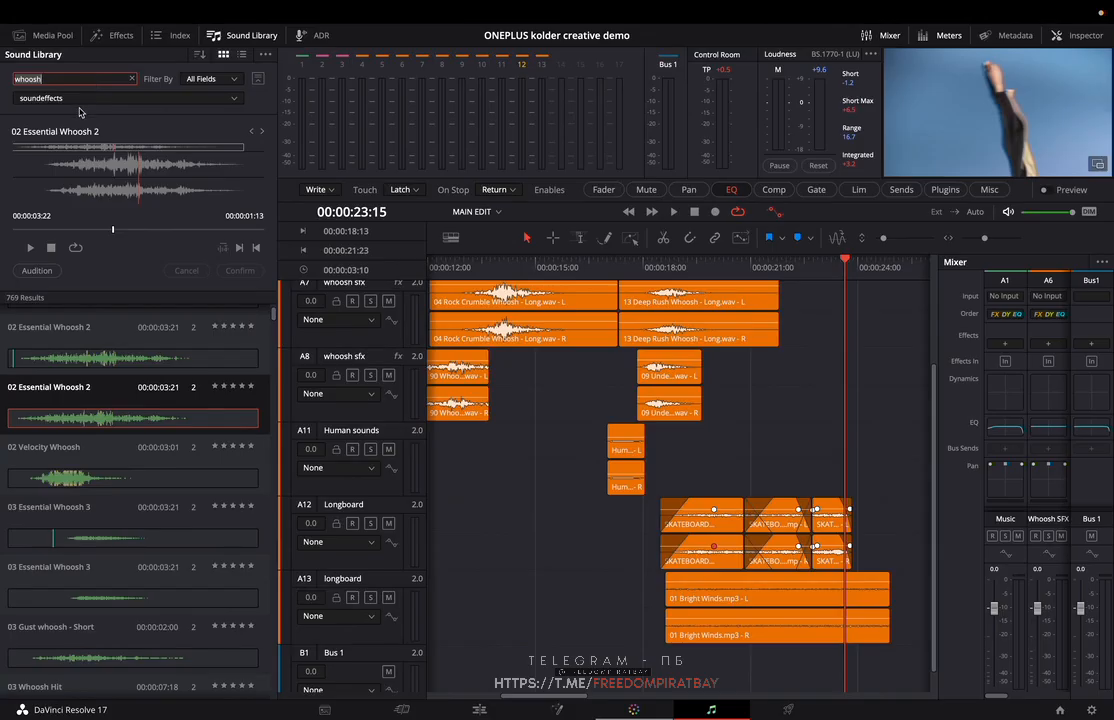
{"action": "type", "text": "cheer"}
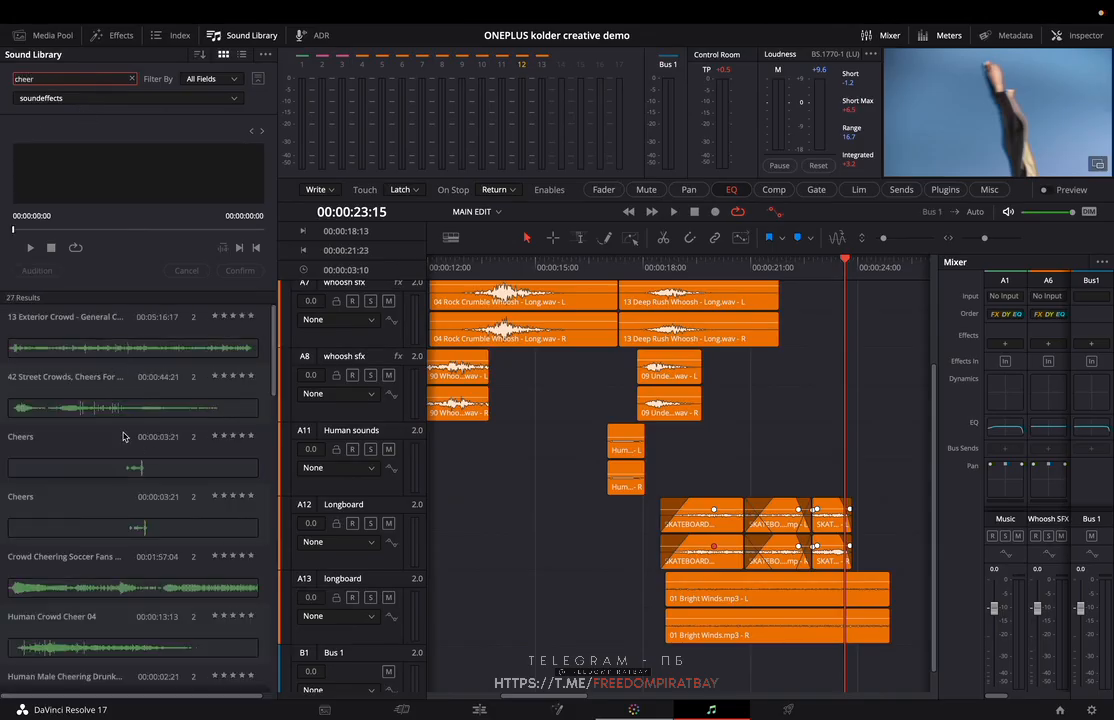
{"action": "scroll", "coordinate": [124, 444], "scroll_direction": "down", "scroll_amount": 2}
{"action": "scroll", "coordinate": [102, 375], "scroll_direction": "down", "scroll_amount": 1}
{"action": "left_click", "coordinate": [131, 425]}
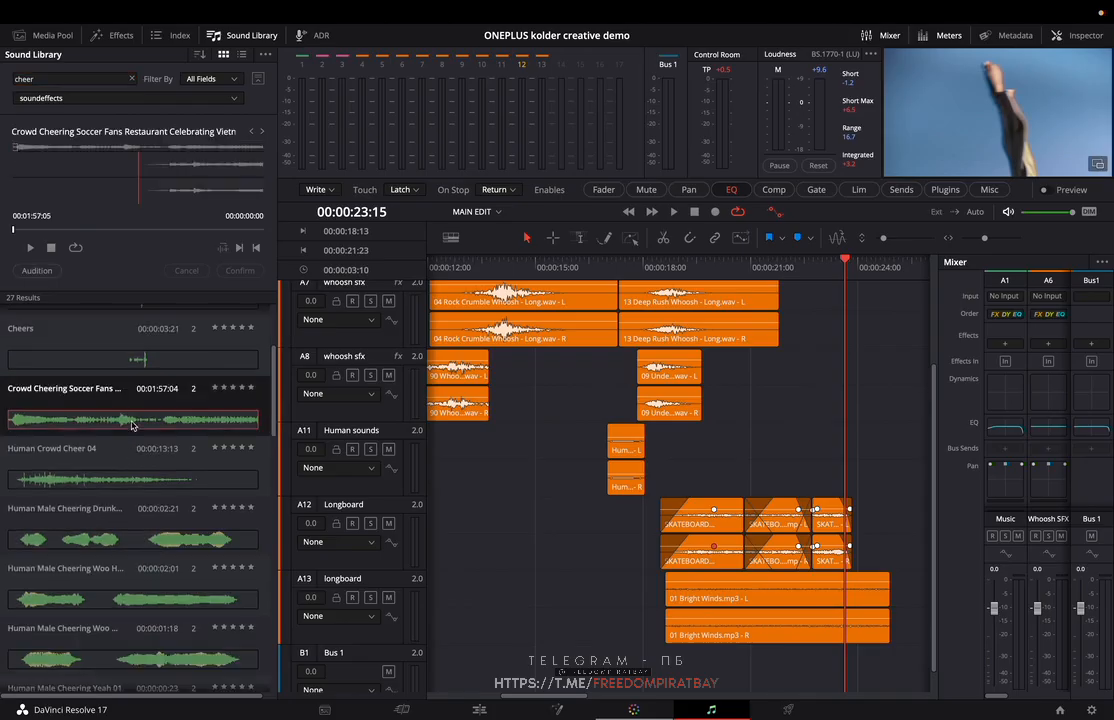
{"action": "left_click", "coordinate": [136, 470]}
{"action": "scroll", "coordinate": [130, 490], "scroll_direction": "down", "scroll_amount": 5}
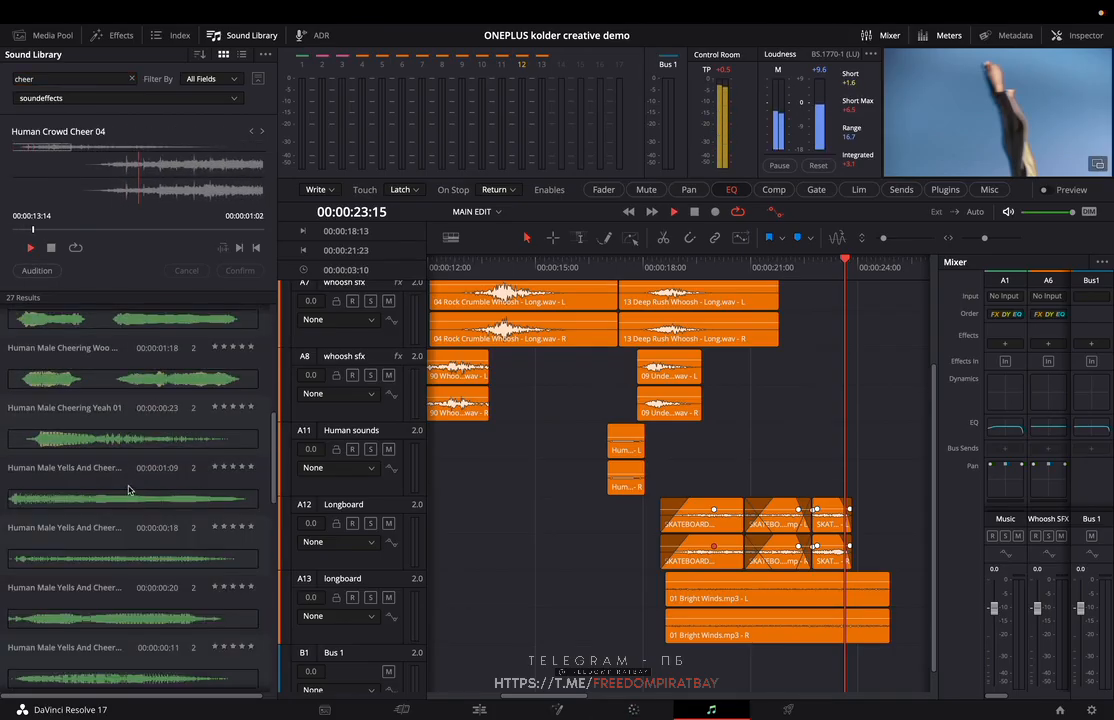
{"action": "scroll", "coordinate": [150, 443], "scroll_direction": "down", "scroll_amount": 2}
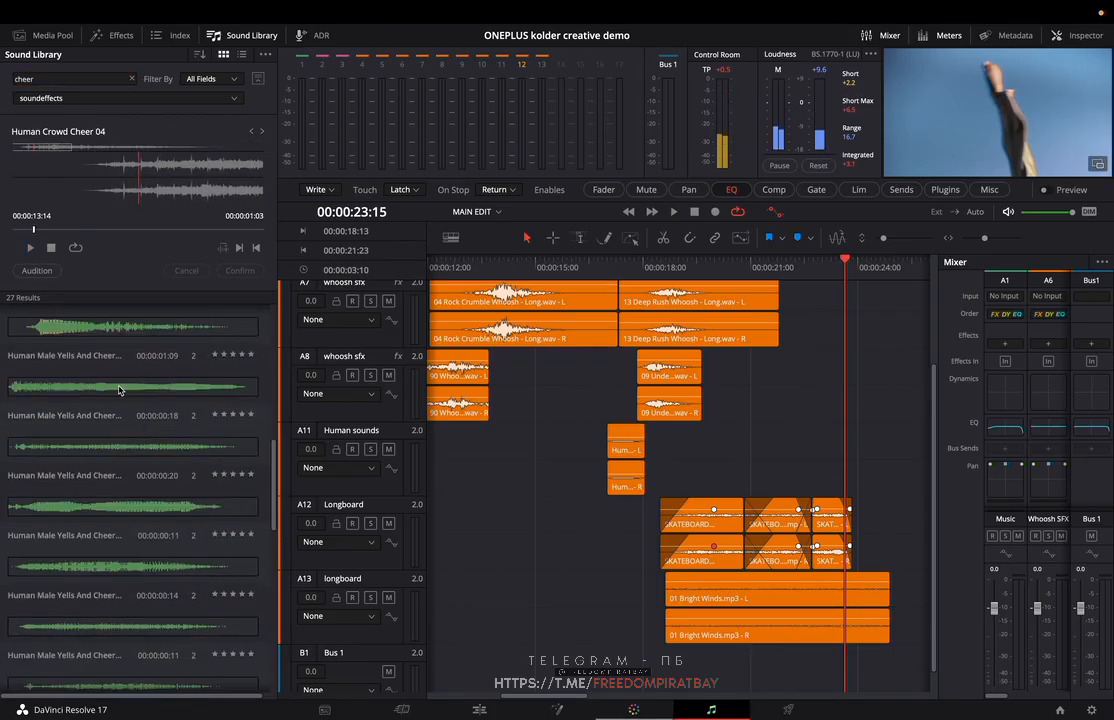
{"action": "left_click", "coordinate": [119, 389]}
{"action": "scroll", "coordinate": [124, 387], "scroll_direction": "up", "scroll_amount": 1}
{"action": "left_click", "coordinate": [116, 386]}
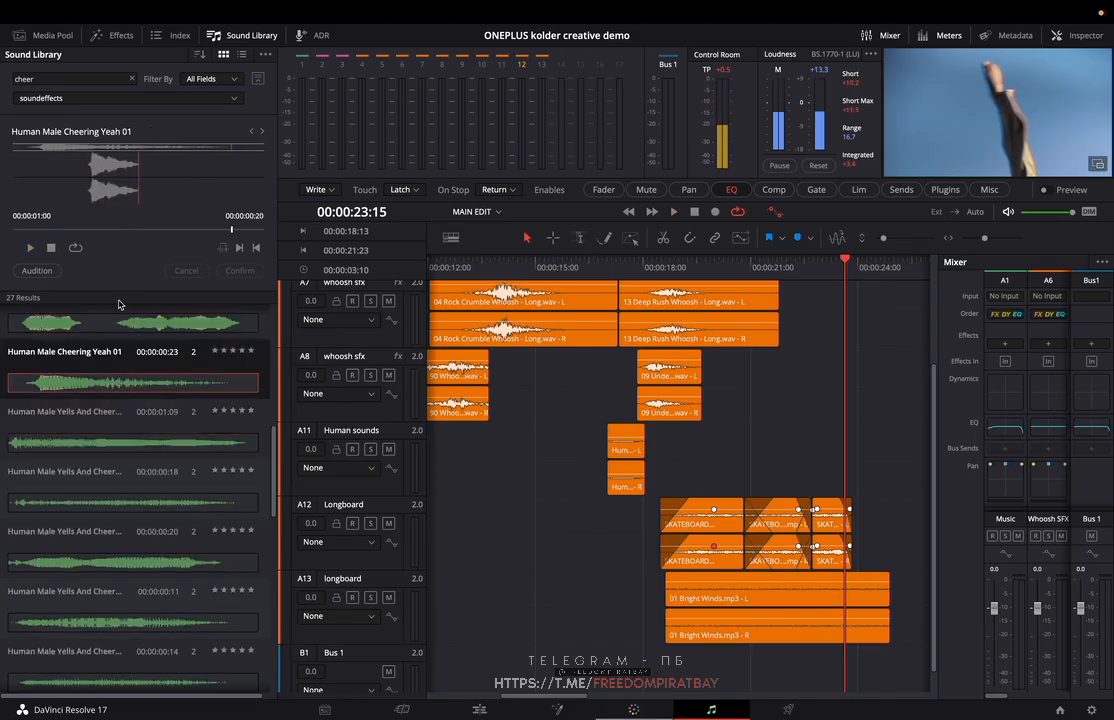
- Place Human Male Cheering Yeah 01 on the Human sounds track above the third skateboard clip at -16.20 dB and play it
{"action": "left_click_drag", "start_coordinate": [131, 385], "coordinate": [830, 454]}
{"action": "left_click", "coordinate": [799, 281]}
{"action": "key", "text": "space"}
{"action": "key", "text": "space"}
{"action": "left_click", "coordinate": [803, 268]}
{"action": "key", "text": "space"}
{"action": "key", "text": "space"}
{"action": "key", "text": "space"}
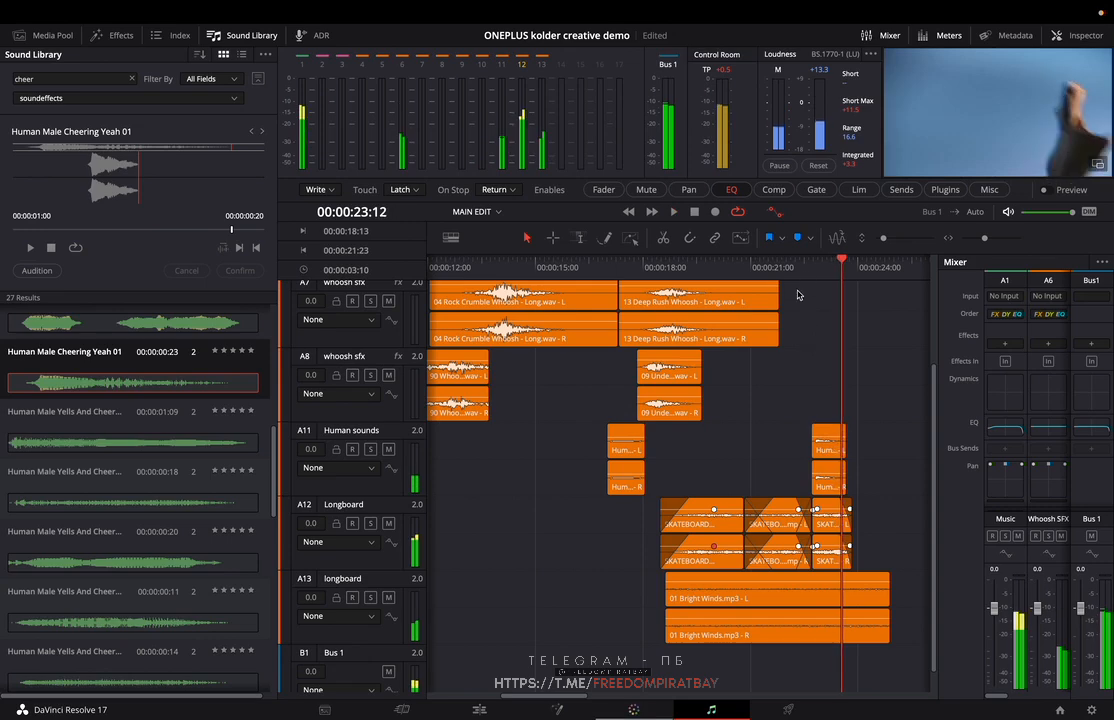
- Move the Human Male Cheering Yeah 01 clip to start at about 00:00:22:20 and play it with the shot
{"action": "left_click", "coordinate": [813, 268]}
{"action": "key", "text": "super+equal"}
{"action": "key", "text": "super+equal"}
{"action": "left_click_drag", "start_coordinate": [636, 454], "coordinate": [659, 455]}
{"action": "left_click", "coordinate": [583, 267]}
{"action": "key", "text": "space"}
{"action": "left_click", "coordinate": [580, 268]}
{"action": "key", "text": "space"}
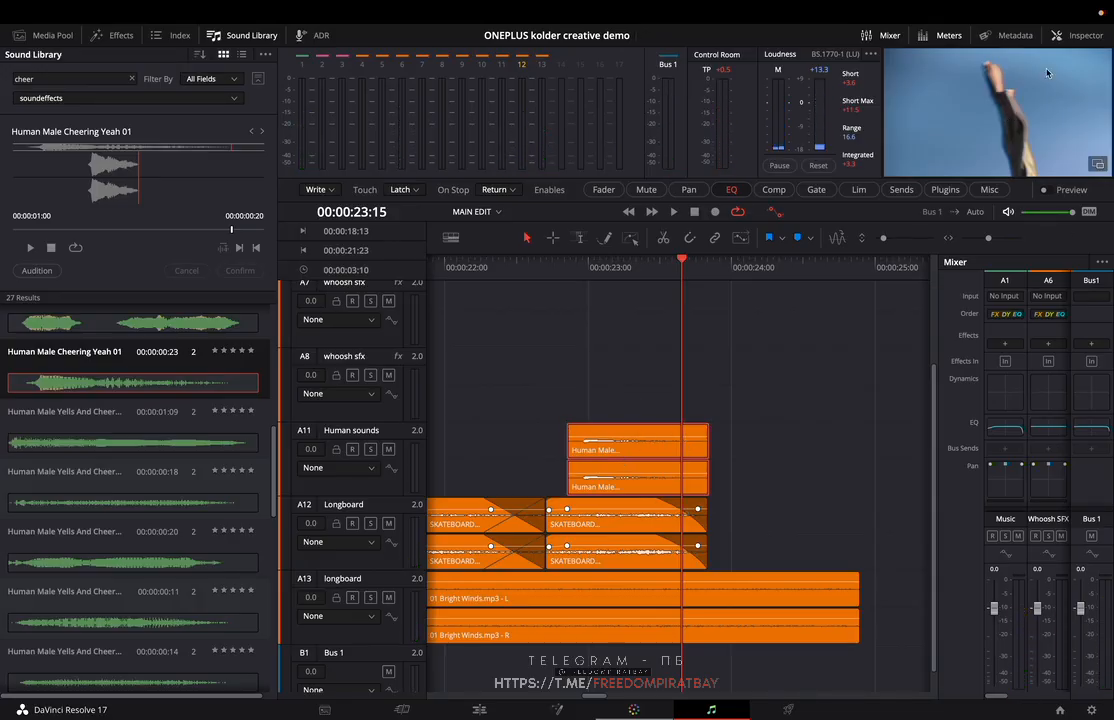
- Open the cheering clip's equalizer and play a marked range from 00:00:22:20 to 00:00:23:18
{"action": "left_click", "coordinate": [1078, 35]}
{"action": "left_click", "coordinate": [858, 270]}
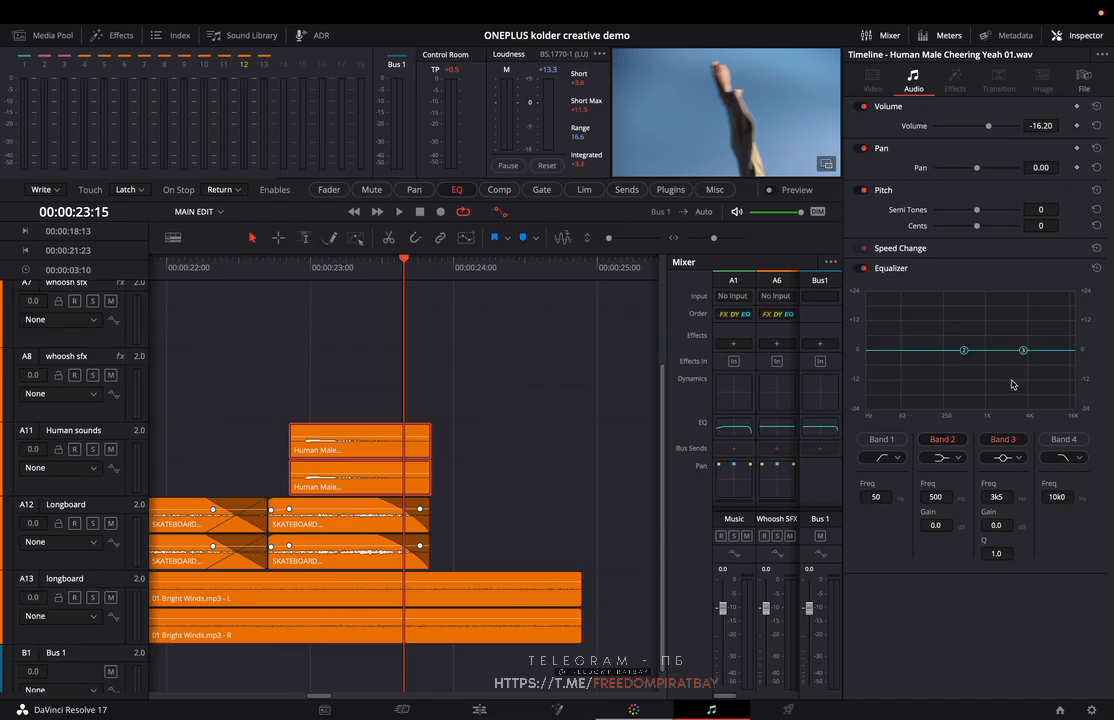
{"action": "left_click", "coordinate": [287, 280]}
{"action": "left_click_drag", "start_coordinate": [287, 283], "coordinate": [421, 286]}
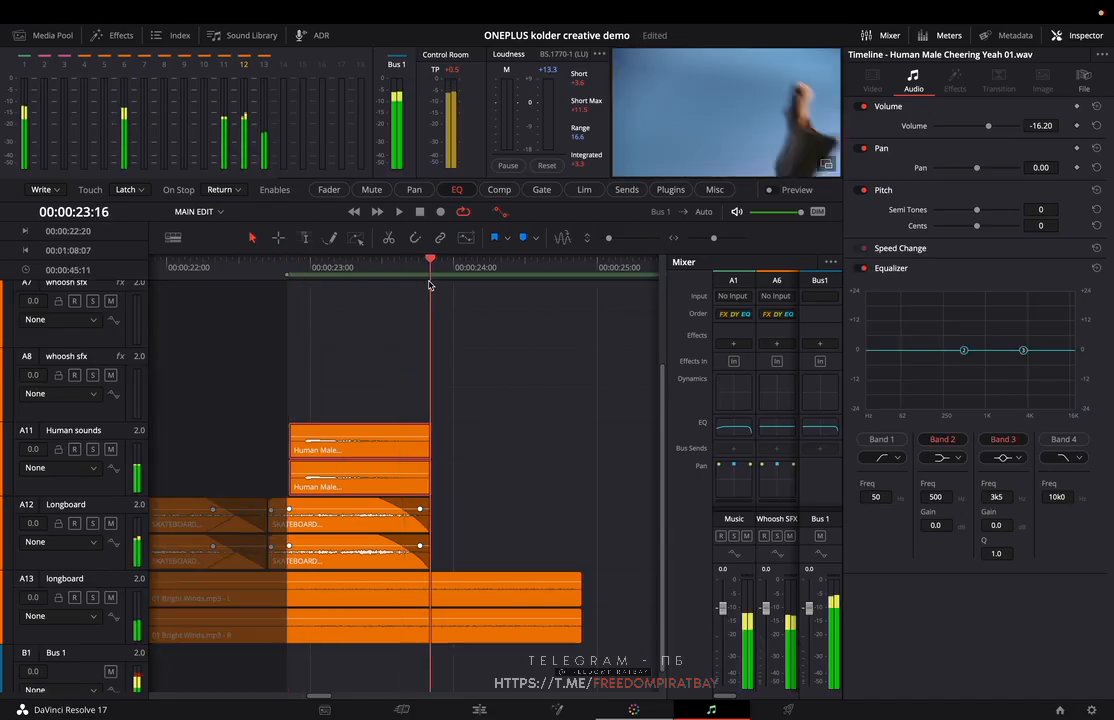
{"action": "key", "text": "space"}
- Enable the cheering clip's low-cut EQ Band 1 at 99 Hz and high-cut Band 4 at 2.4 kHz
{"action": "left_click", "coordinate": [878, 440]}
{"action": "left_click_drag", "start_coordinate": [896, 372], "coordinate": [940, 374]}
{"action": "left_click", "coordinate": [1064, 439]}
{"action": "left_click_drag", "start_coordinate": [1055, 350], "coordinate": [1011, 372]}
{"action": "left_click_drag", "start_coordinate": [937, 372], "coordinate": [915, 373]}
{"action": "key", "text": "space"}
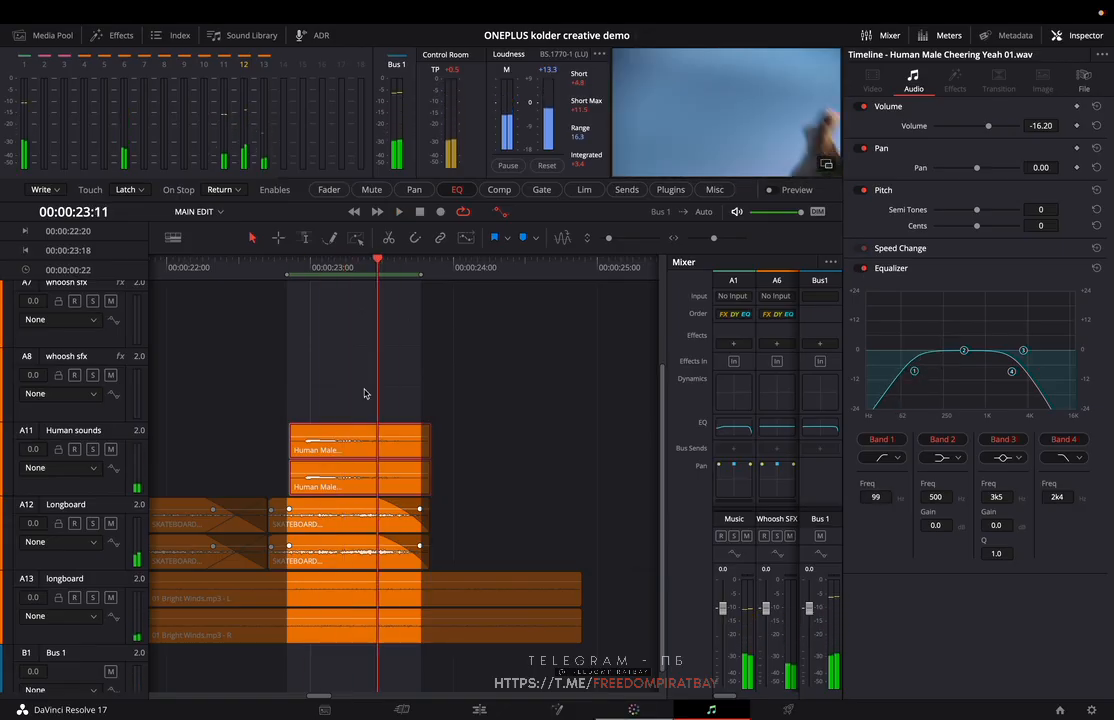
- Clear the marked playback range and play the filtered cheer from just before its clip
{"action": "key", "text": "alt+x"}
{"action": "left_click", "coordinate": [267, 271]}
{"action": "key", "text": "space"}
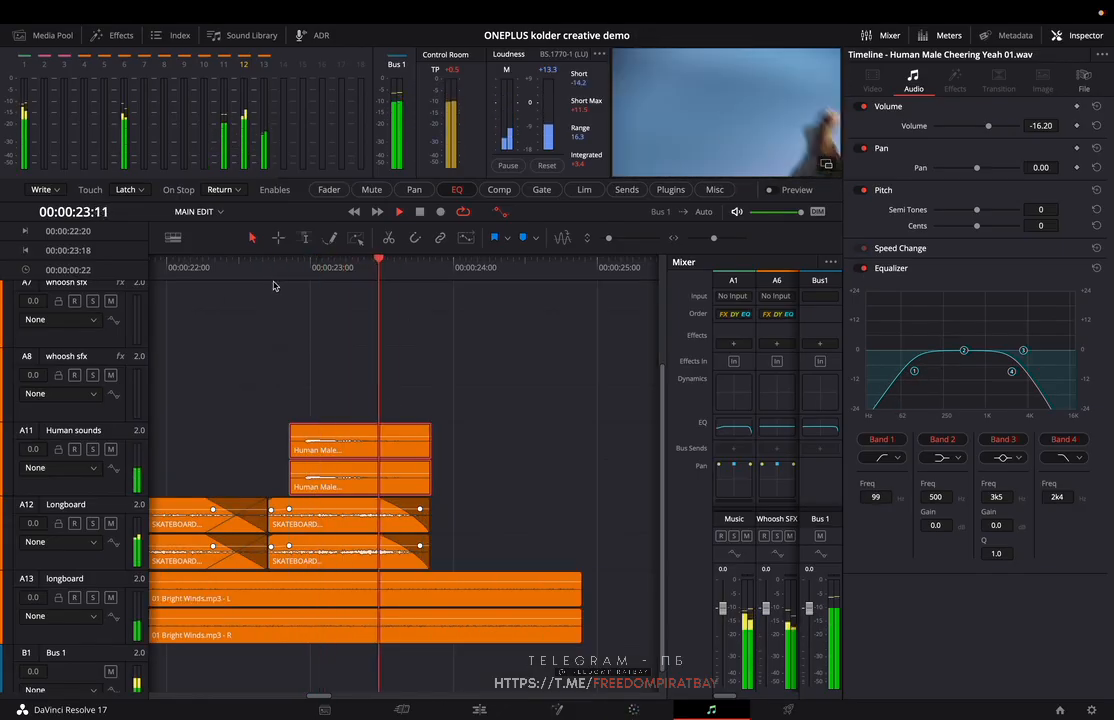
- Make the hidden Music, Dirtbike SFX and Water SFX tracks A2 to A5, A9 and A10 visible again
{"action": "scroll", "coordinate": [274, 286], "scroll_direction": "down", "scroll_amount": 5}
{"action": "scroll", "coordinate": [275, 300], "scroll_direction": "up", "scroll_amount": 1}
{"action": "key", "text": "shift+6"}
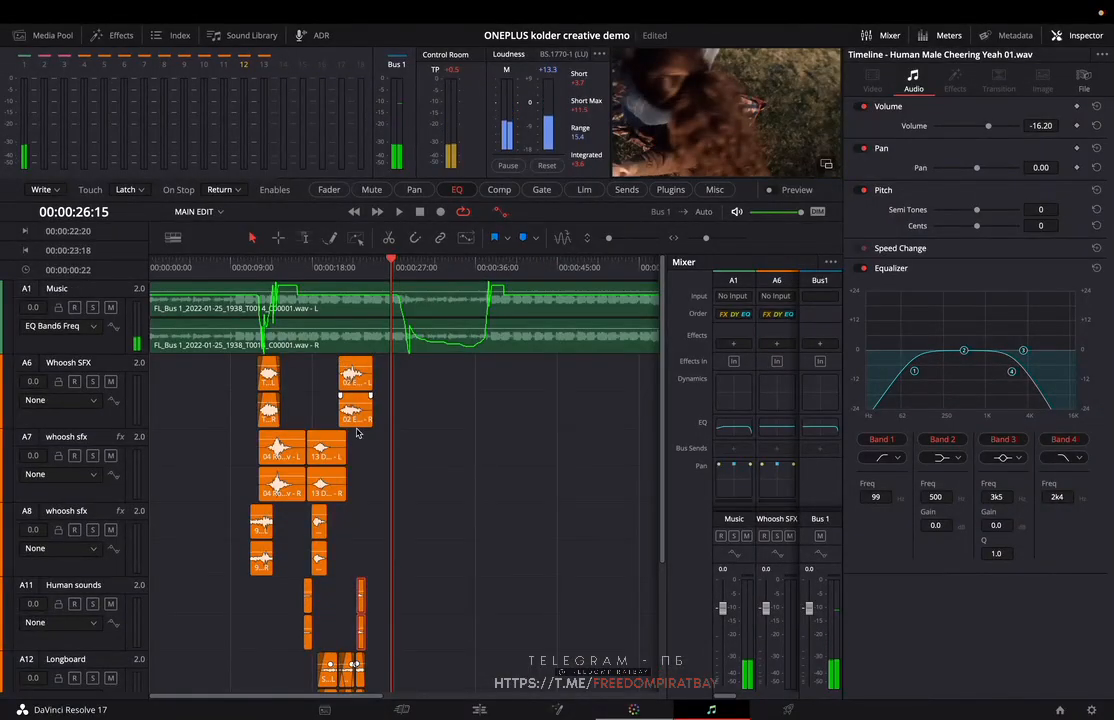
{"action": "scroll", "coordinate": [357, 432], "scroll_direction": "up", "scroll_amount": 2}
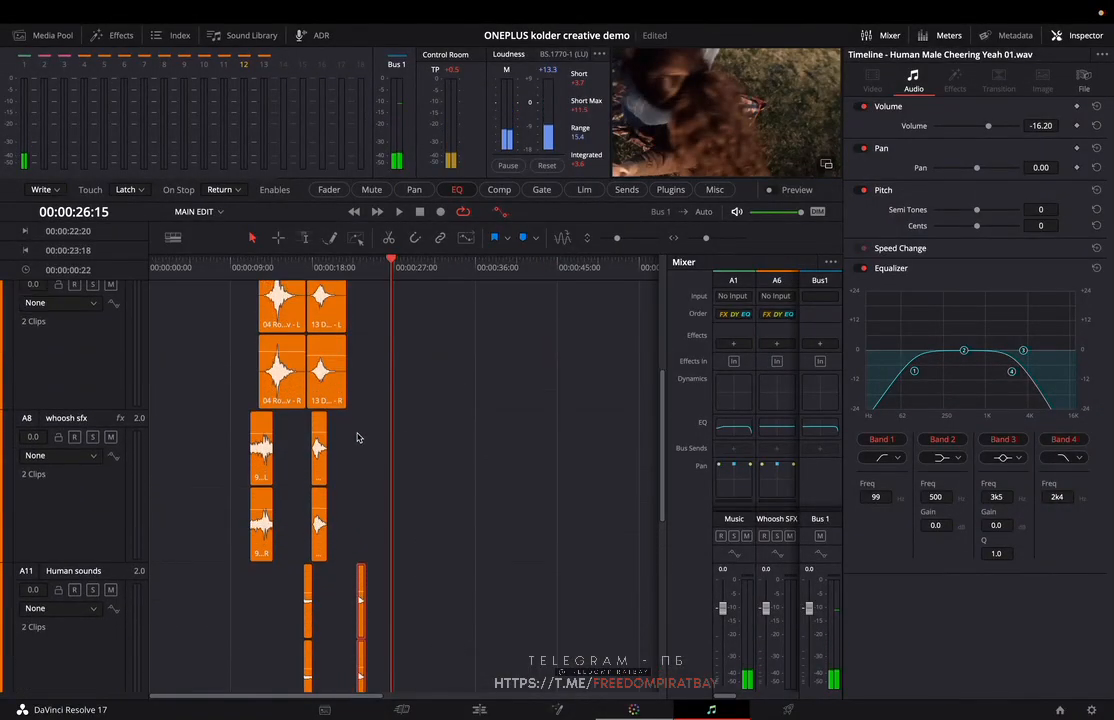
{"action": "scroll", "coordinate": [357, 435], "scroll_direction": "down", "scroll_amount": 5}
{"action": "scroll", "coordinate": [357, 437], "scroll_direction": "down", "scroll_amount": 2}
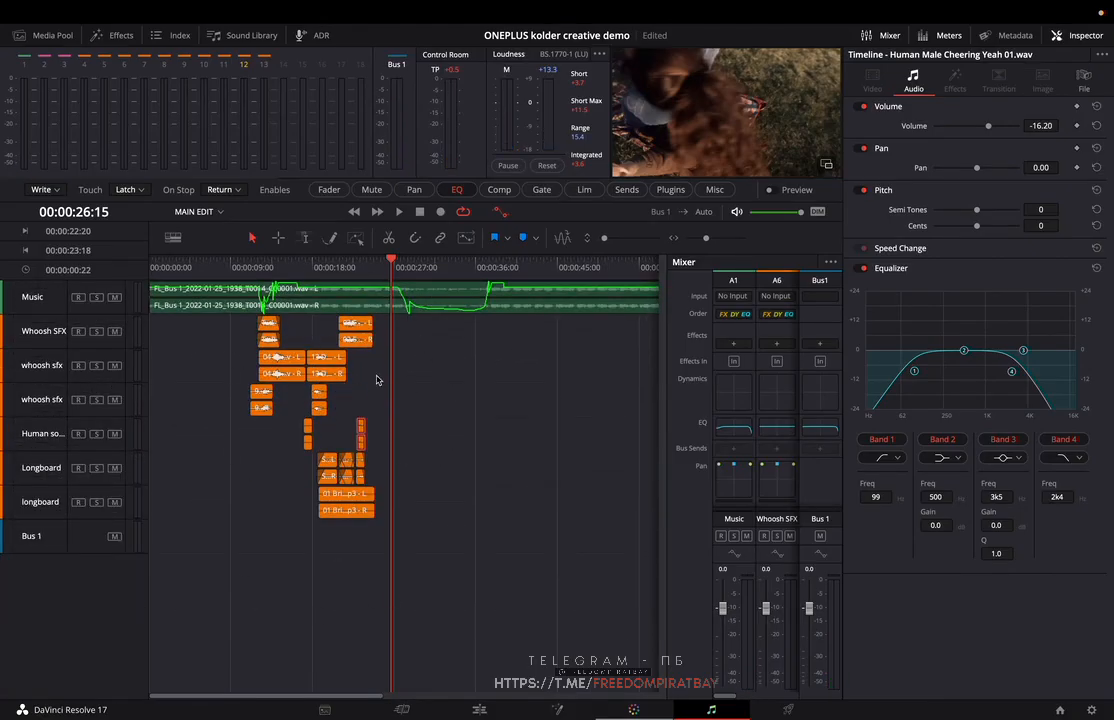
{"action": "left_click", "coordinate": [165, 36]}
{"action": "left_click_drag", "start_coordinate": [25, 192], "coordinate": [25, 244]}
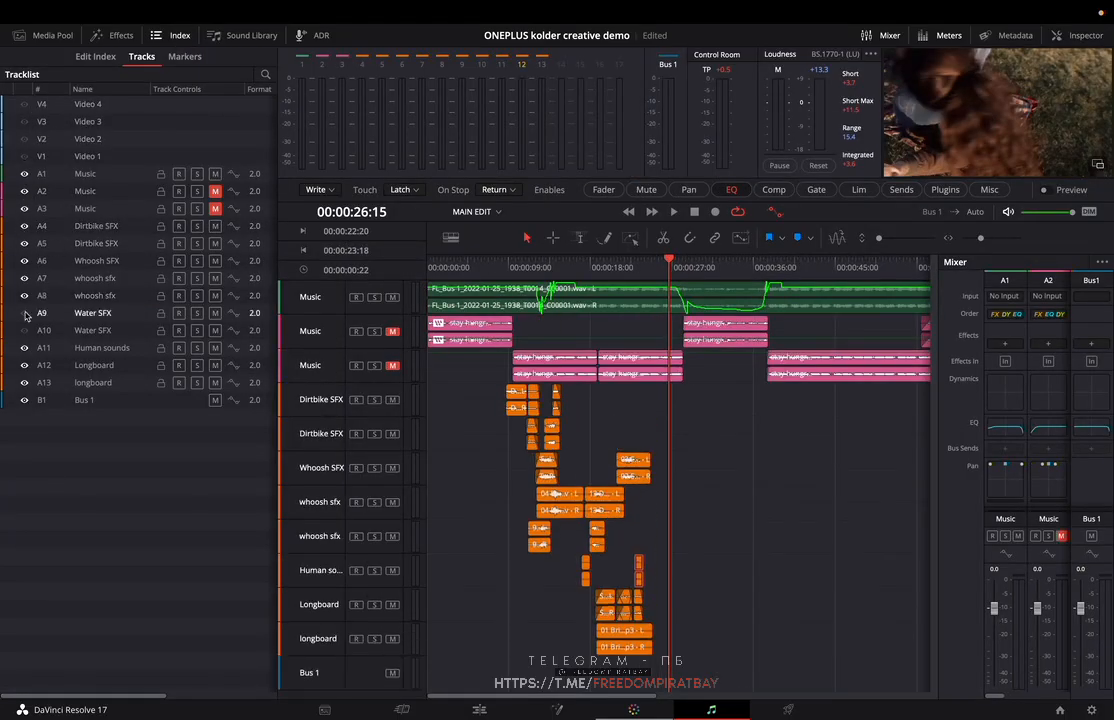
{"action": "left_click_drag", "start_coordinate": [25, 313], "coordinate": [25, 330]}
- Look over all the audio tracks across the full timeline and place the playhead at 00:00:19:09
{"action": "scroll", "coordinate": [748, 436], "scroll_direction": "up", "scroll_amount": 2}
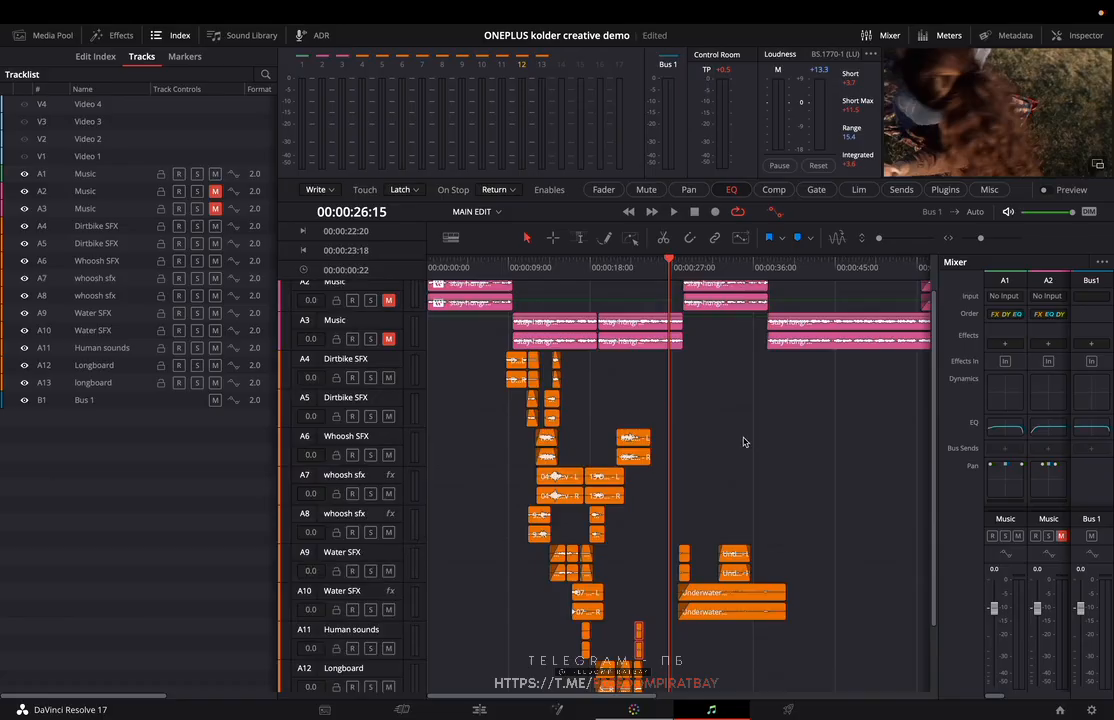
{"action": "scroll", "coordinate": [746, 442], "scroll_direction": "down", "scroll_amount": 5}
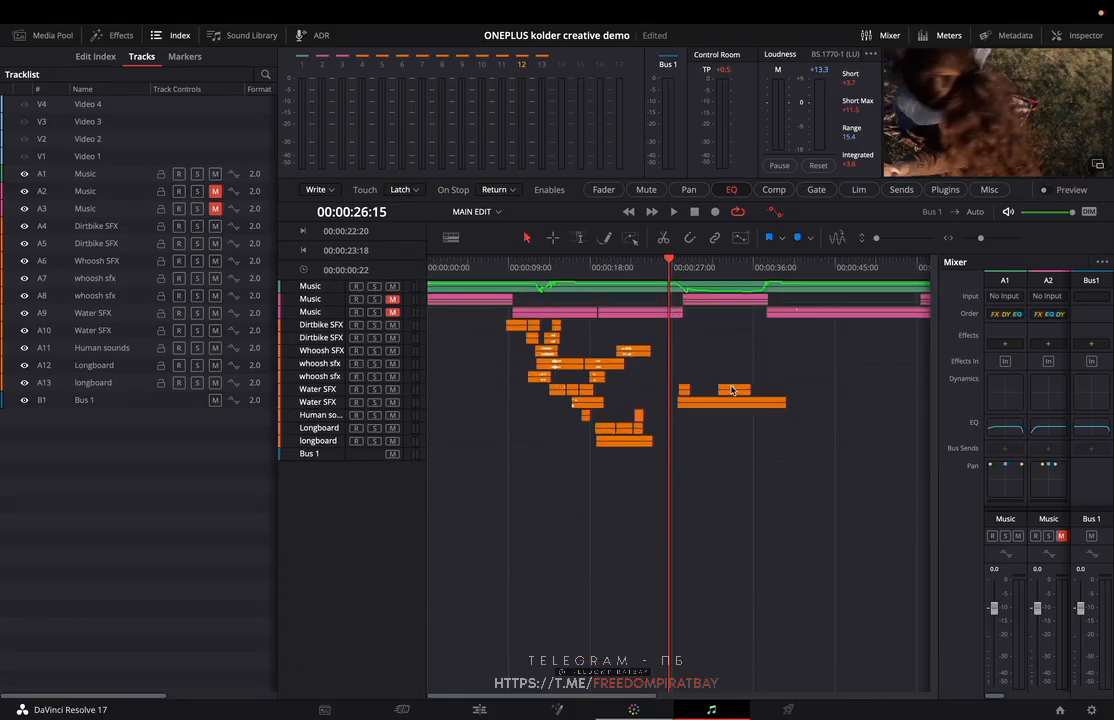
{"action": "scroll", "coordinate": [740, 394], "scroll_direction": "down", "scroll_amount": 4}
{"action": "scroll", "coordinate": [744, 396], "scroll_direction": "up", "scroll_amount": 2}
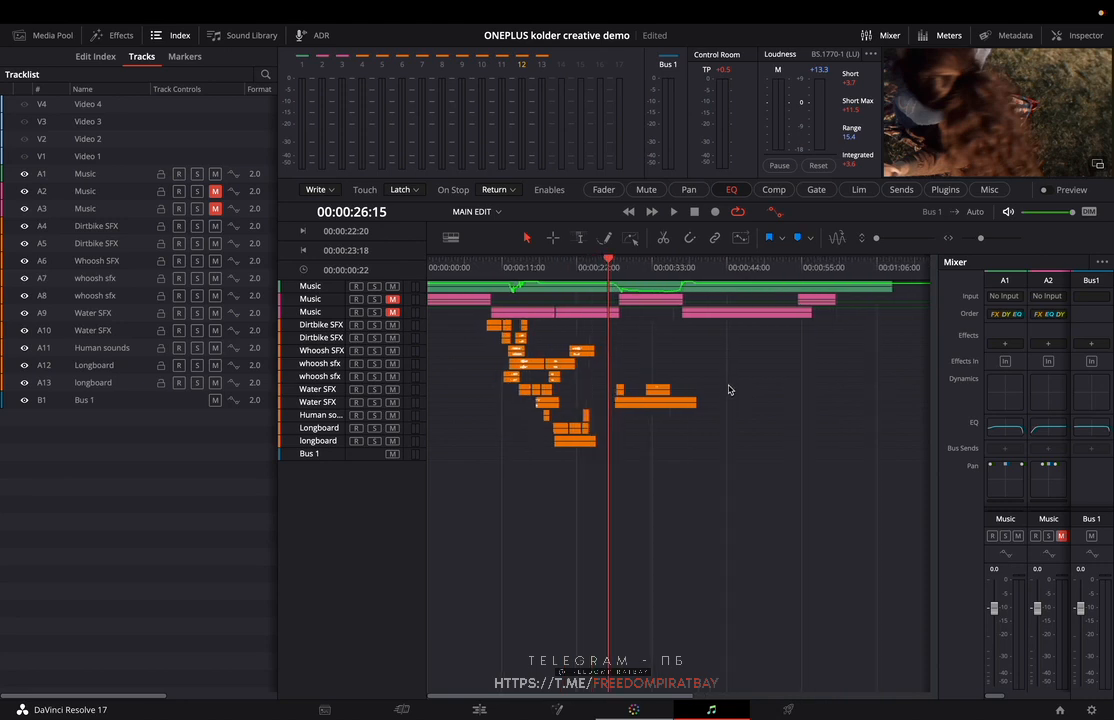
{"action": "left_click", "coordinate": [556, 293]}
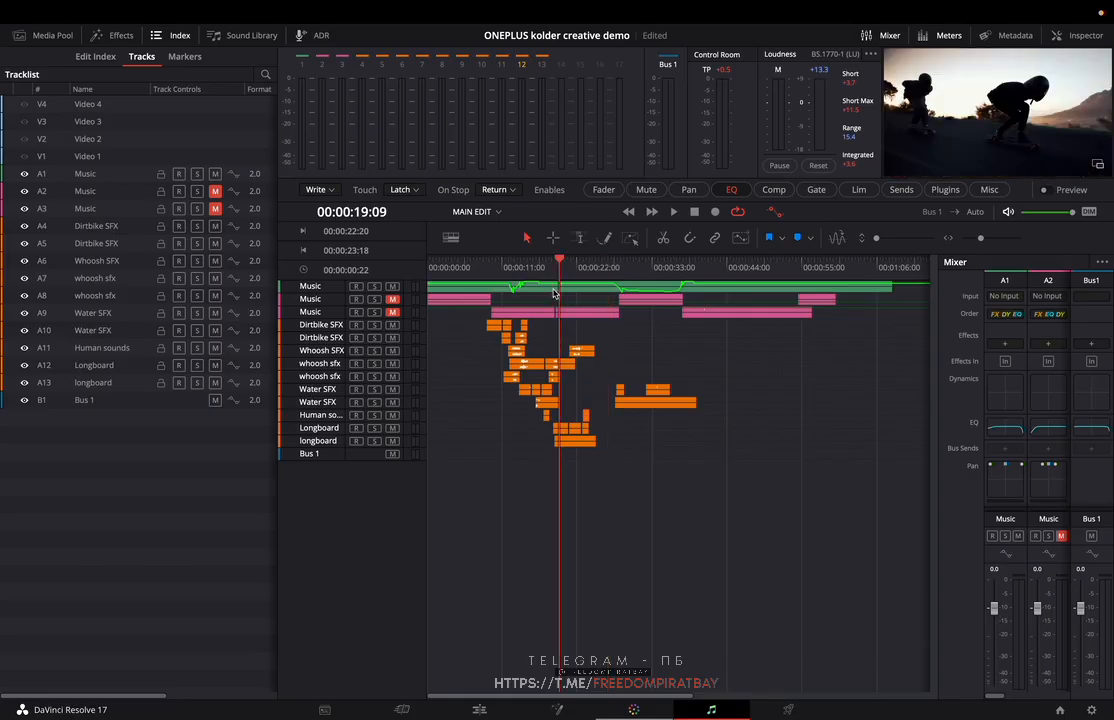